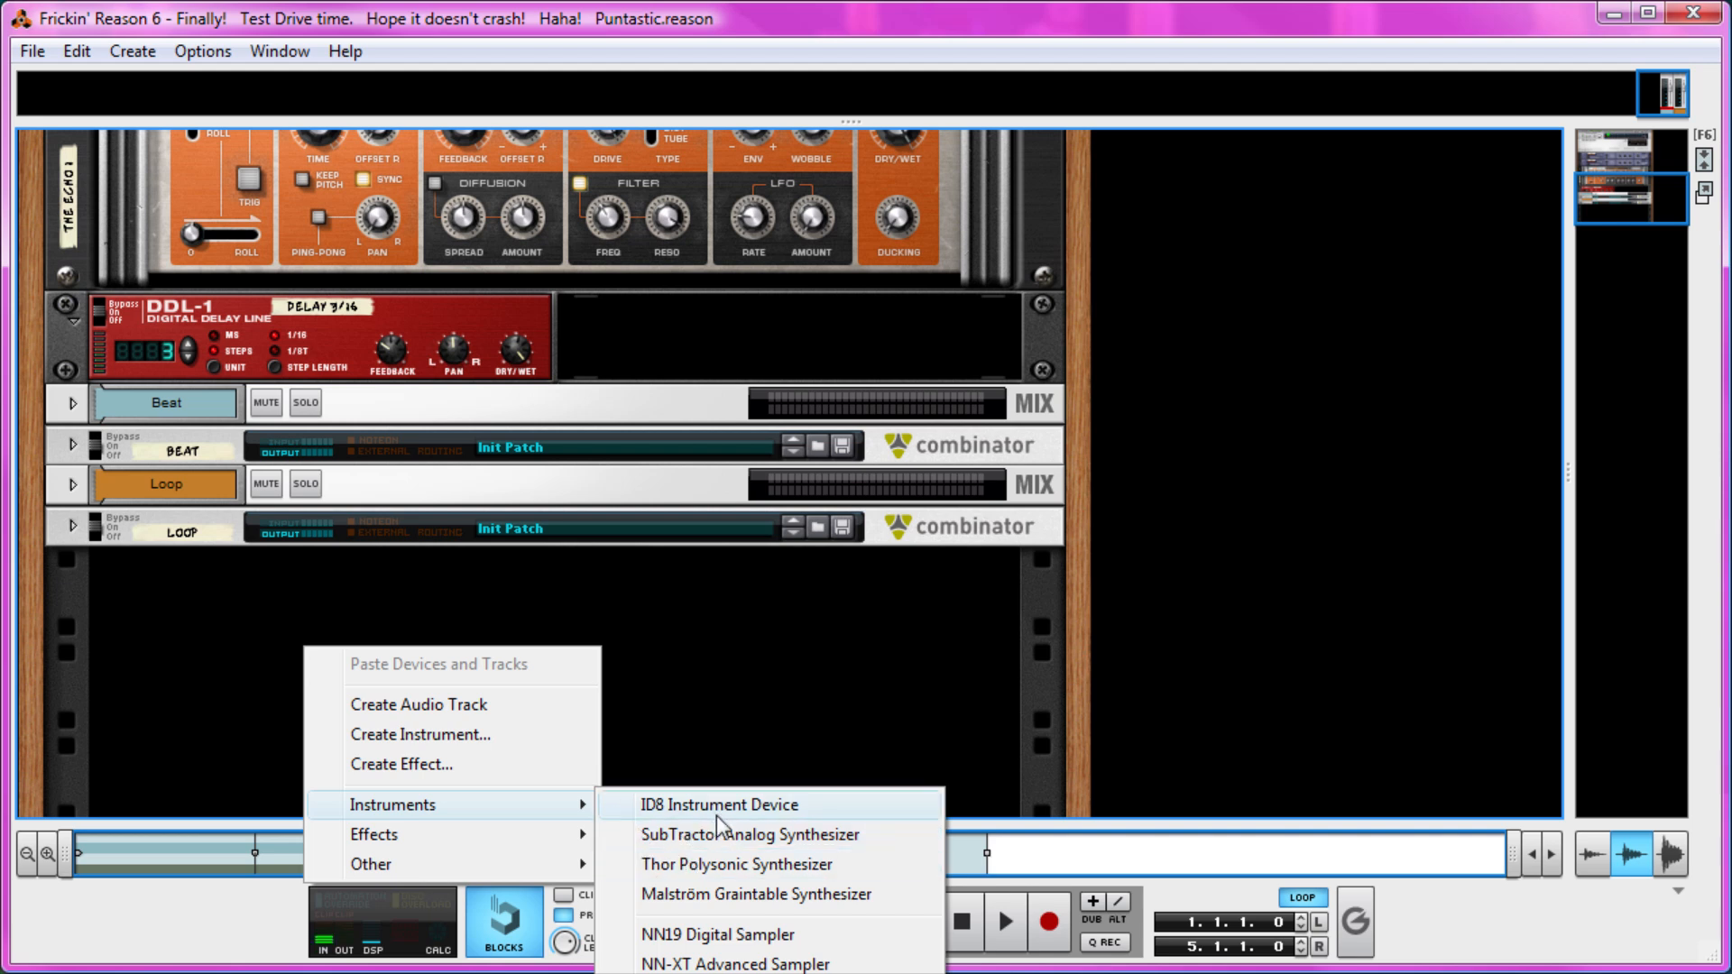
Create a Combinator below the Loop Combinator in the rack and rename it Bass.
mouse_move(577, 864)
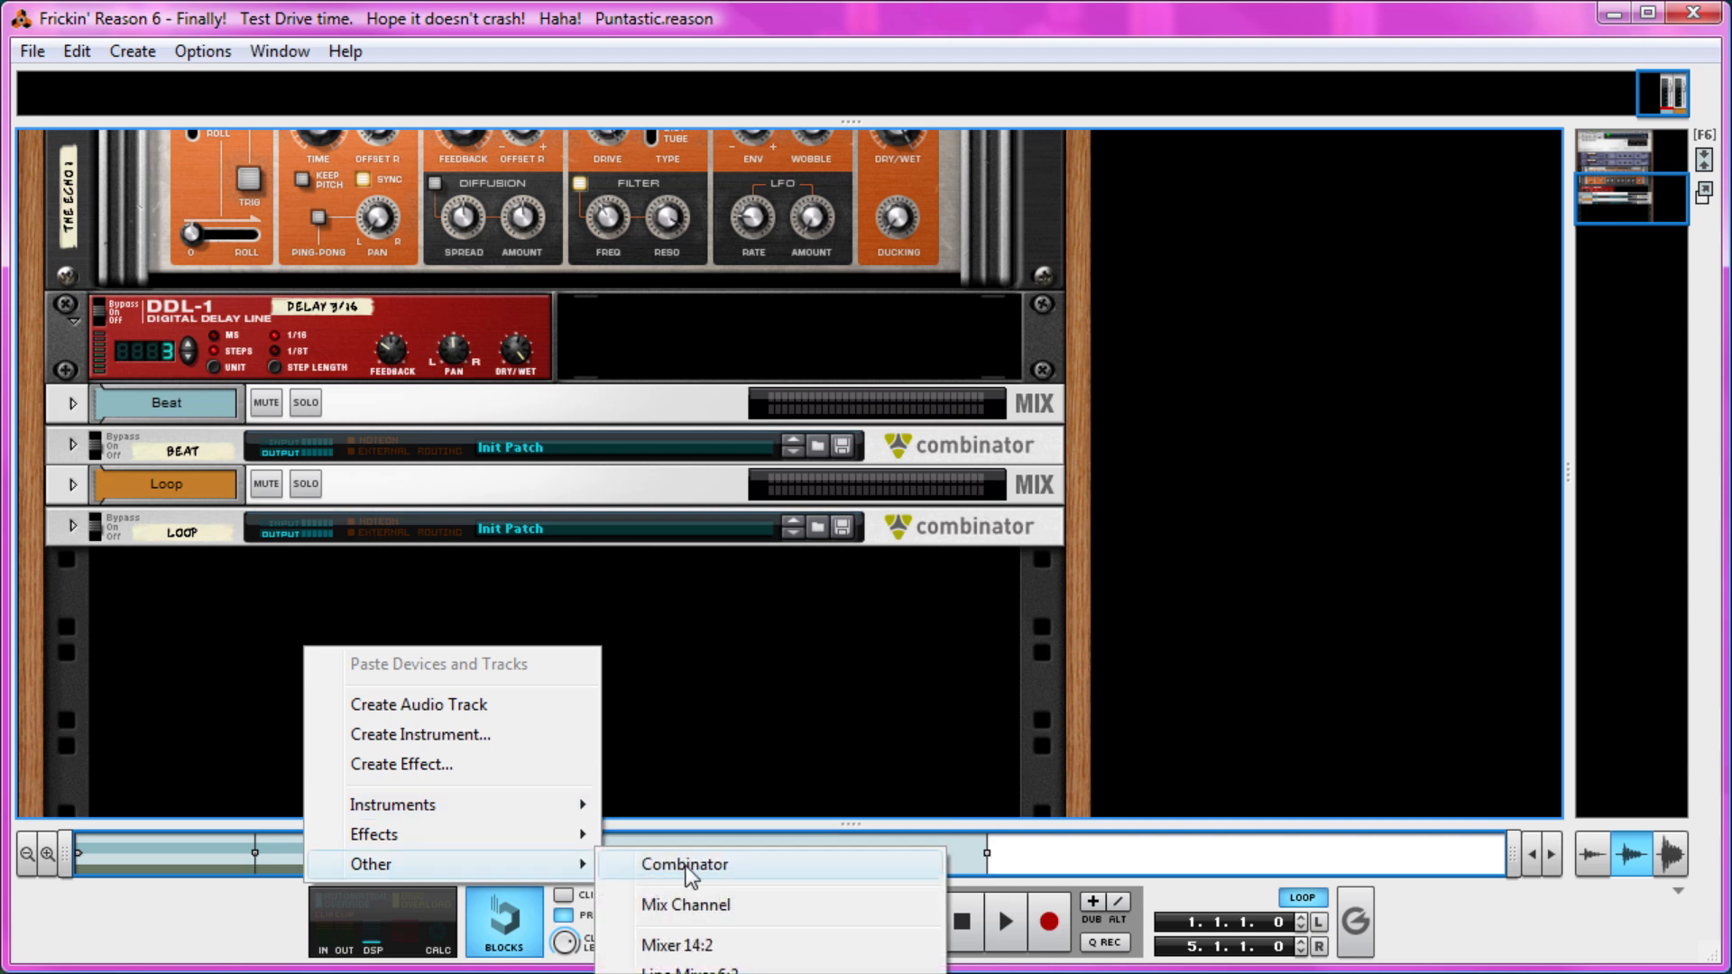
click(685, 866)
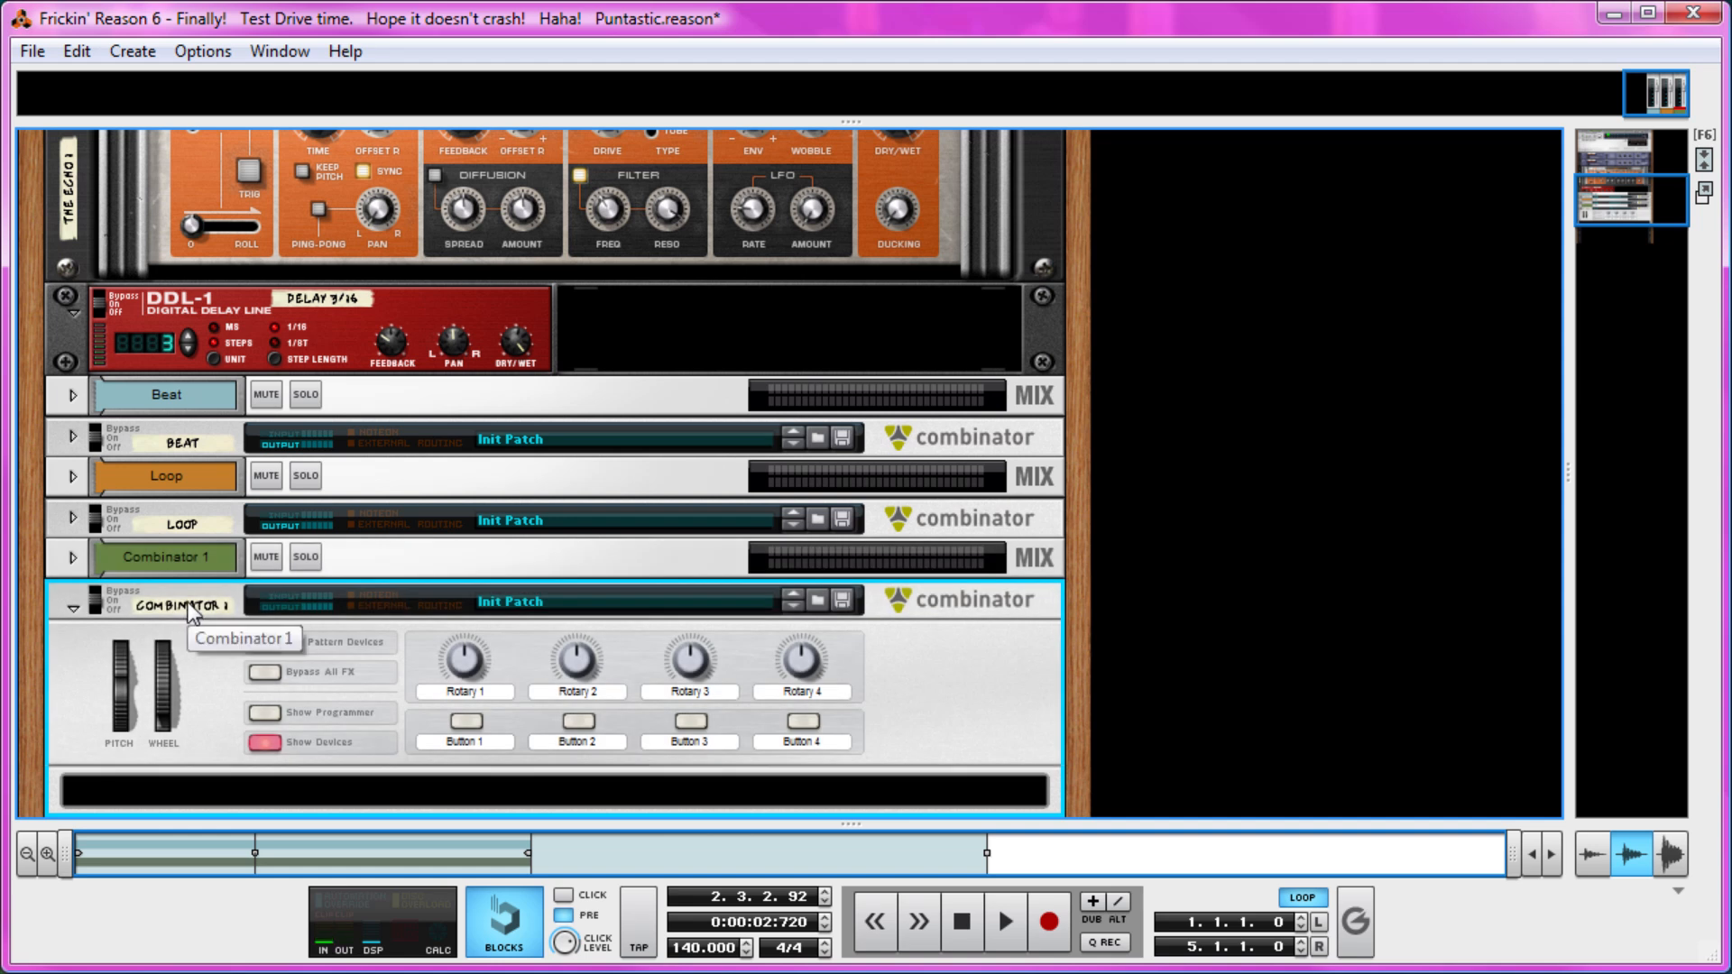
double_click(188, 603)
text(Bass)
key(Return)
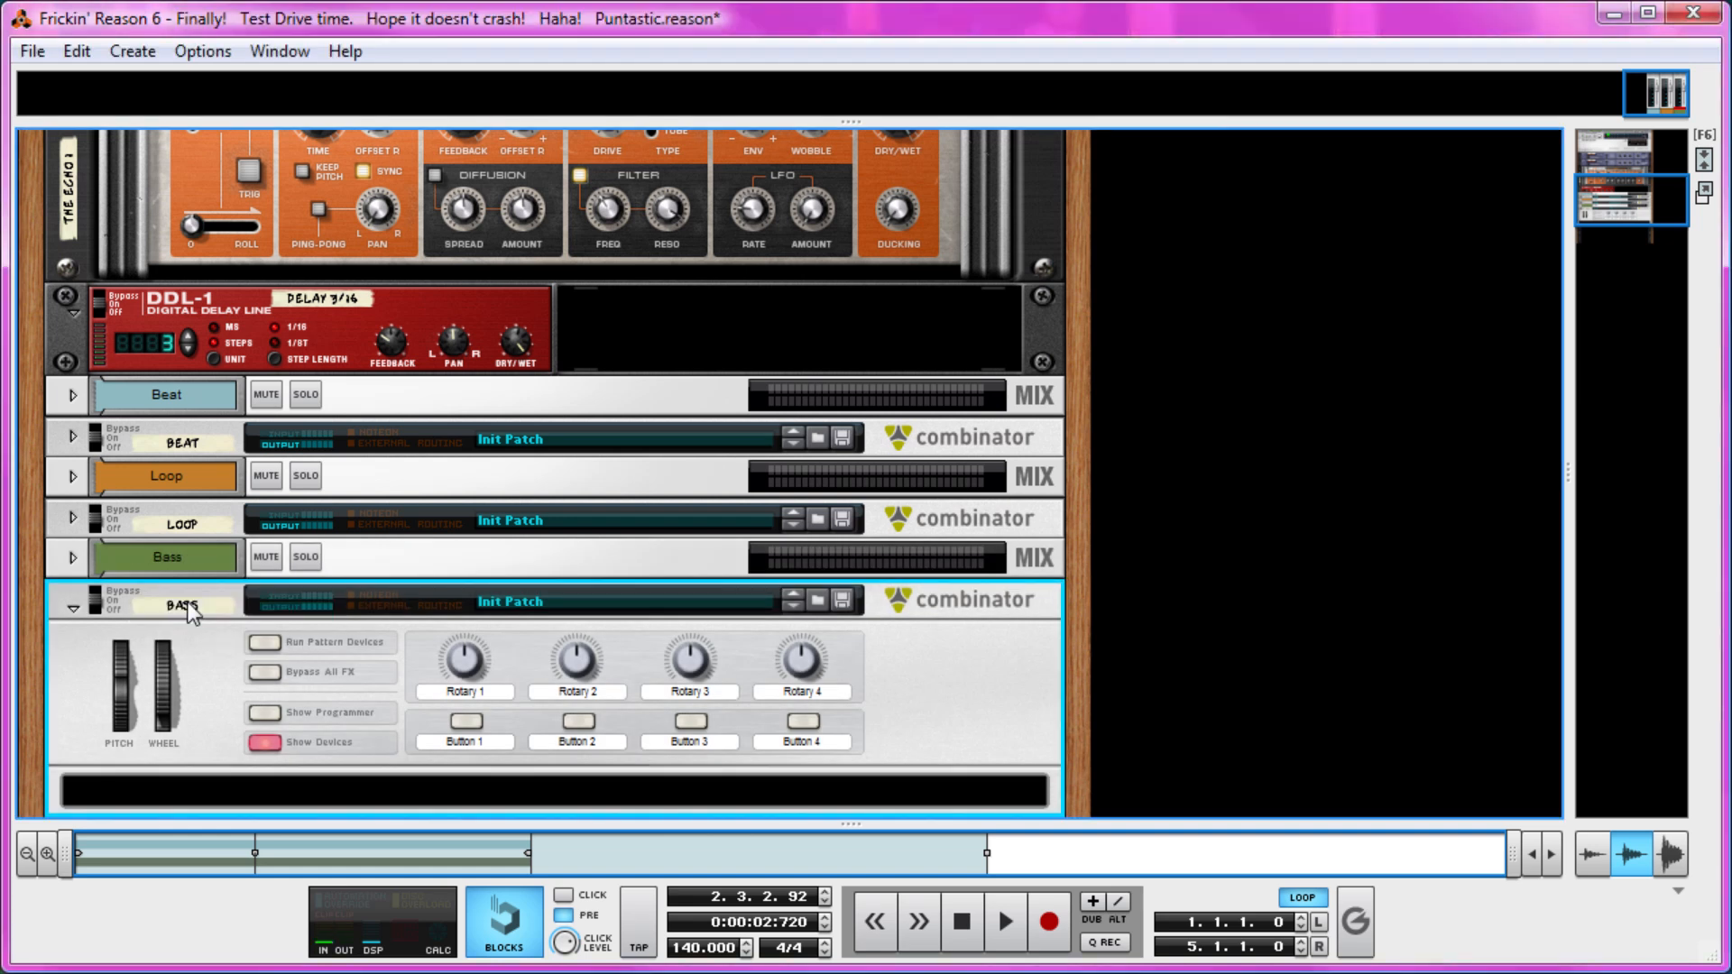
Add a Line Mixer 6:2 inside the Bass Combinator.
scroll(220, 635, down, 3)
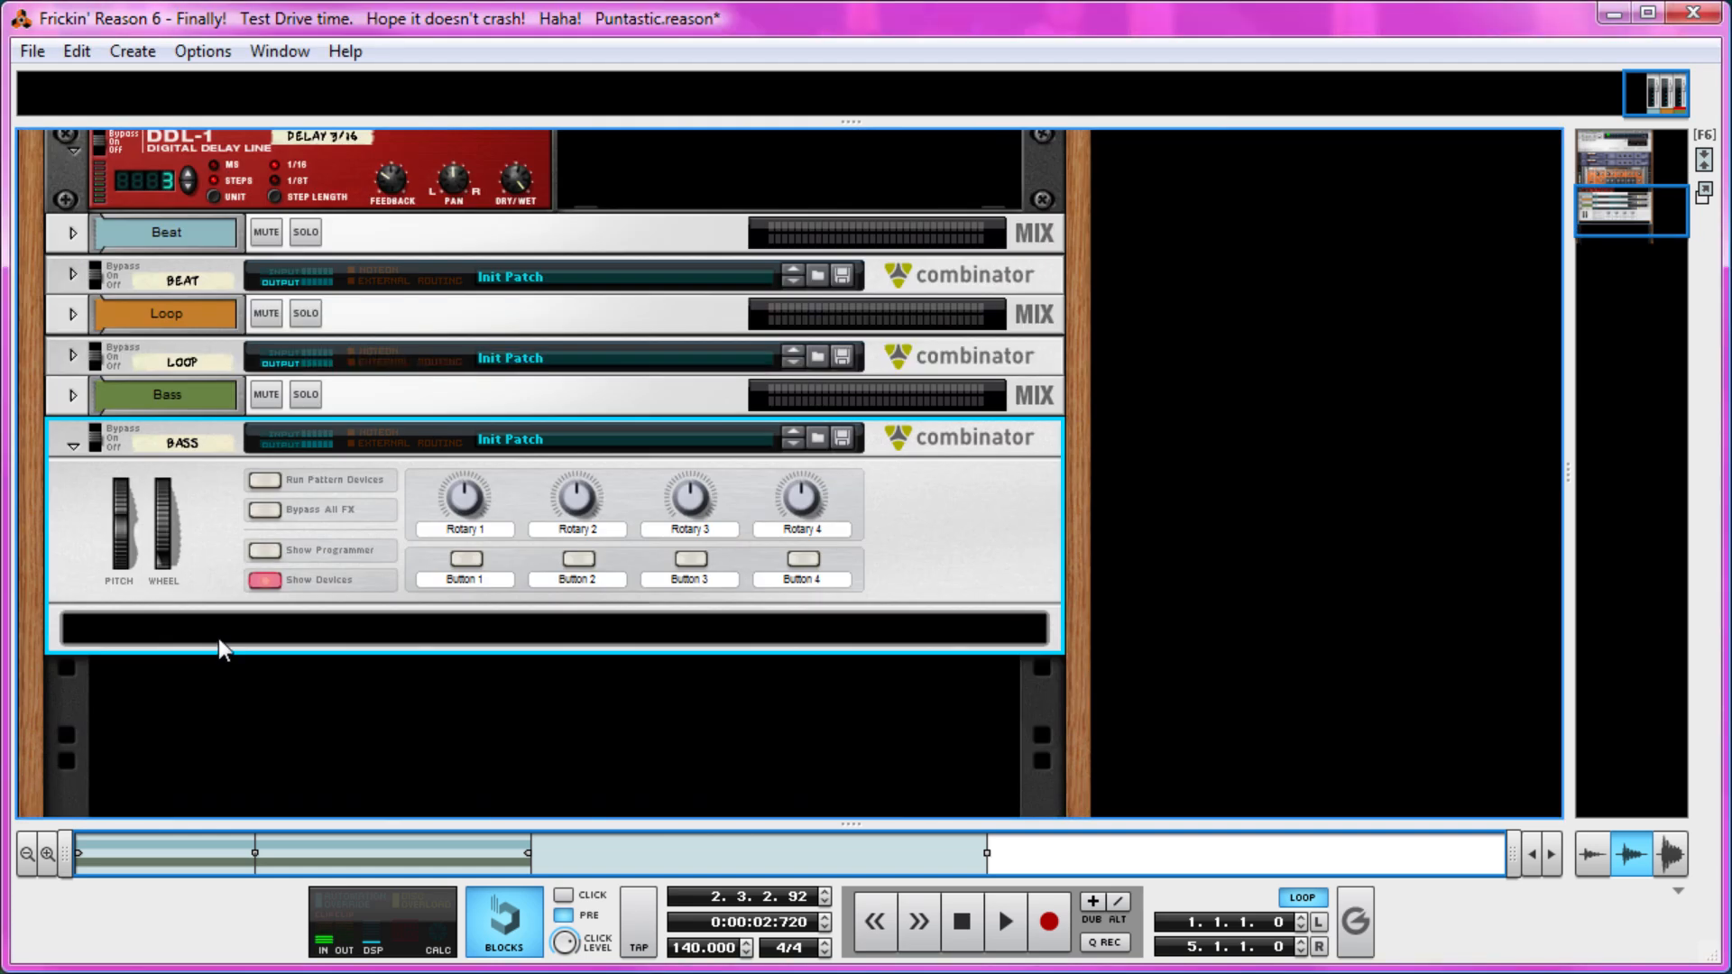
right_click(253, 637)
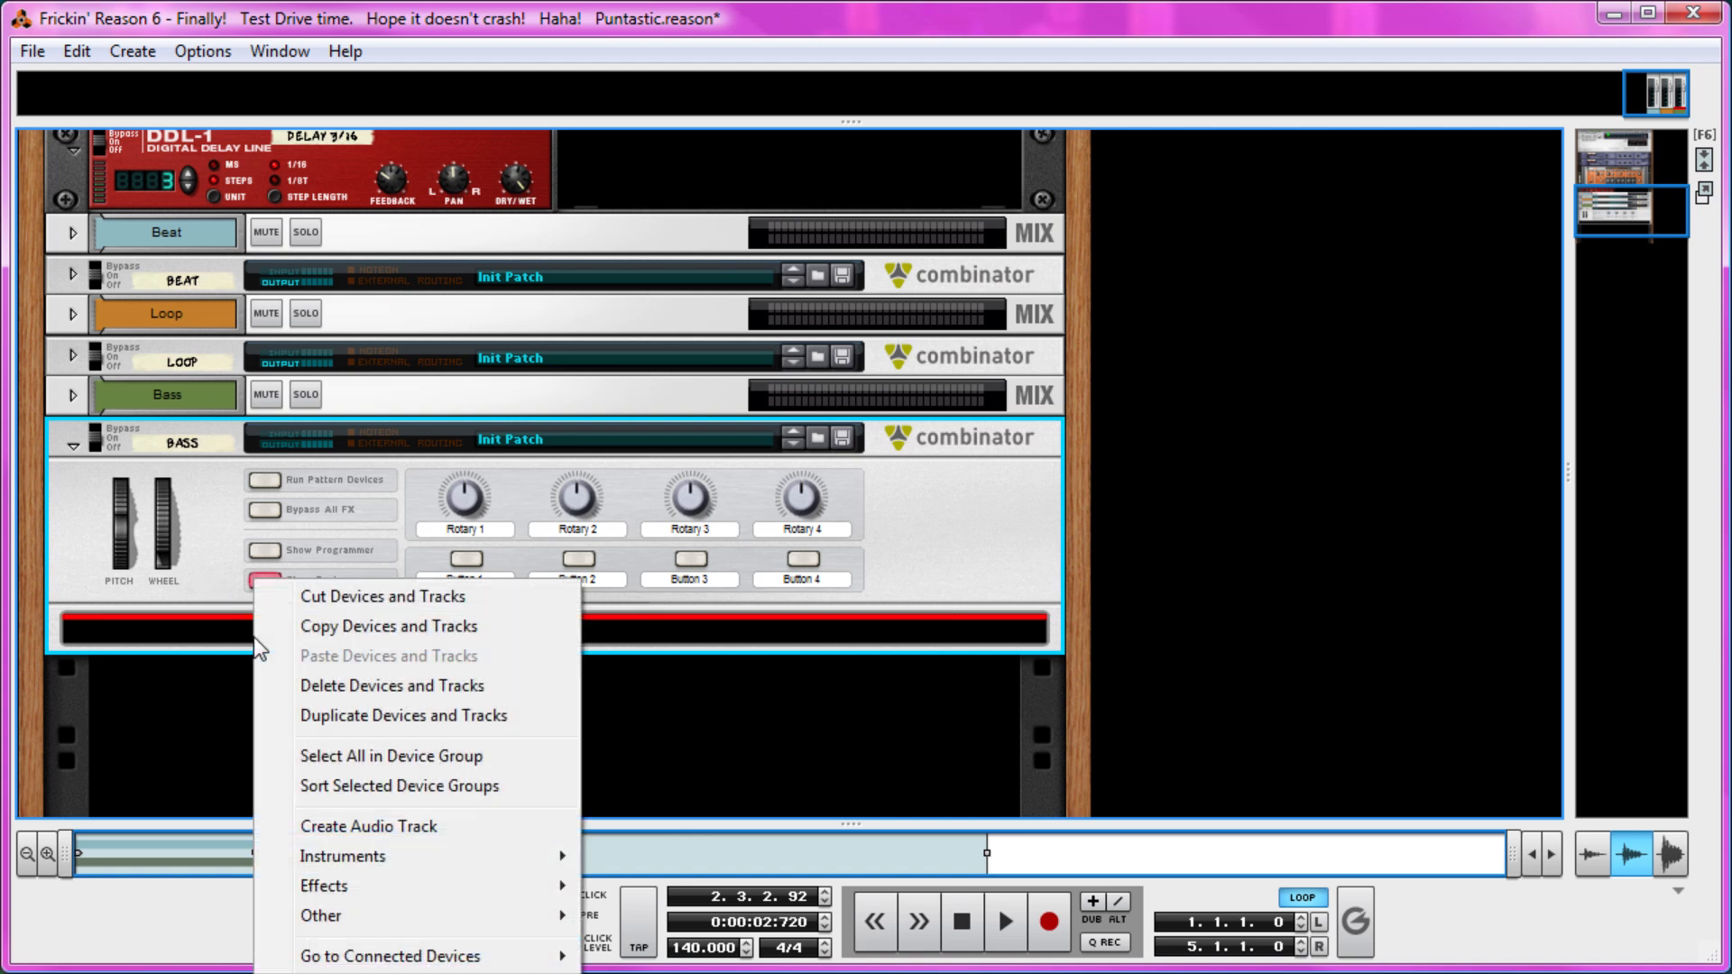
mouse_move(469, 916)
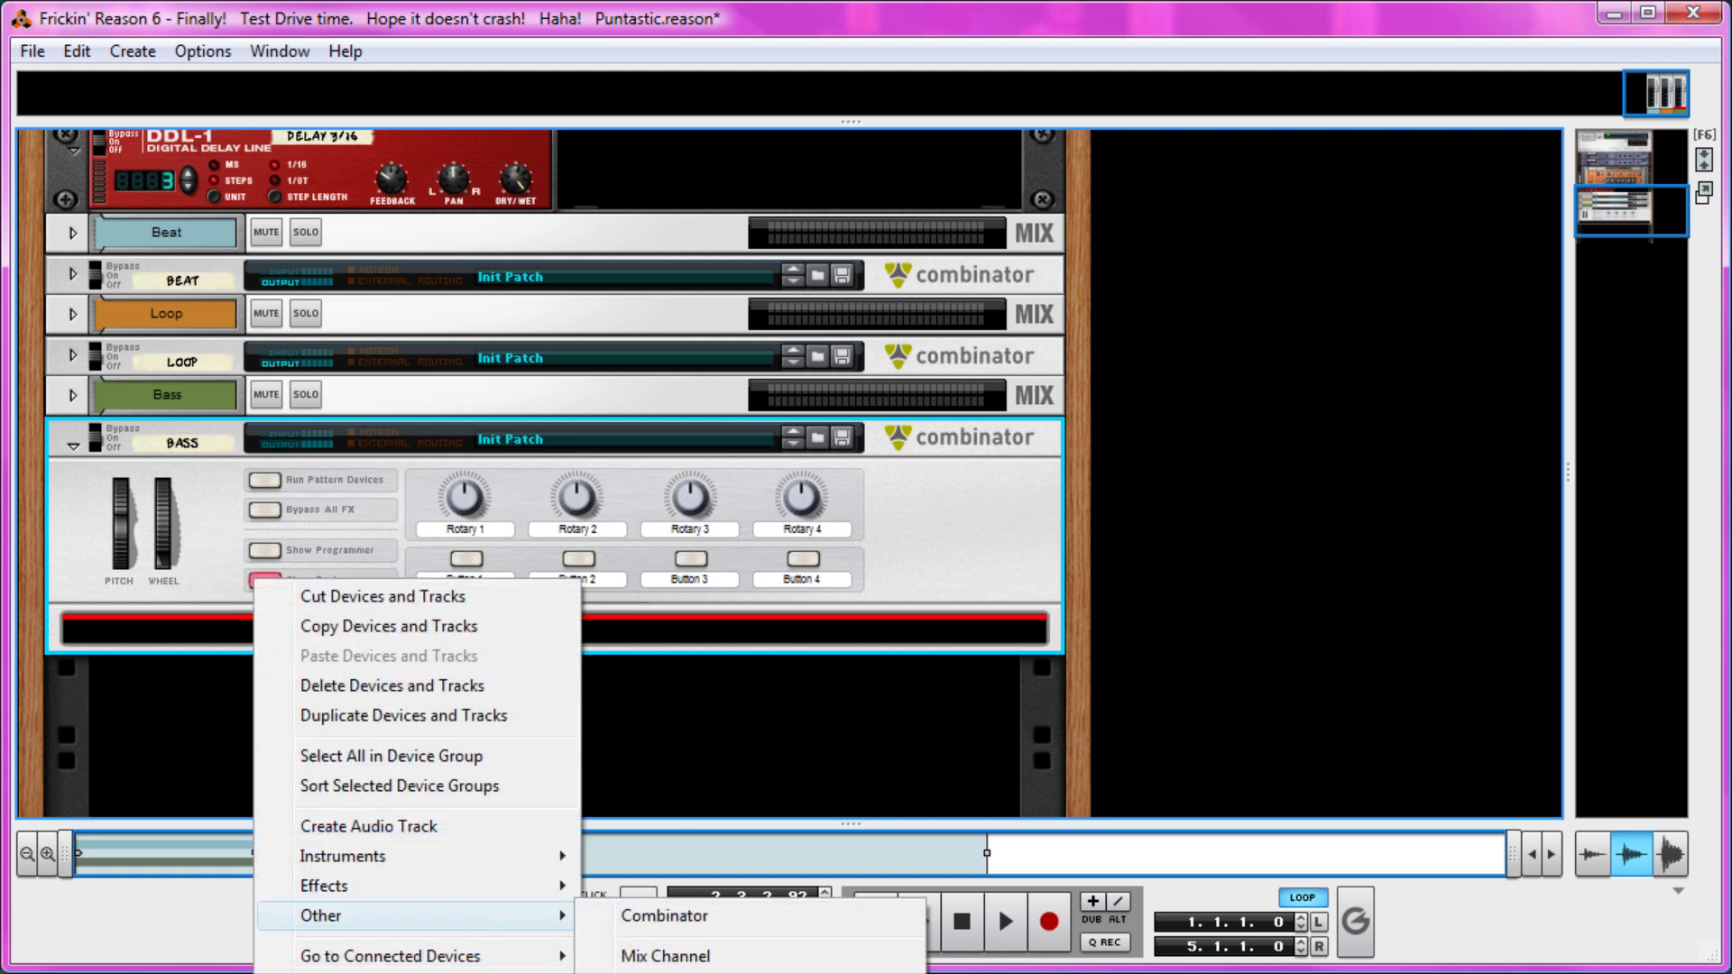
click(638, 973)
Add a Thor Polysonic Synthesizer below the line mixer in the Bass Combinator and show its programmer.
scroll(327, 658, down, 2)
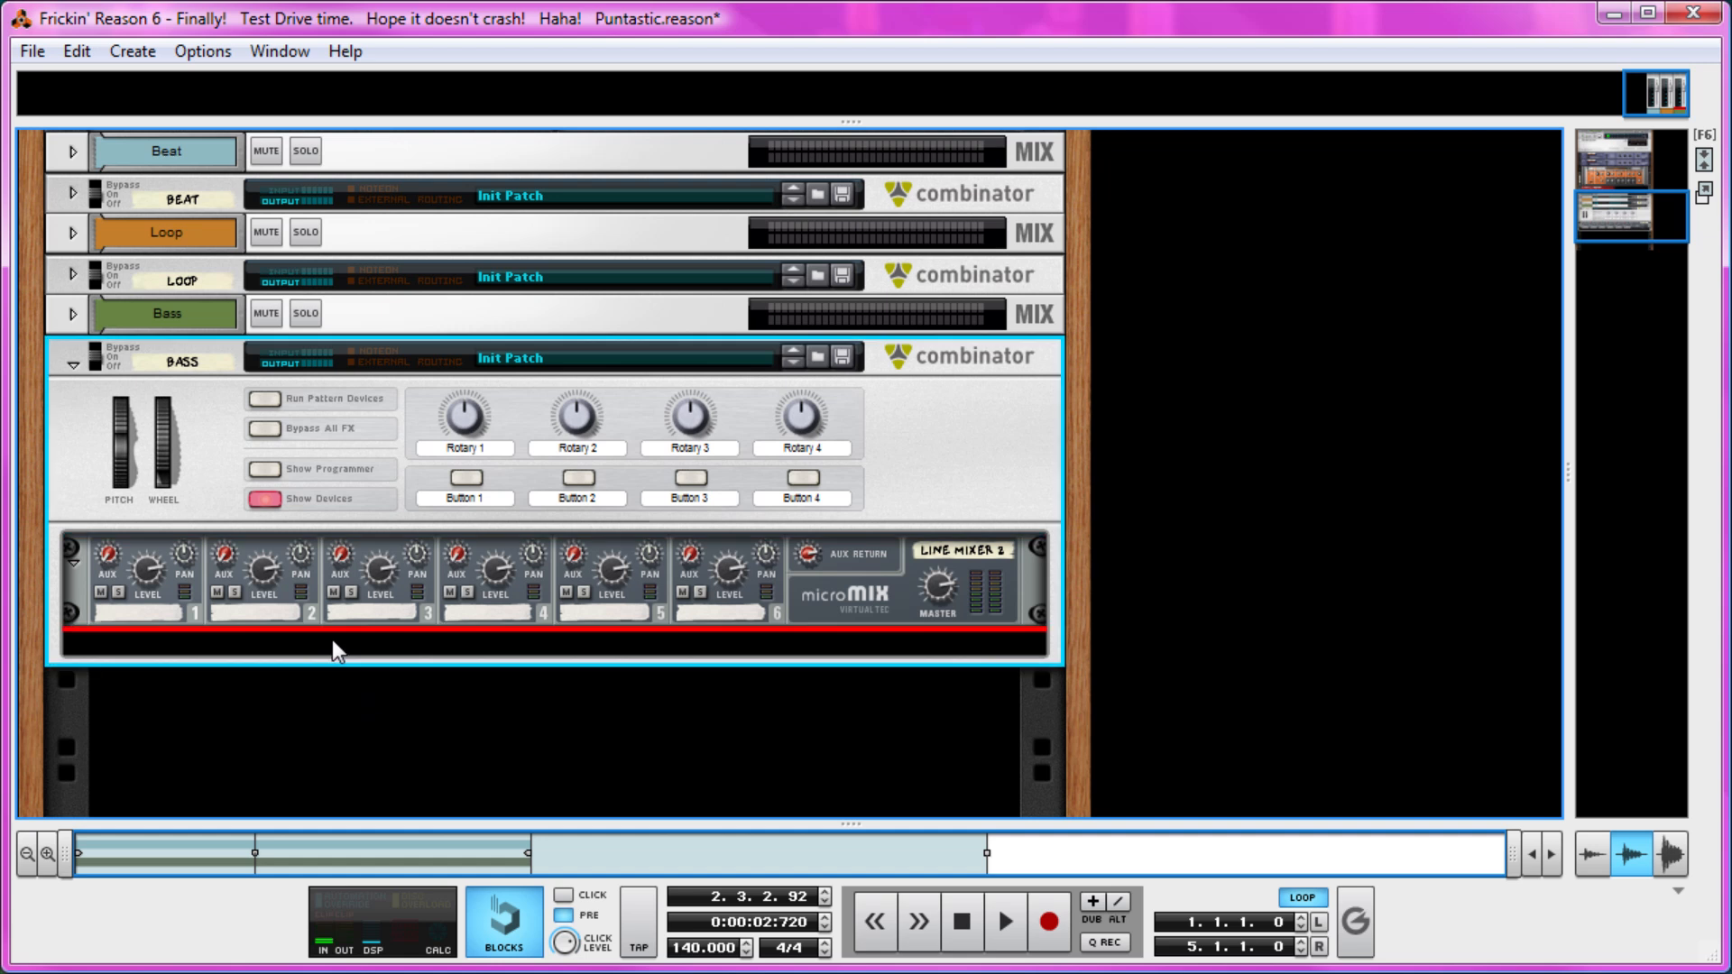
right_click(332, 642)
mouse_move(484, 882)
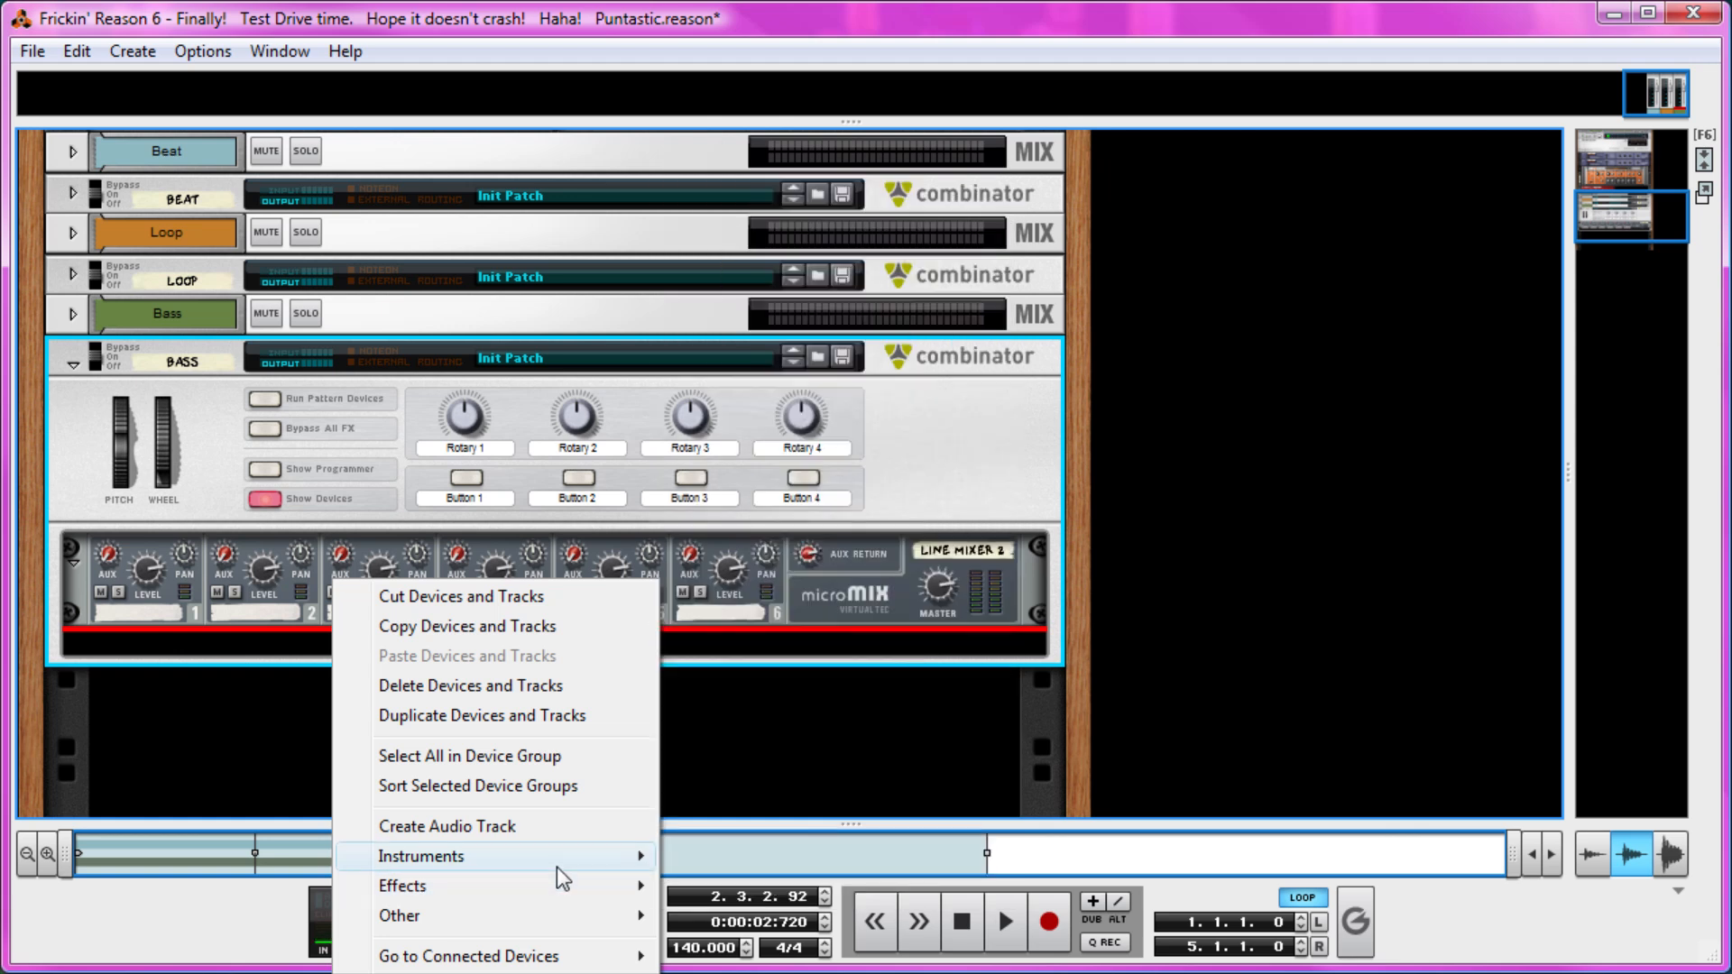
mouse_move(556, 865)
click(794, 956)
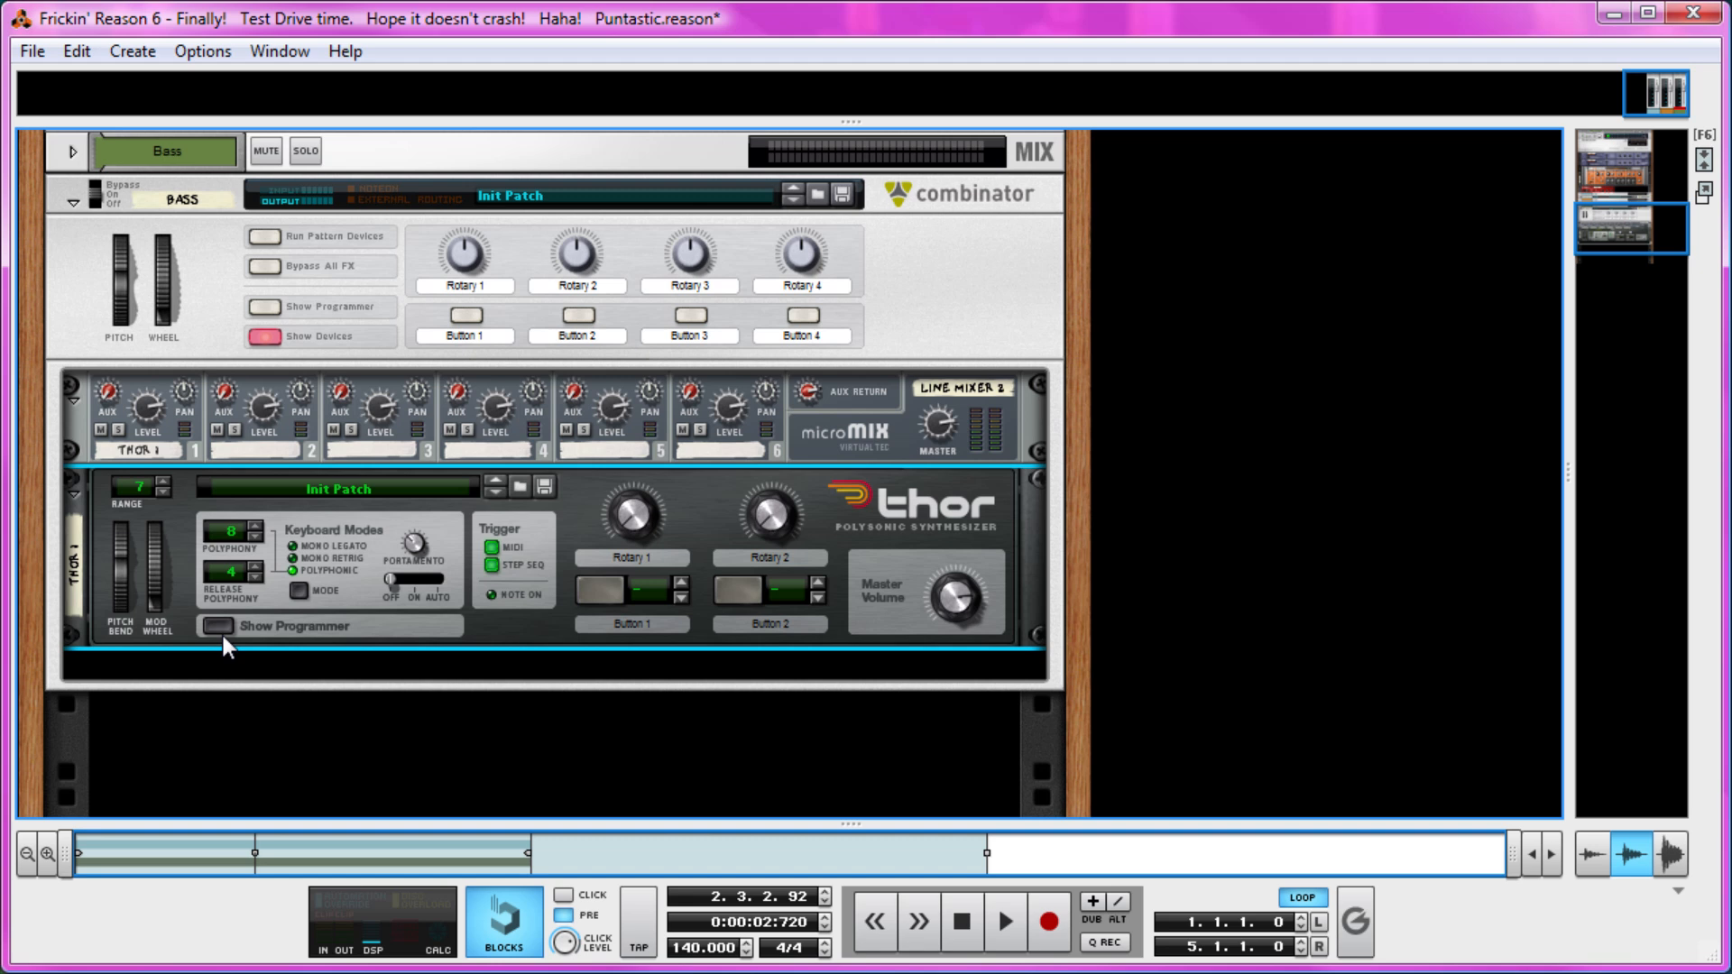
click(218, 626)
scroll(417, 621, up, 4)
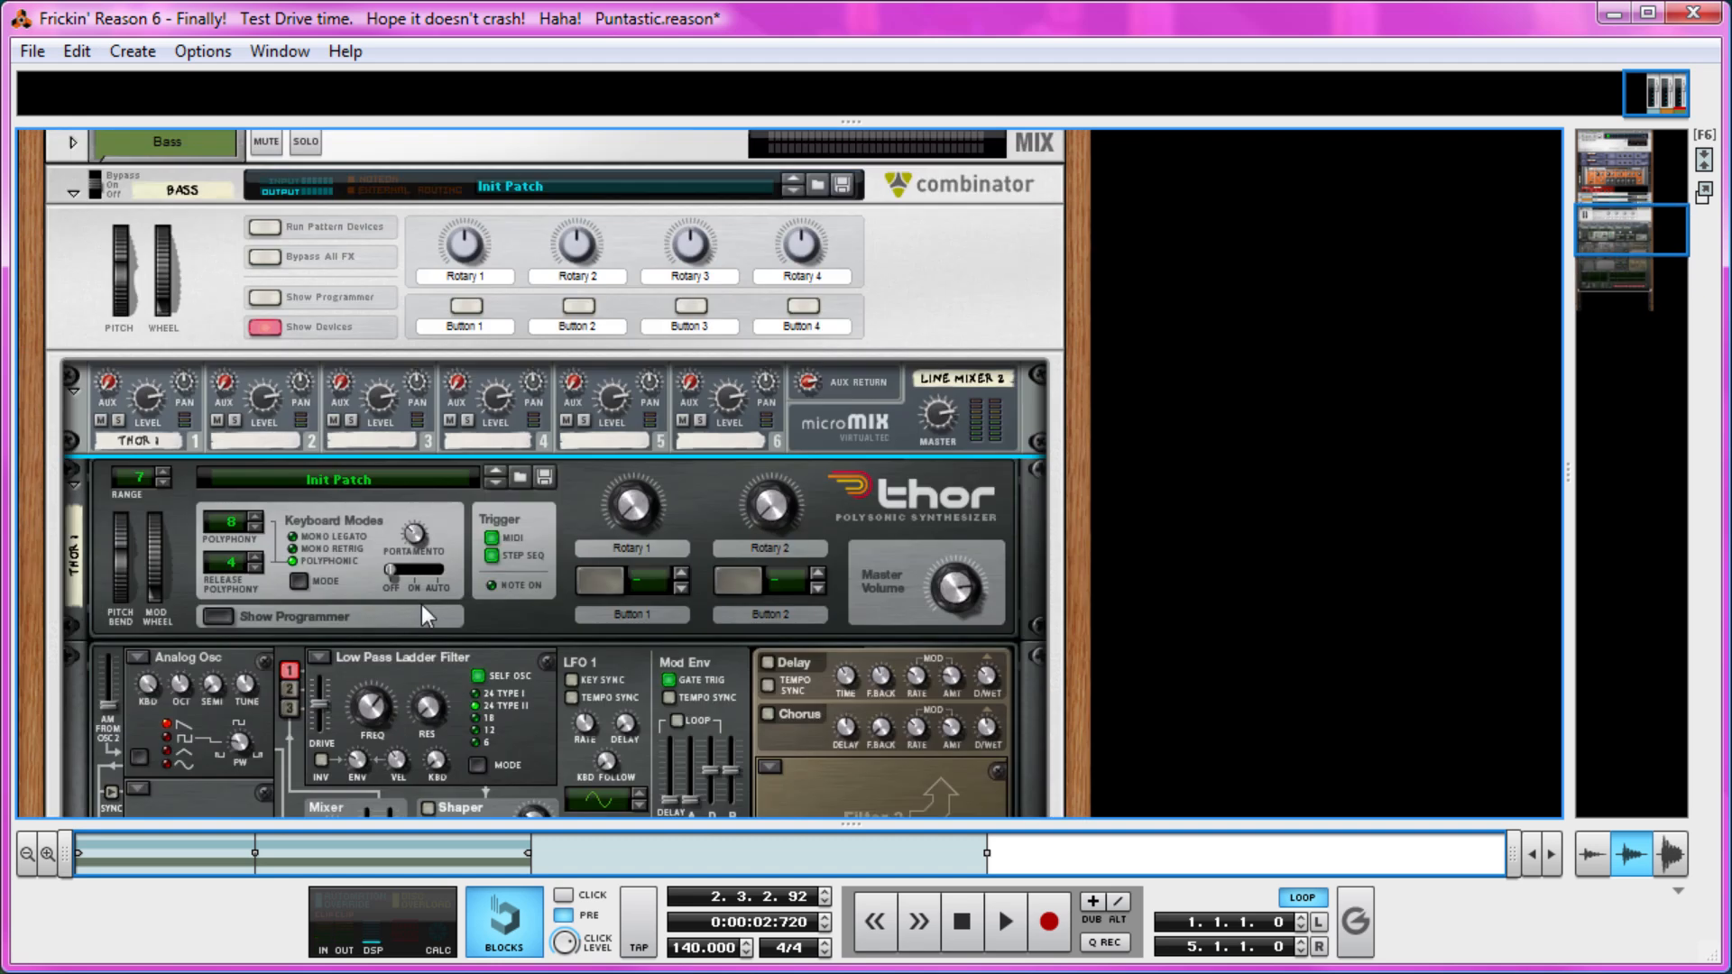
scroll(619, 490, down, 3)
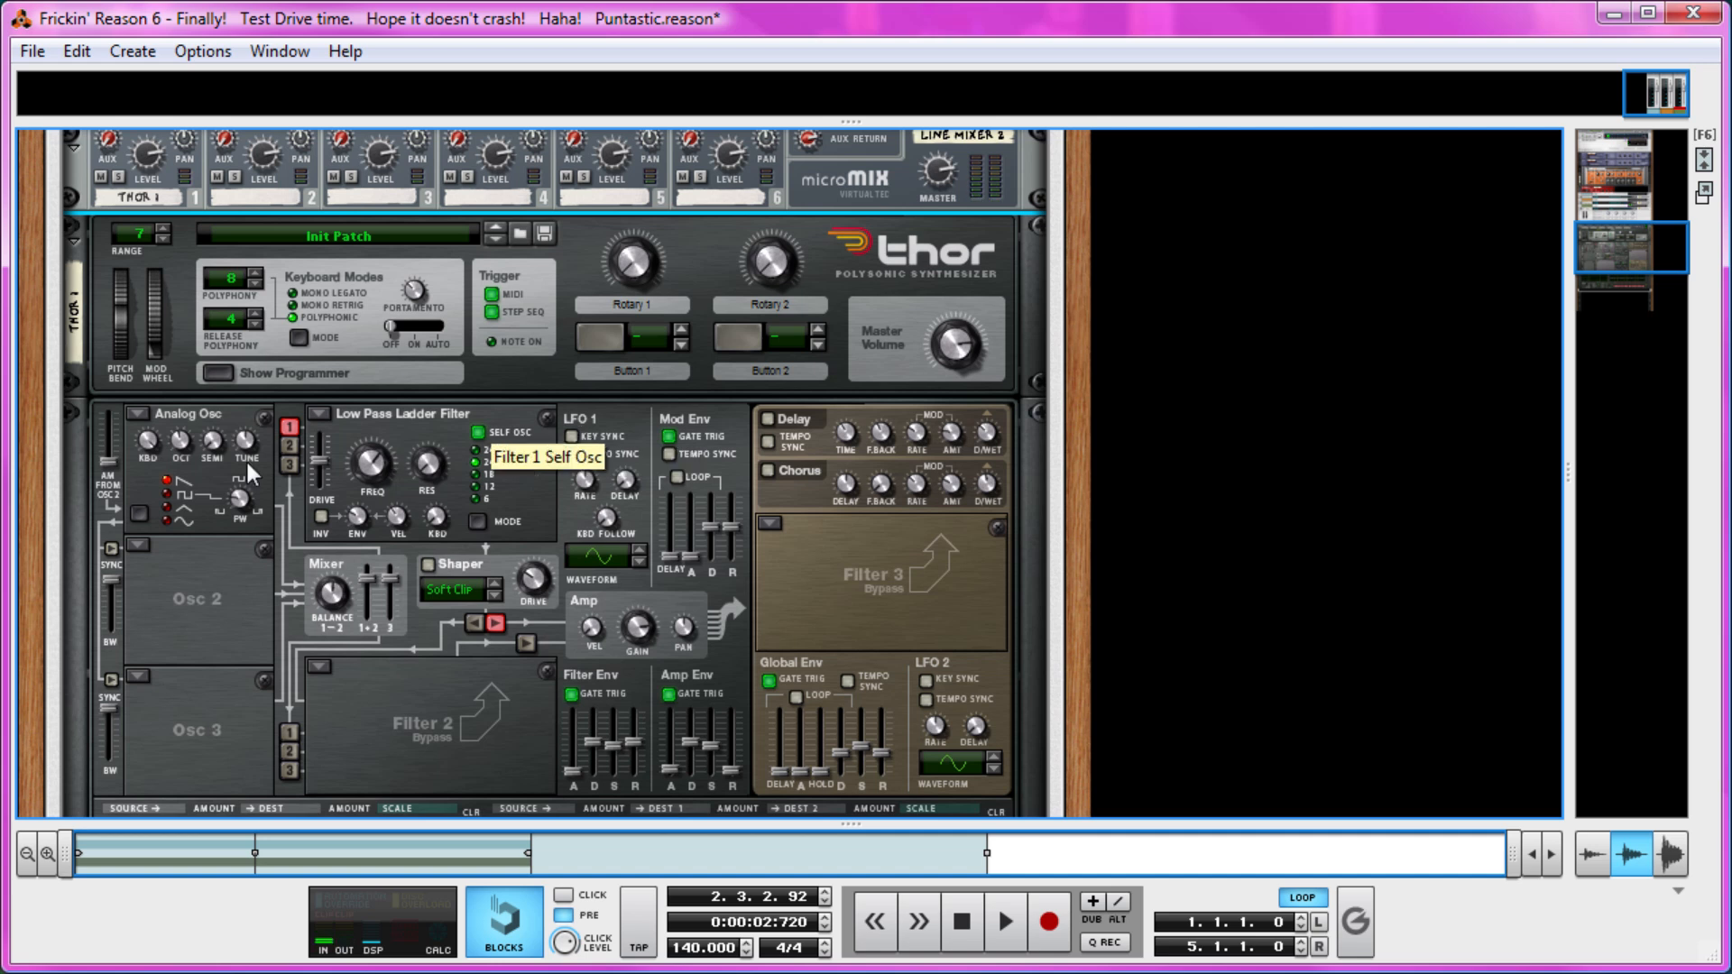
Change Thor's oscillator 1 to Wavetable with the Random Sines table and set its octave to 3.
click(137, 413)
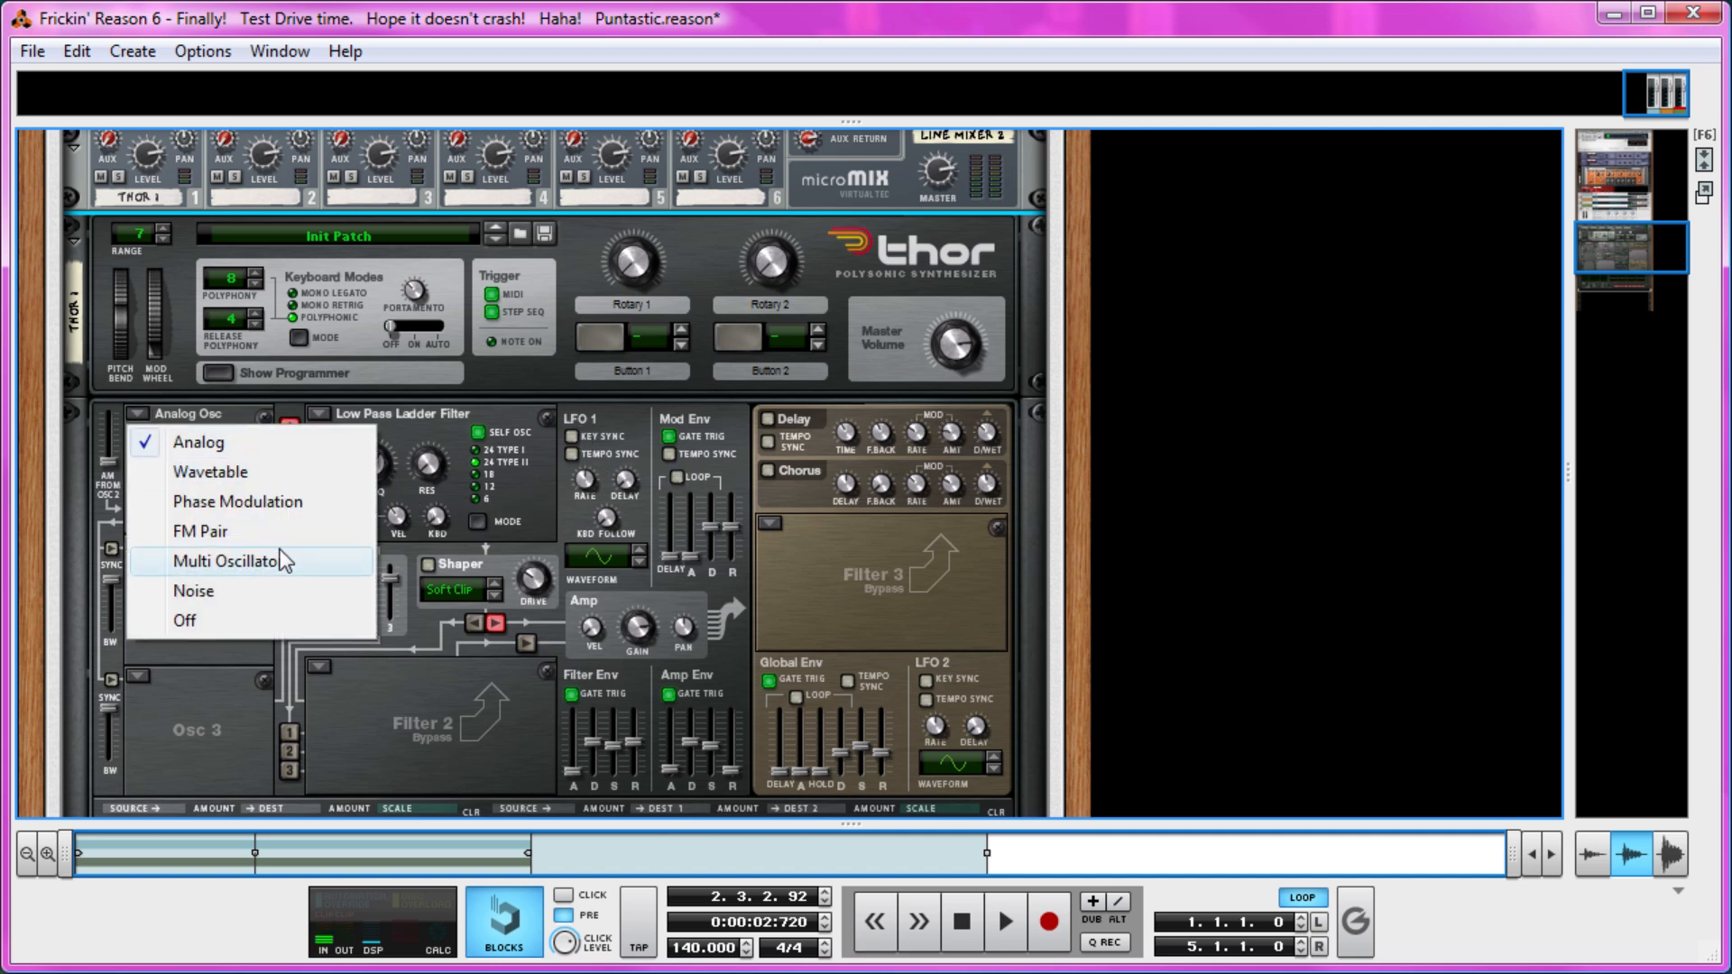
click(256, 475)
click(253, 484)
click(252, 483)
click(253, 484)
click(252, 484)
click(255, 471)
drag(185, 450, 179, 469)
click(251, 482)
click(250, 482)
click(251, 482)
click(251, 482)
click(251, 481)
click(250, 481)
drag(189, 447, 194, 437)
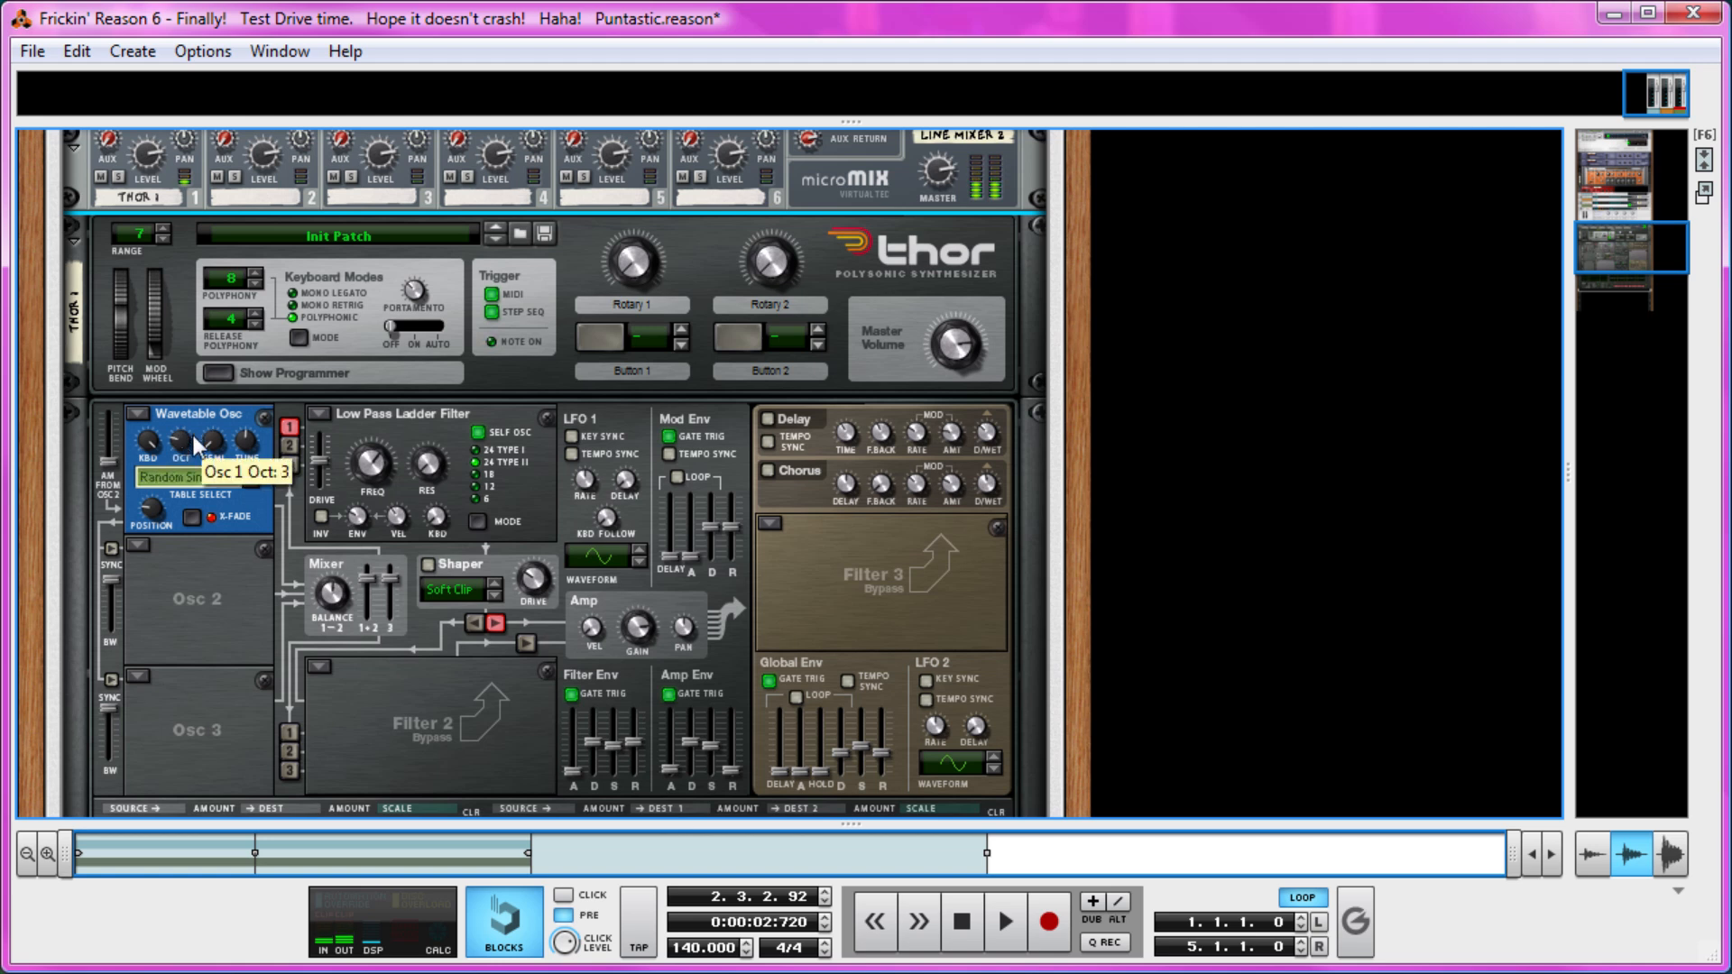
Raise Thor's Amp Env sustain to maximum and set Filter 1 to Bypass.
drag(709, 746, 709, 712)
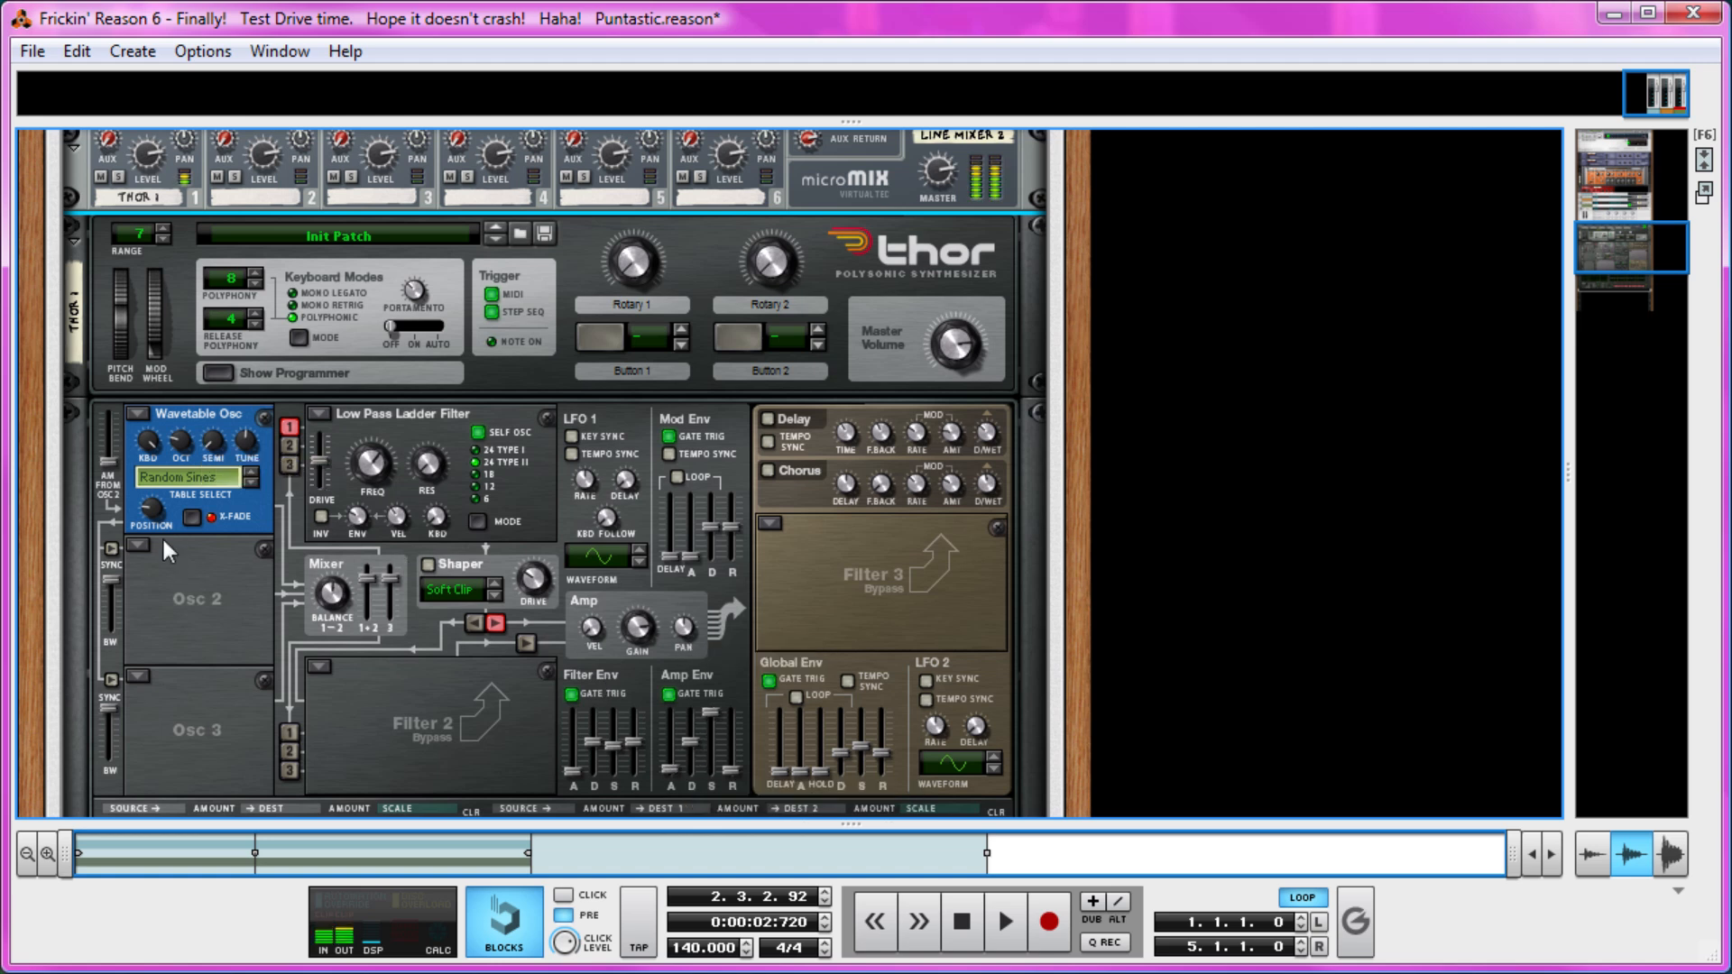
drag(149, 509, 200, 483)
click(319, 413)
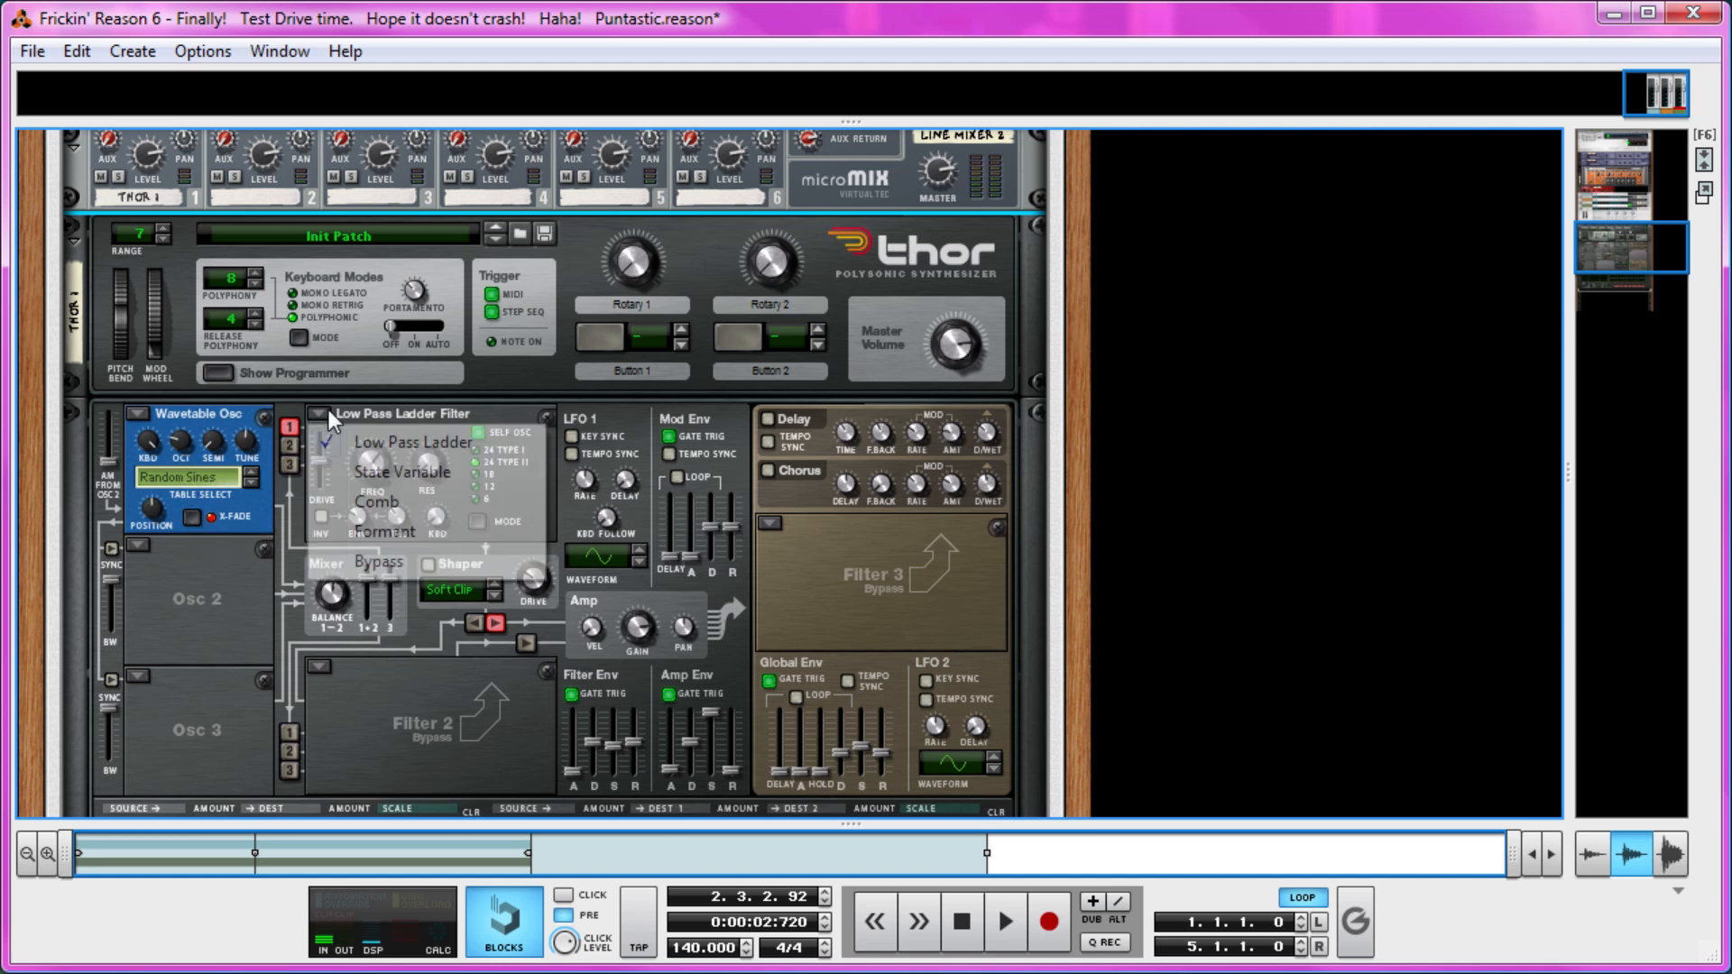
click(365, 564)
Sweep oscillator 1's wavetable position to find a suitable tone.
drag(153, 500, 179, 498)
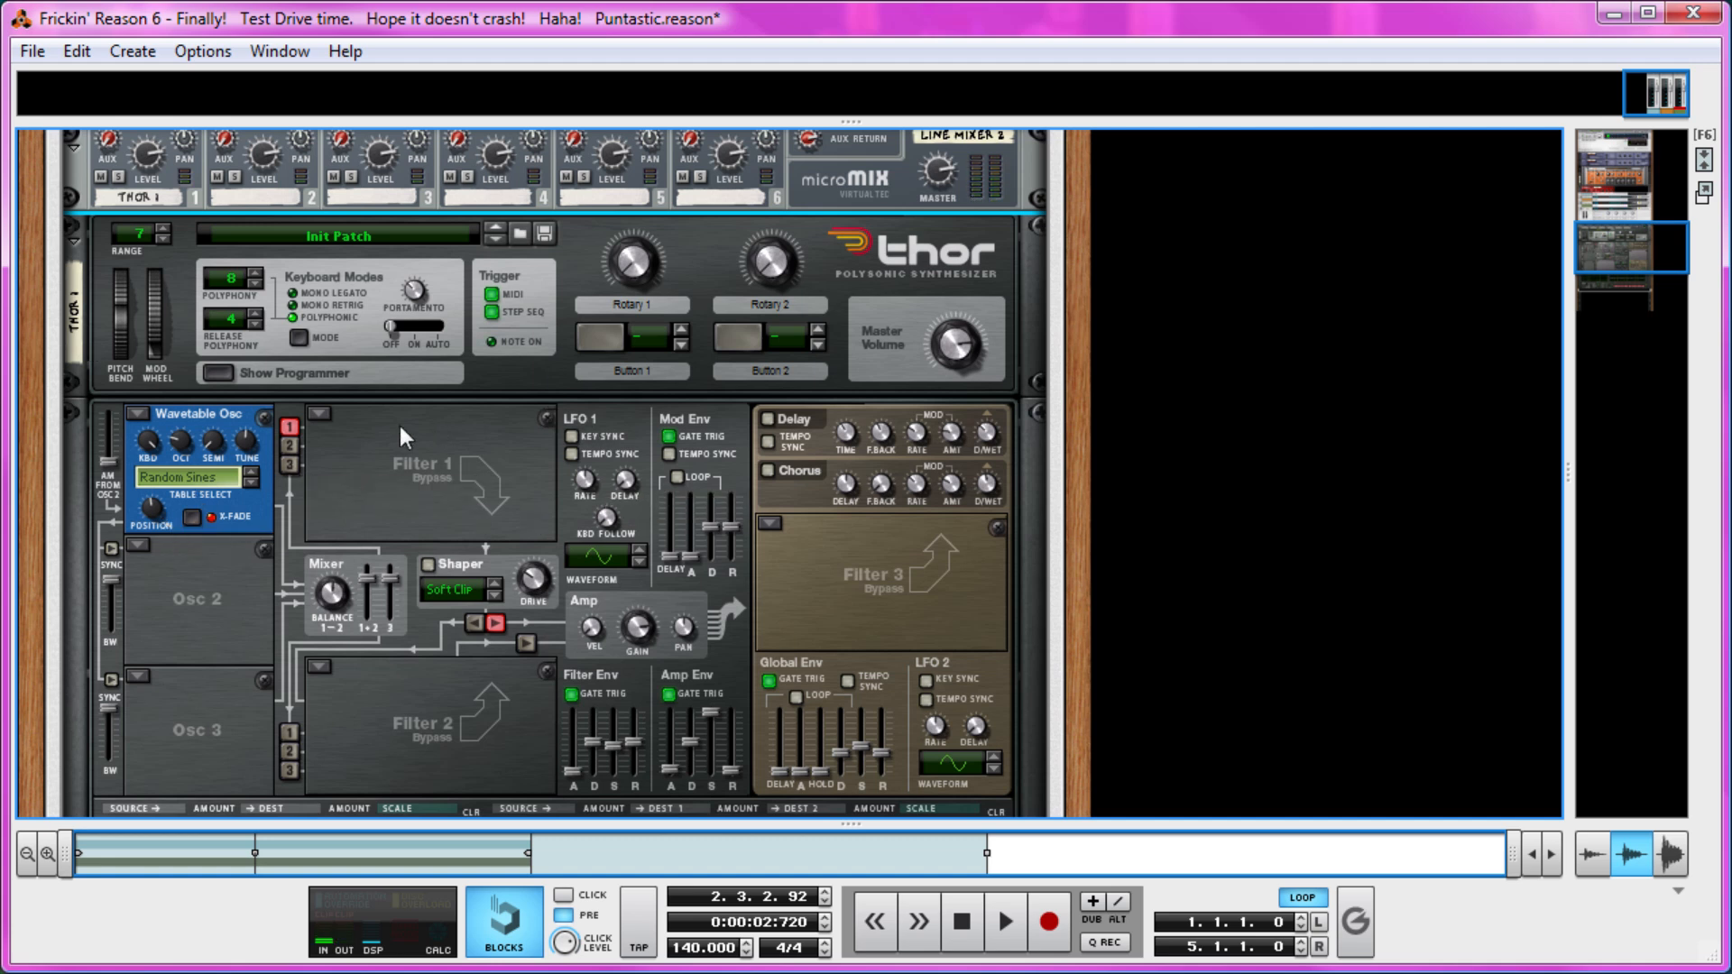
mouse_move(155, 521)
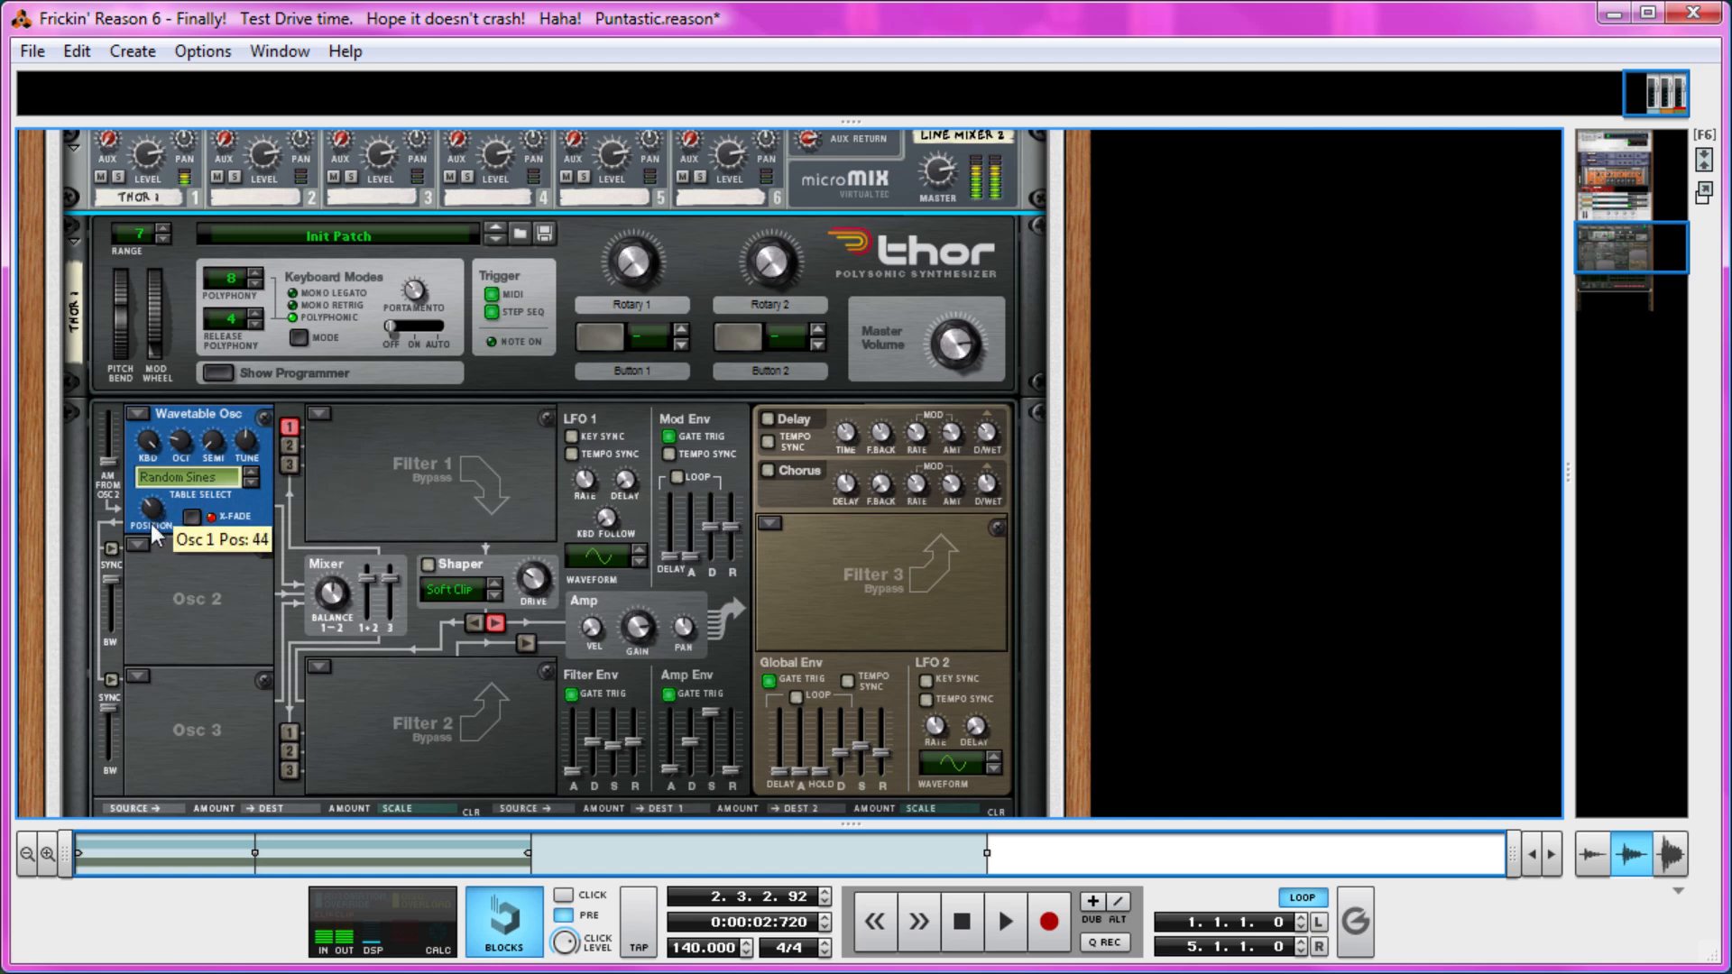
mouse_move(155, 521)
mouse_down()
mouse_move(172, 513)
mouse_move(165, 526)
mouse_up()
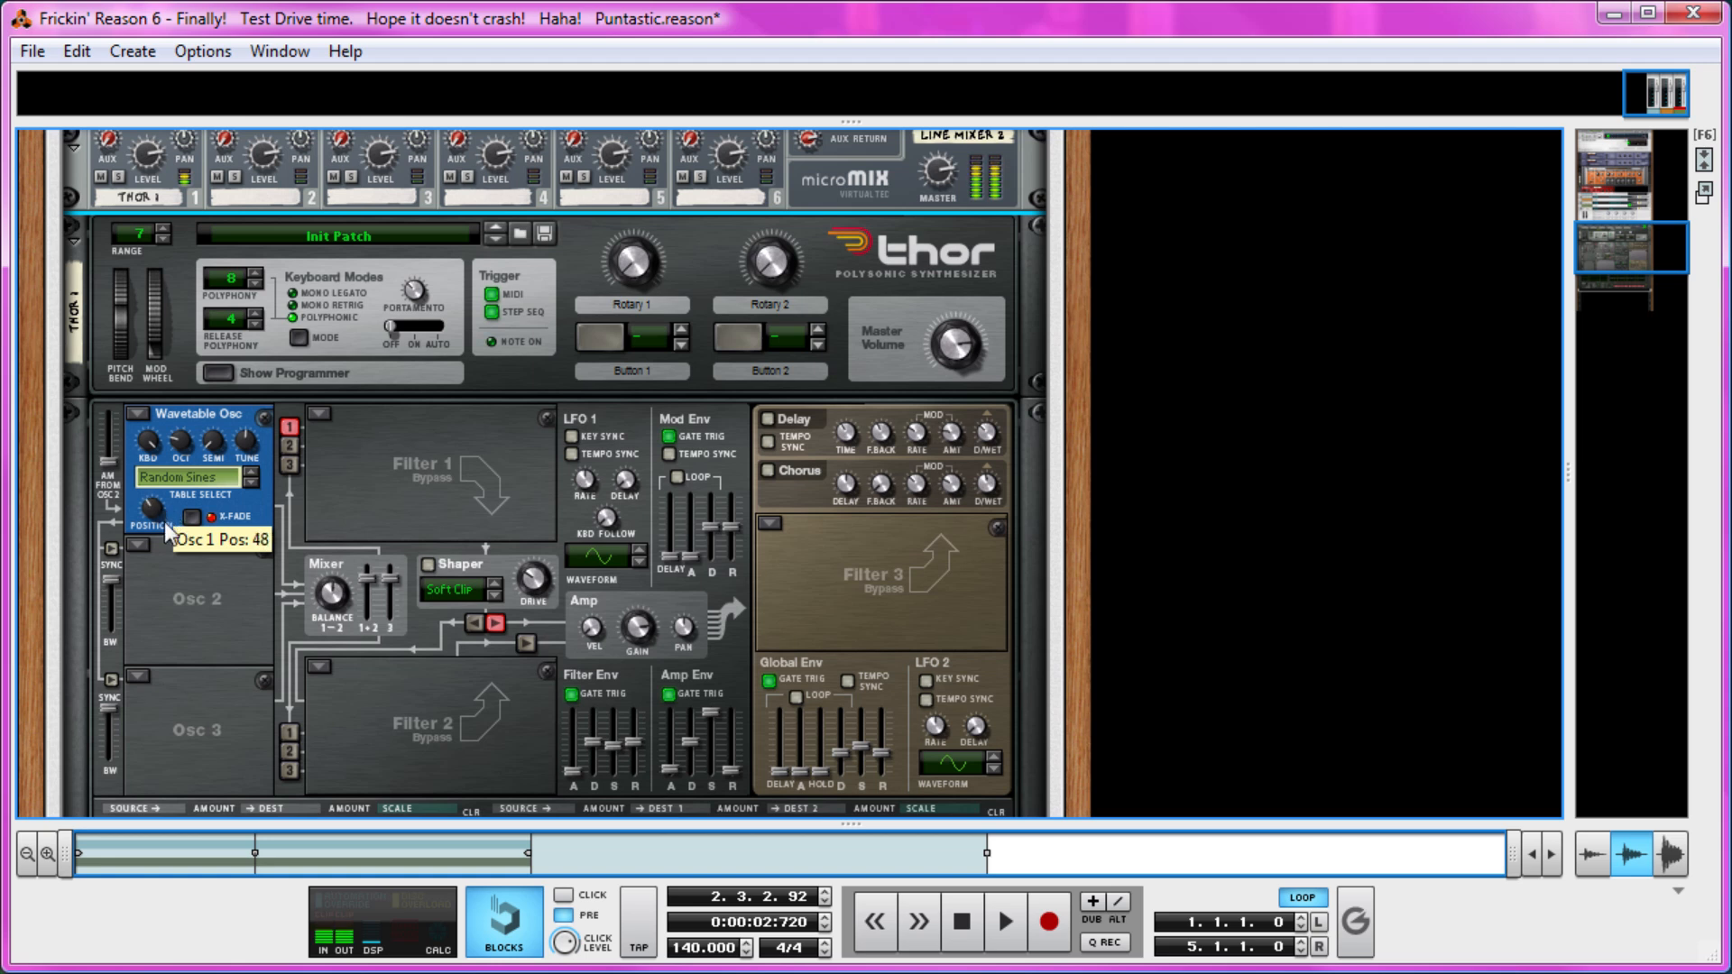
Turn on tempo sync for LFO 1 and adjust its rate.
click(574, 454)
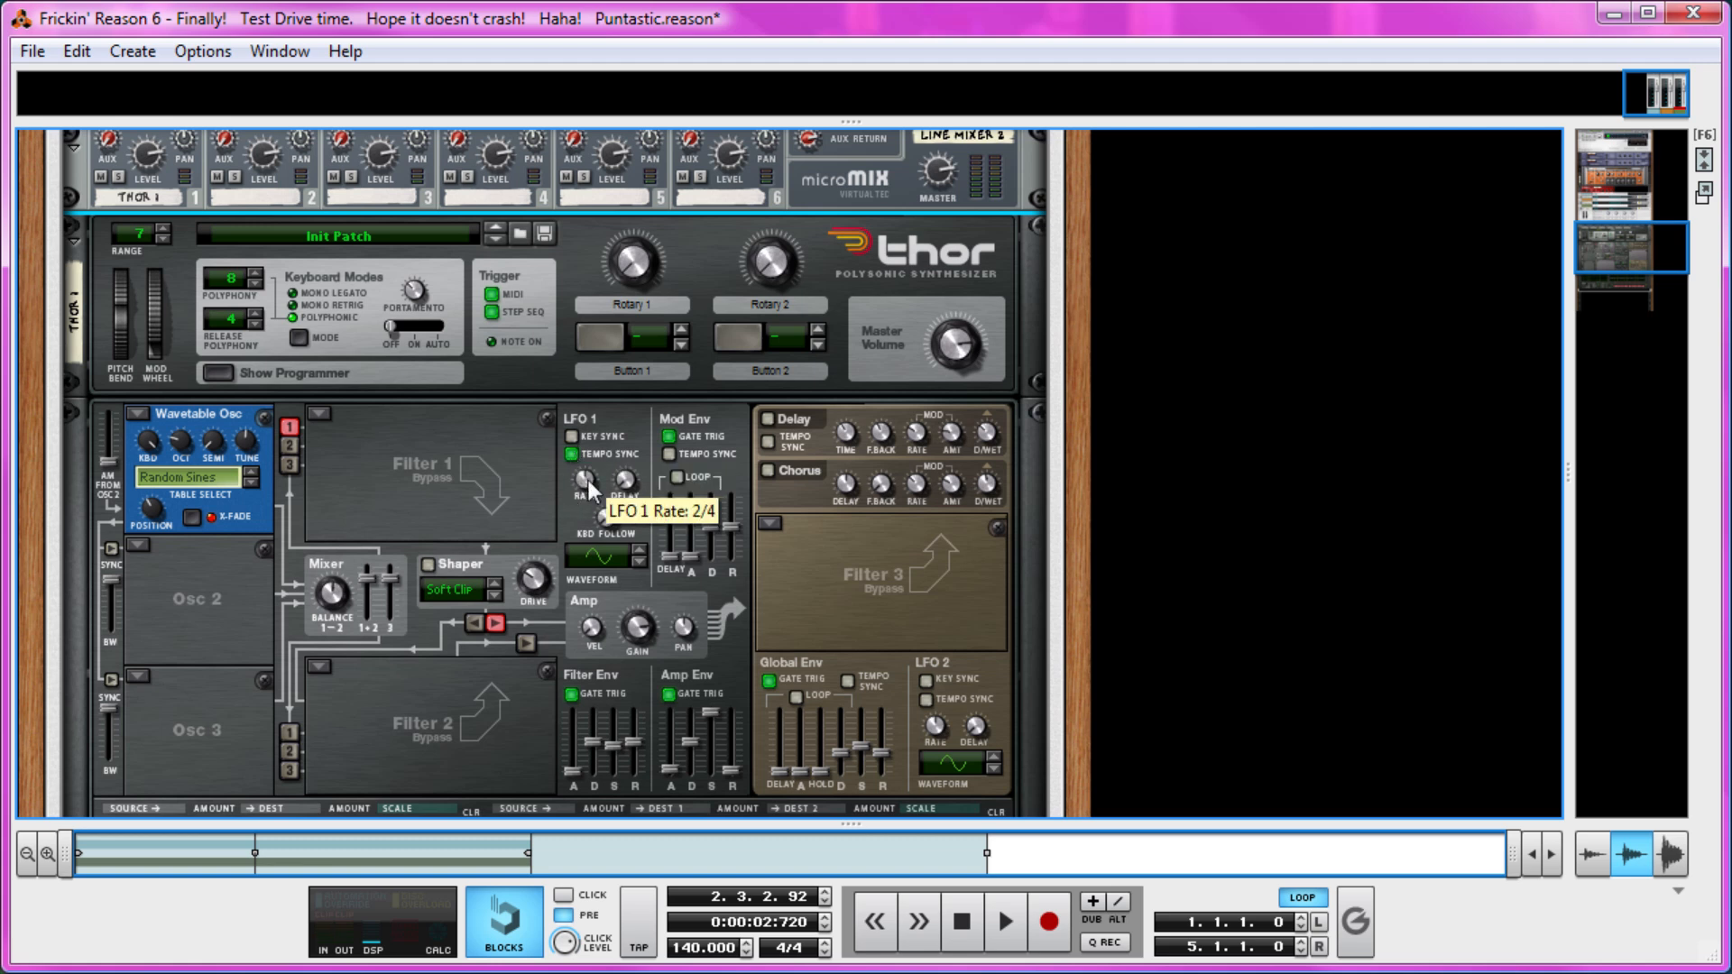
drag(588, 488, 583, 468)
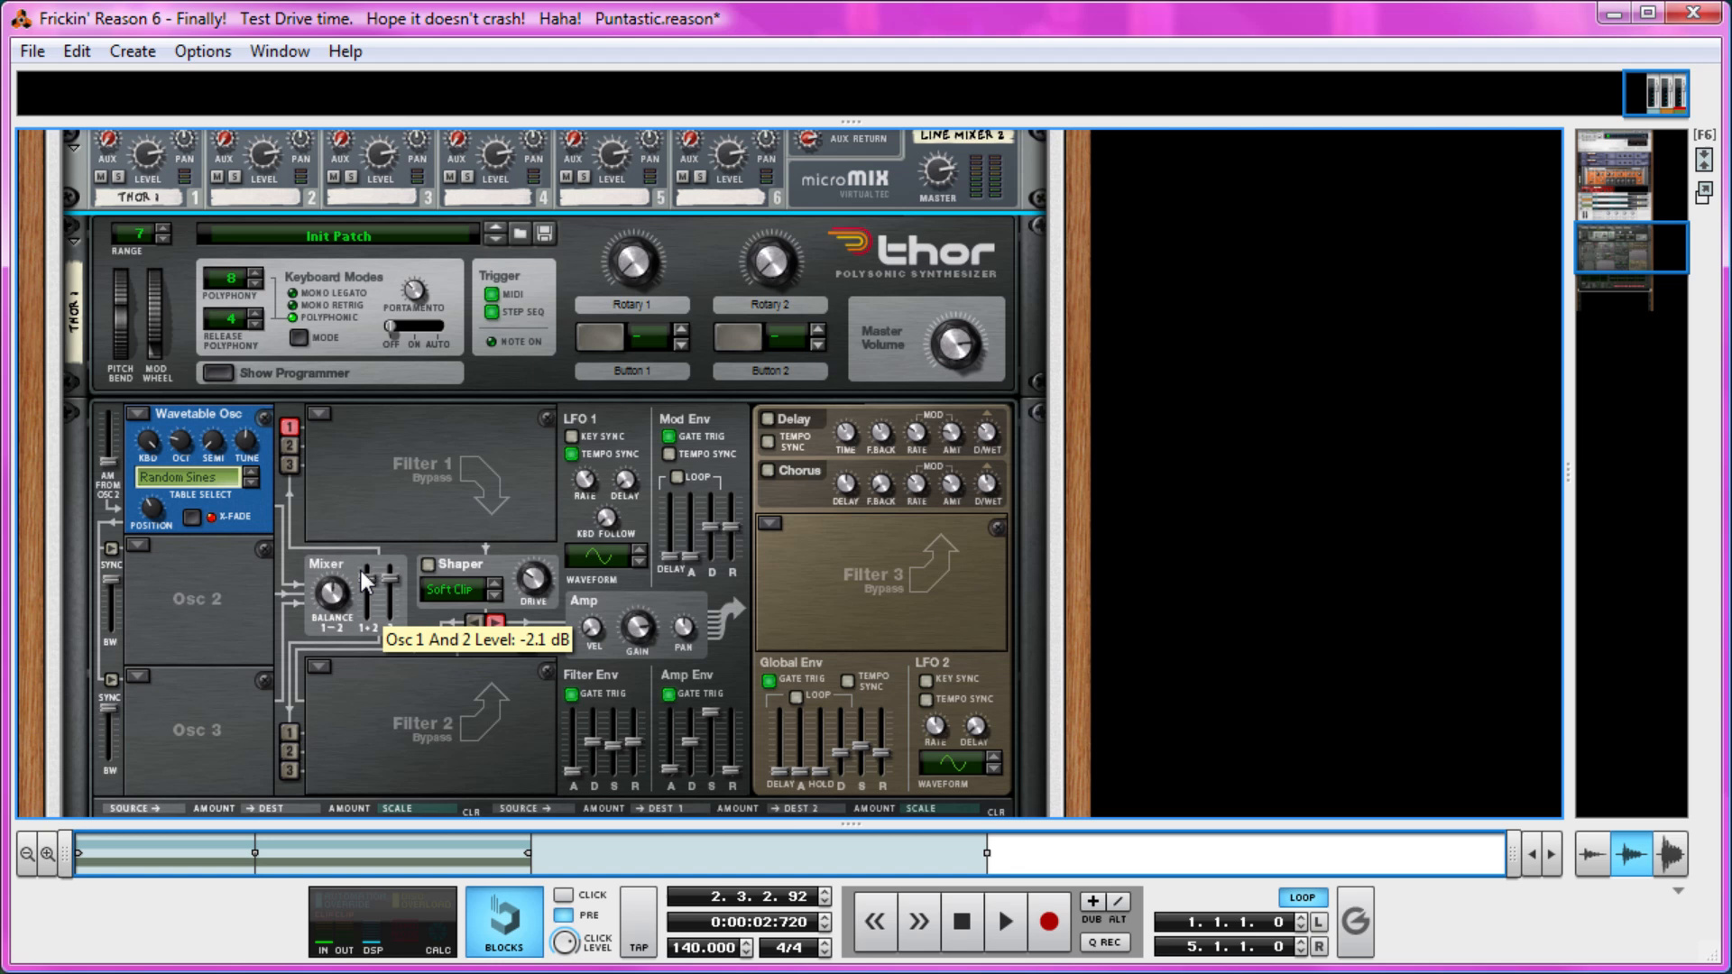
Route LFO 1 to the Osc 1 position in the first modulation slot with an amount of 56.
scroll(144, 664, down, 3)
click(185, 666)
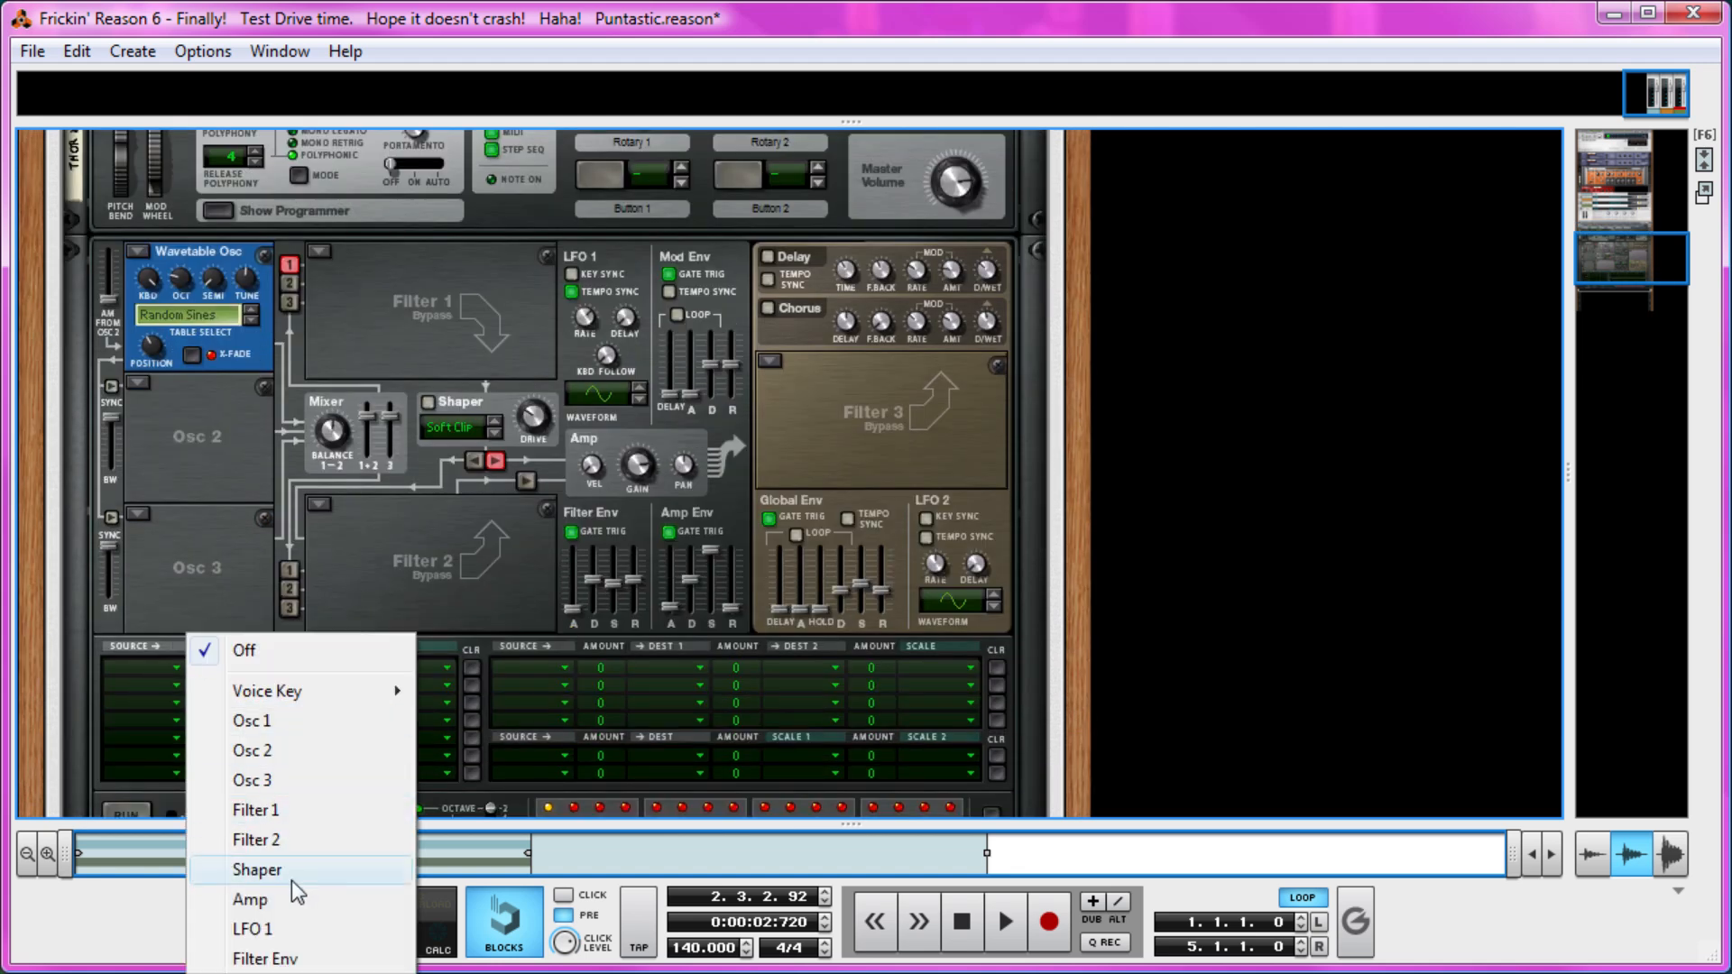
click(236, 929)
drag(219, 657, 218, 608)
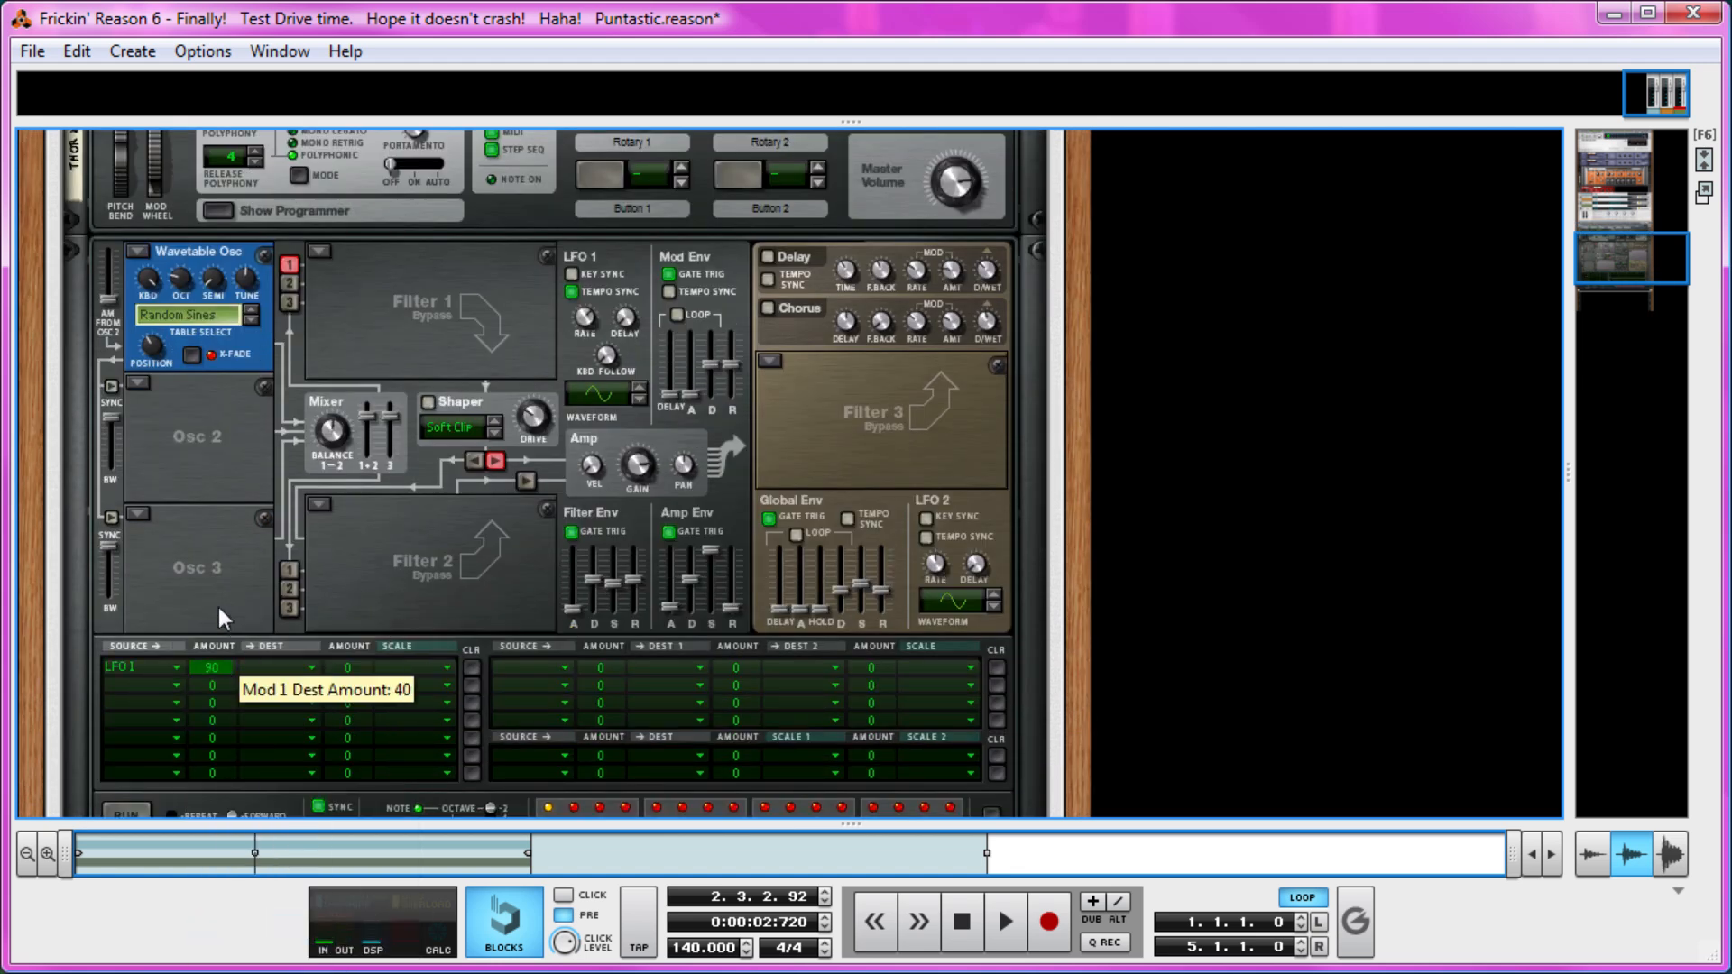
click(276, 667)
mouse_move(388, 732)
click(533, 793)
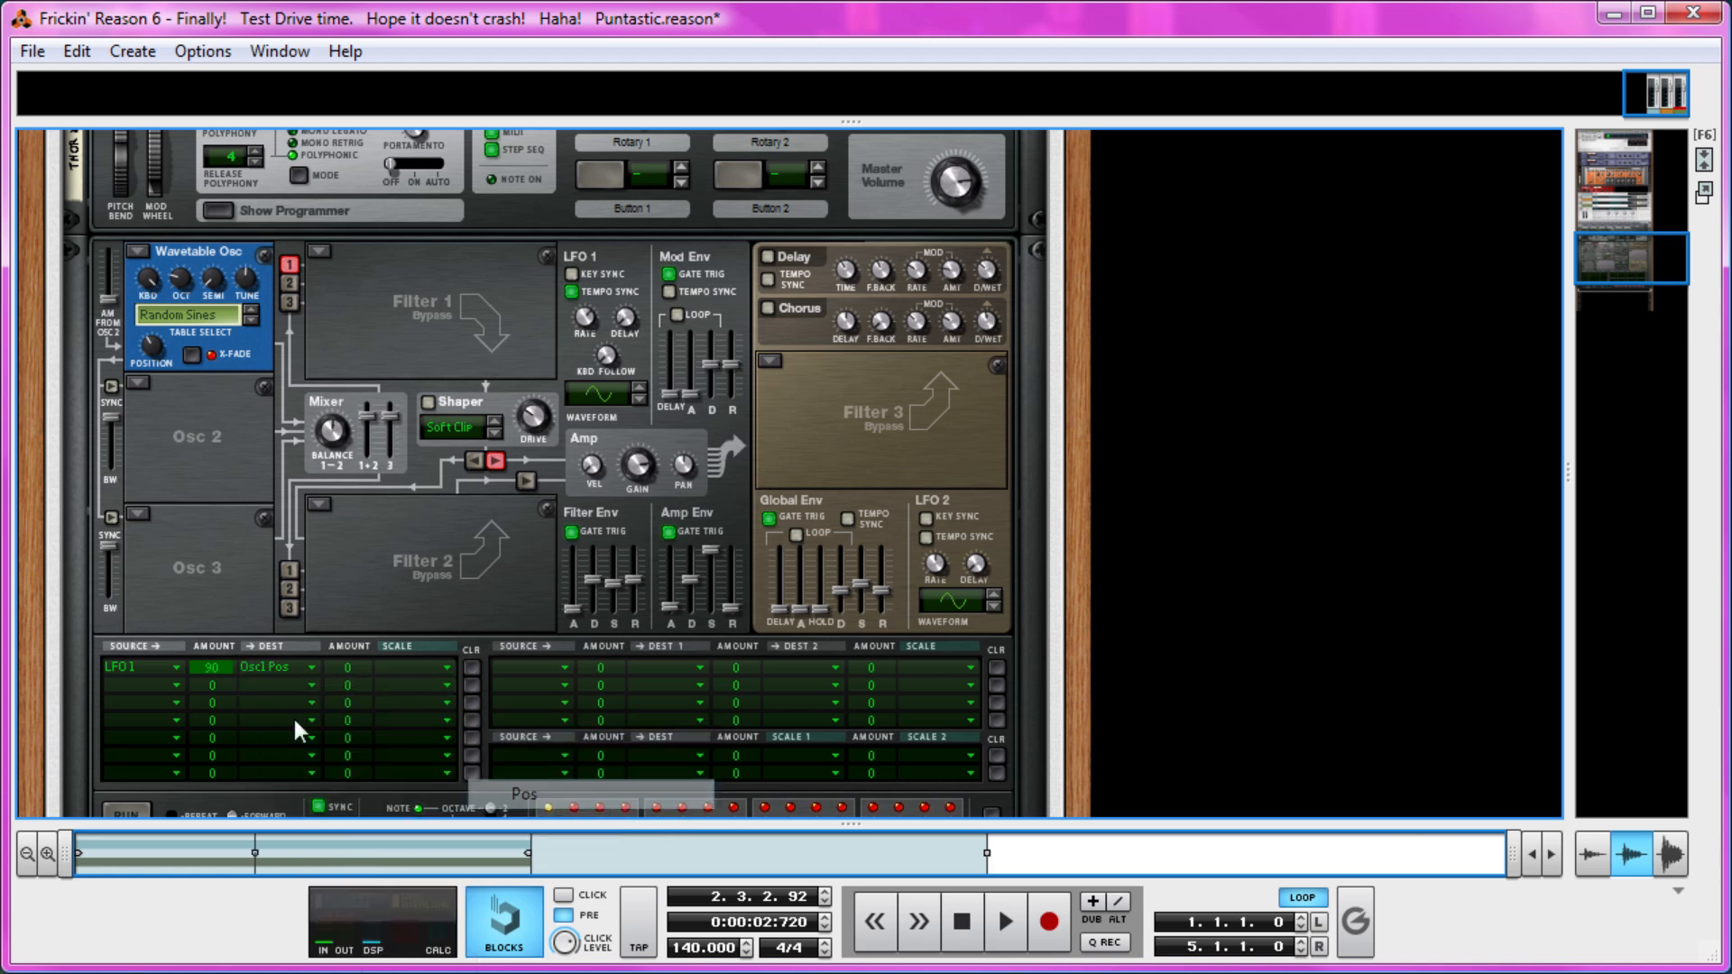
drag(219, 668, 211, 684)
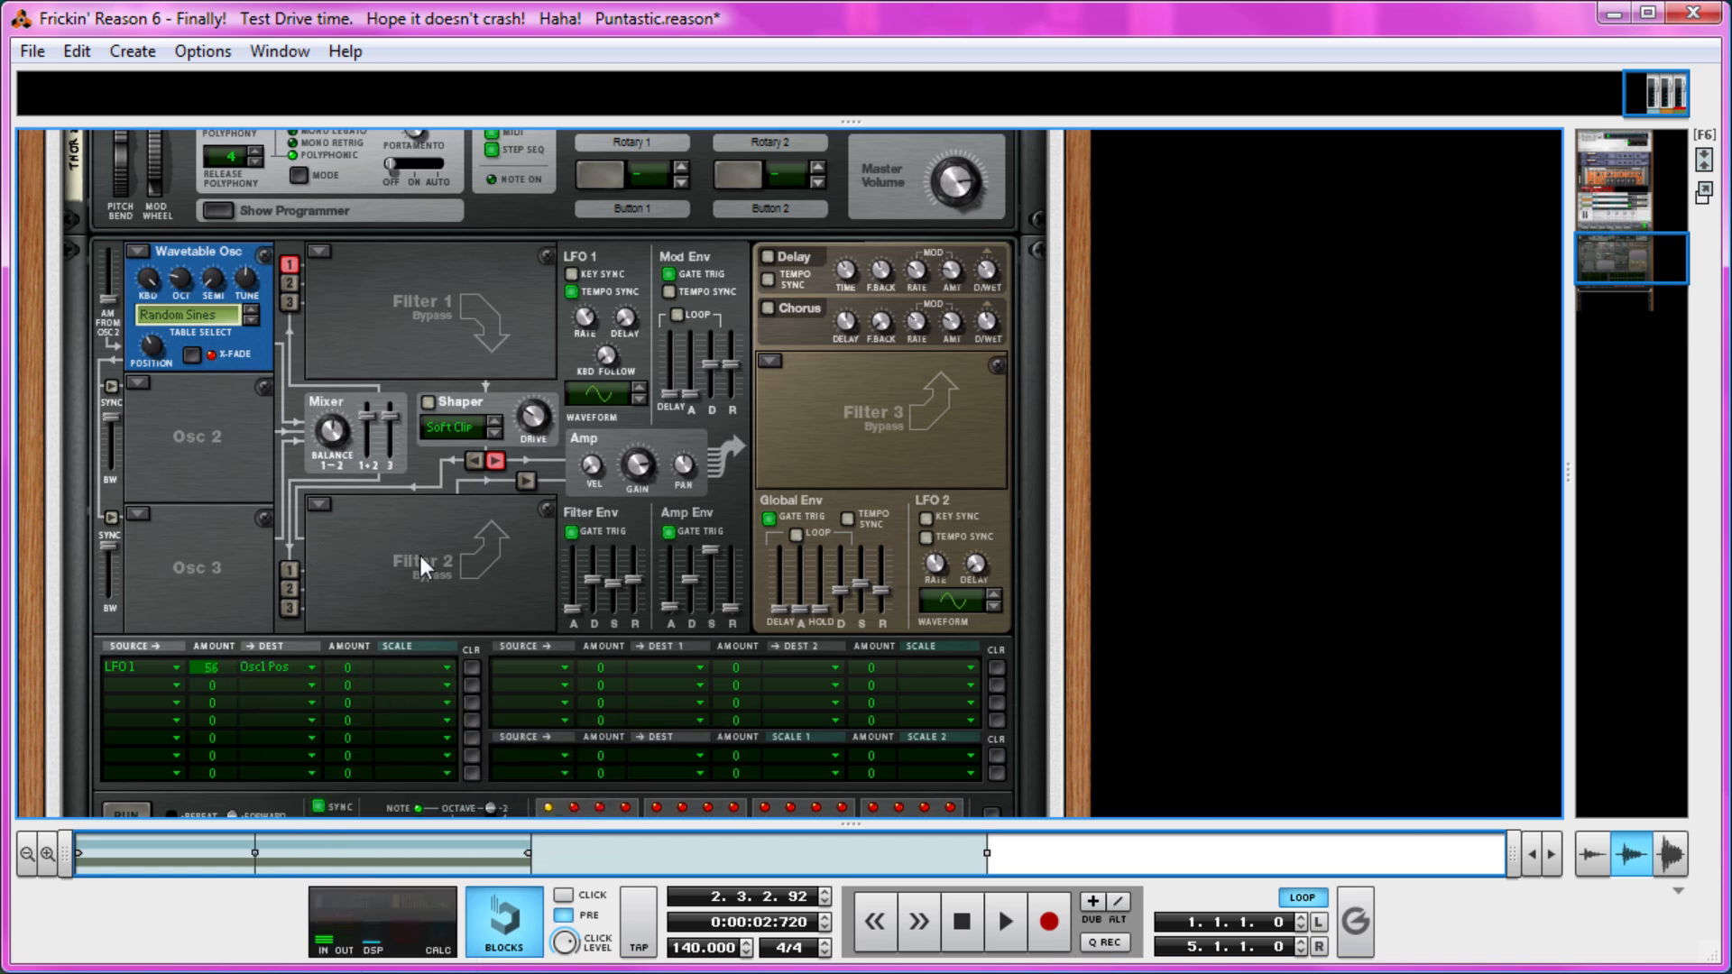
Add a Pulveriser Demolition effect after Thor in the Bass Combinator and turn up its Dirt.
scroll(489, 548, down, 5)
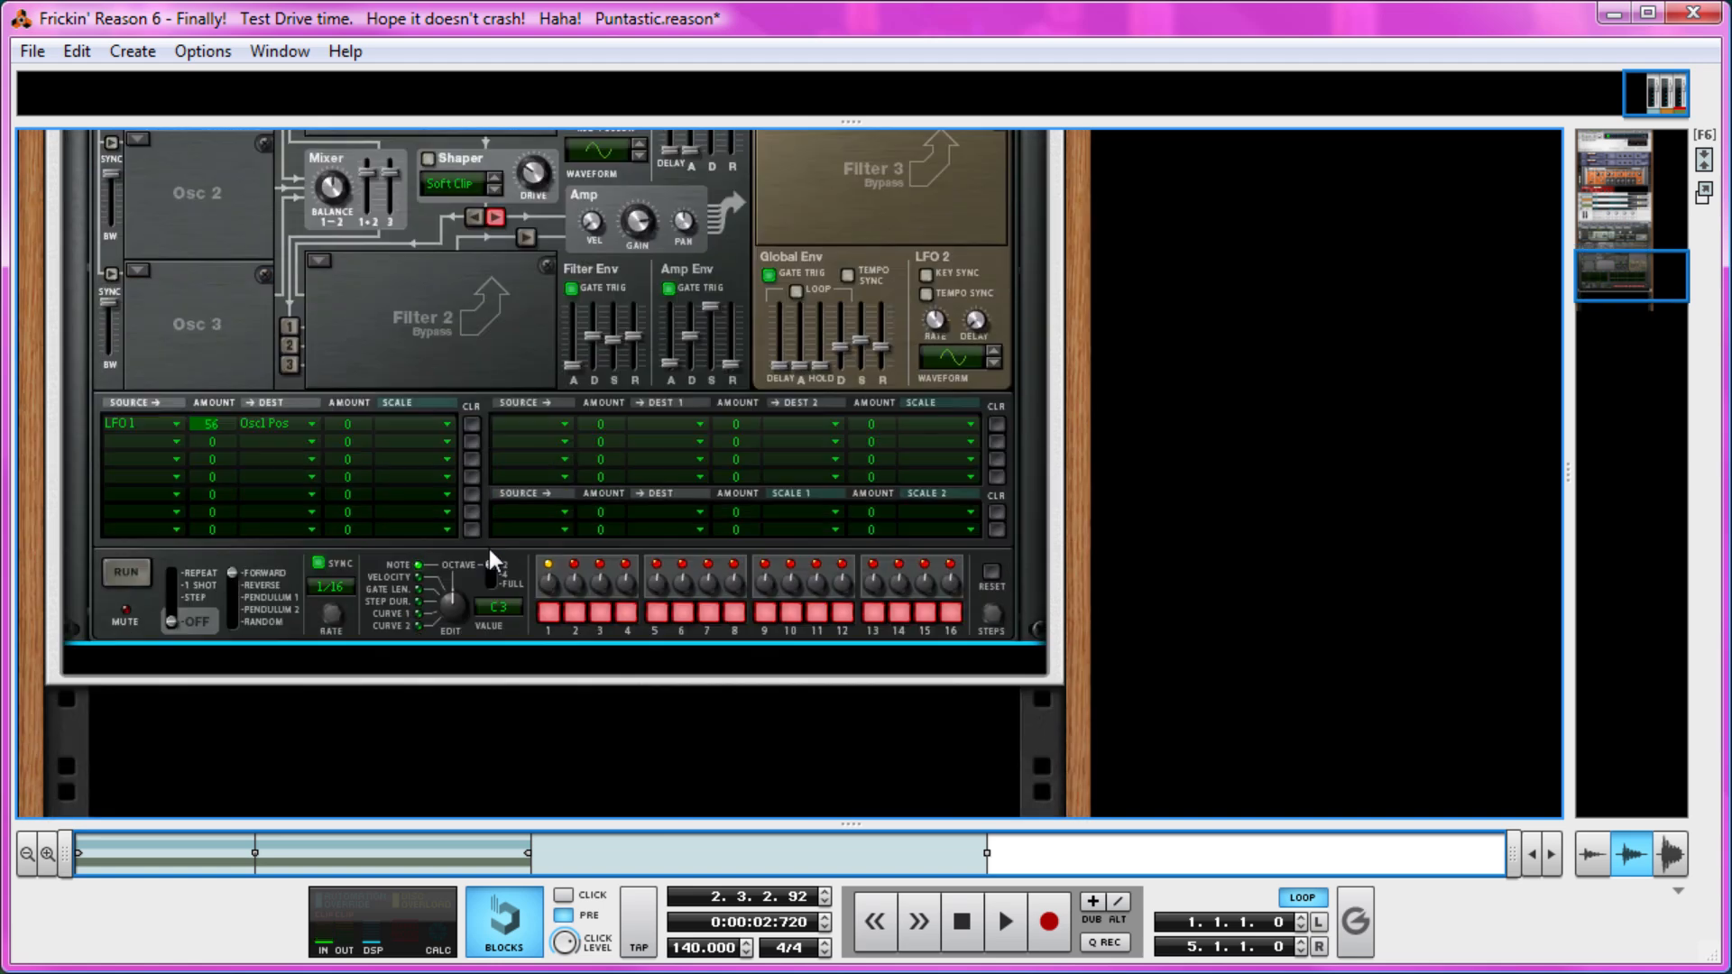
right_click(388, 345)
mouse_move(629, 656)
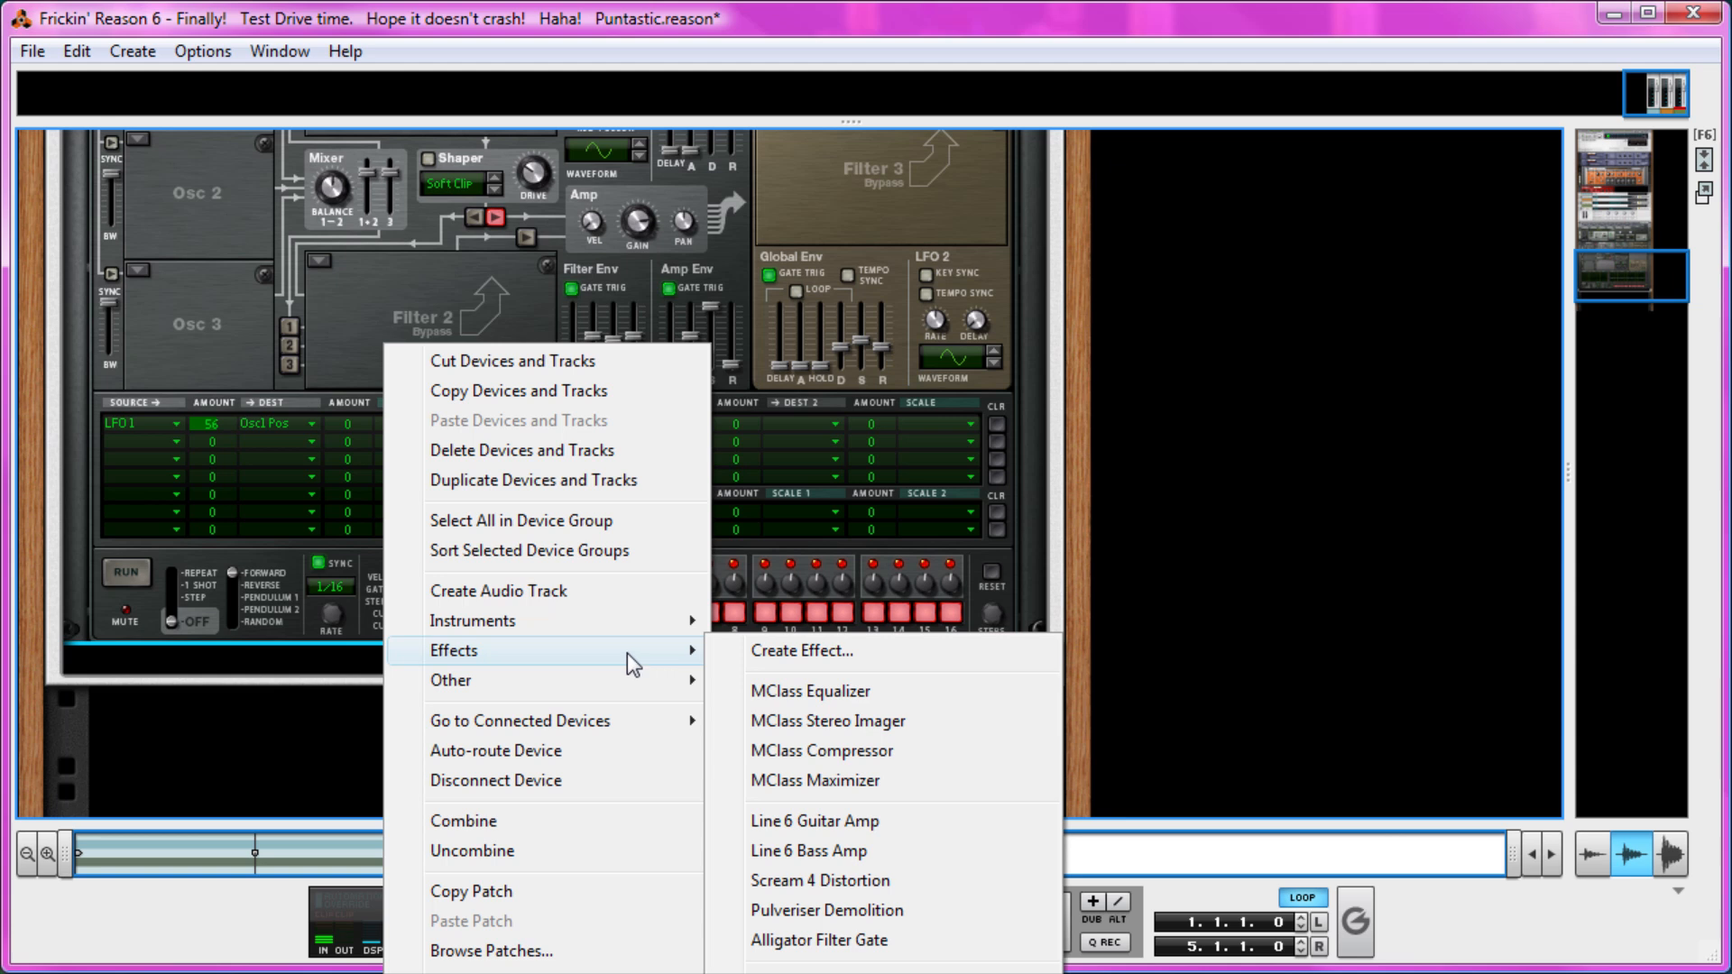
click(872, 914)
scroll(180, 588, down, 1)
drag(253, 585, 203, 452)
scroll(202, 406, up, 3)
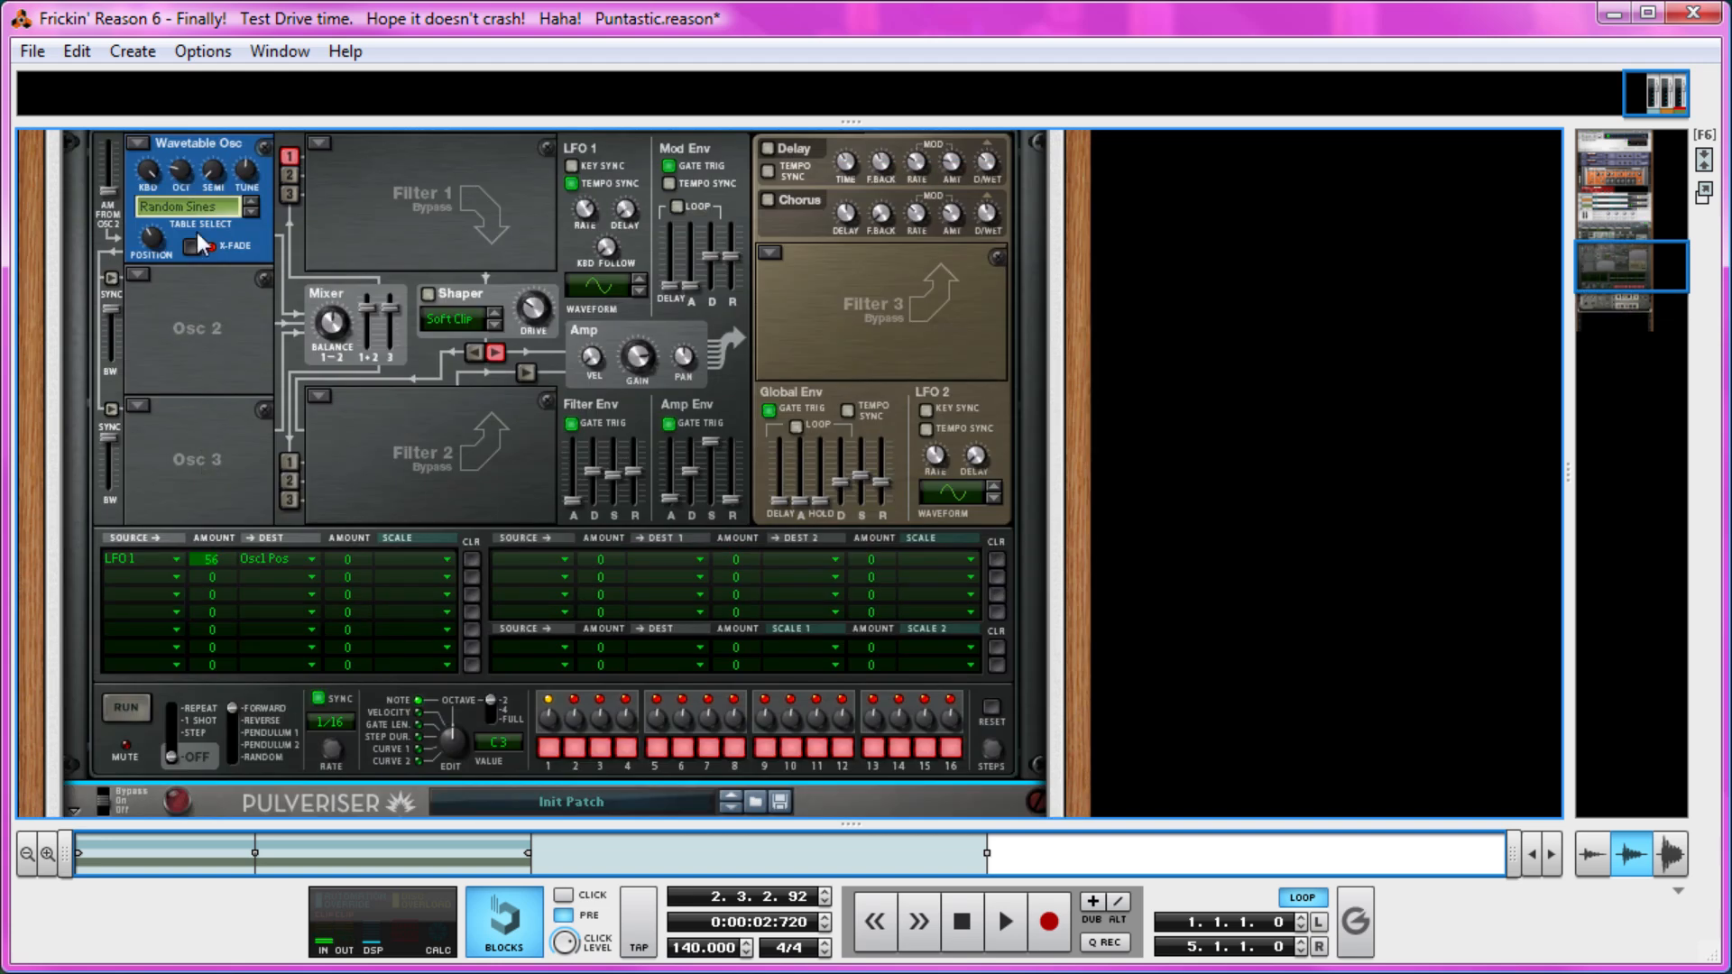
scroll(216, 406, down, 3)
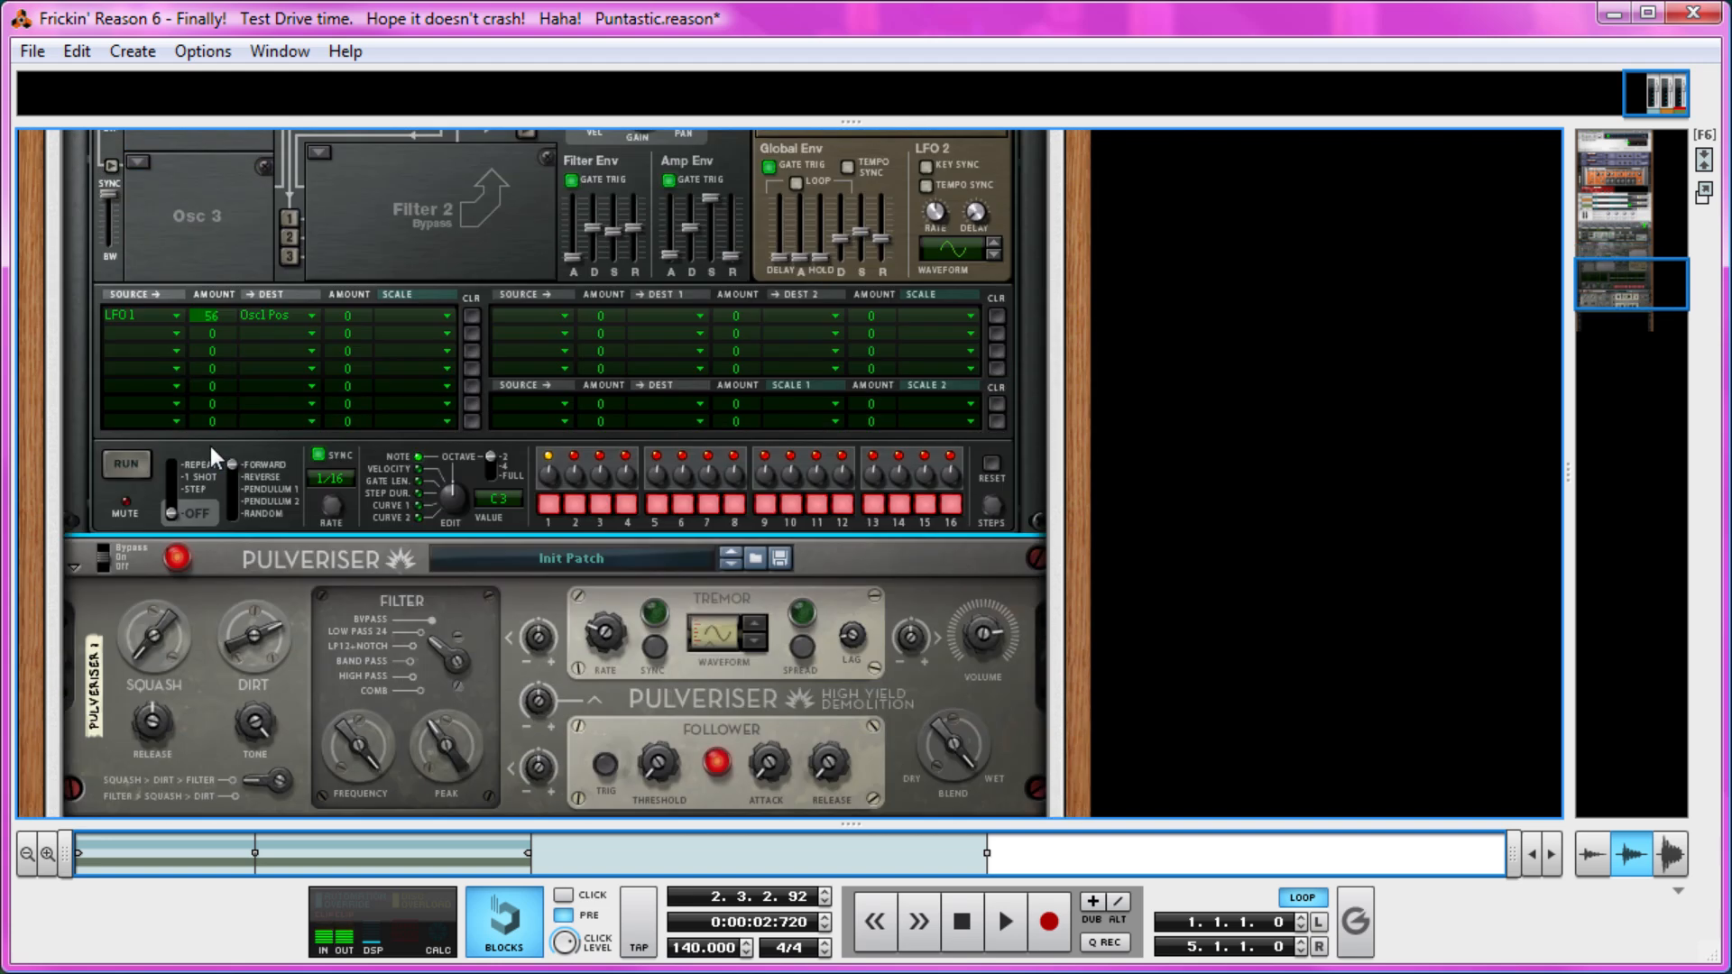
Bypass the Pulveriser briefly and switch it back on to compare the sound.
scroll(253, 496, down, 2)
click(101, 391)
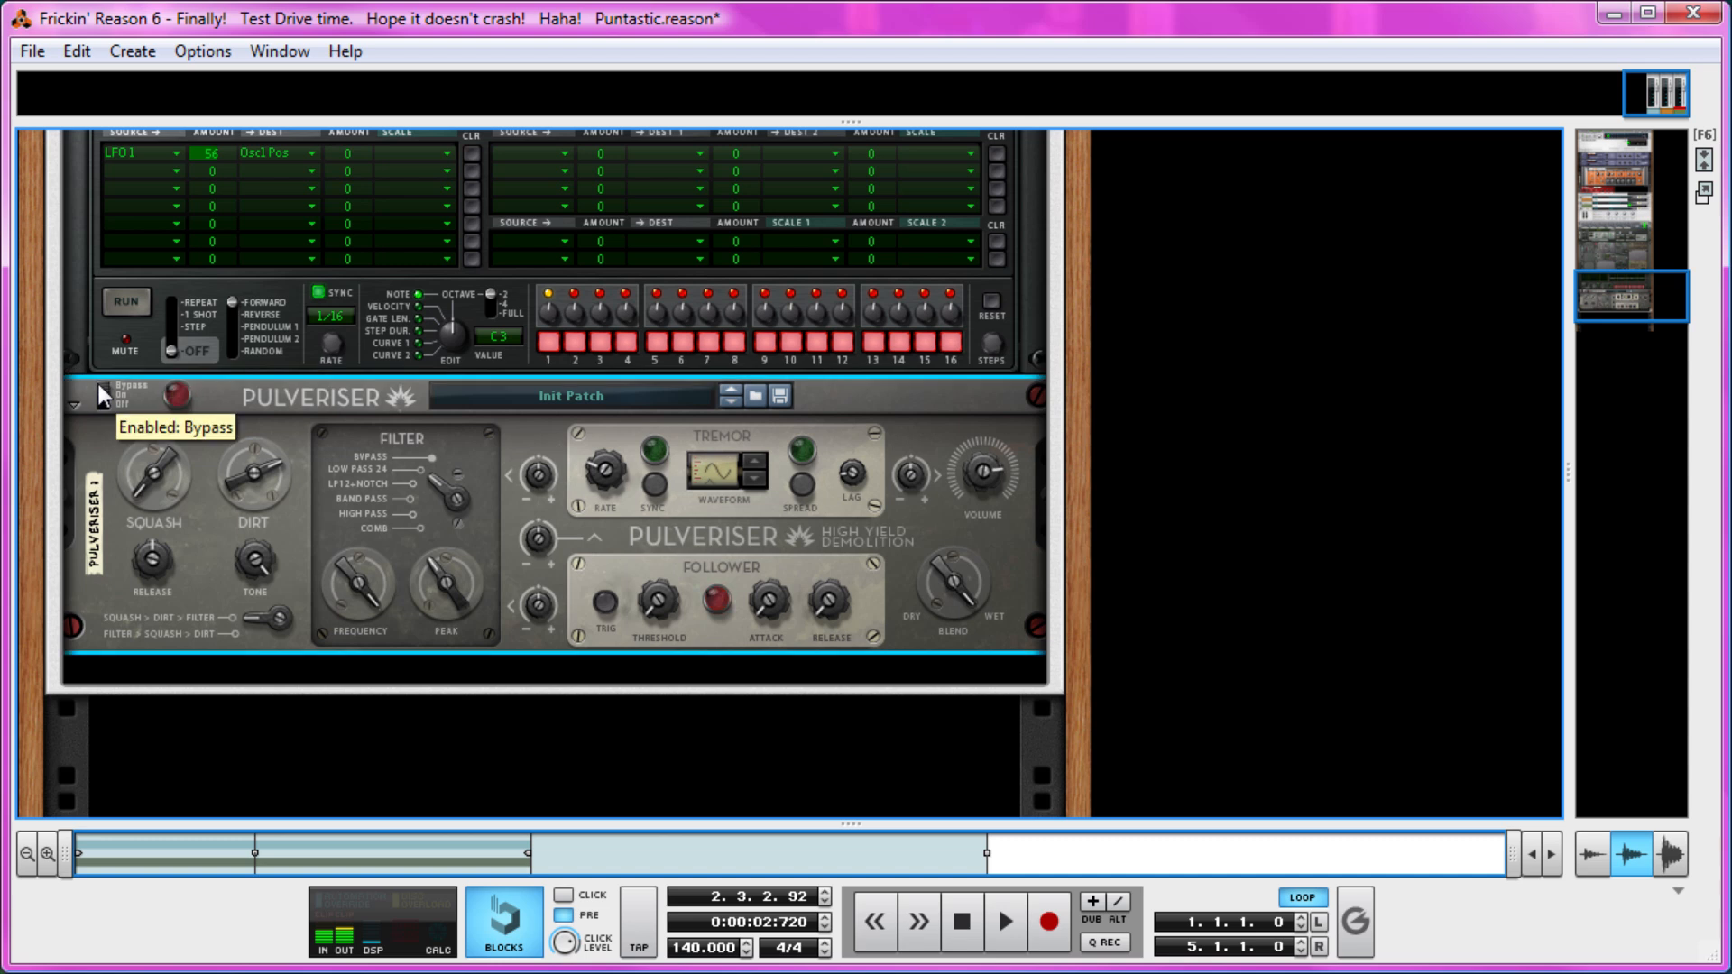
click(105, 391)
Set the Pulveriser's filter to Band Pass and tune its frequency, Dirt, Tone, Squash and Blend.
drag(252, 473, 242, 473)
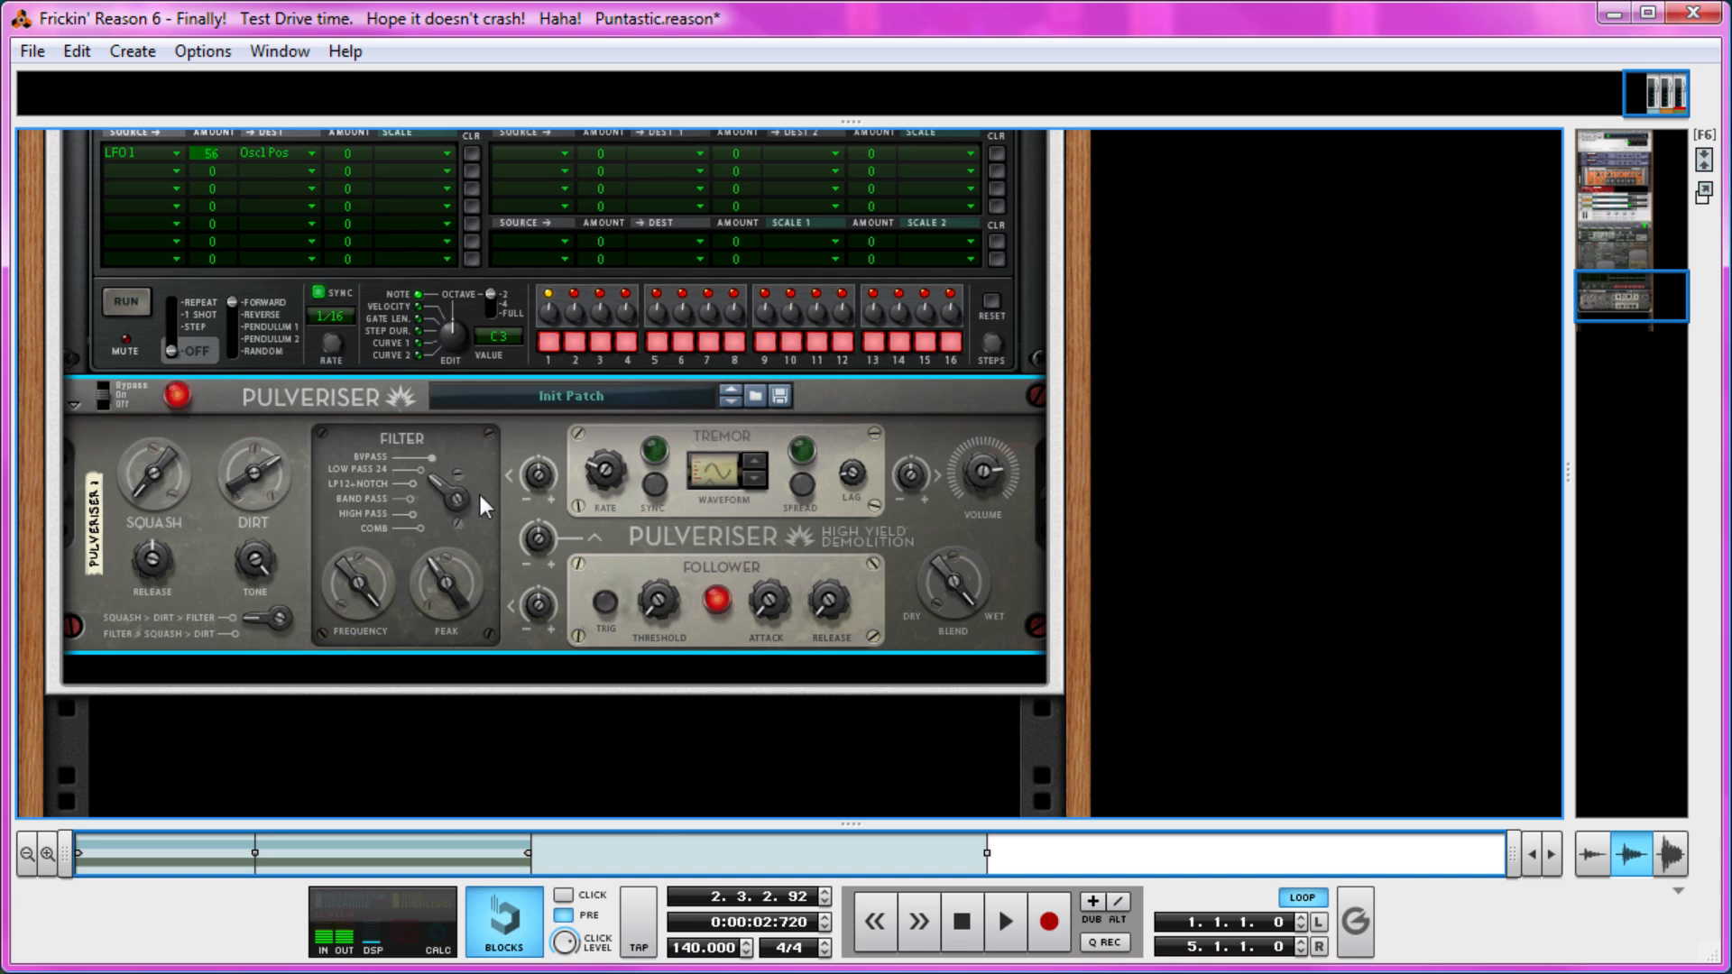
drag(358, 584, 433, 577)
mouse_move(247, 569)
mouse_down()
mouse_move(218, 653)
mouse_move(226, 594)
mouse_up()
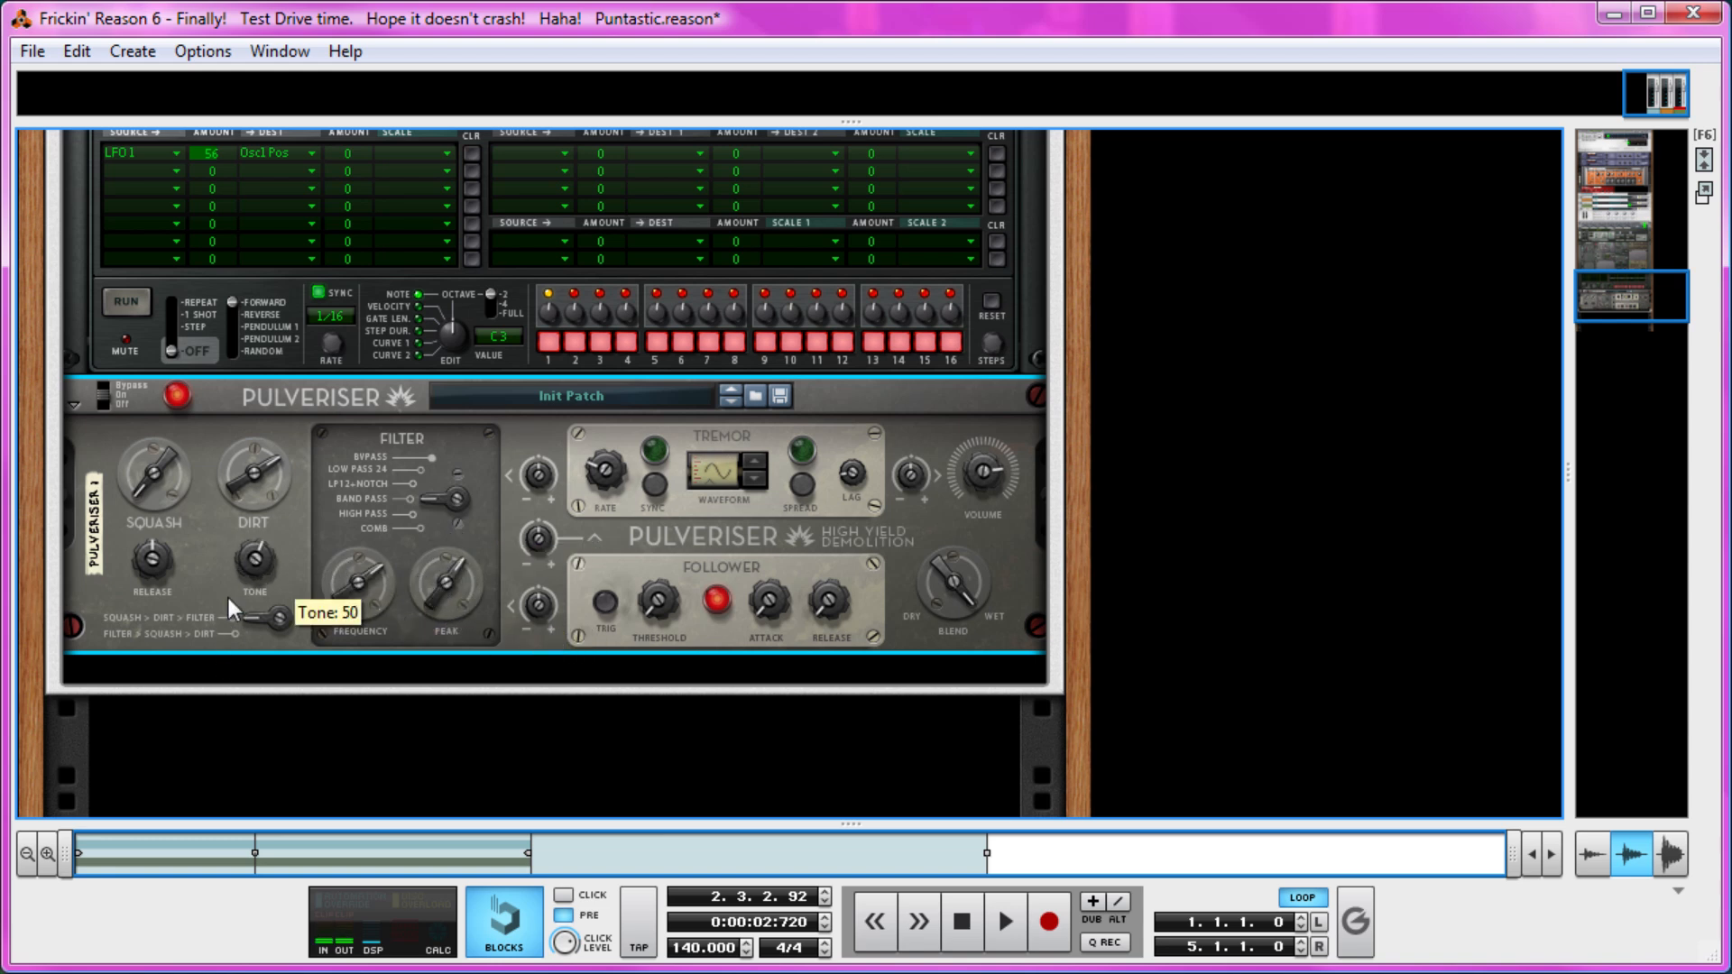
drag(170, 462, 203, 415)
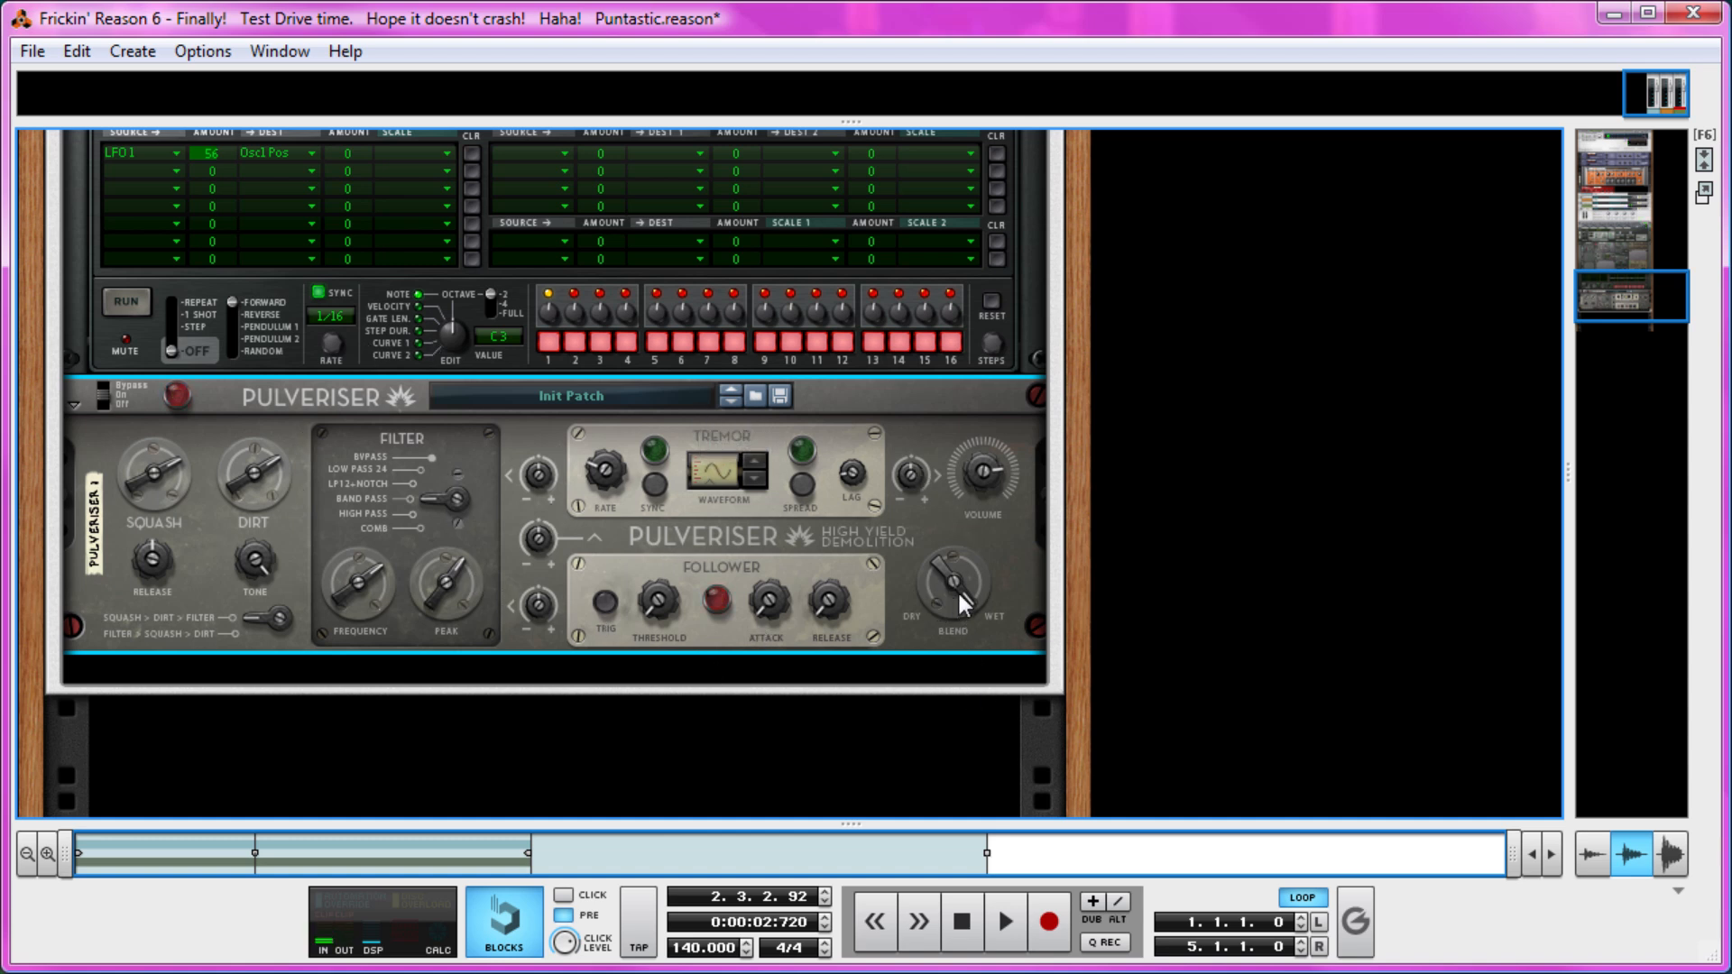
mouse_move(959, 596)
mouse_down()
mouse_move(945, 626)
mouse_move(960, 567)
mouse_up()
scroll(680, 494, up, 10)
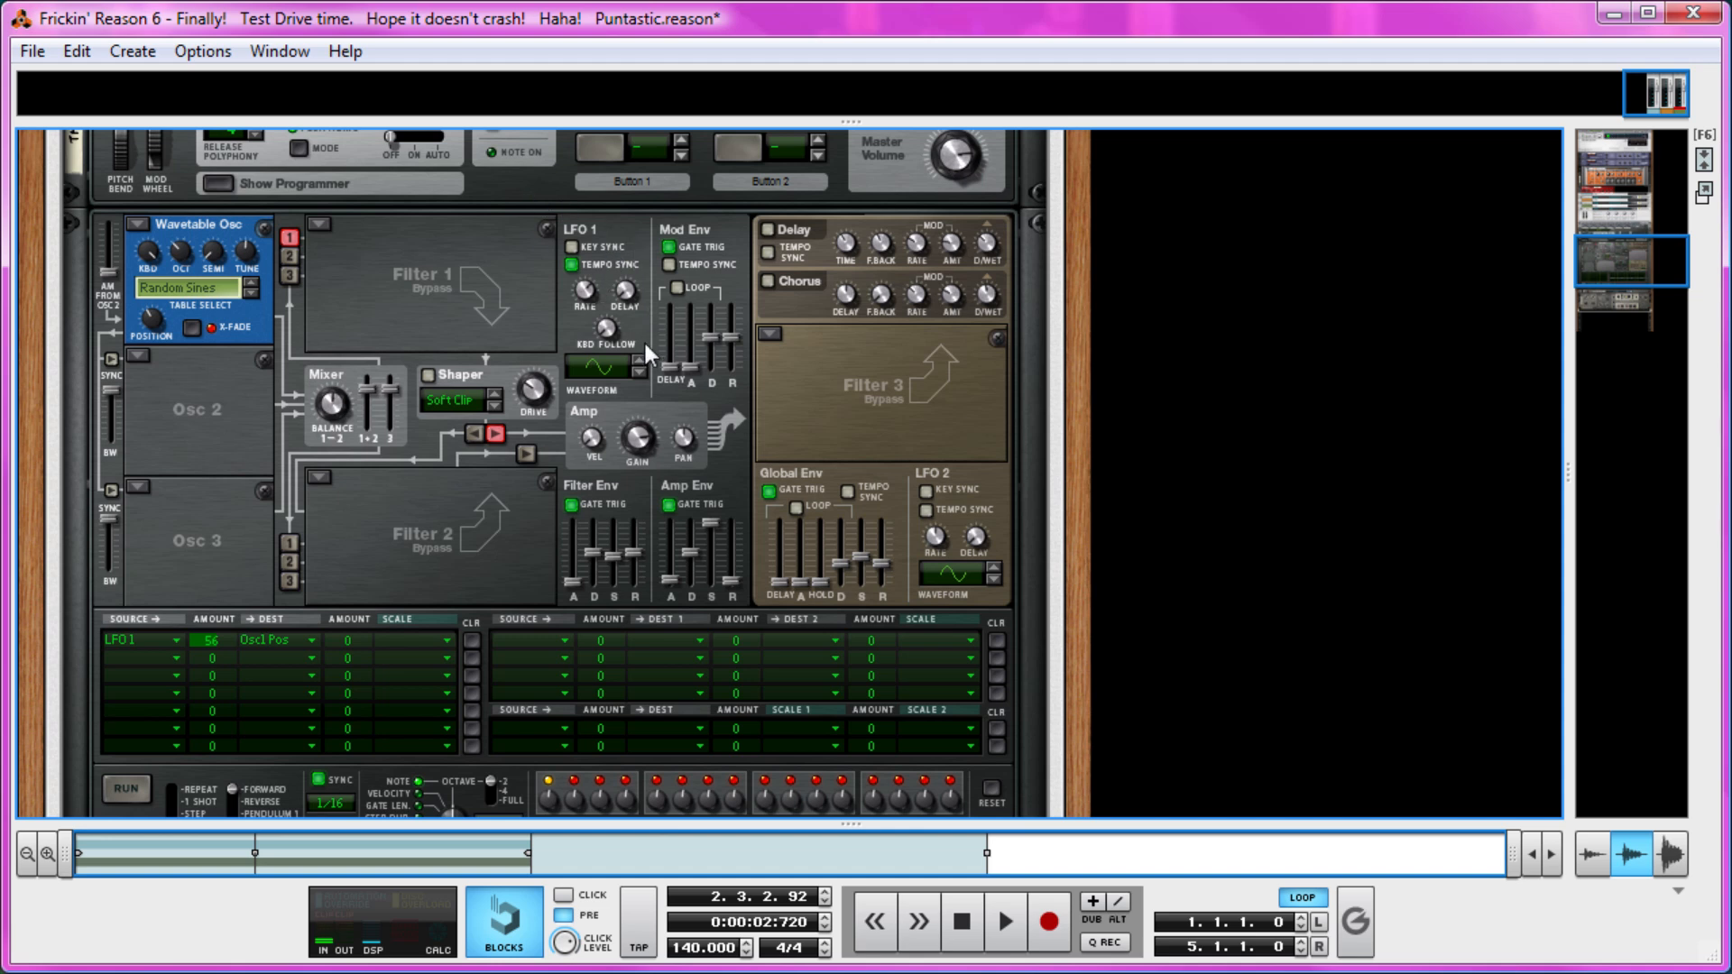
scroll(642, 339, down, 12)
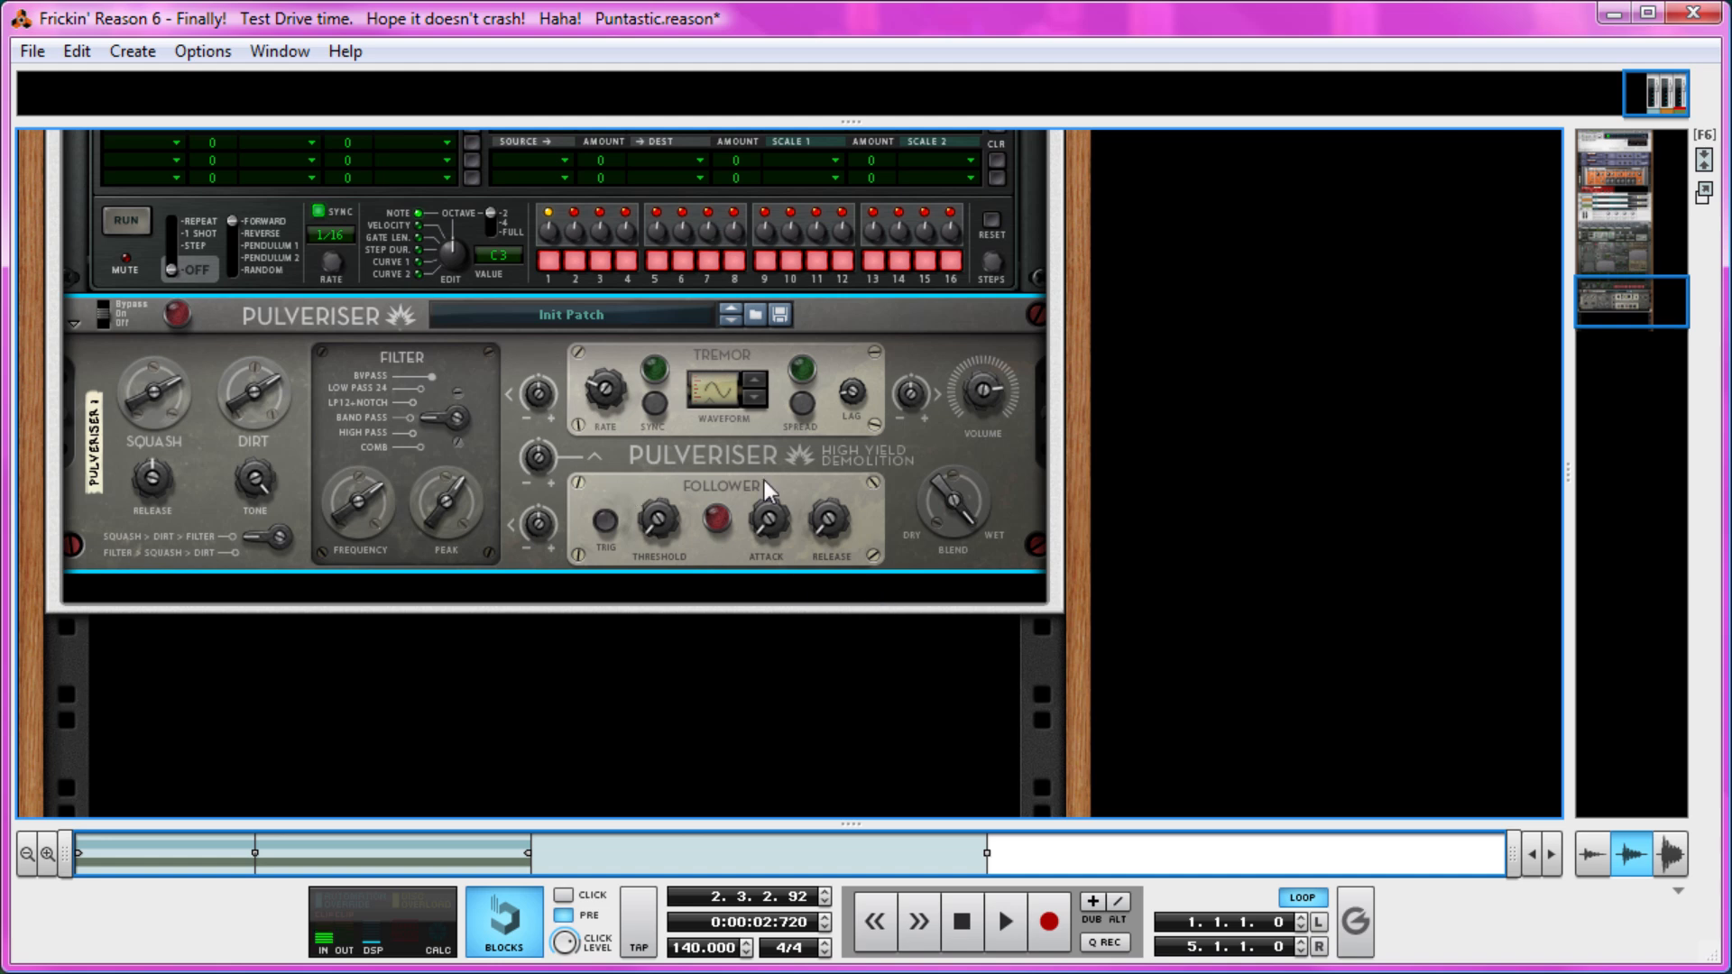
scroll(680, 587, up, 5)
scroll(623, 321, up, 2)
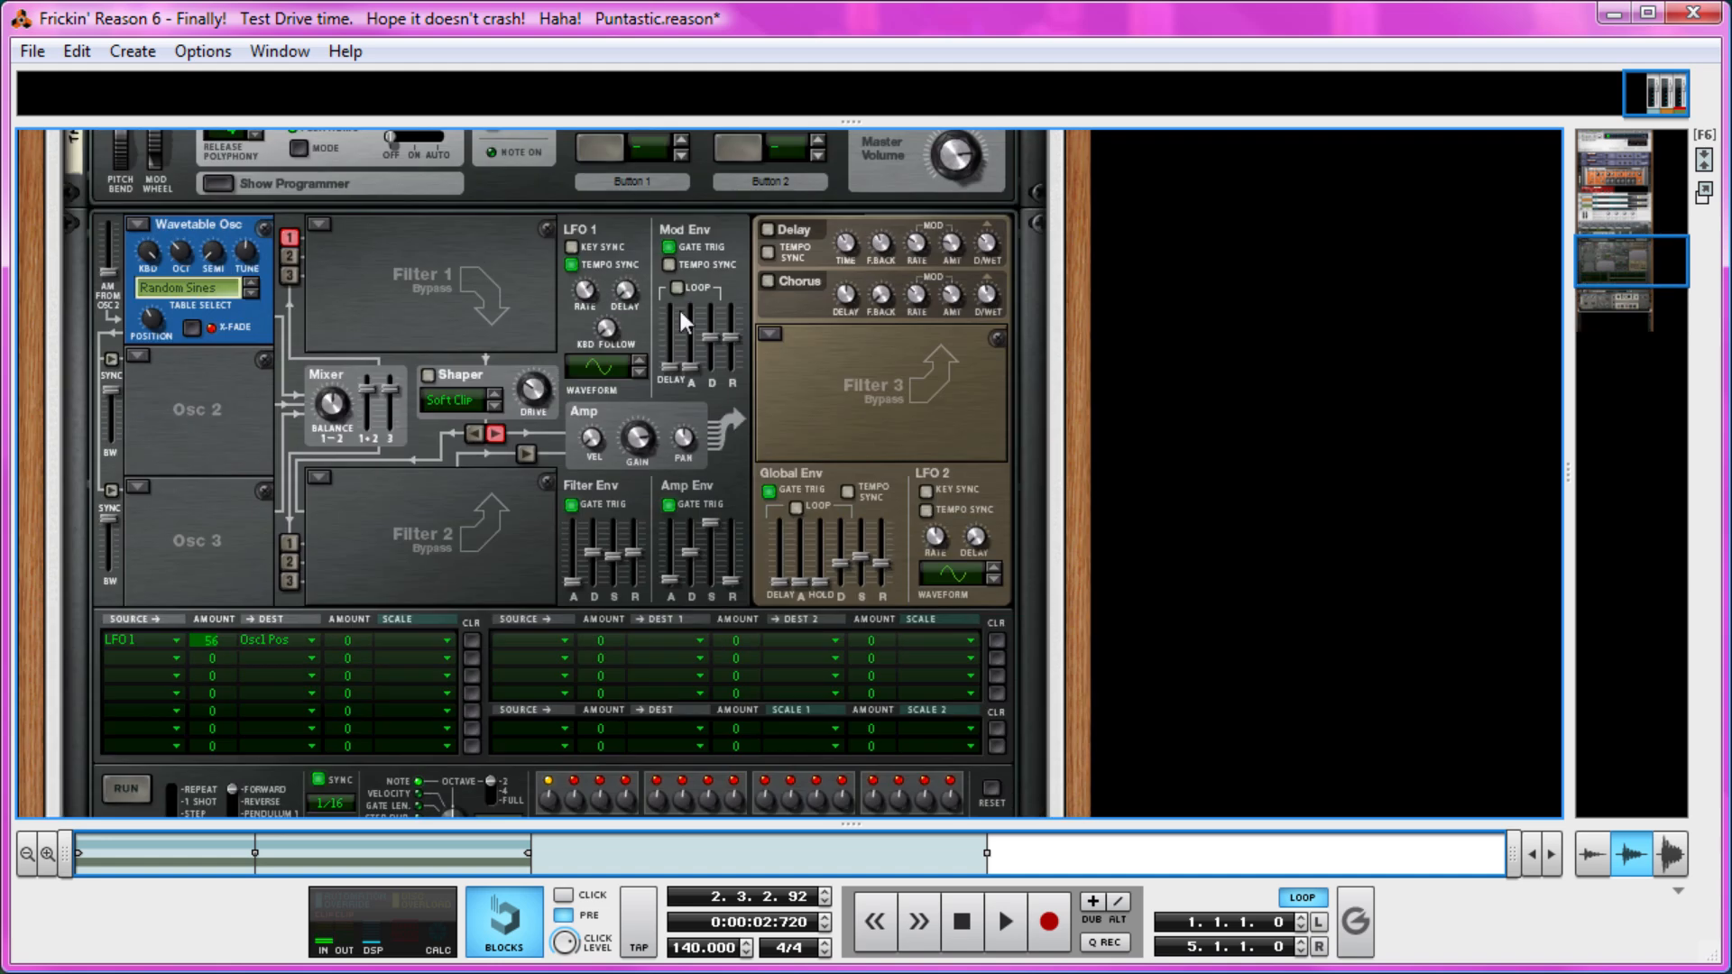
Readjust the Pulveriser's filter Peak and Frequency, Follower Threshold, Dirt and Blend.
scroll(635, 459, down, 6)
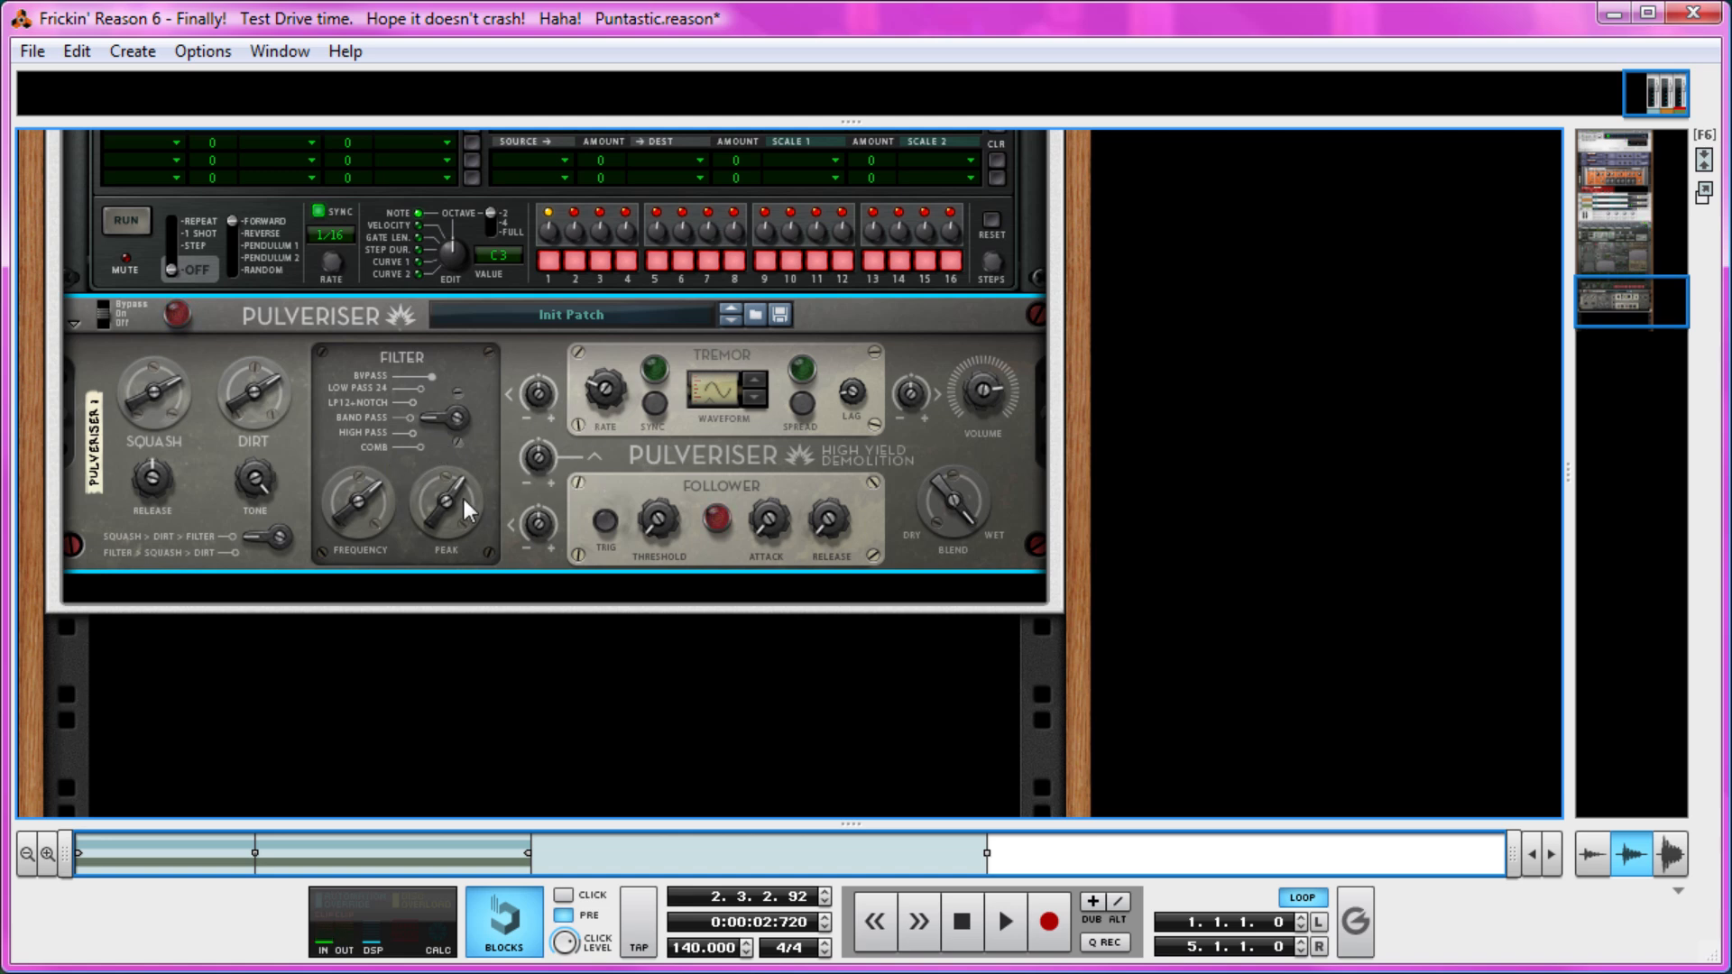
drag(464, 500, 436, 532)
mouse_move(947, 502)
mouse_down()
mouse_move(924, 528)
mouse_move(938, 505)
mouse_up()
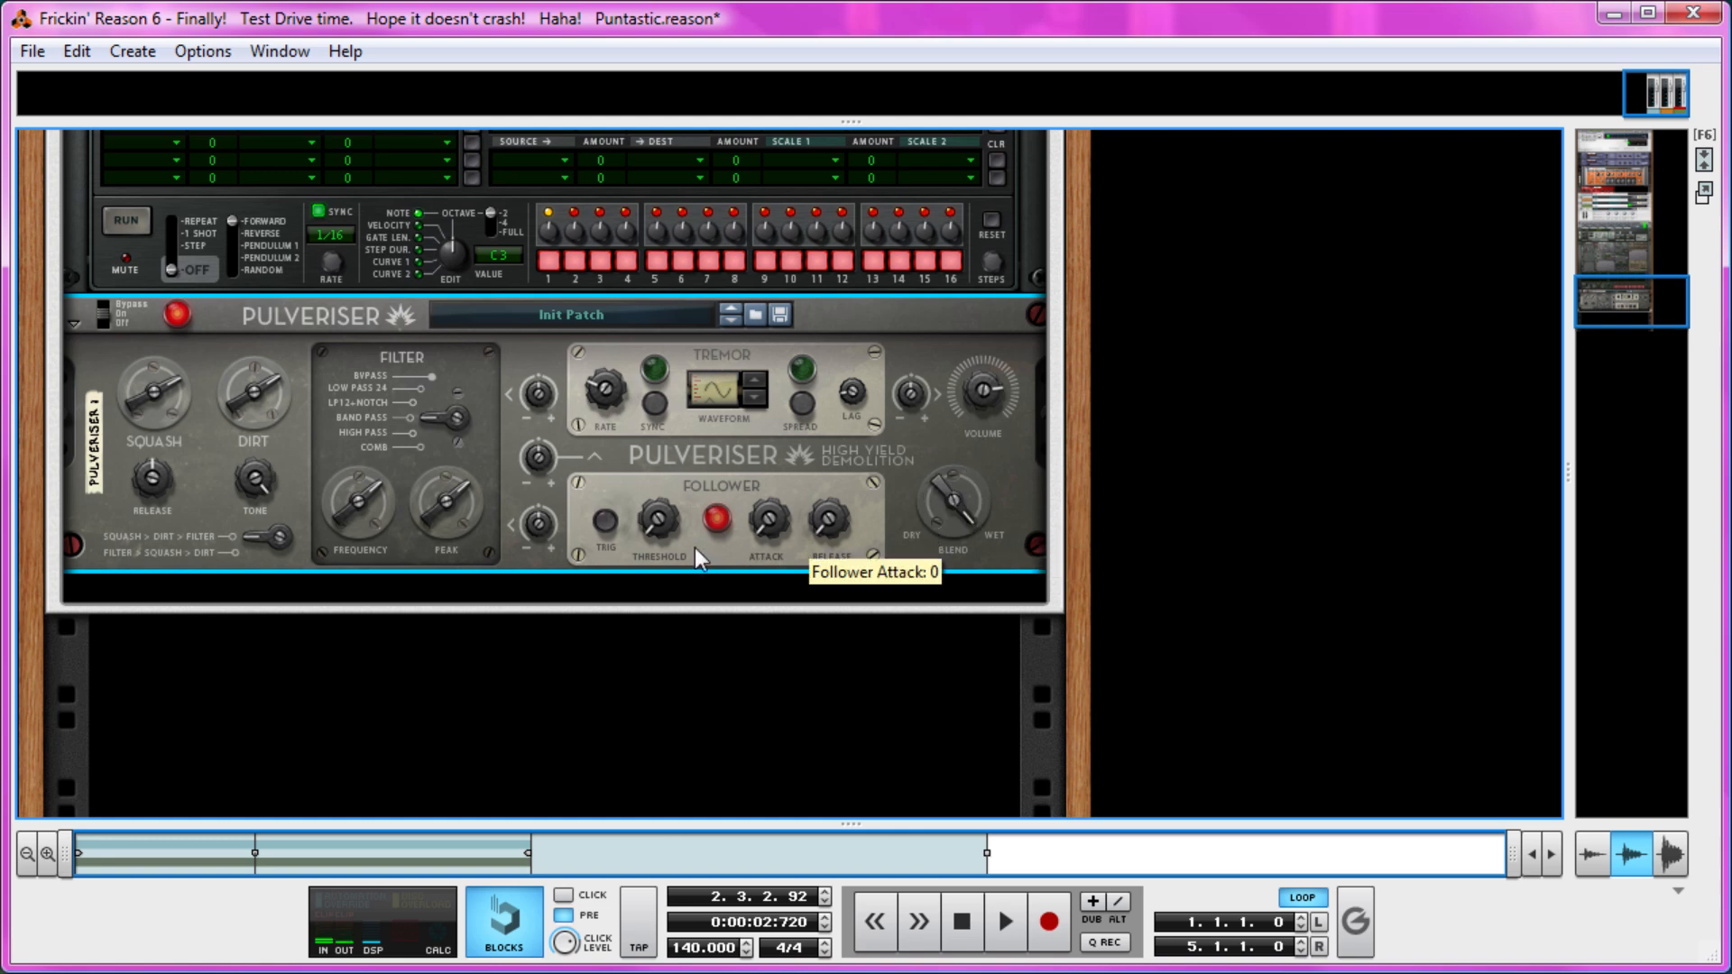
drag(653, 521, 527, 580)
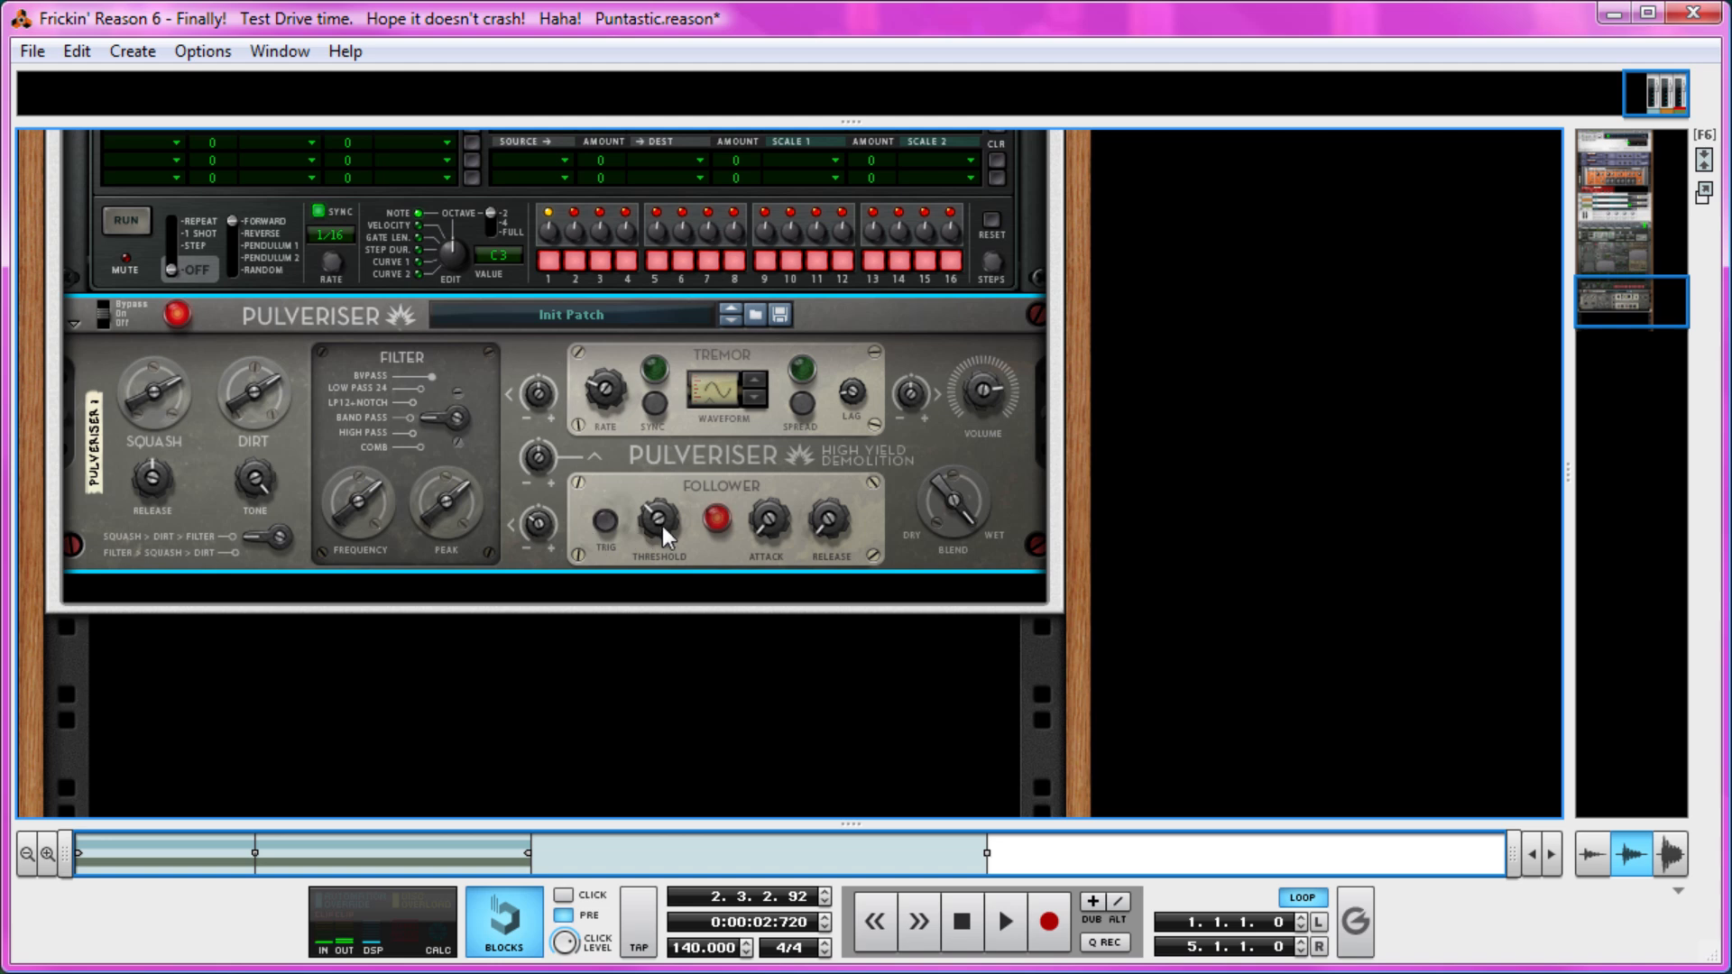
mouse_move(263, 418)
mouse_down()
mouse_move(264, 399)
mouse_move(256, 414)
mouse_up()
drag(377, 507, 366, 527)
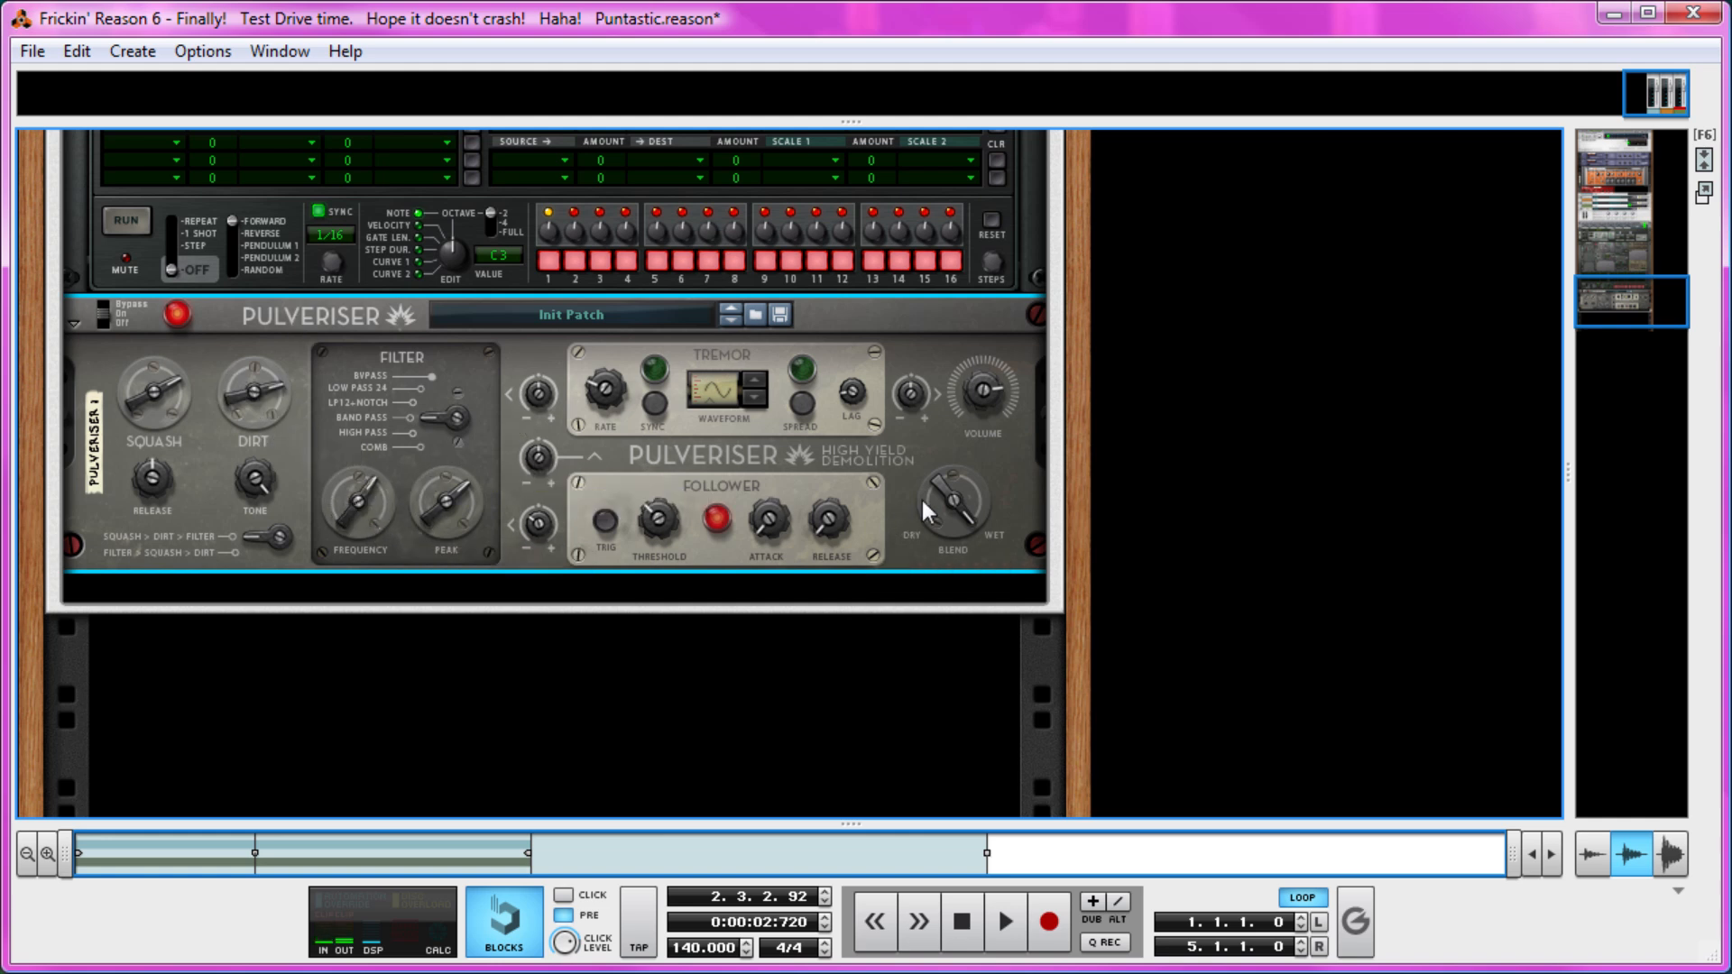
drag(922, 500, 913, 513)
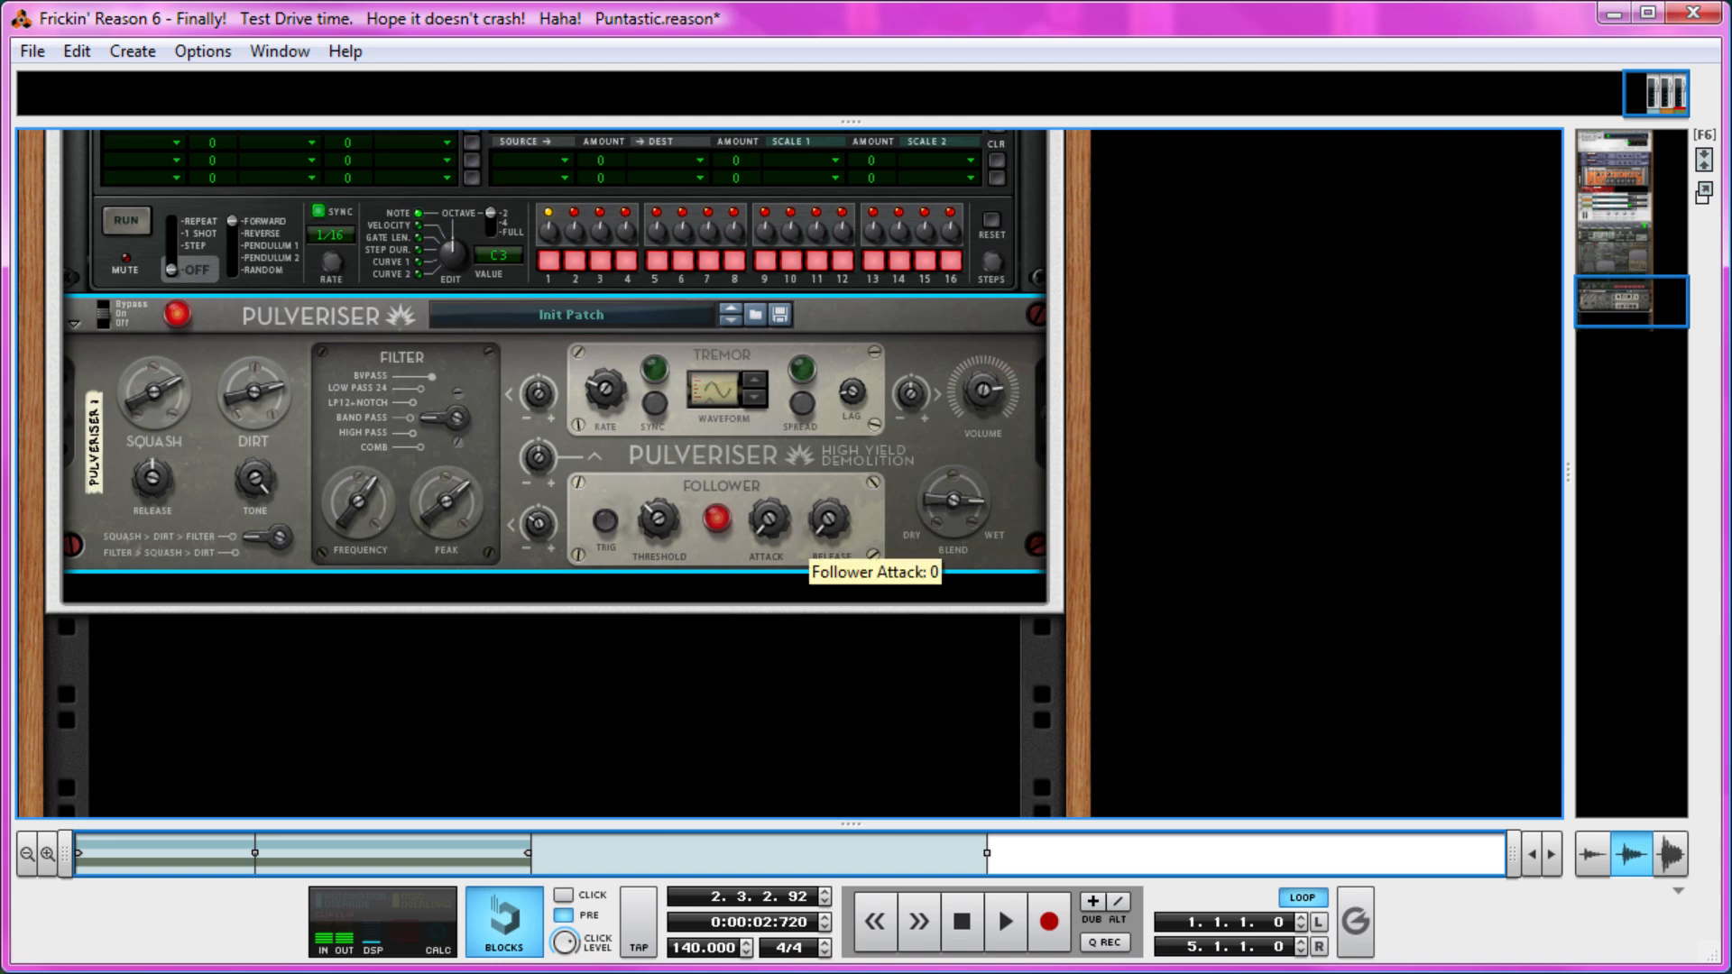
Try the Pulveriser's High Pass and LP12+Notch filter modes, return to Band Pass, and retune Frequency, Peak and Dirt.
click(104, 302)
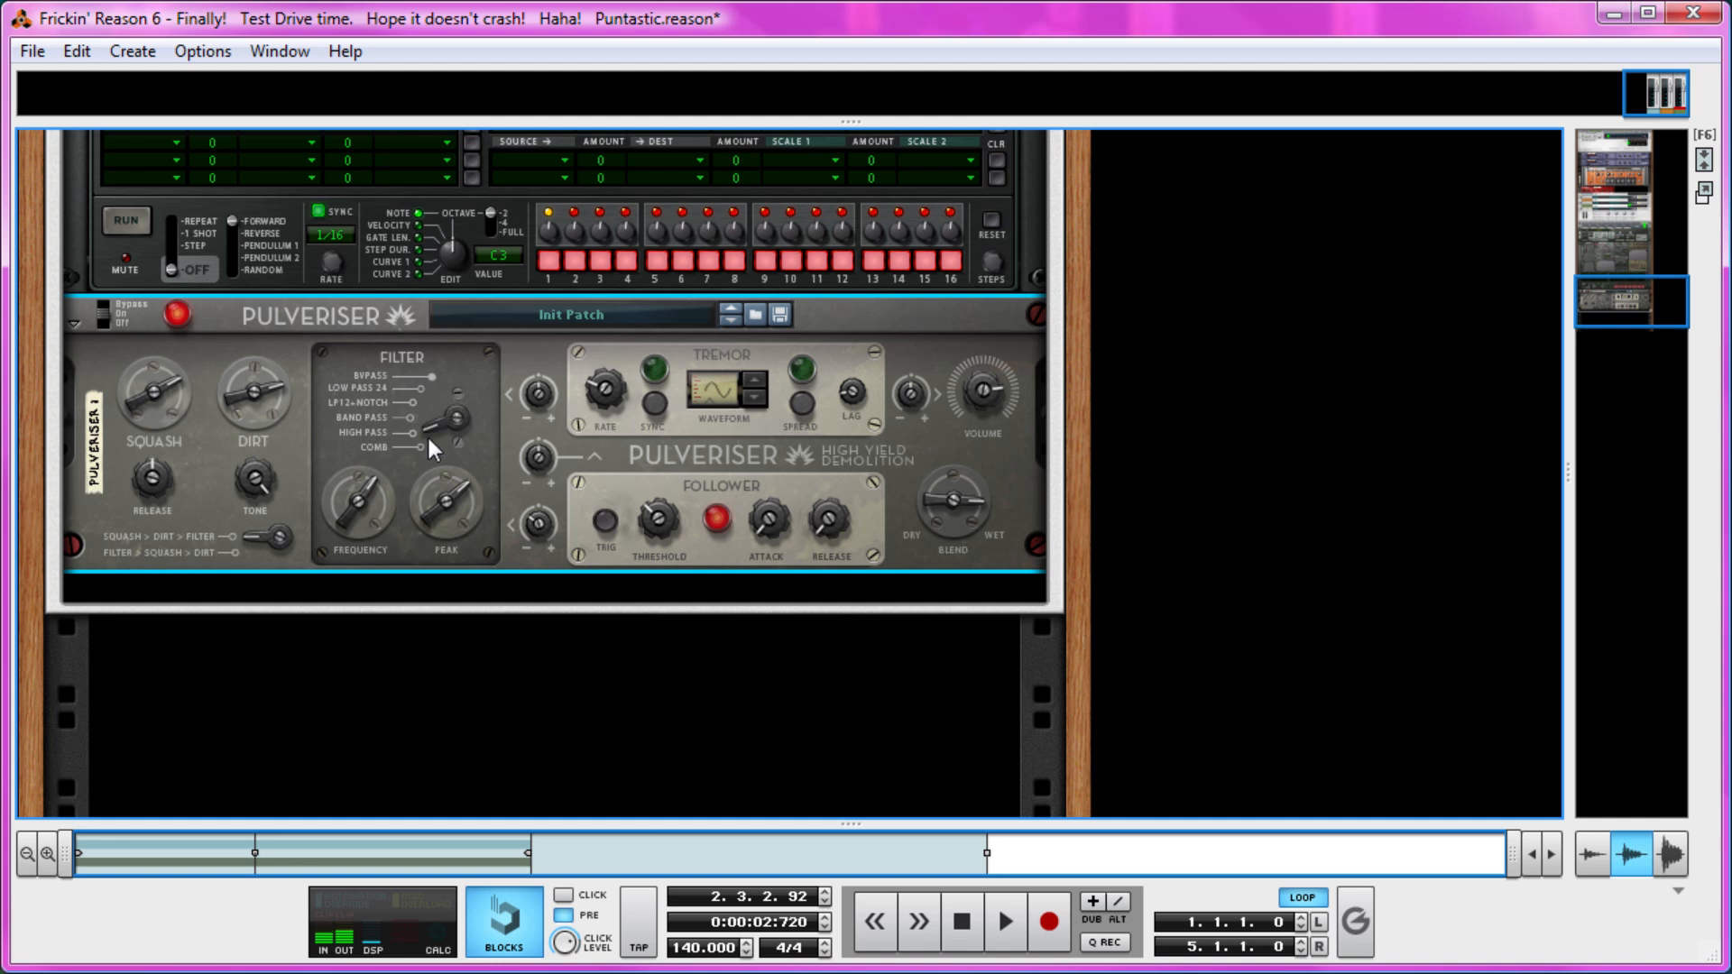
drag(381, 489, 364, 485)
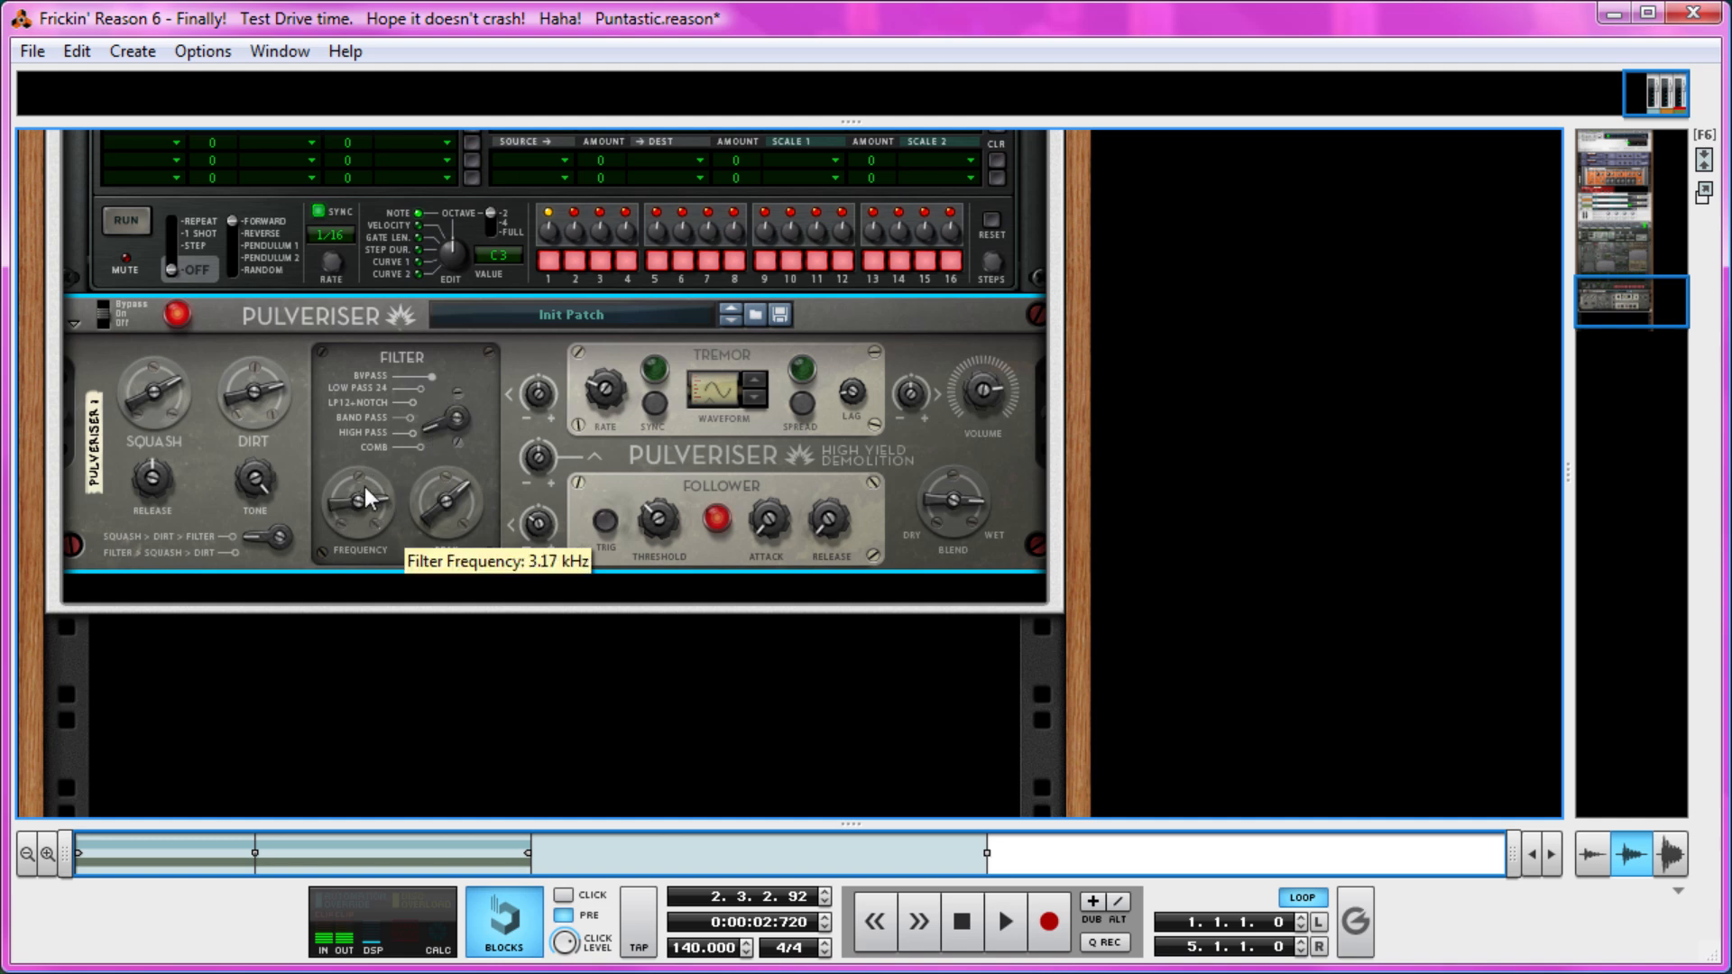
drag(231, 391, 231, 365)
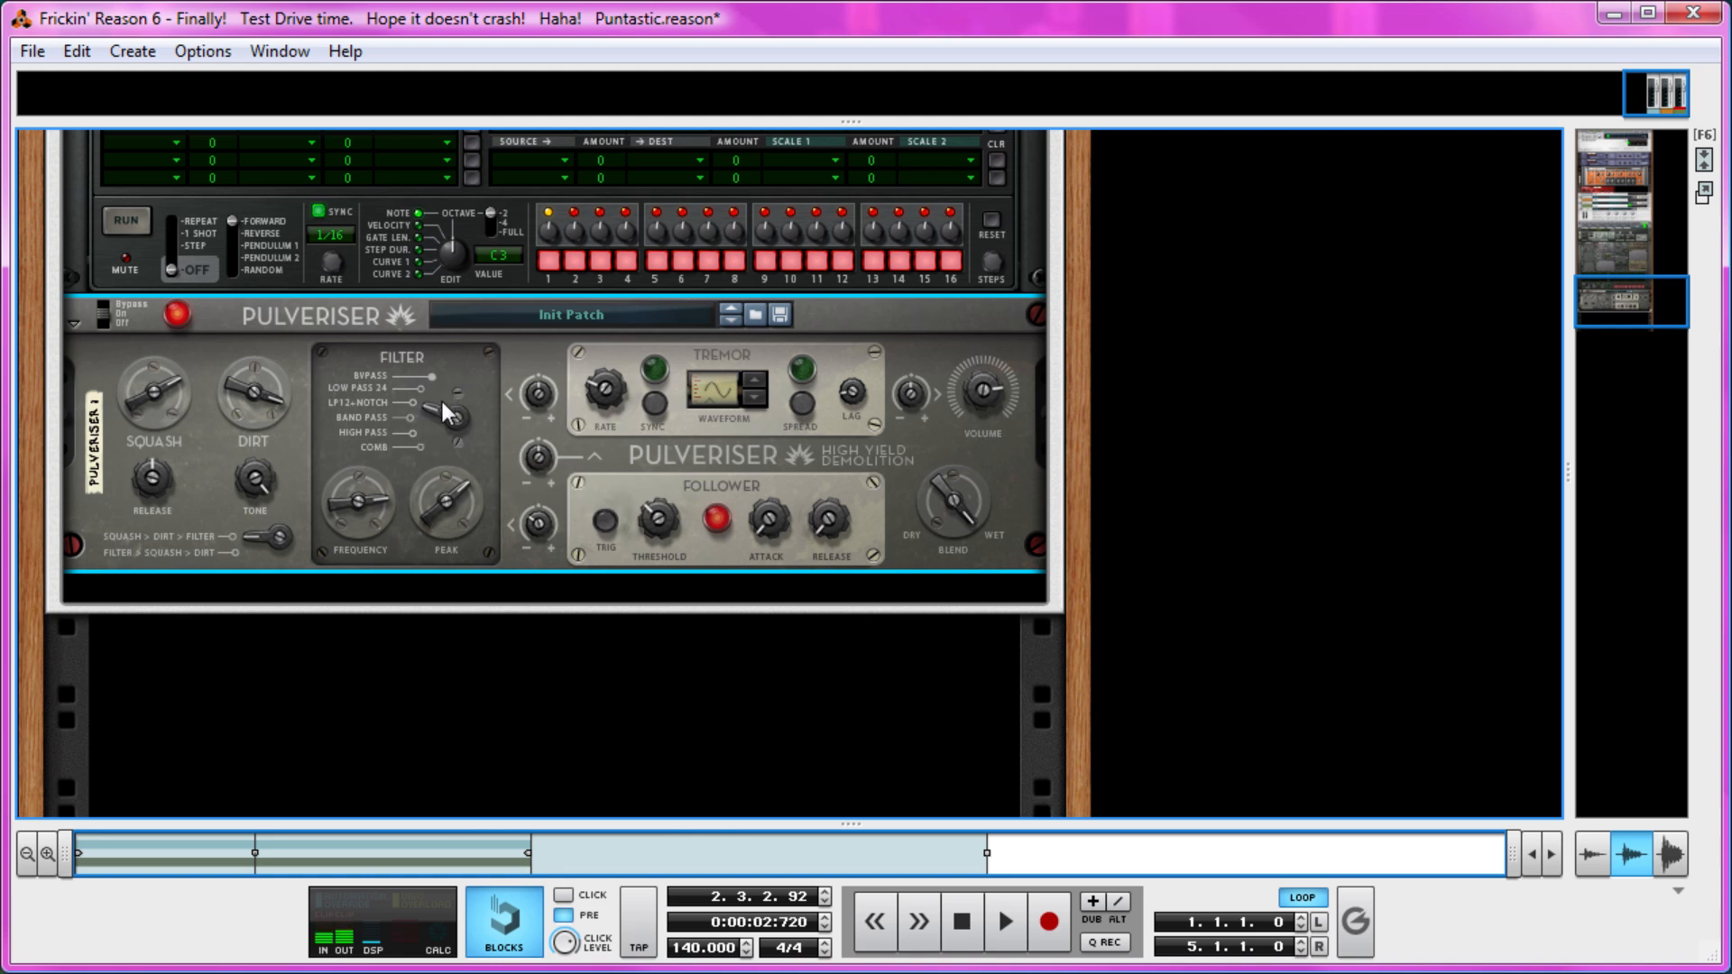
drag(442, 483, 361, 518)
drag(537, 528, 539, 505)
drag(449, 426, 445, 446)
drag(355, 518, 247, 529)
Load a Wavetable oscillator with the Random Sines table into Thor's Osc 2 slot and route it to Filter 1.
scroll(163, 414, up, 10)
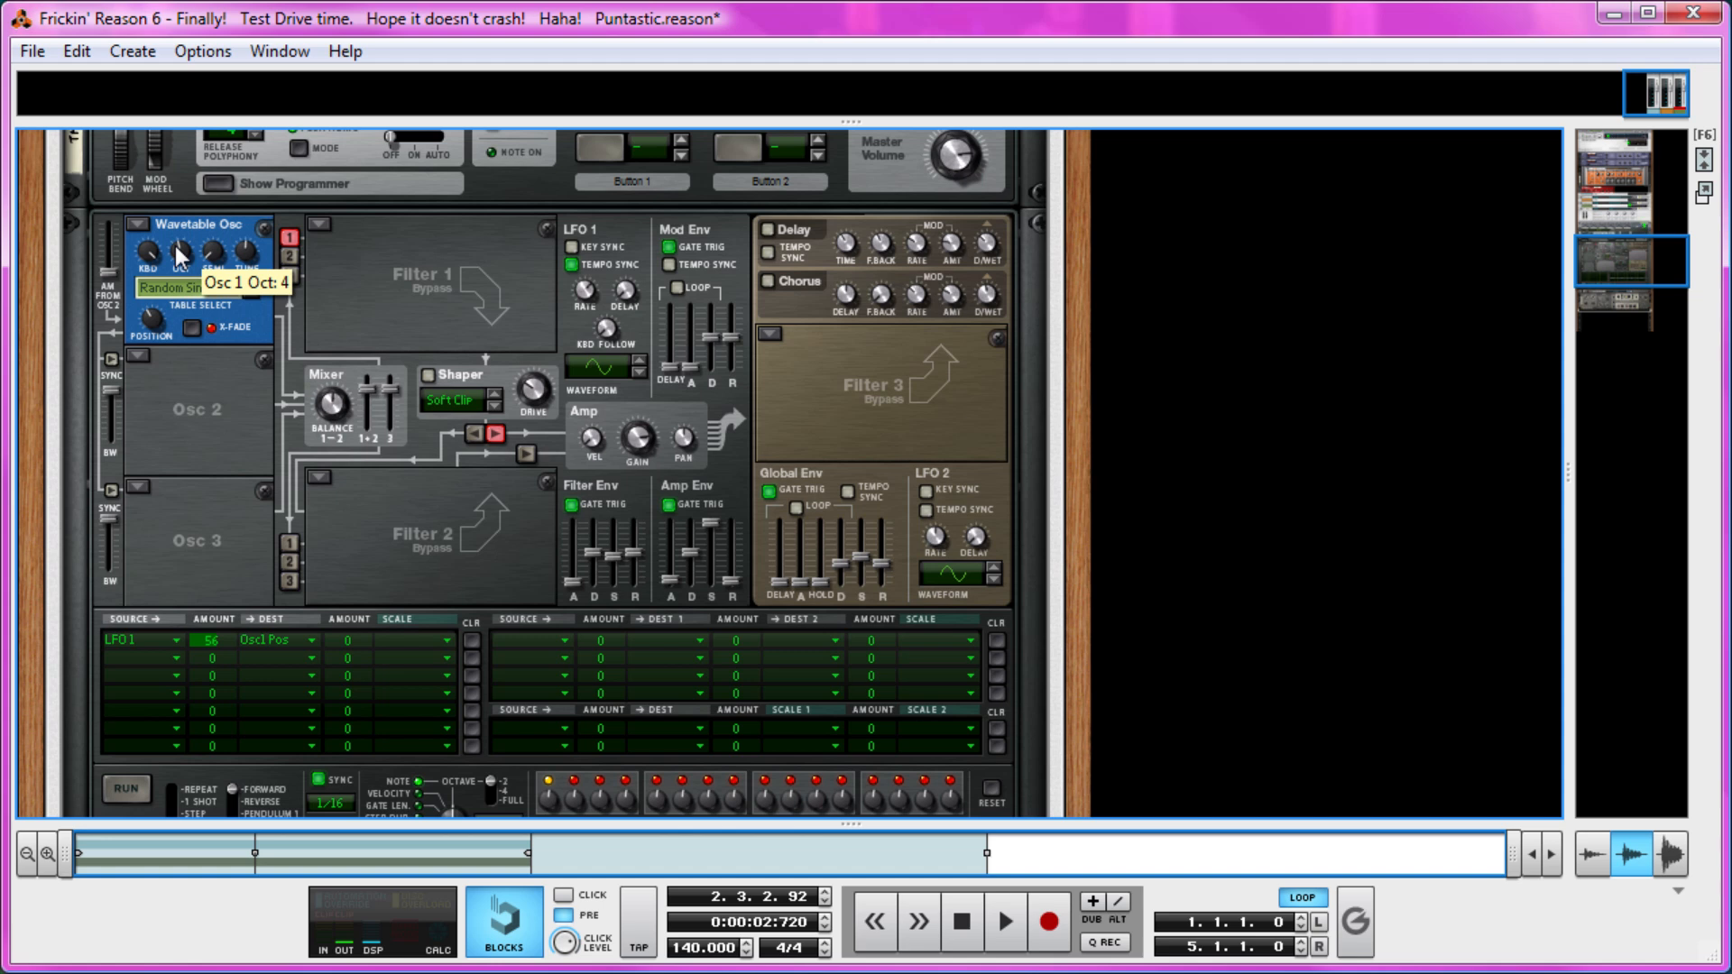
click(138, 356)
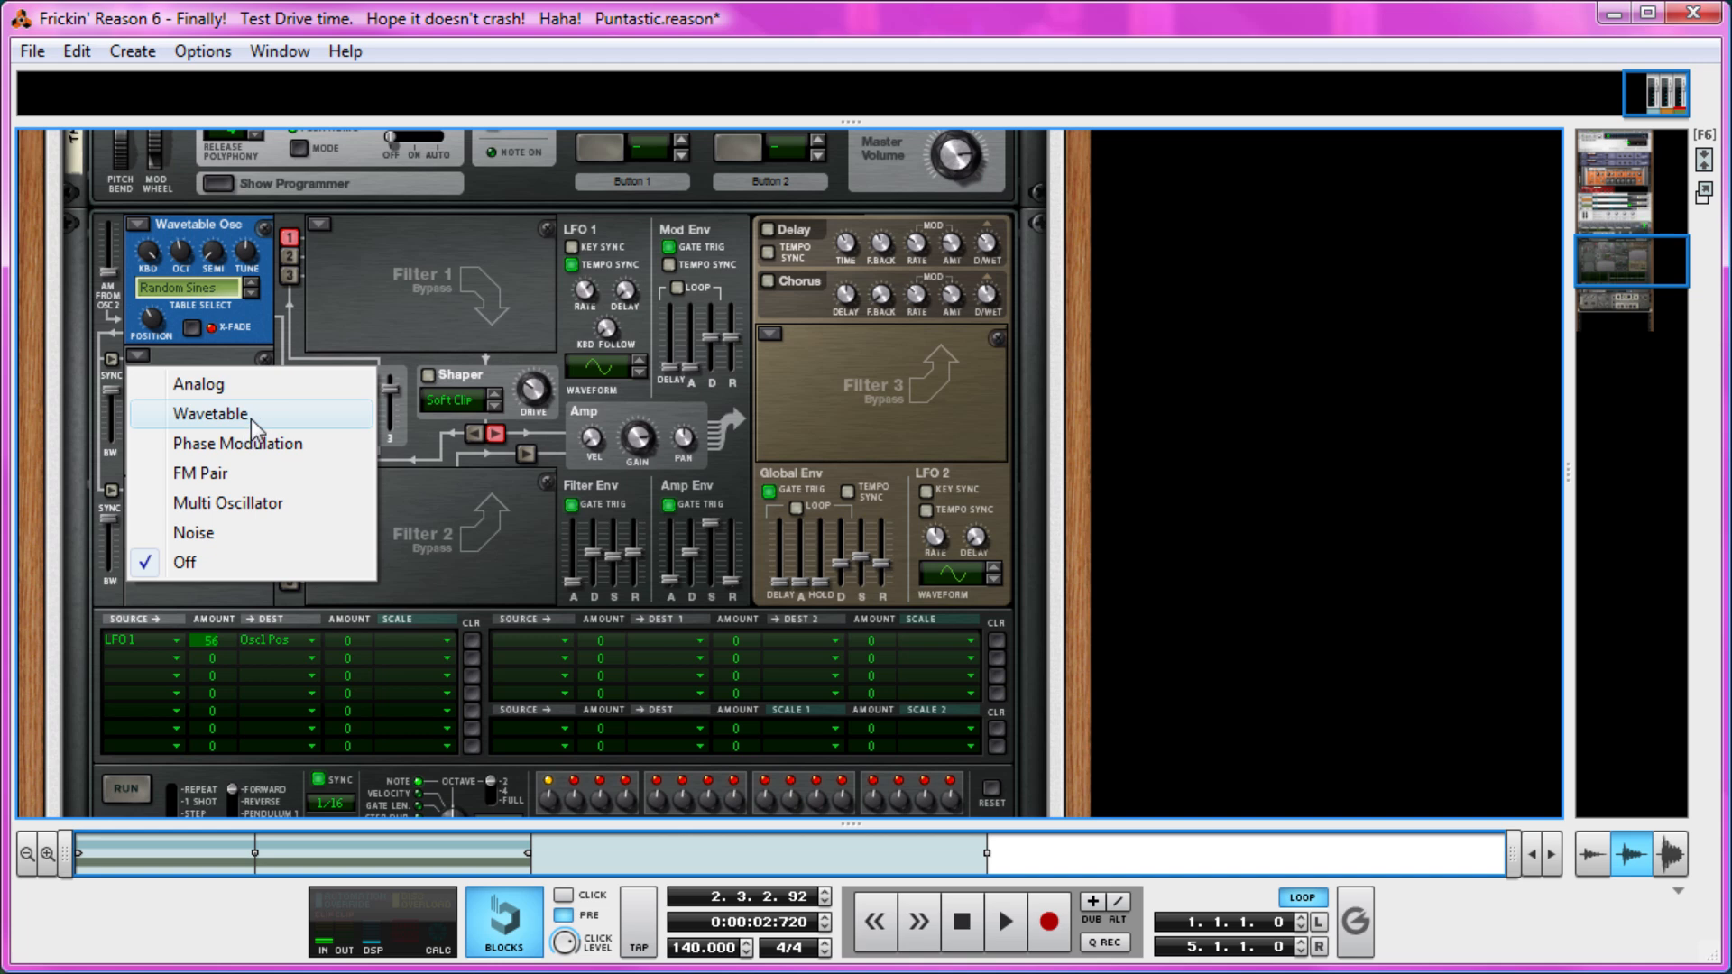
click(188, 413)
click(250, 424)
click(250, 425)
click(250, 425)
click(249, 425)
click(250, 425)
click(250, 425)
click(250, 425)
click(250, 425)
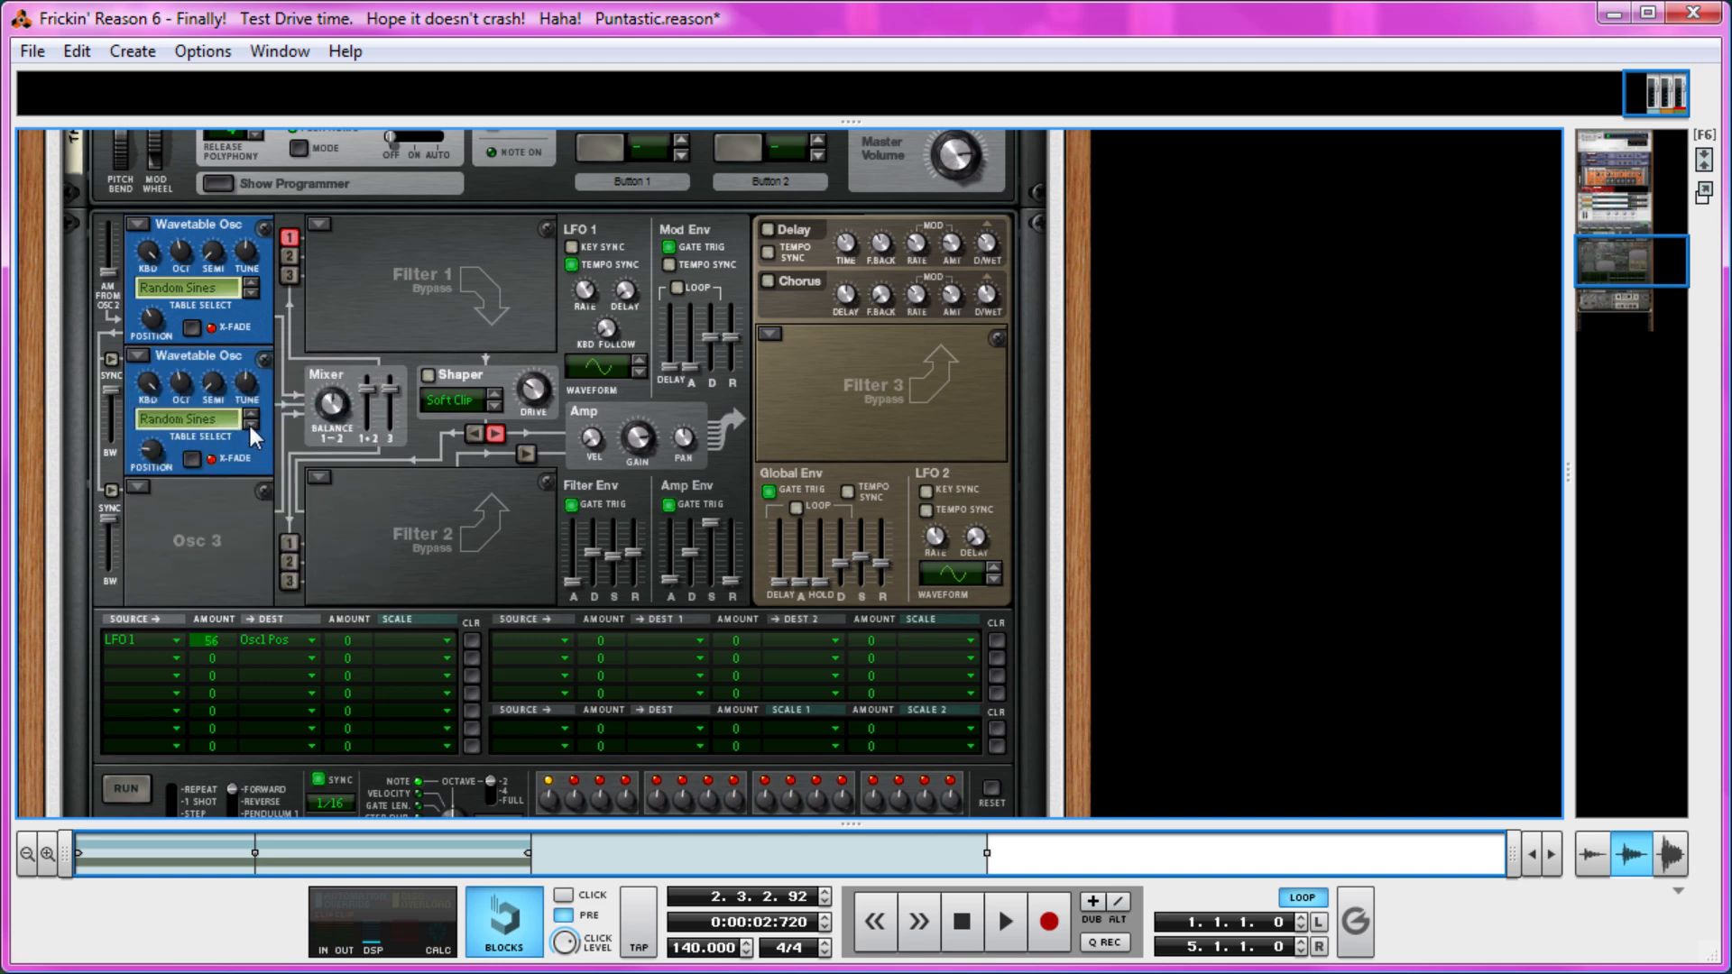
click(289, 255)
Adjust the Pulveriser's Dirt, set Squash to 81, and switch the effect routing to Filter > Squash > Dirt.
scroll(279, 447, down, 10)
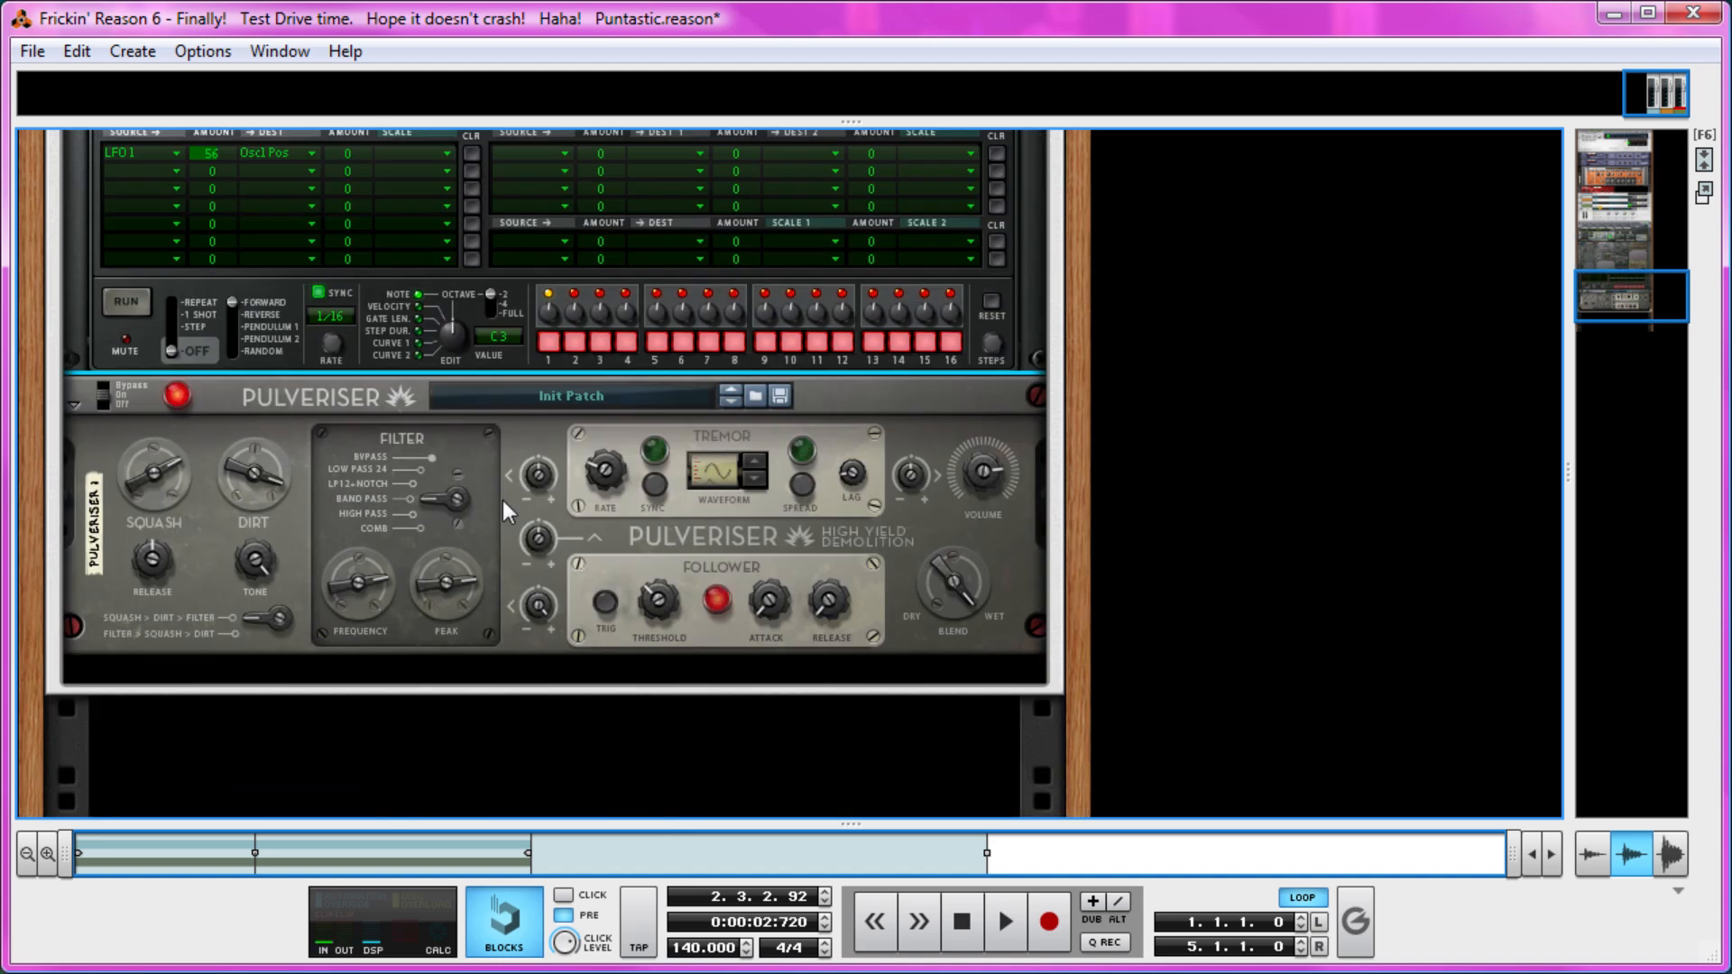
mouse_move(345, 587)
mouse_down()
mouse_move(343, 608)
mouse_move(343, 587)
mouse_up()
drag(237, 475, 233, 446)
mouse_move(143, 490)
mouse_down()
mouse_move(153, 467)
mouse_move(153, 505)
mouse_up()
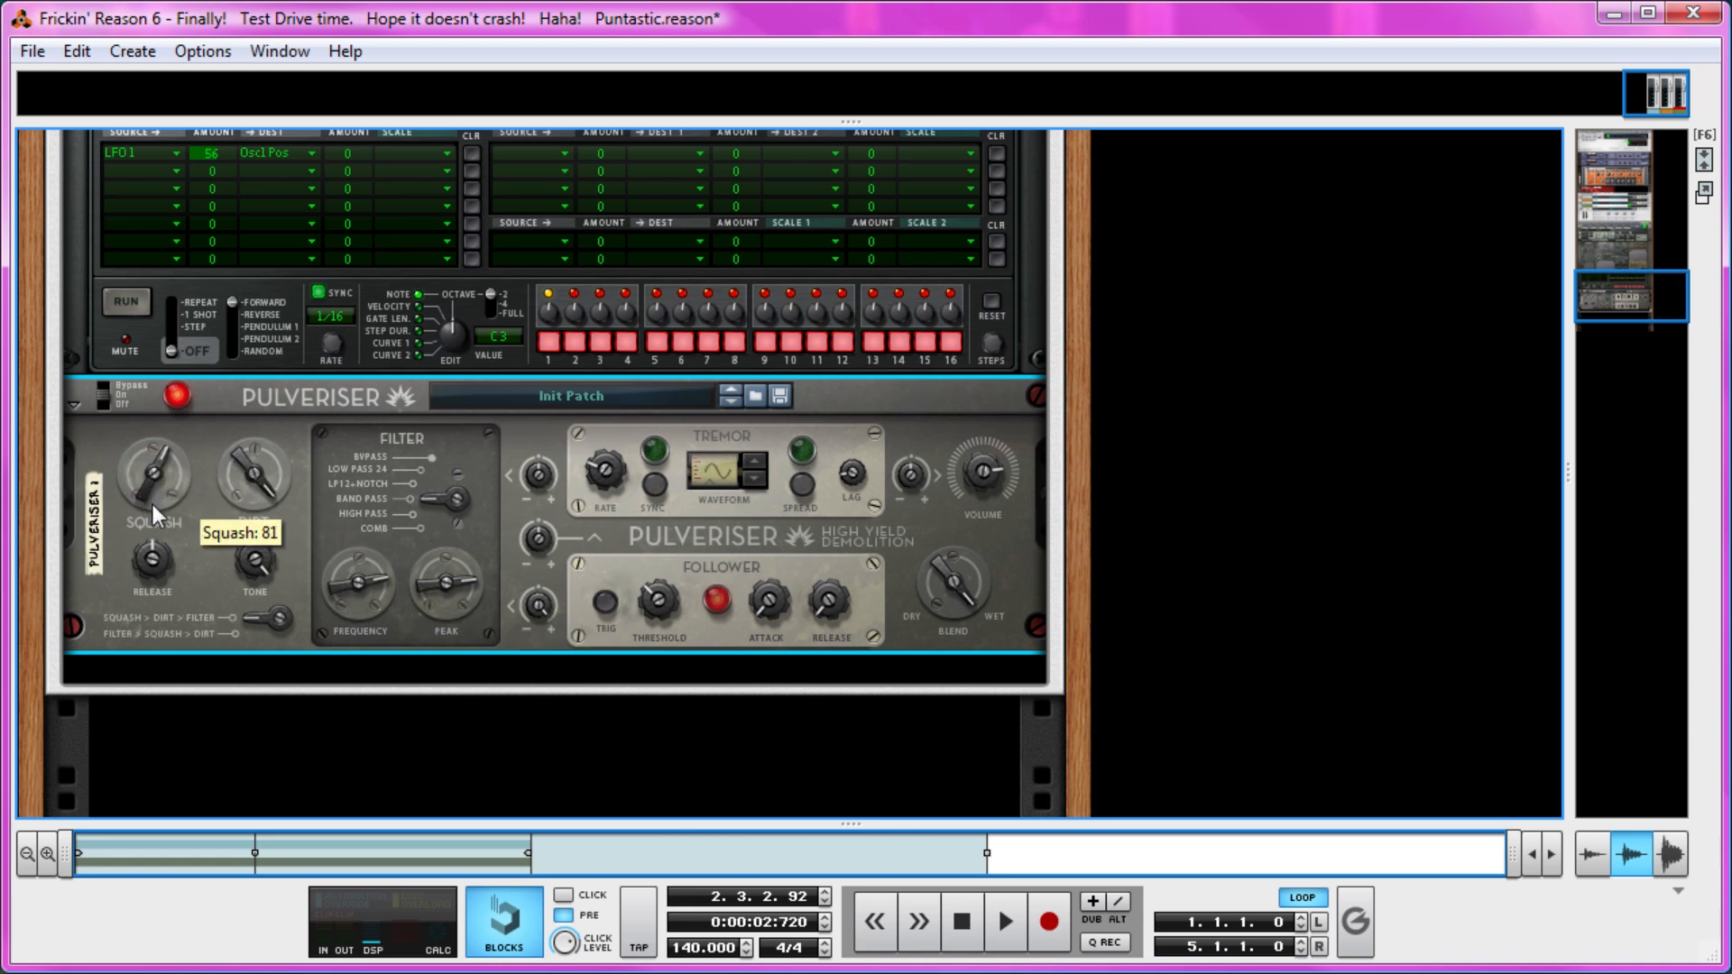
drag(267, 583, 267, 482)
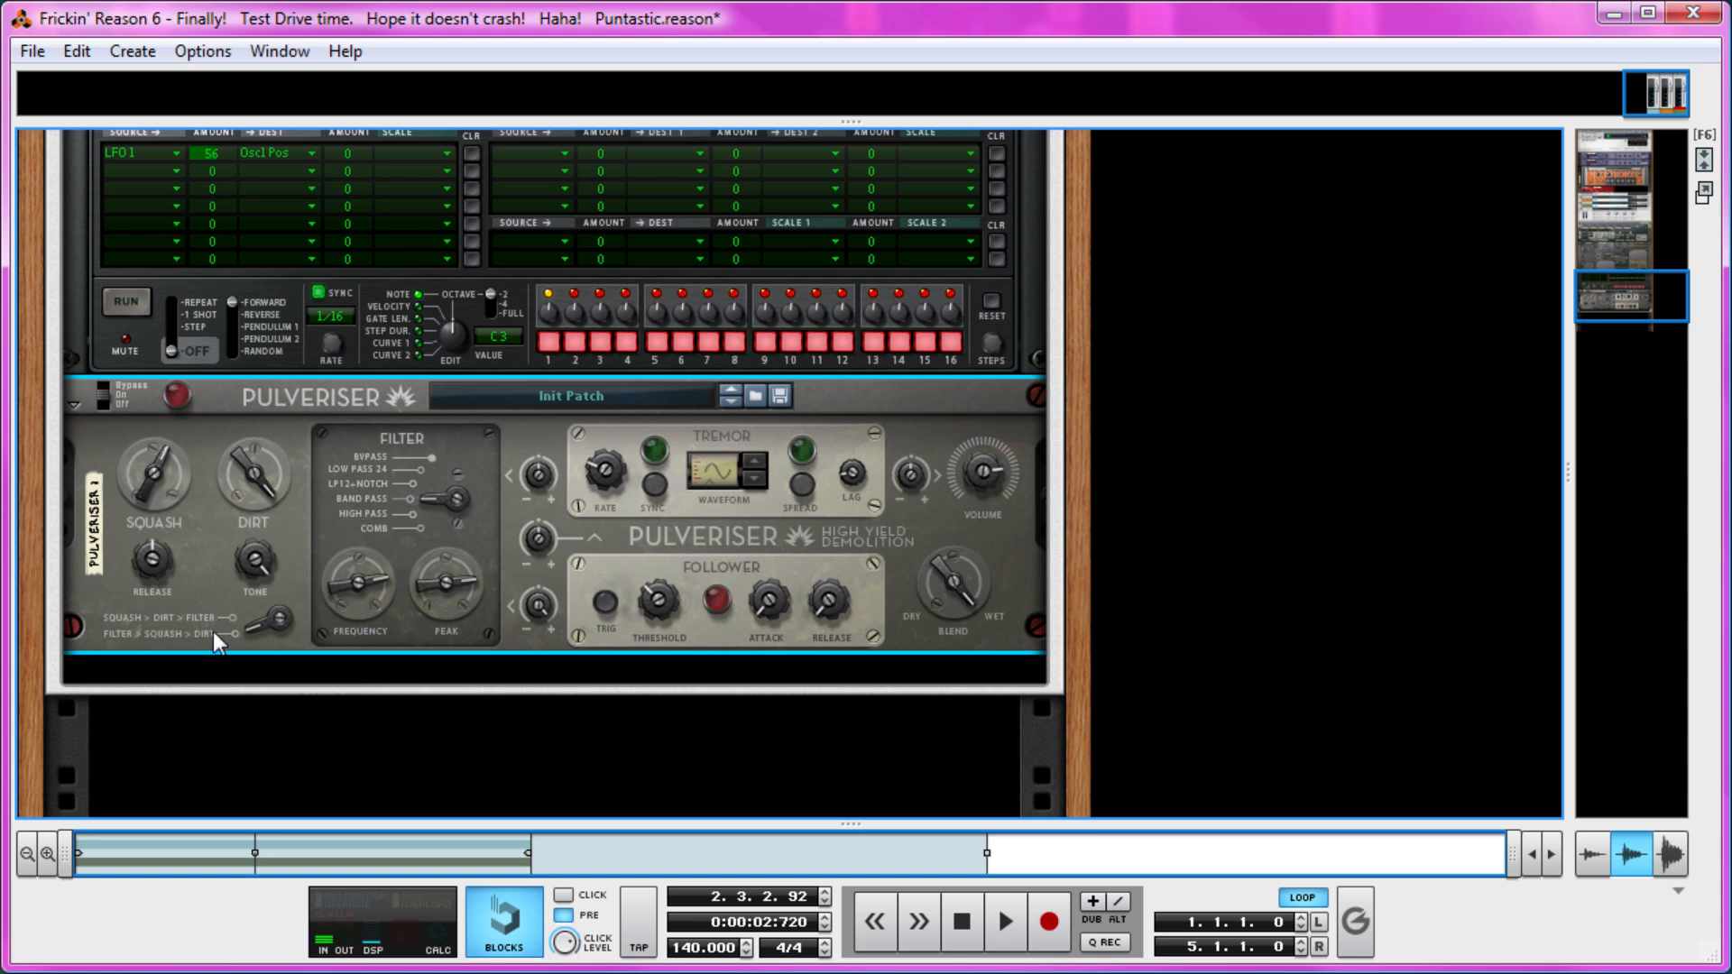
drag(241, 509, 238, 476)
Compare the sound with the Pulveriser's bypass switch, then lower its Squash and fine-tune its Blend.
scroll(181, 577, up, 3)
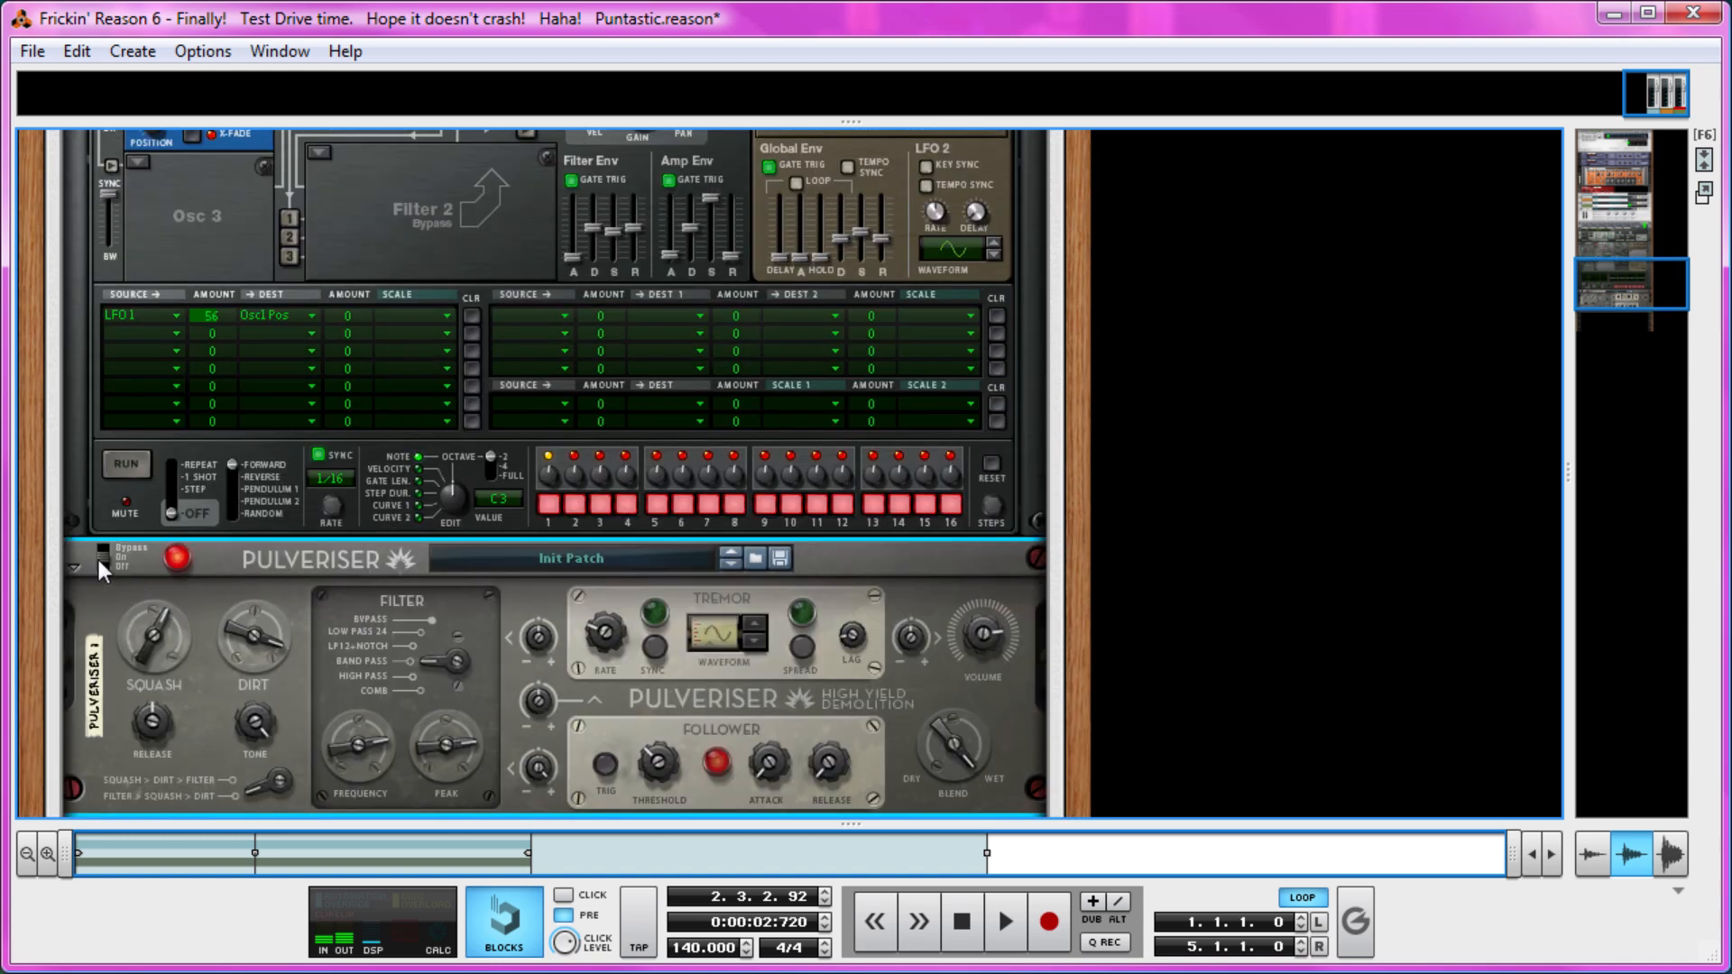
click(104, 553)
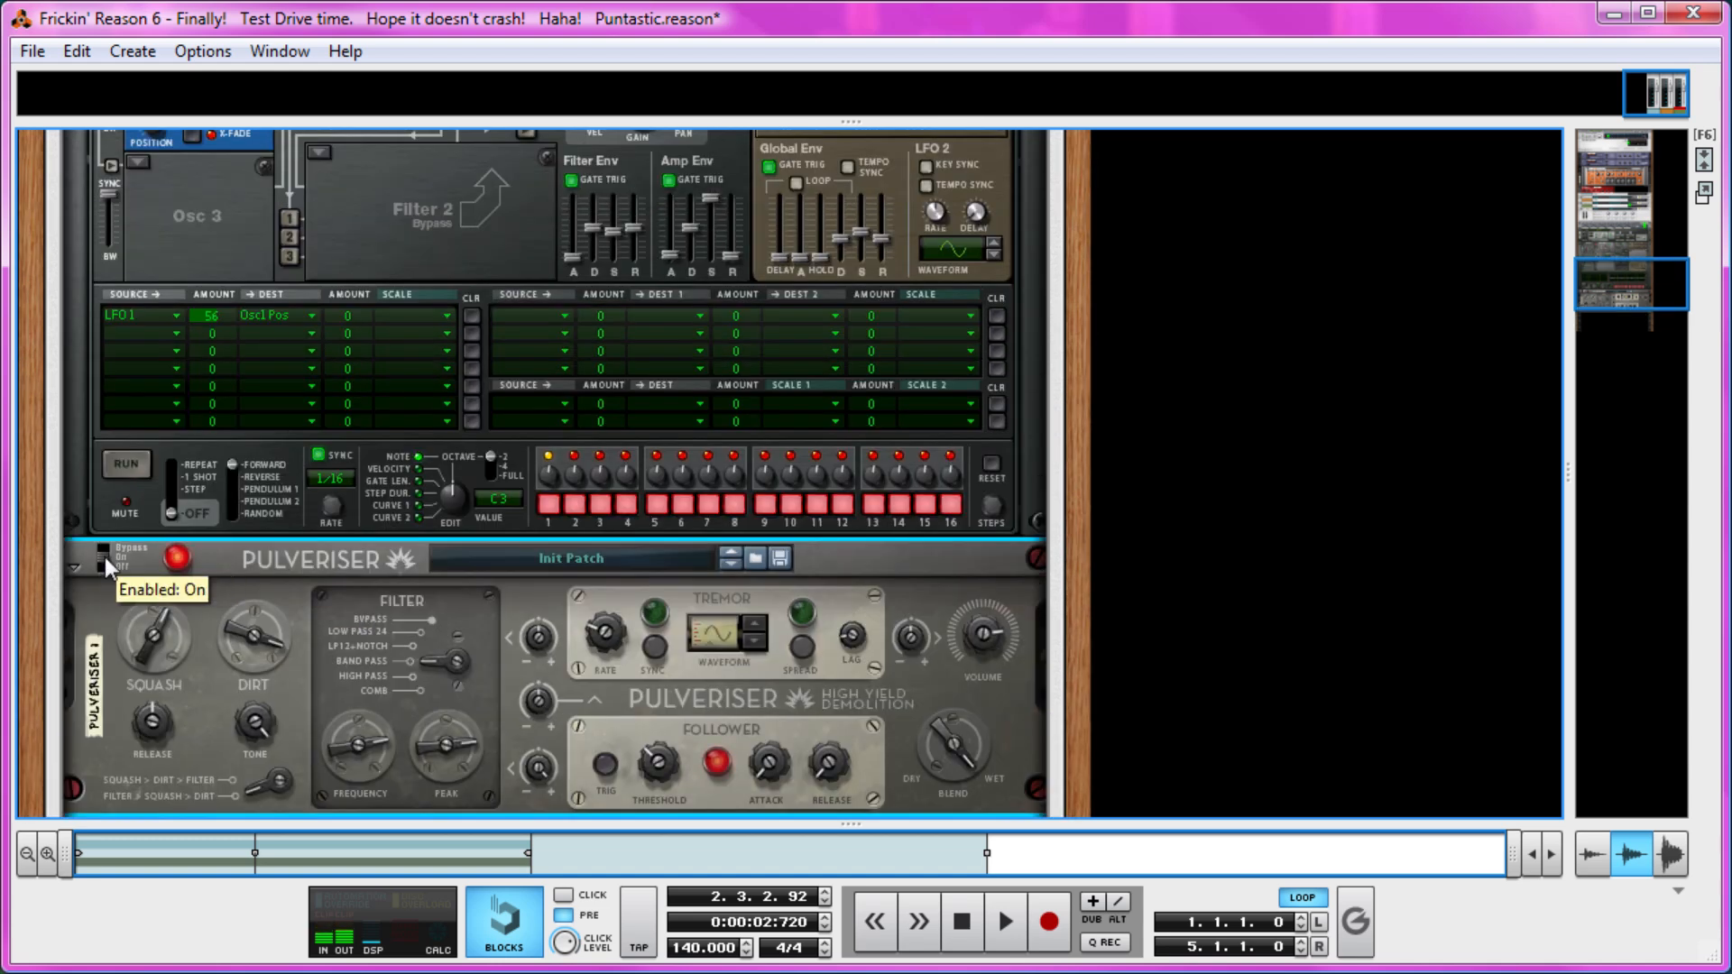
scroll(143, 586, down, 2)
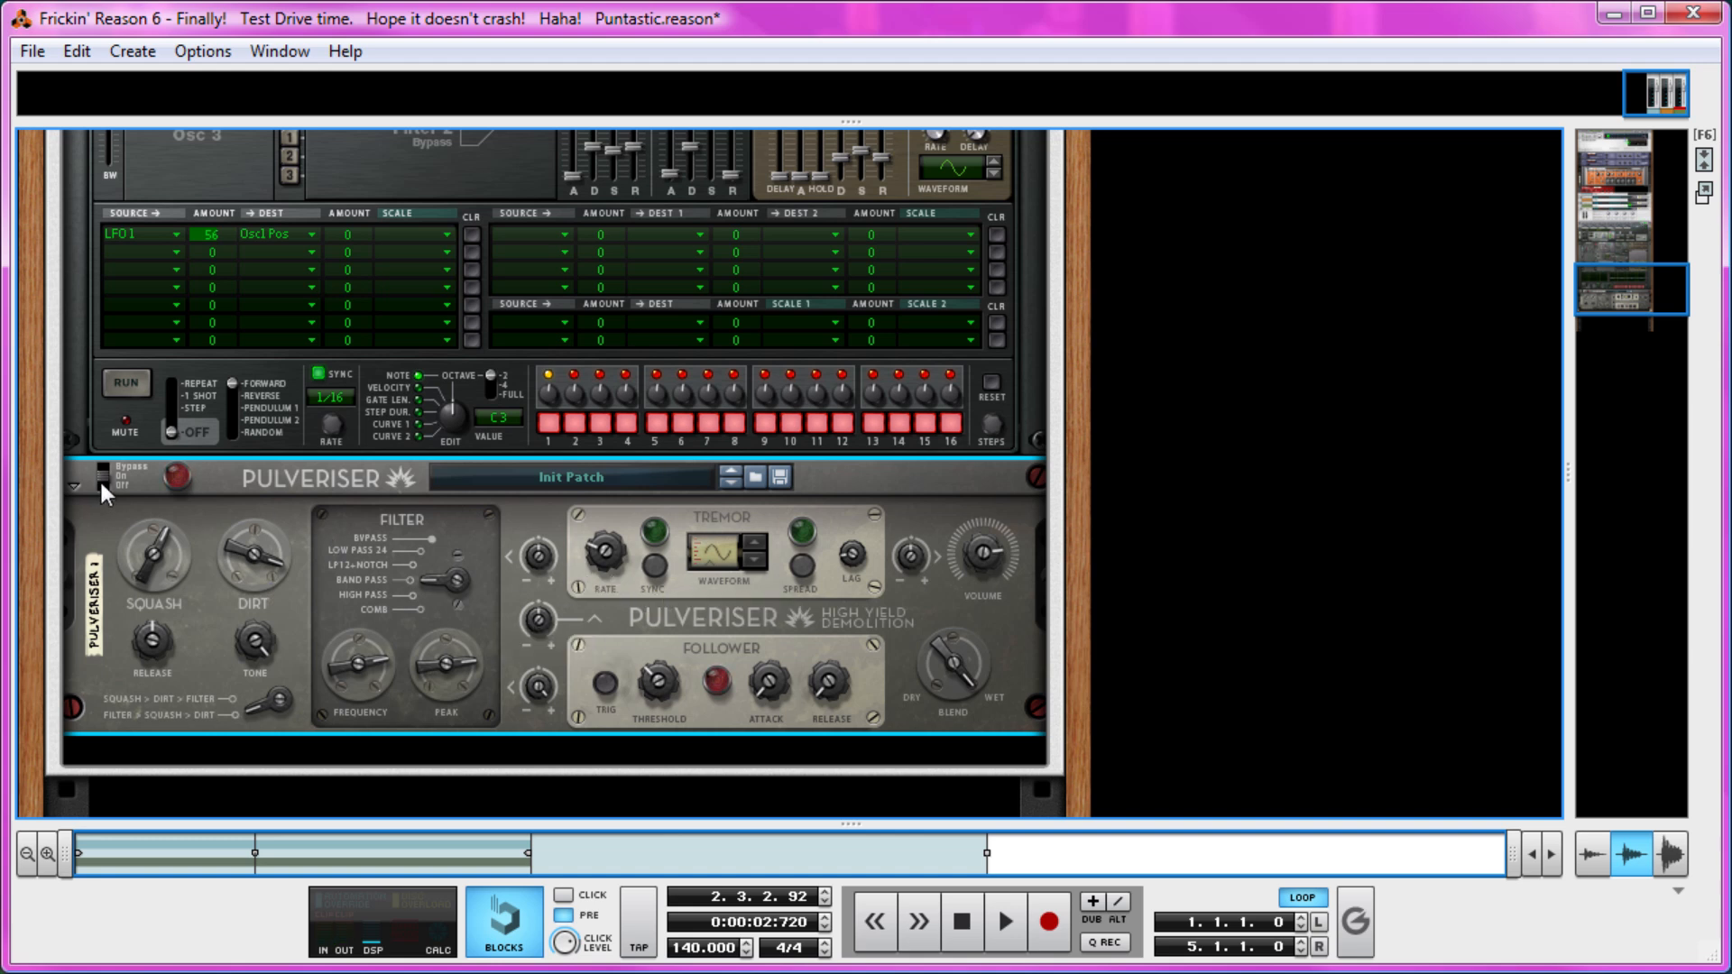
mouse_move(130, 554)
mouse_down()
mouse_move(146, 646)
mouse_move(139, 550)
mouse_up()
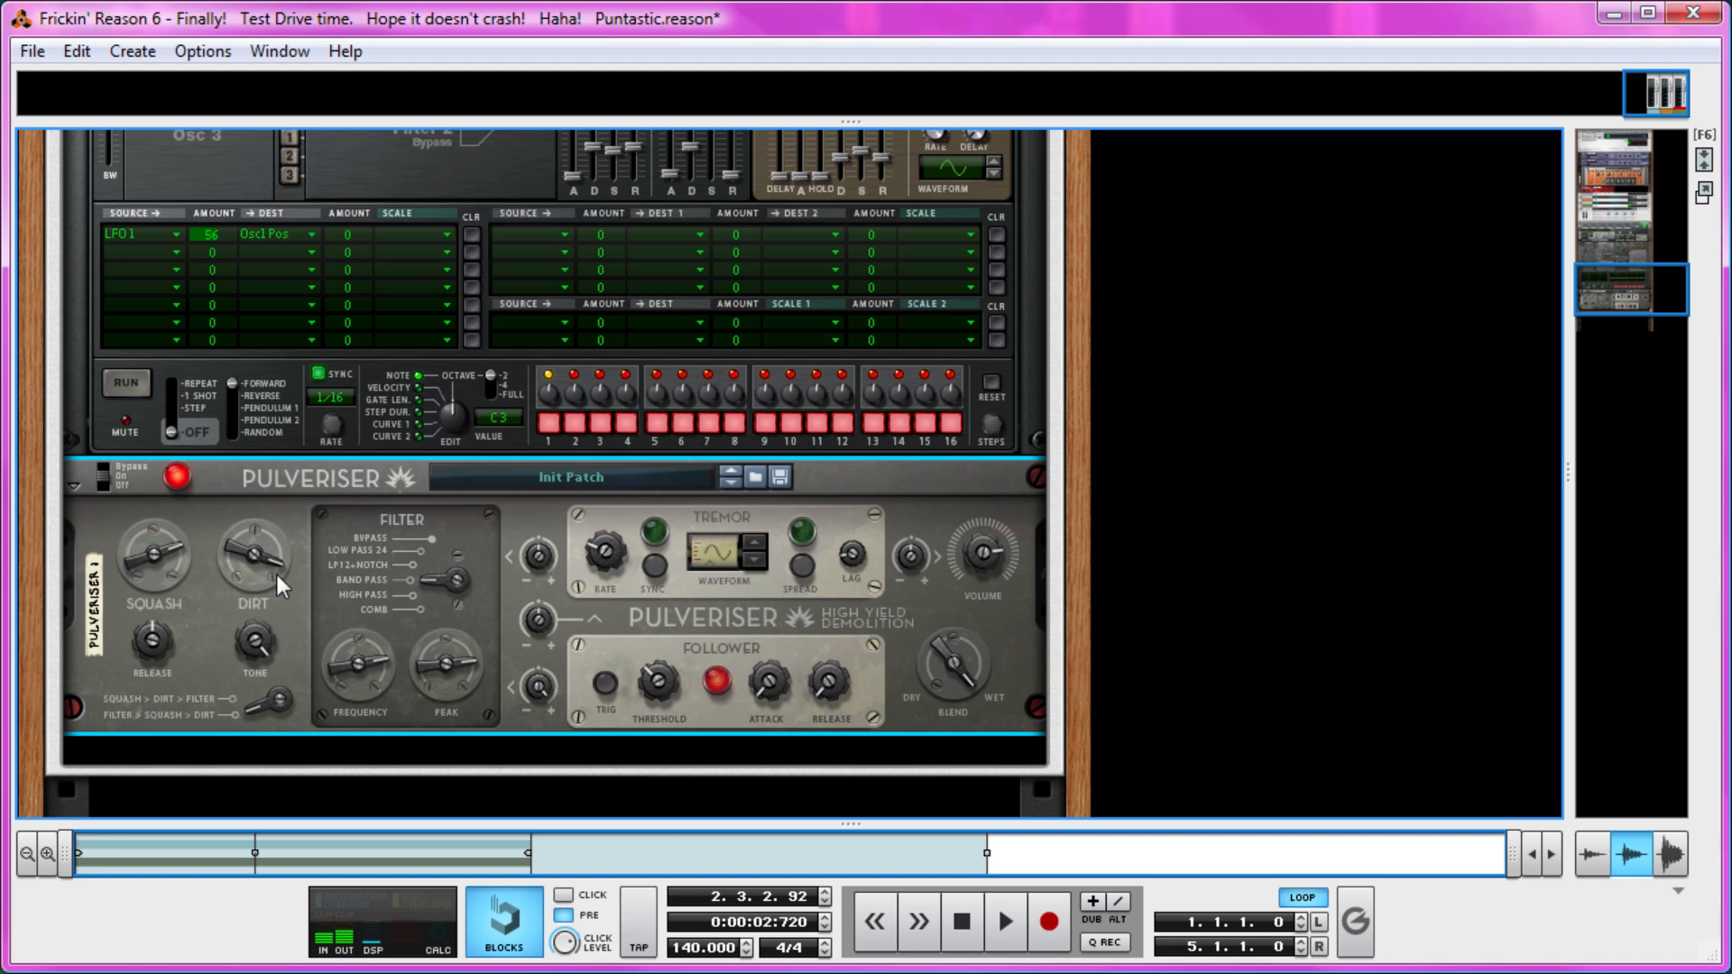
mouse_move(278, 575)
scroll(812, 537, down, 2)
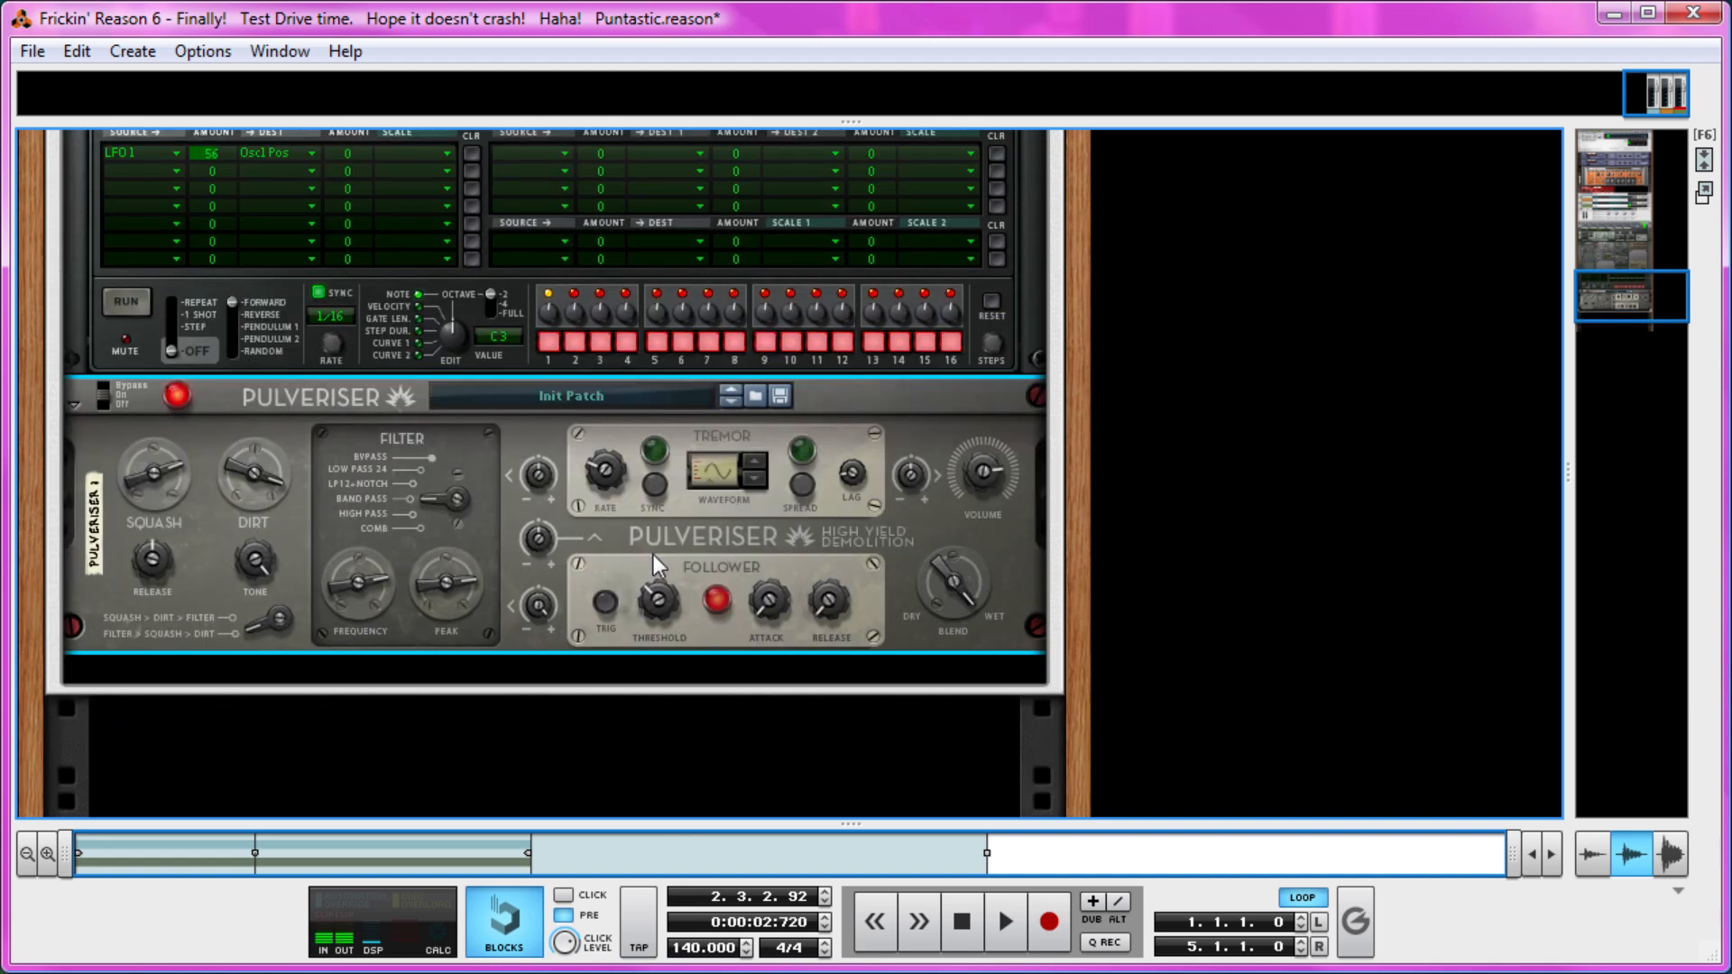
mouse_move(968, 604)
mouse_down()
mouse_move(967, 621)
mouse_move(958, 592)
mouse_move(943, 613)
mouse_up()
mouse_move(964, 477)
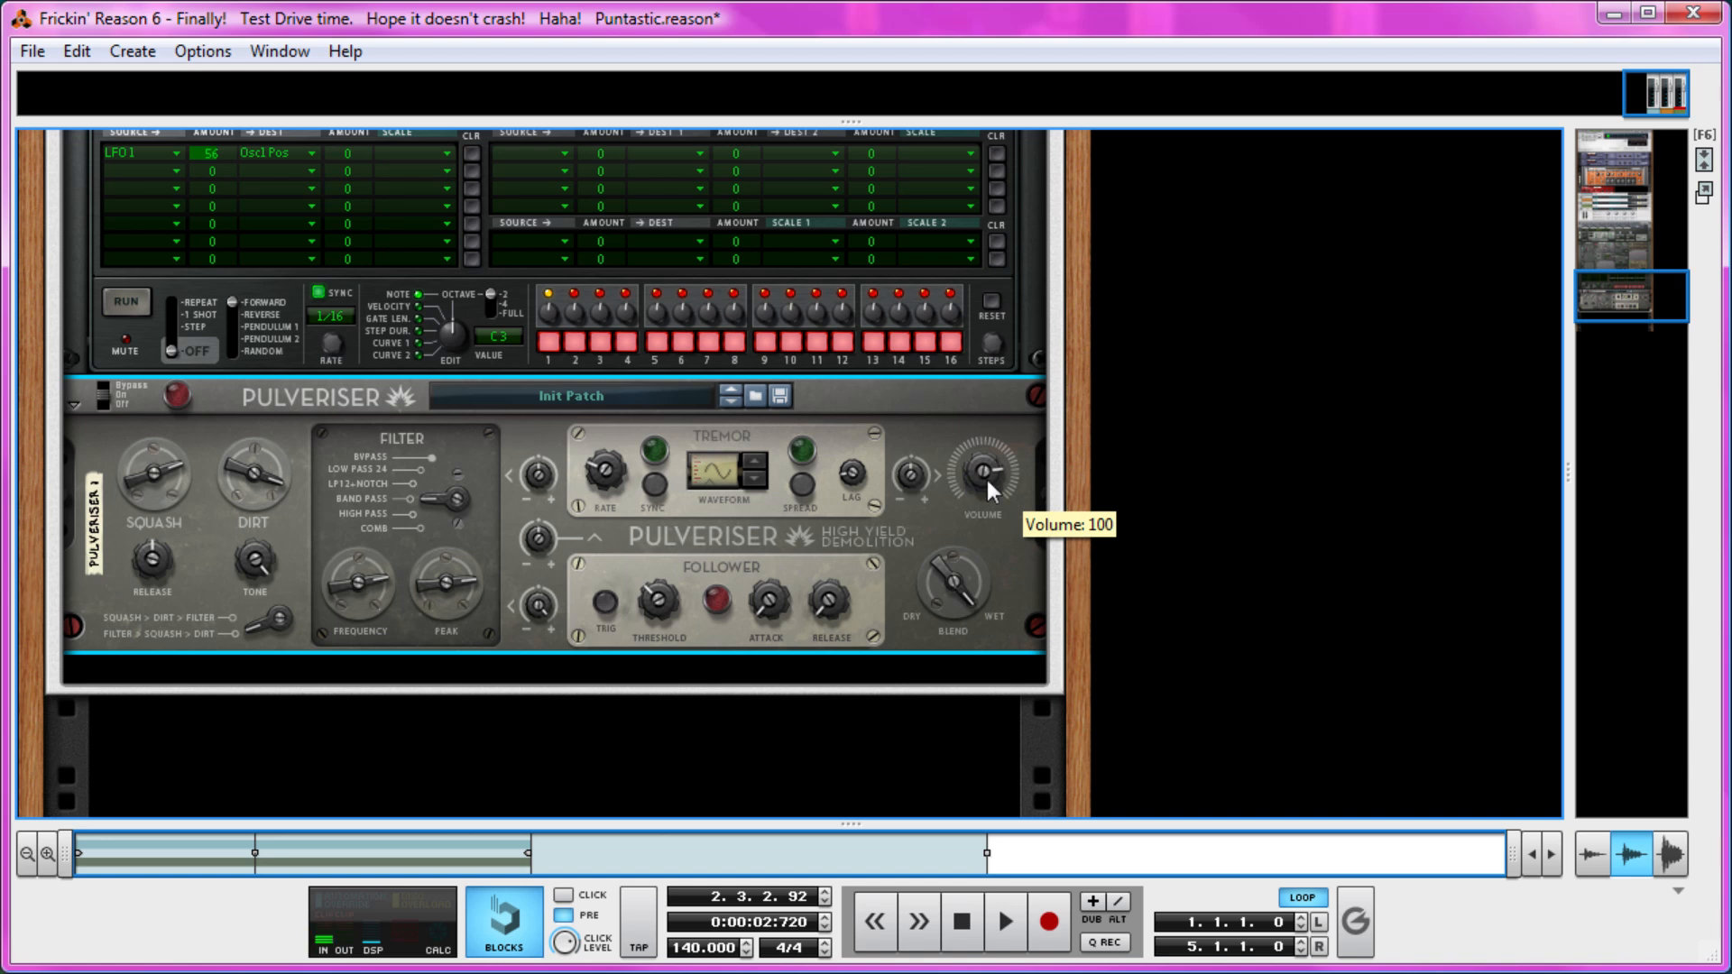
scroll(916, 643, down, 2)
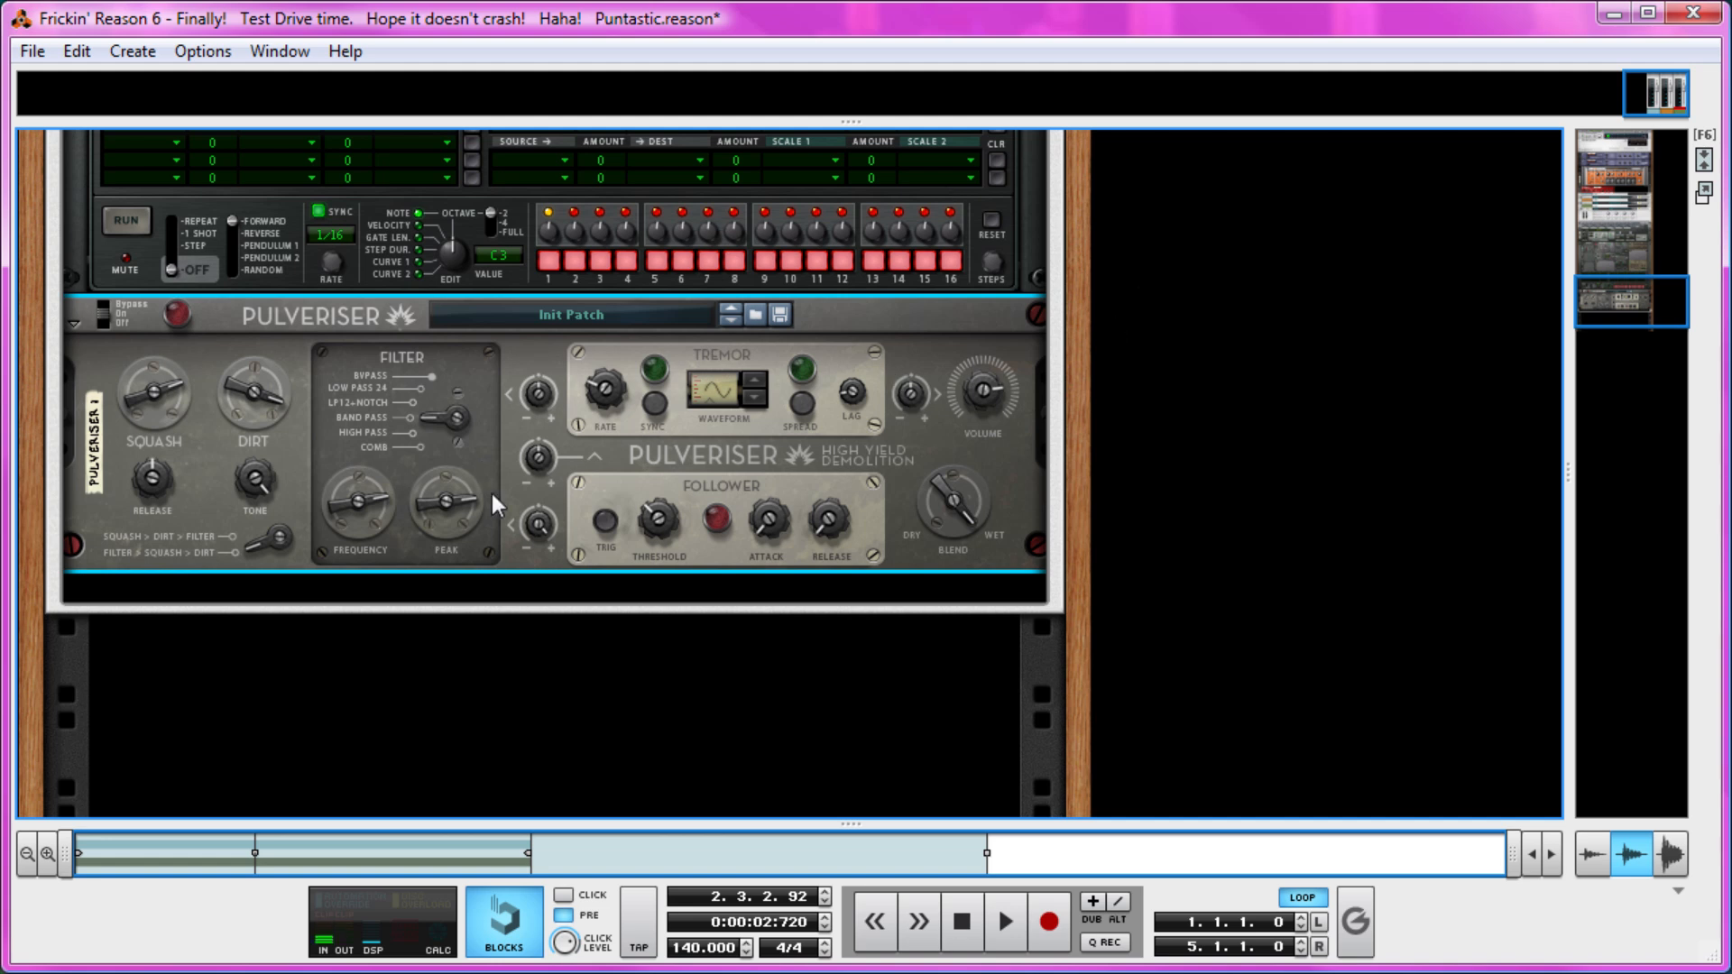
Add a SubTractor Analog Synthesizer below Line Mixer 2 in the Bass Combinator.
scroll(652, 642, up, 15)
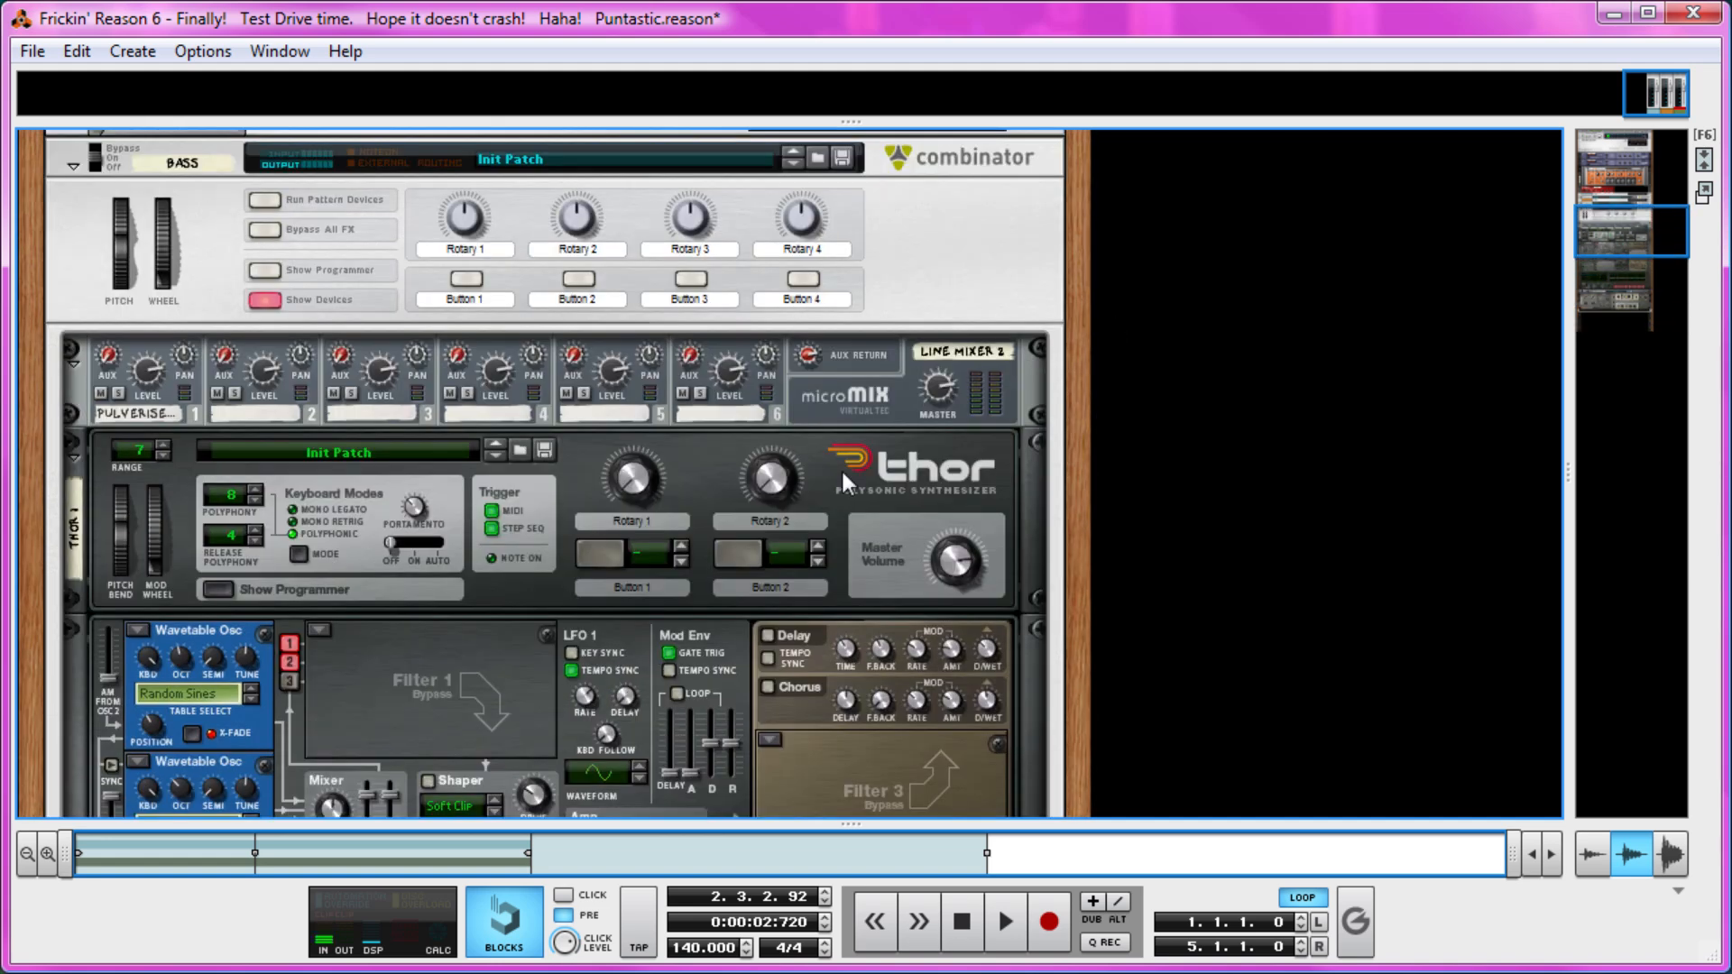
right_click(845, 386)
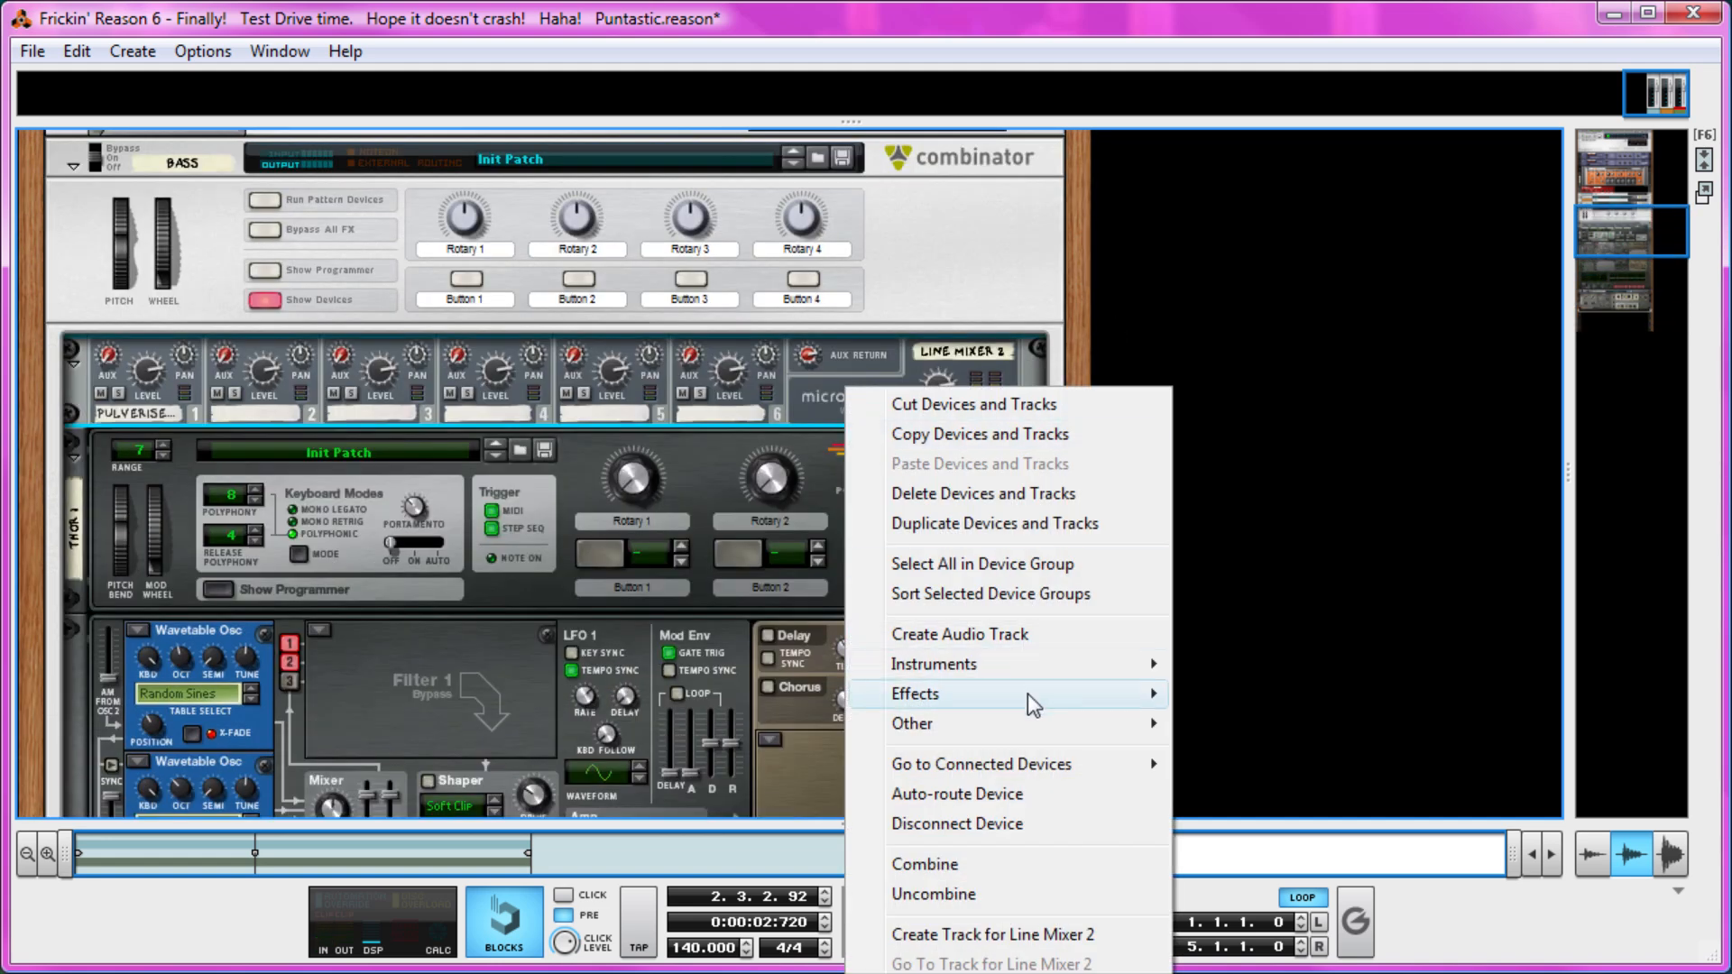
mouse_move(1026, 695)
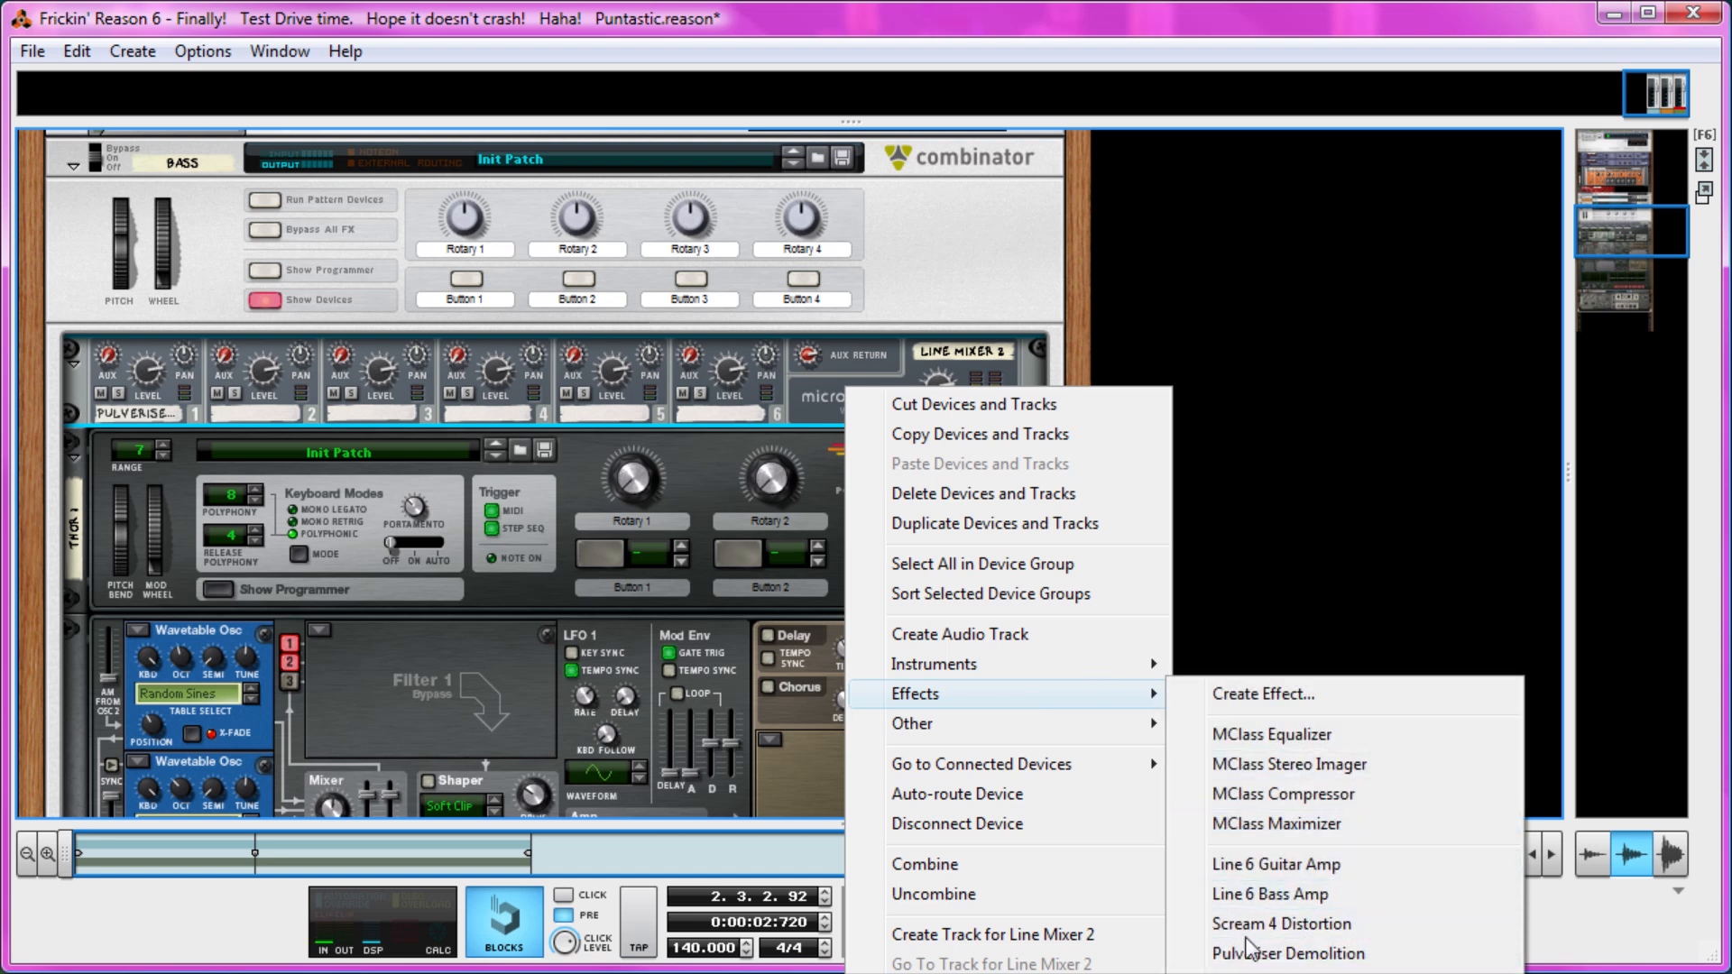
mouse_move(1146, 665)
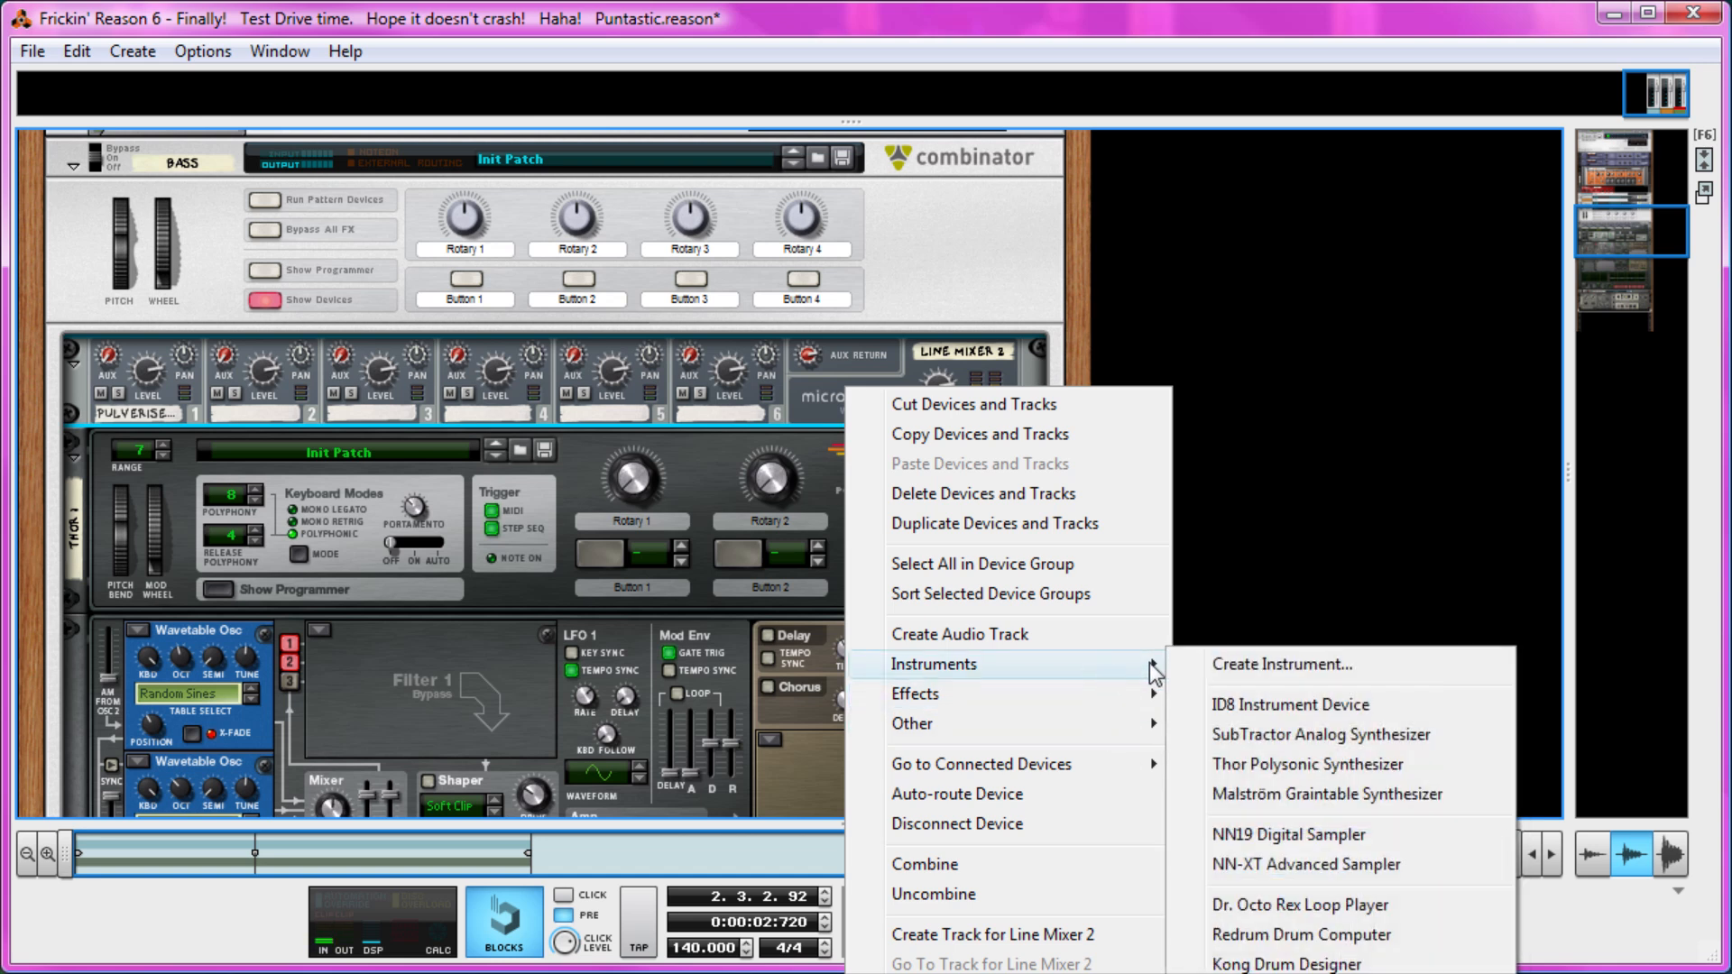
click(1248, 736)
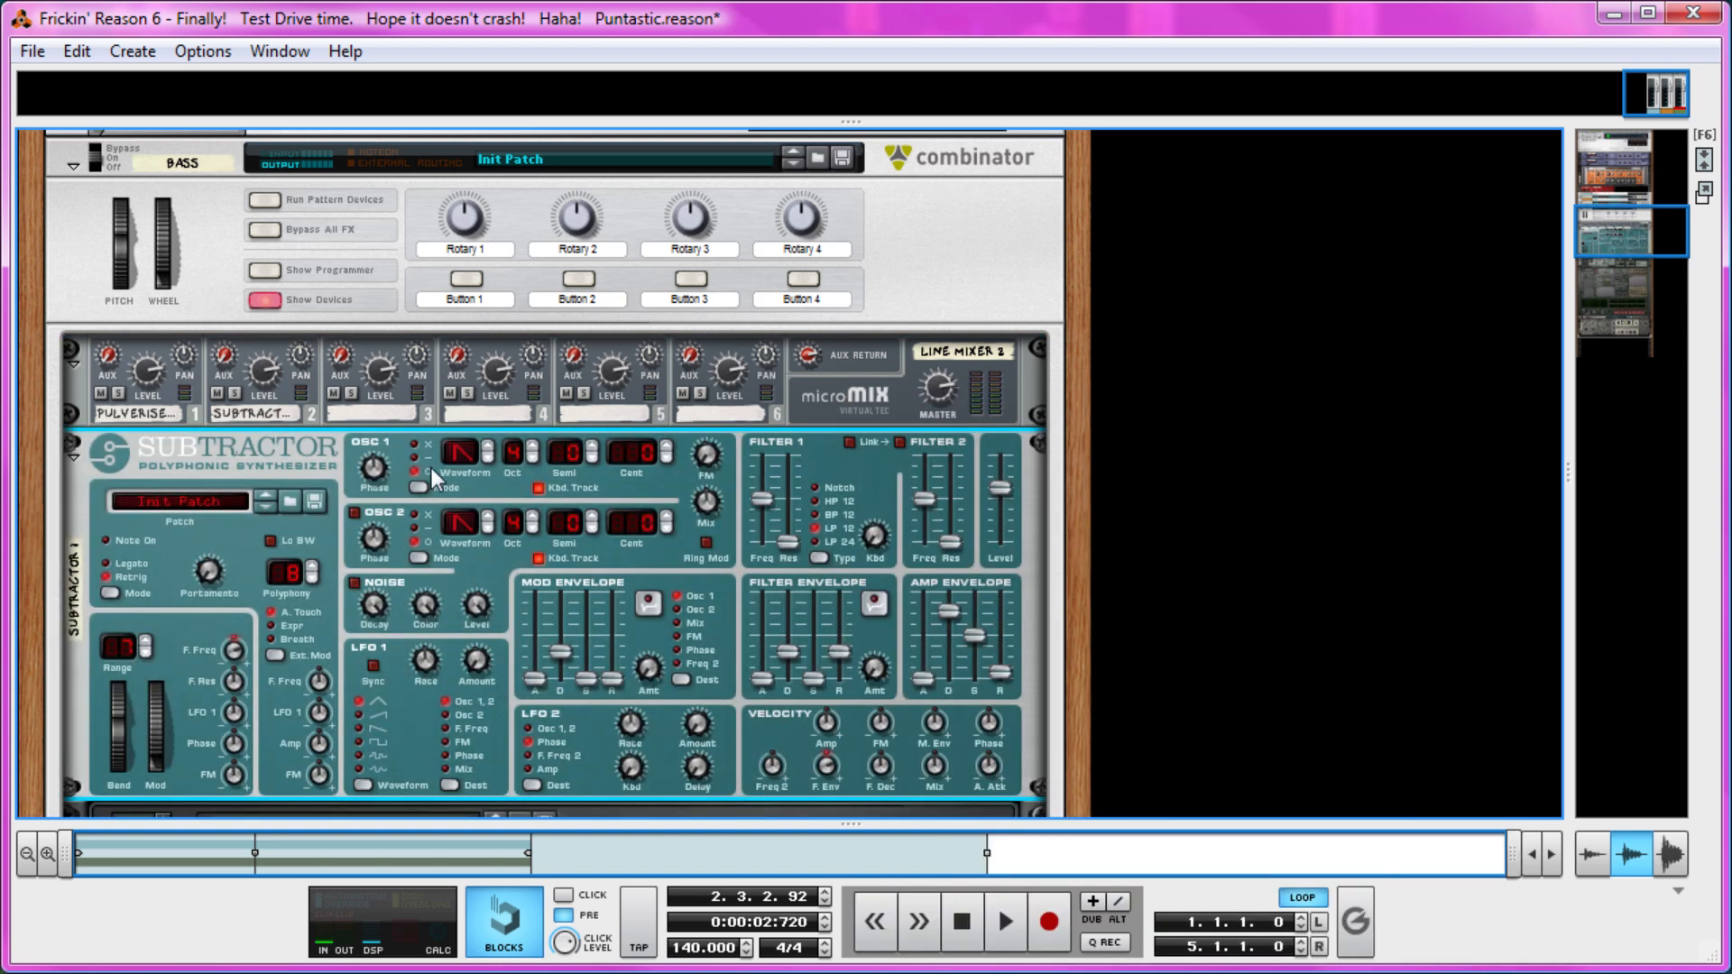
Set the SubTractor's Osc 1 to a sine wave at octave 3 and enable Osc 2 as a sine at octave 2.
click(486, 451)
click(353, 513)
scroll(1109, 541, down, 3)
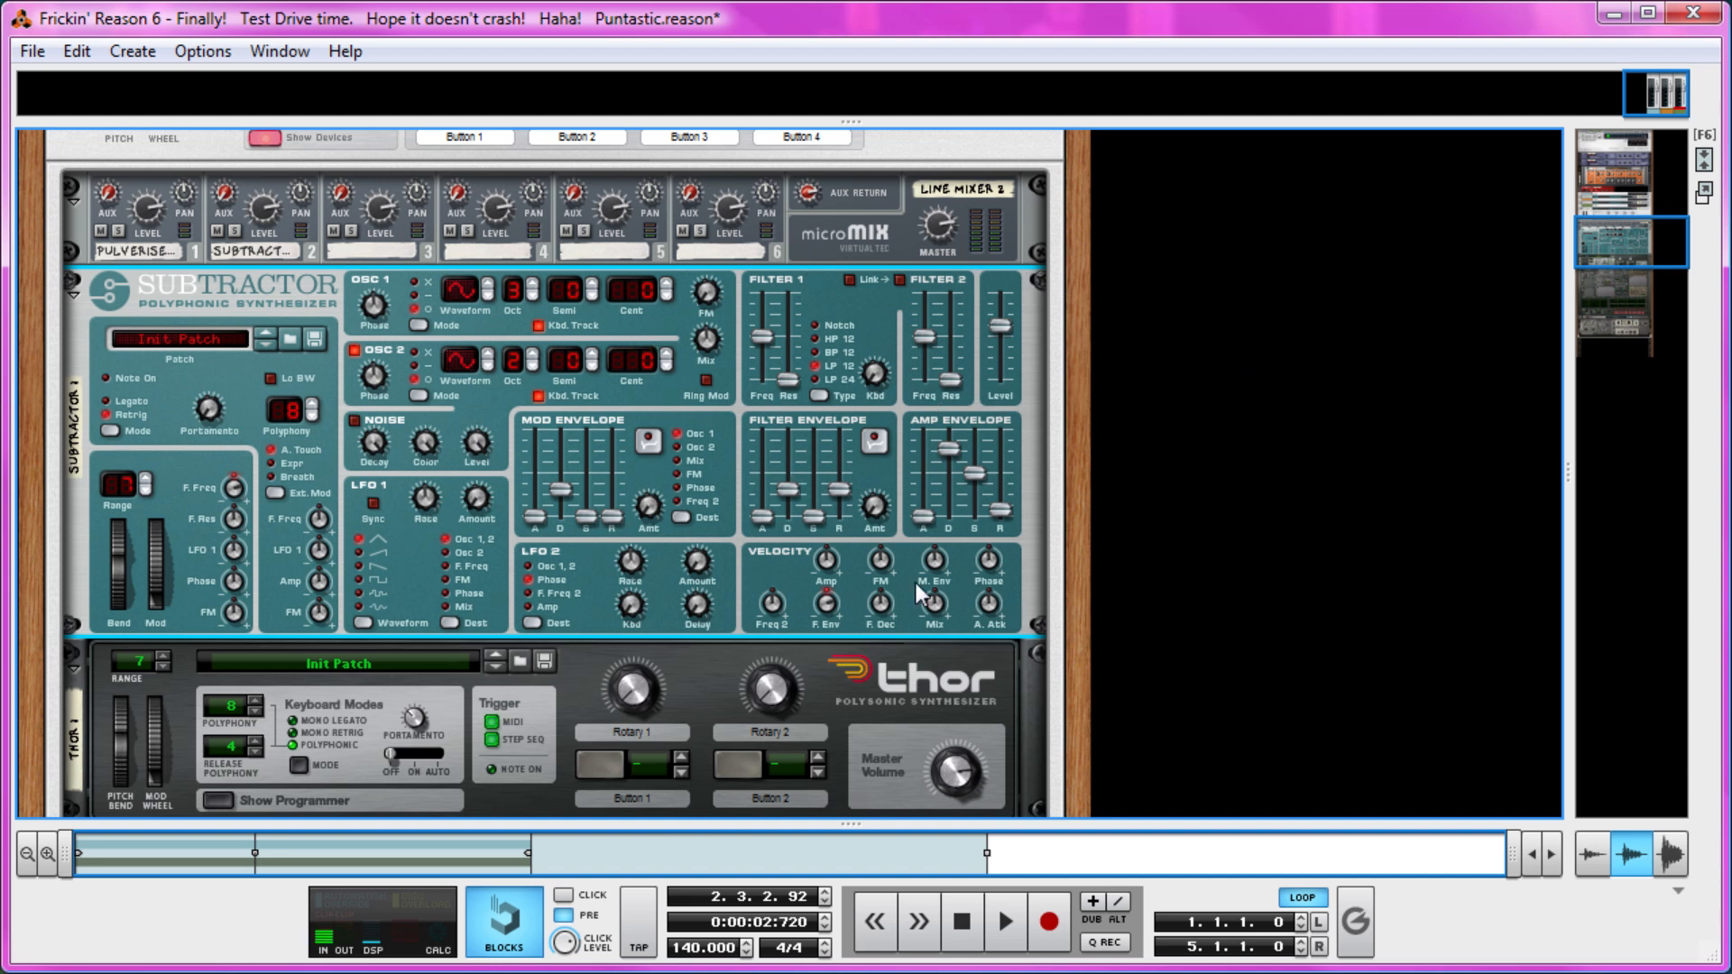
Solo the SubTractor's line mixer channel and raise the synth's amp envelope sustain to maximum and its output level.
scroll(1106, 506, up, 3)
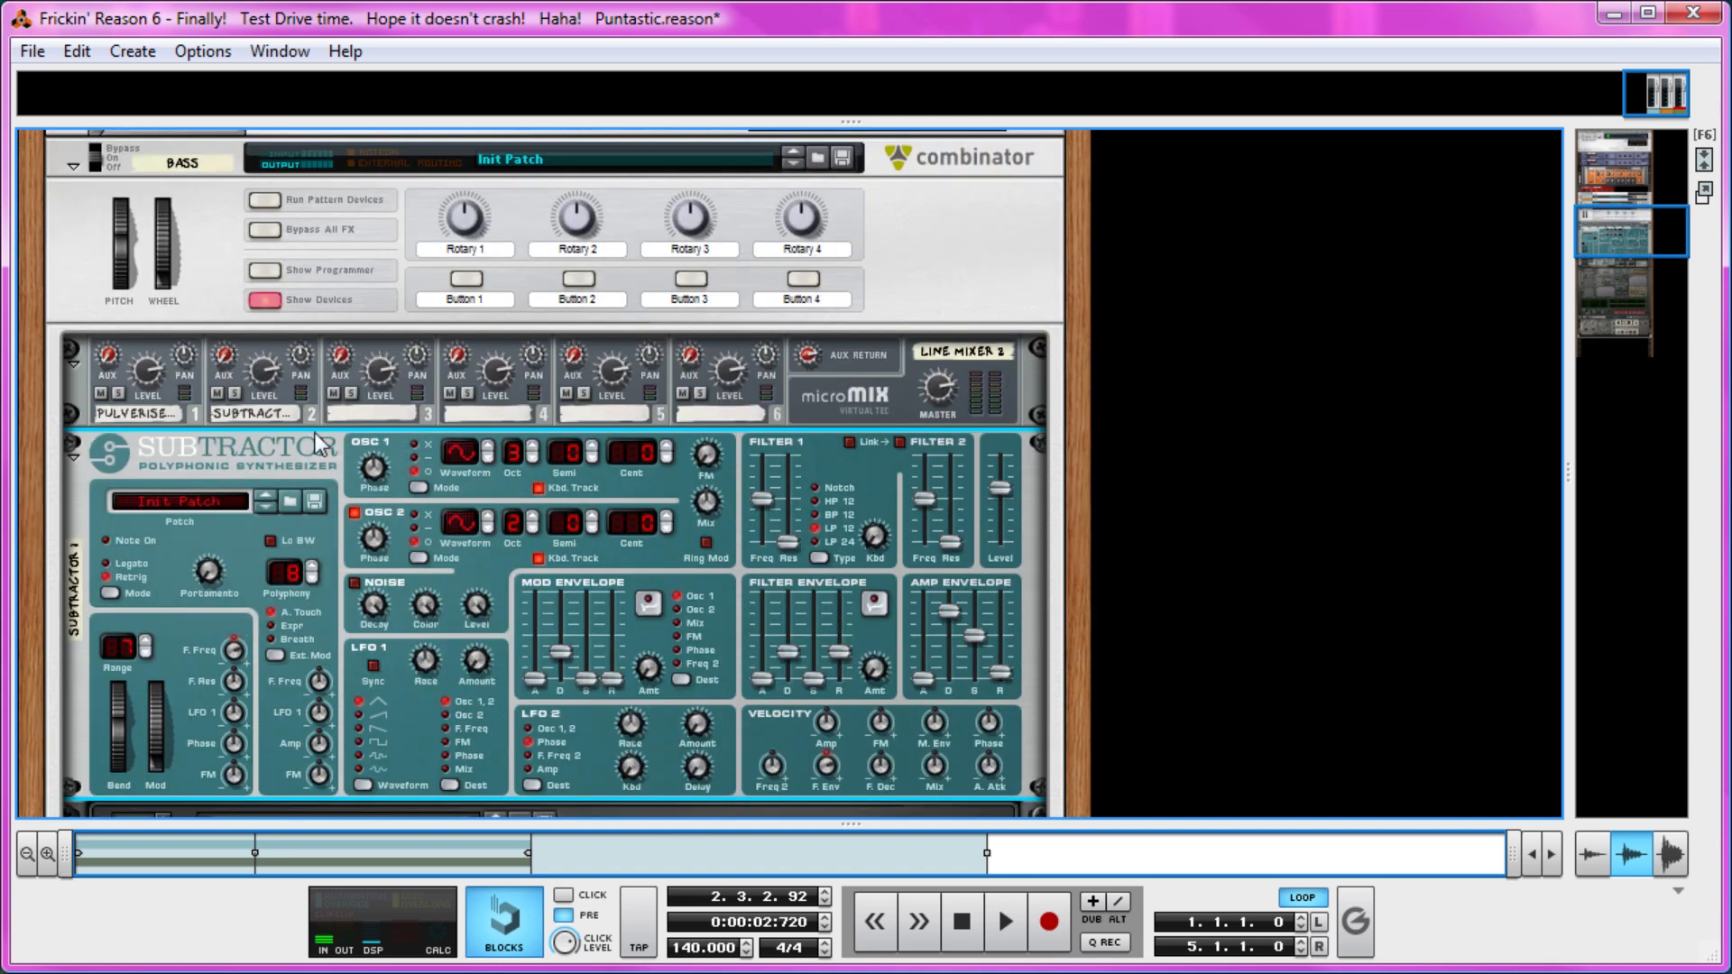
click(237, 394)
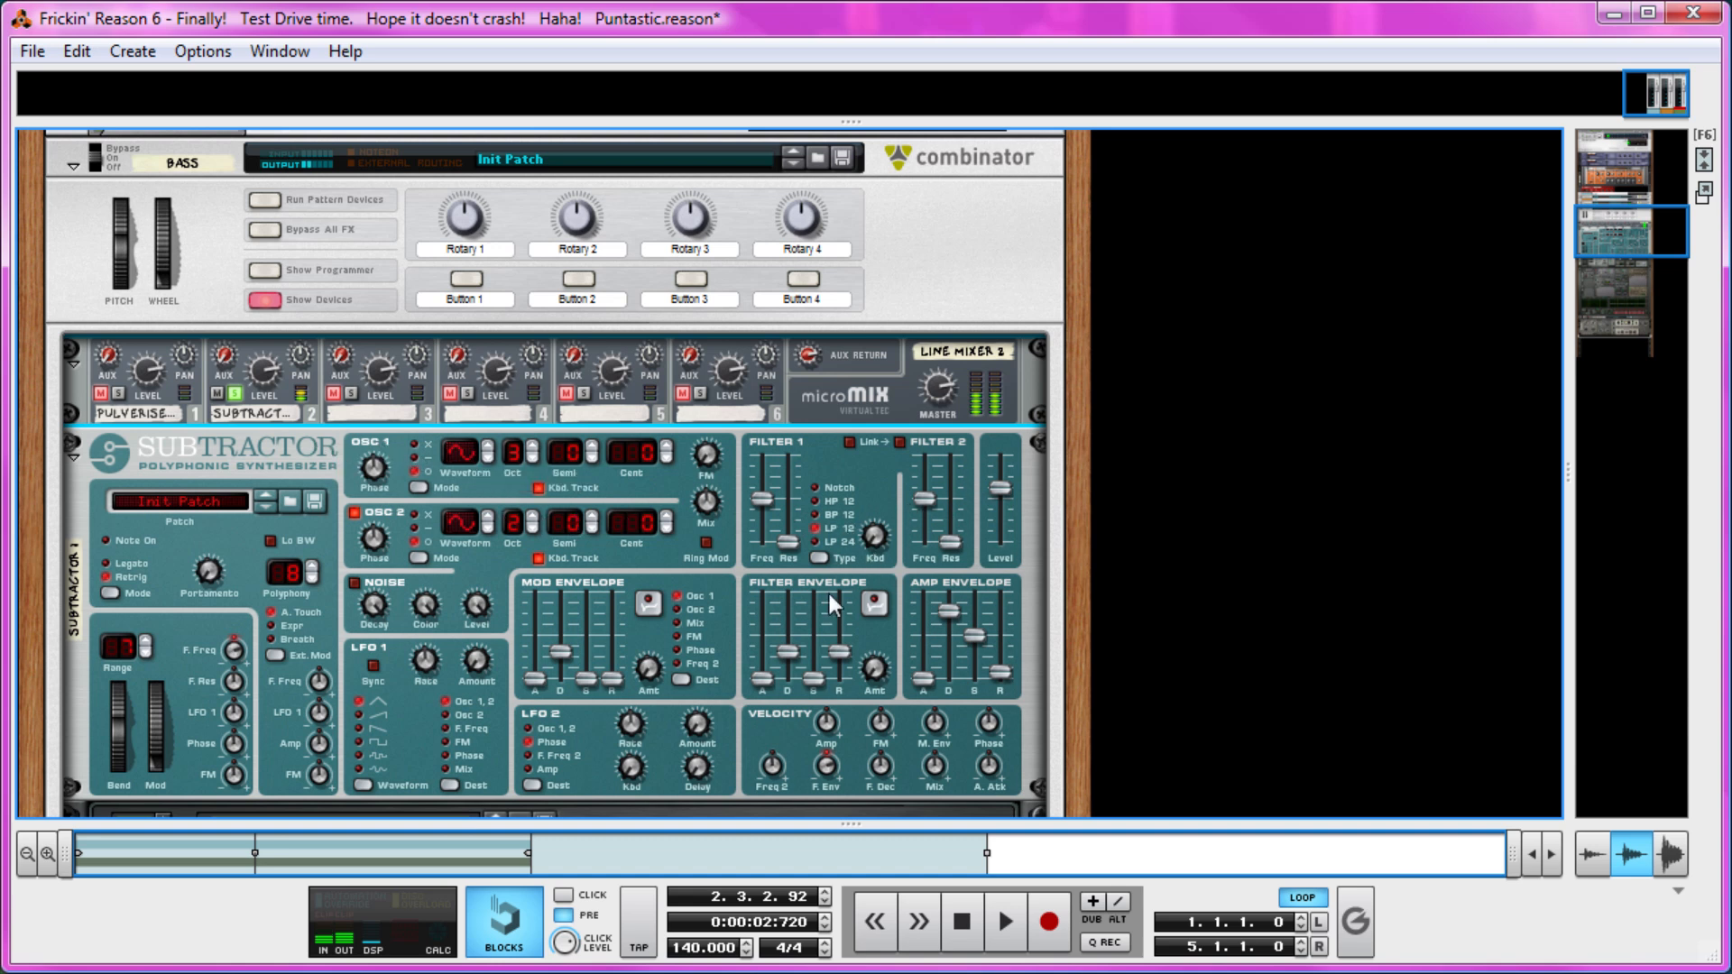
drag(979, 635, 966, 528)
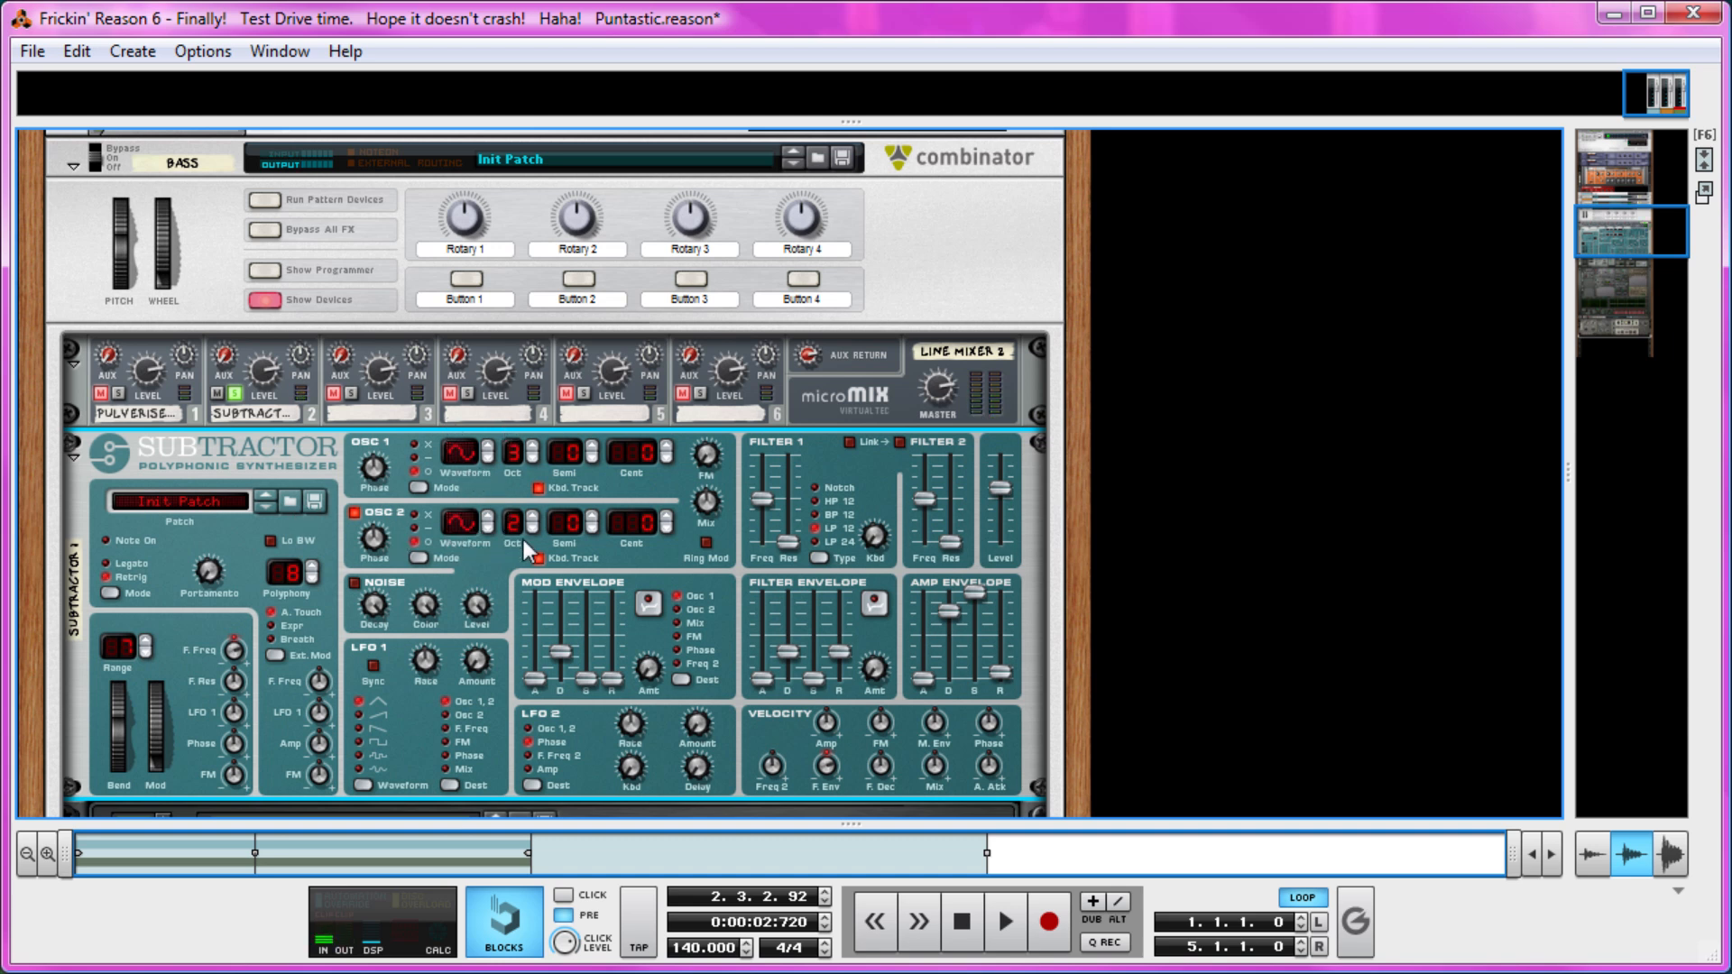
drag(1004, 480, 999, 464)
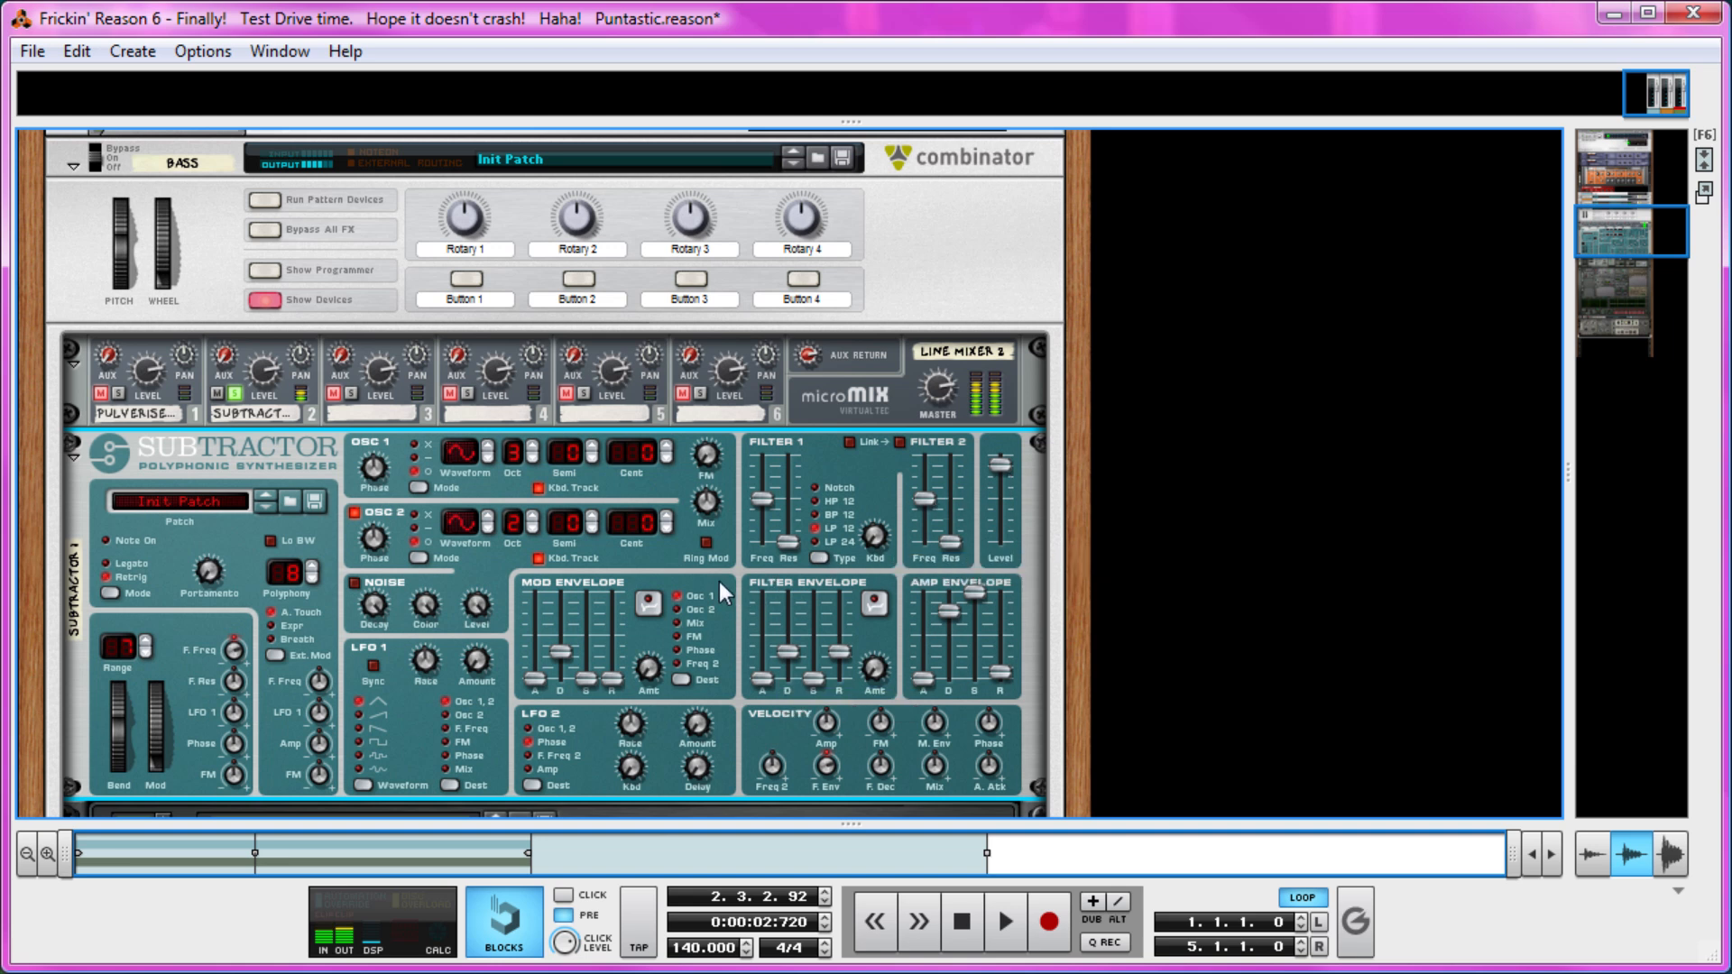
Turn off the solo on the SubTractor's mixer channel and select the Bass Combinator.
scroll(657, 637, down, 5)
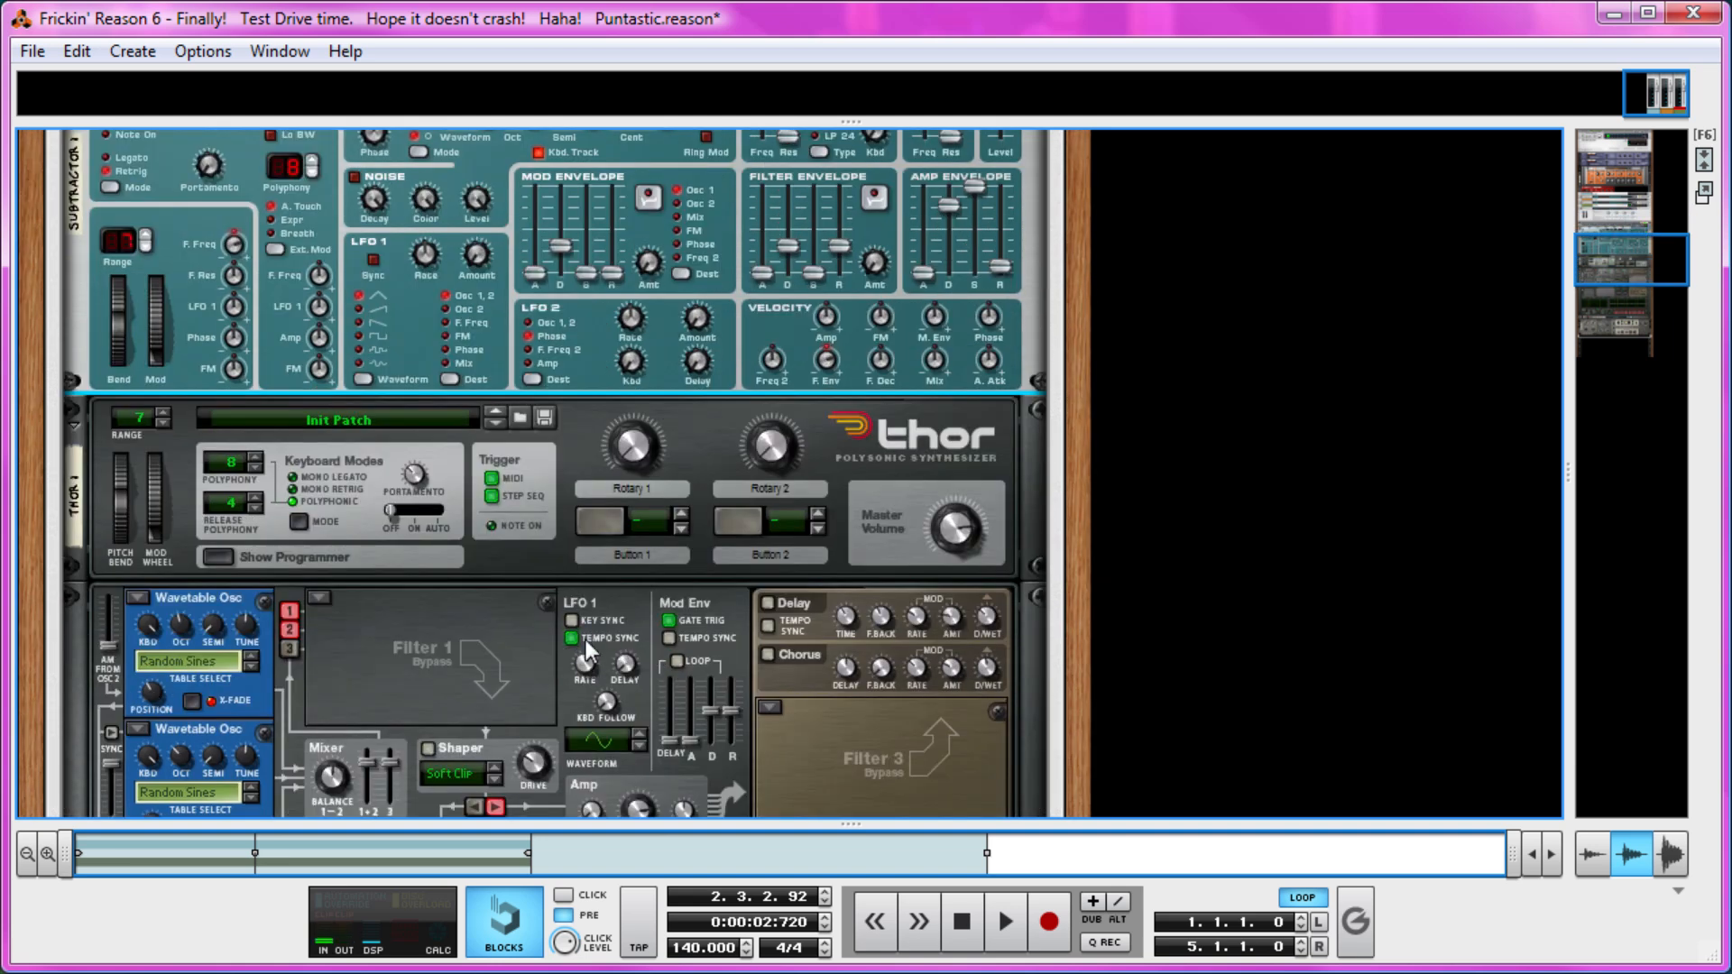
scroll(483, 673, up, 3)
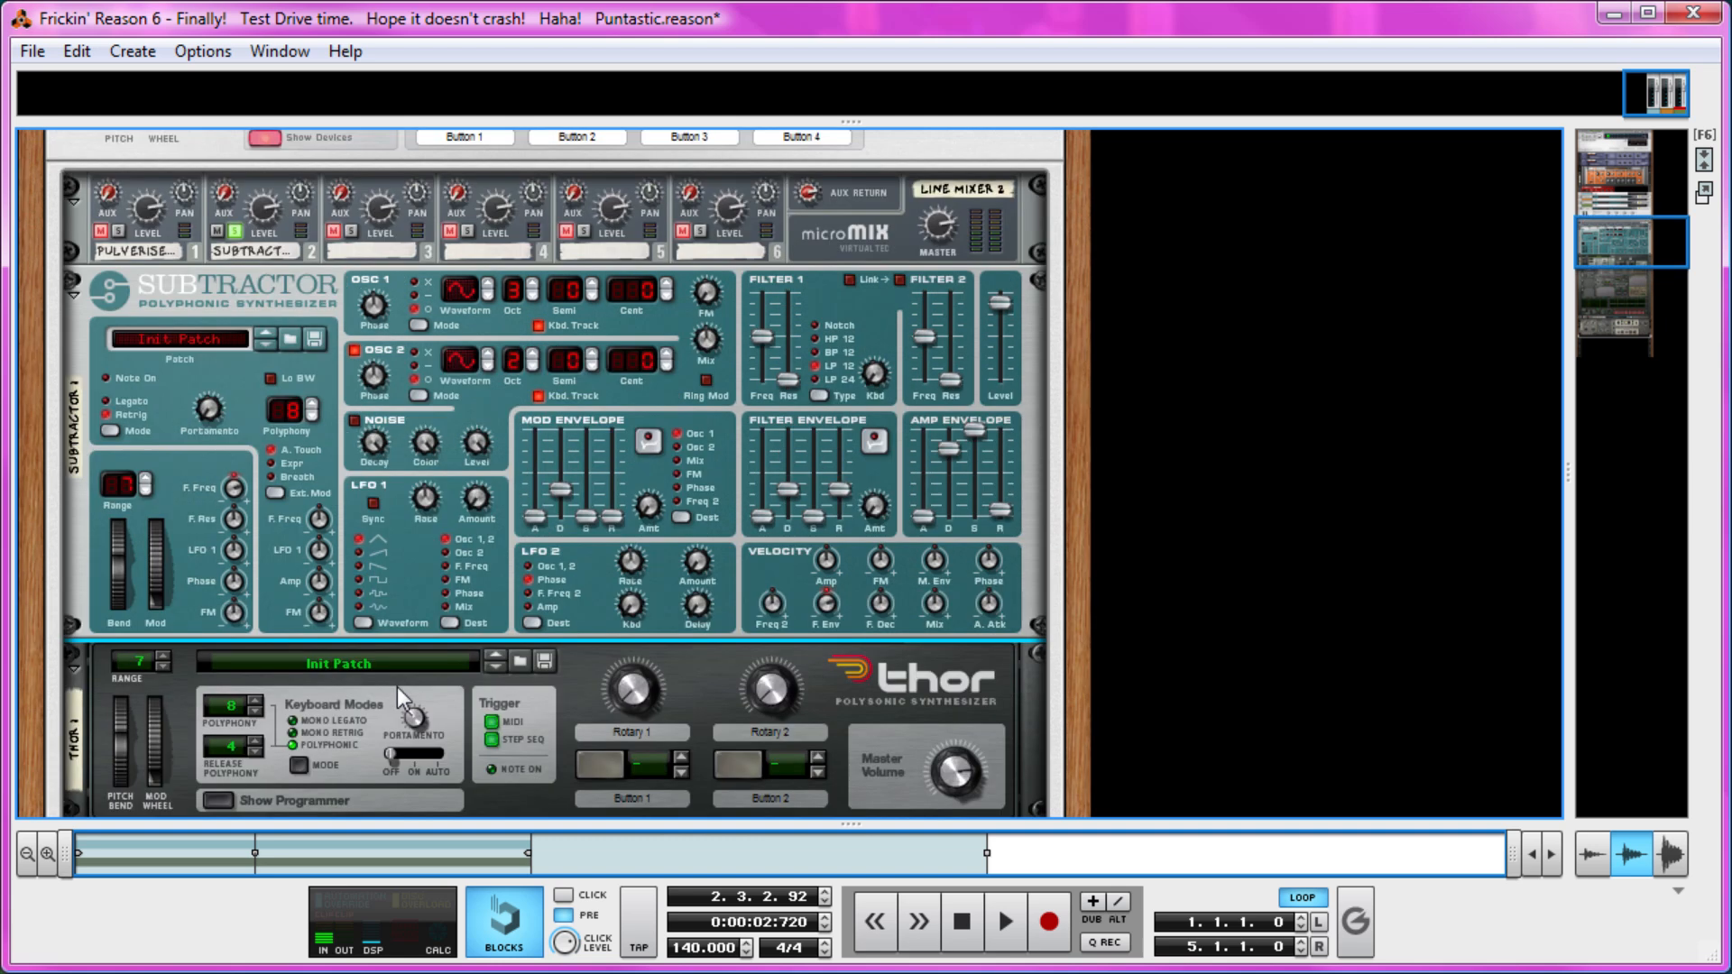
scroll(403, 582, up, 2)
click(235, 393)
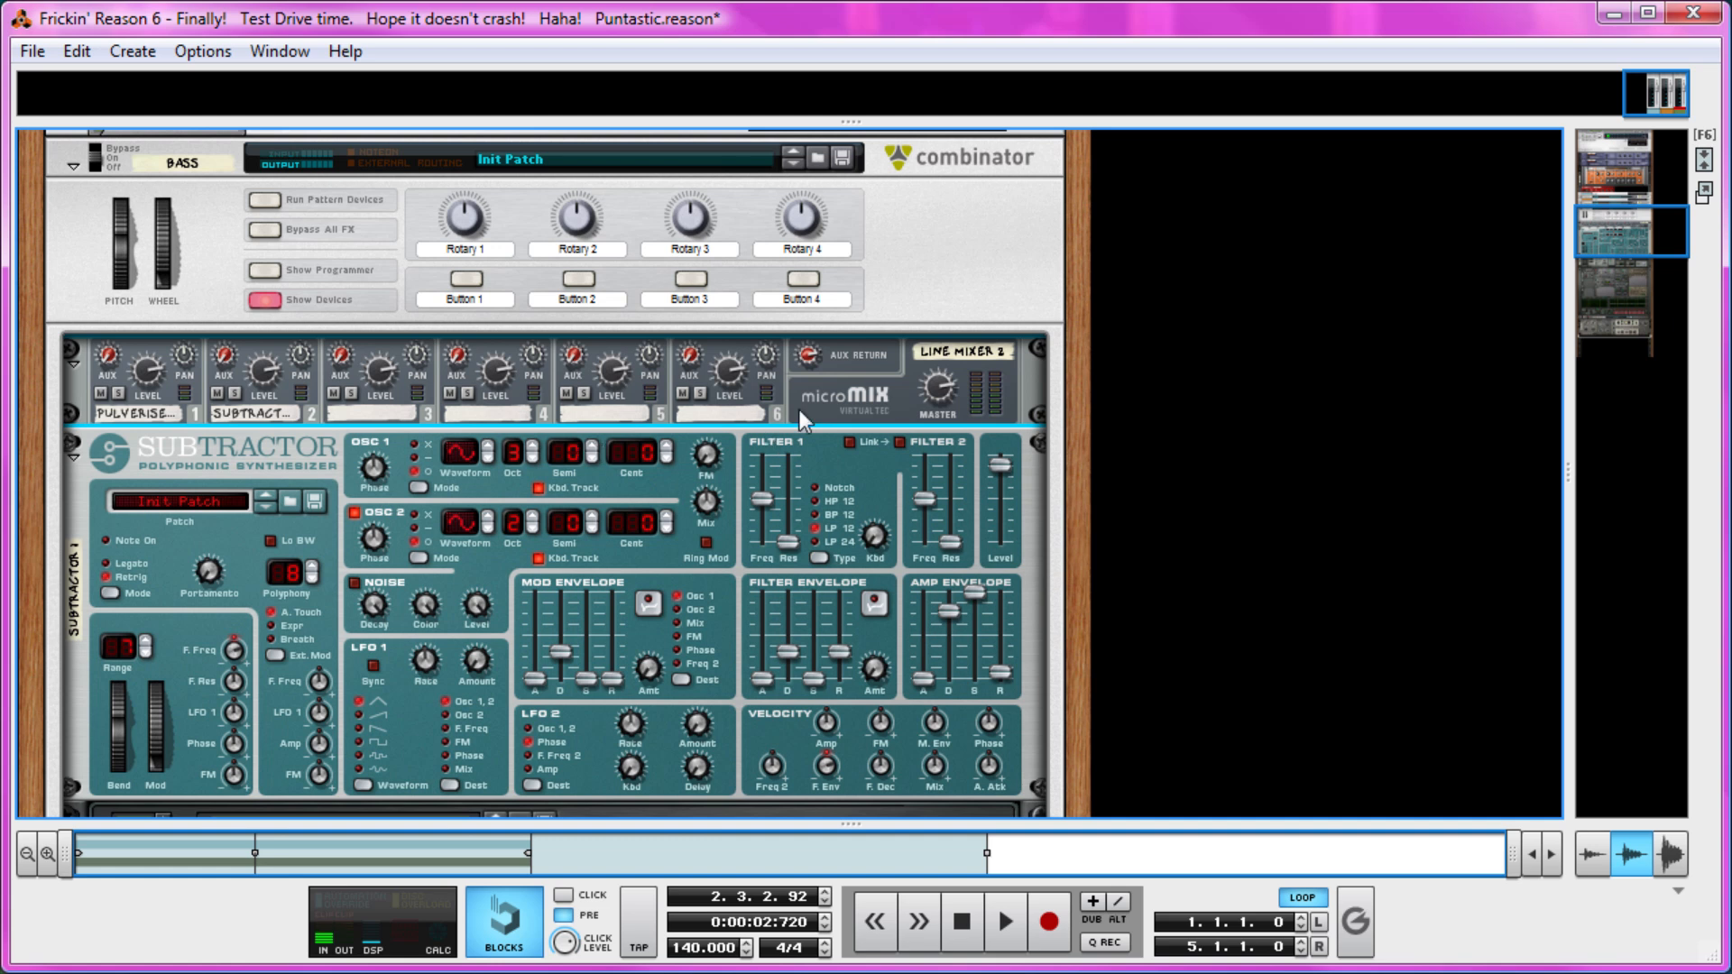
click(891, 240)
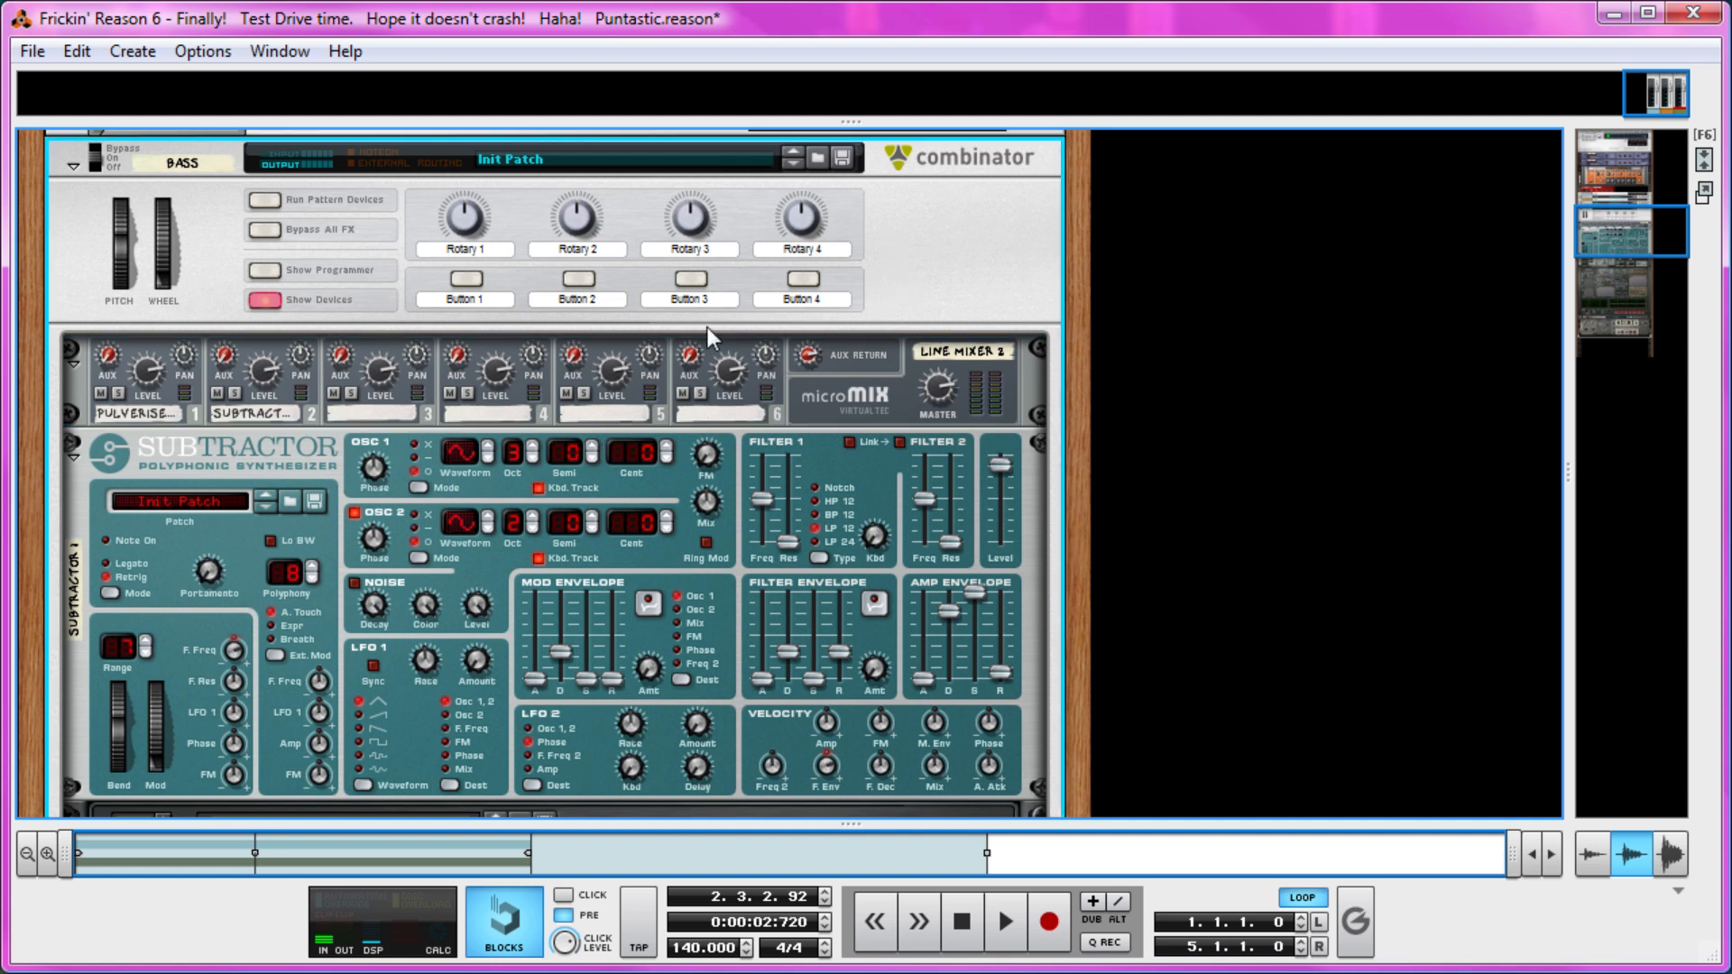
Fold the Bass Combinator, return to the song start and record a four-bar bass part on the Bass track.
click(74, 167)
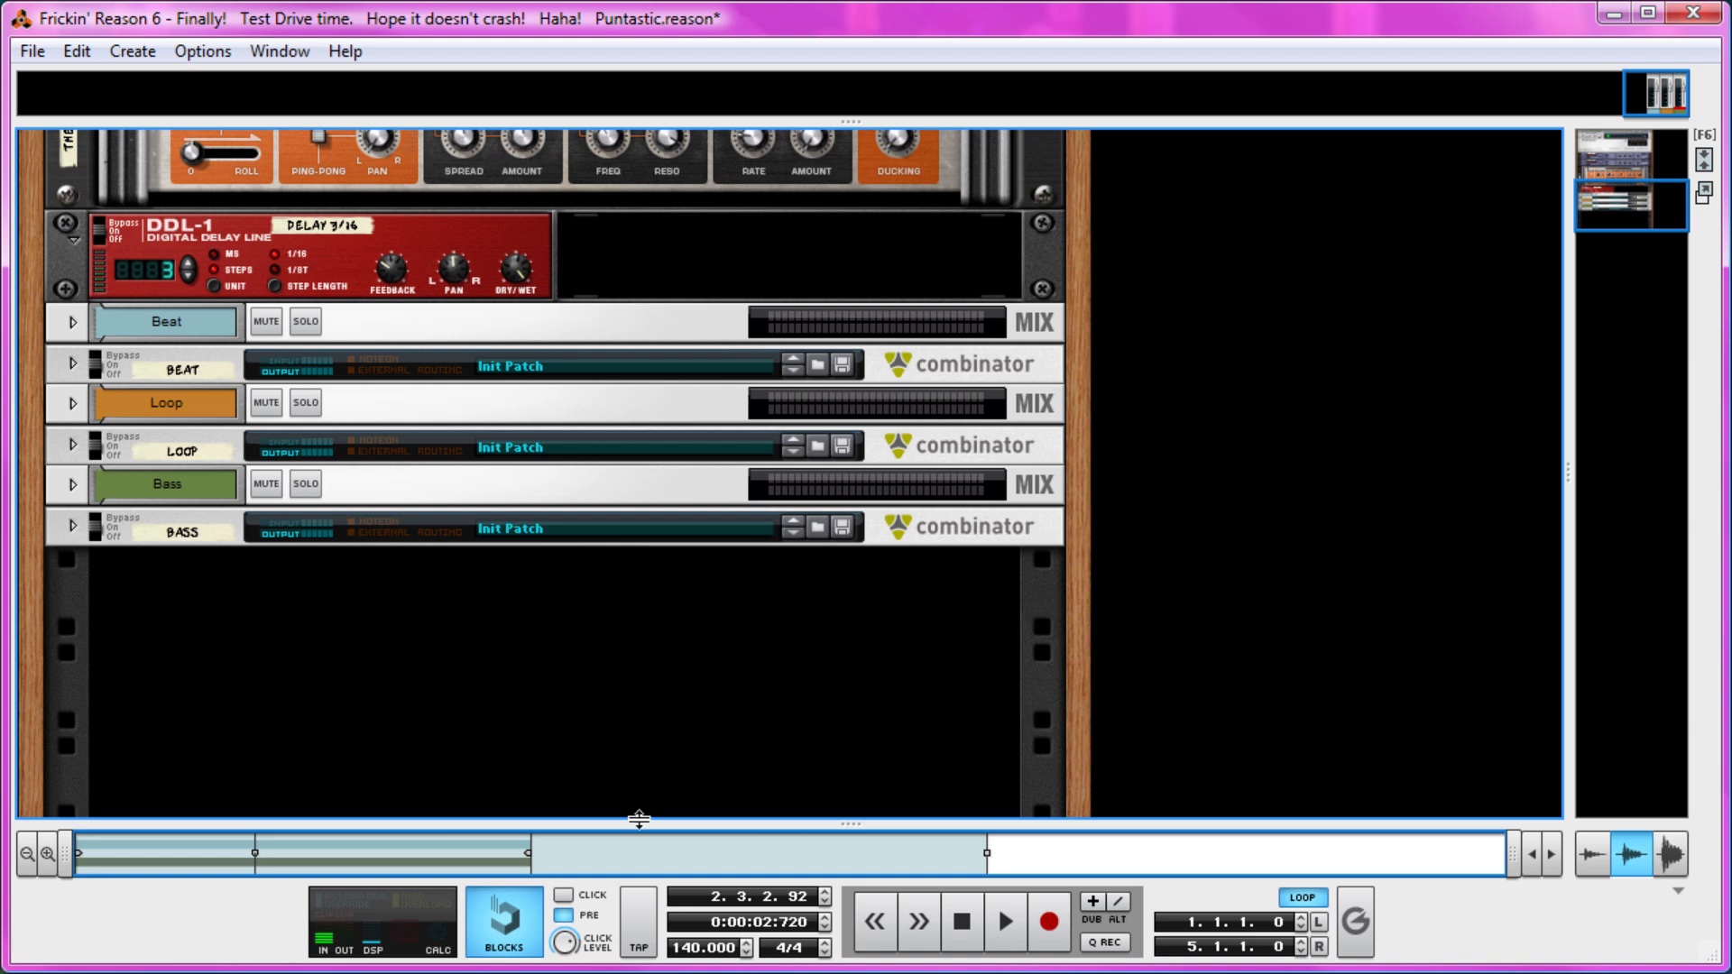
drag(639, 818, 633, 286)
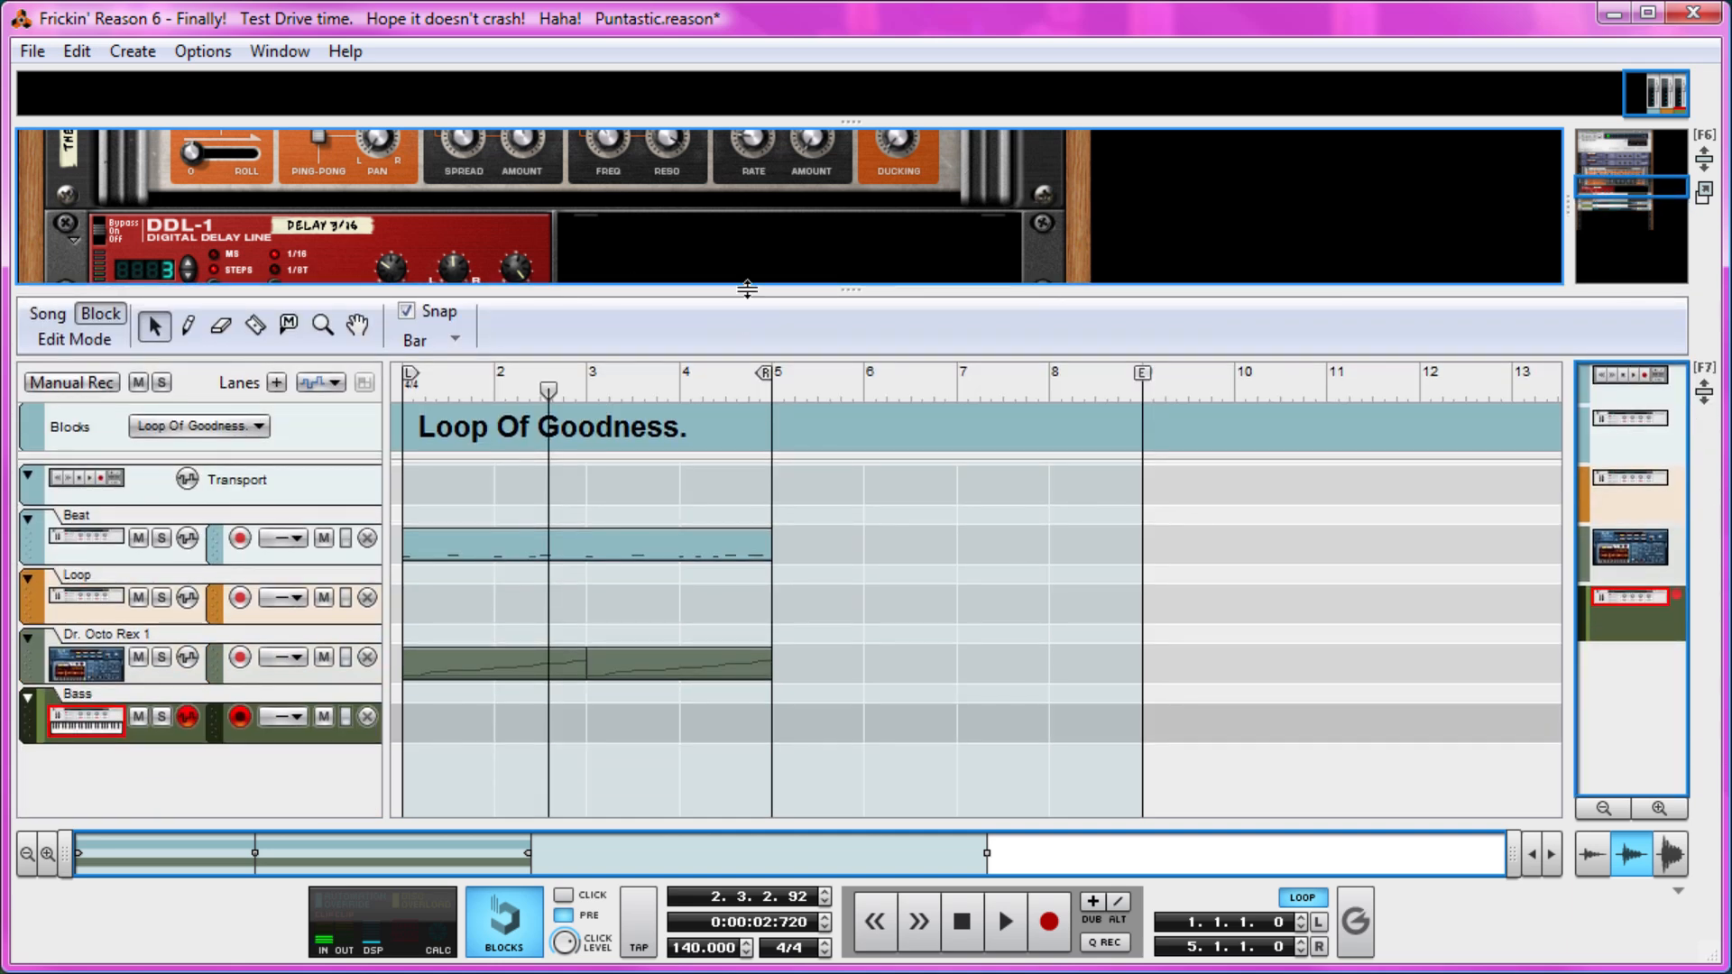
drag(747, 290, 662, 965)
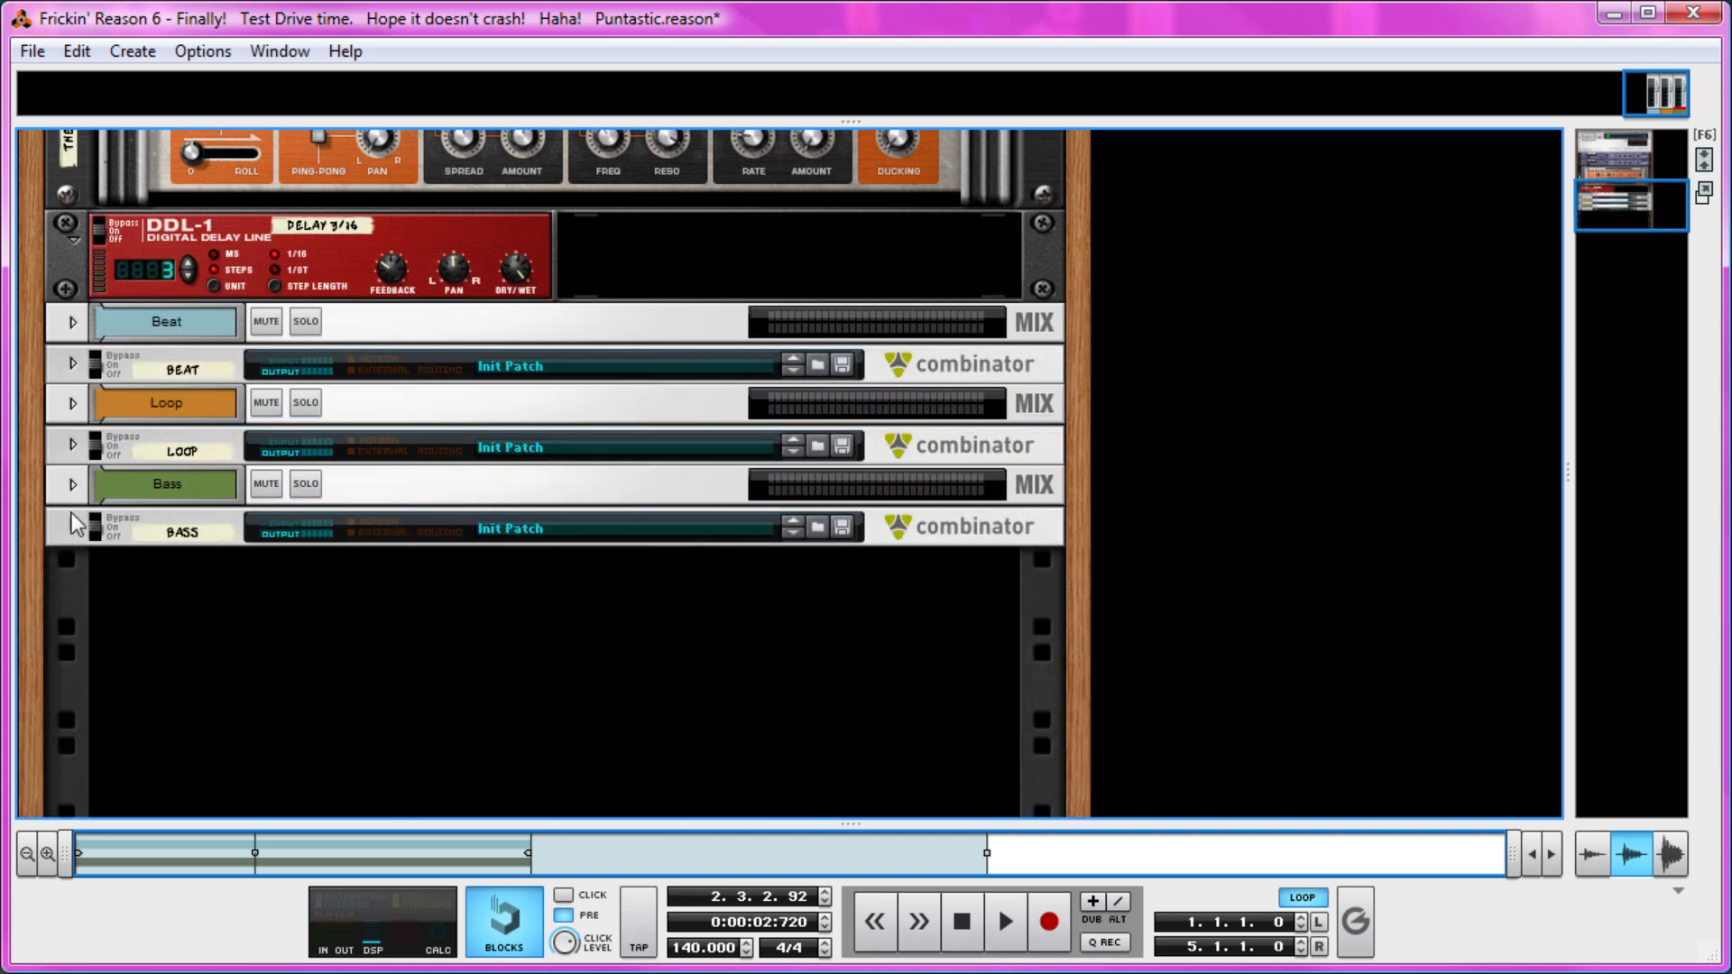
key(space)
click(965, 920)
click(1049, 922)
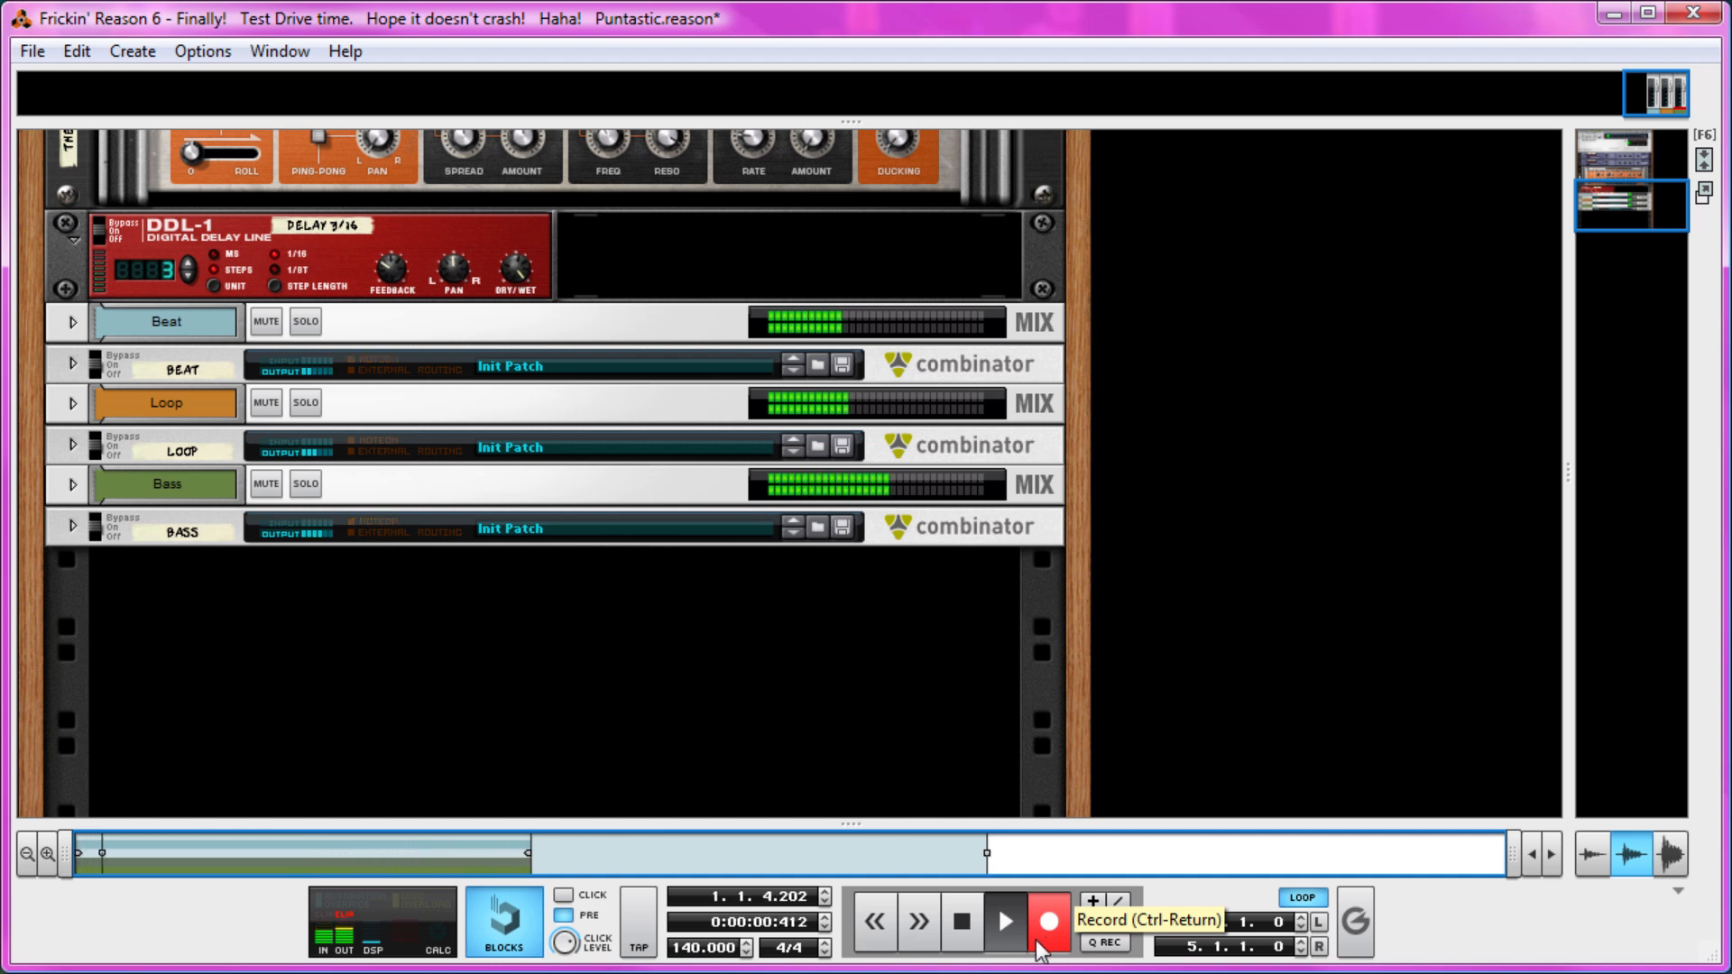
click(961, 921)
Bring up the sequencer and open the recorded Bass clip for note editing.
drag(850, 823, 806, 303)
right_click(619, 740)
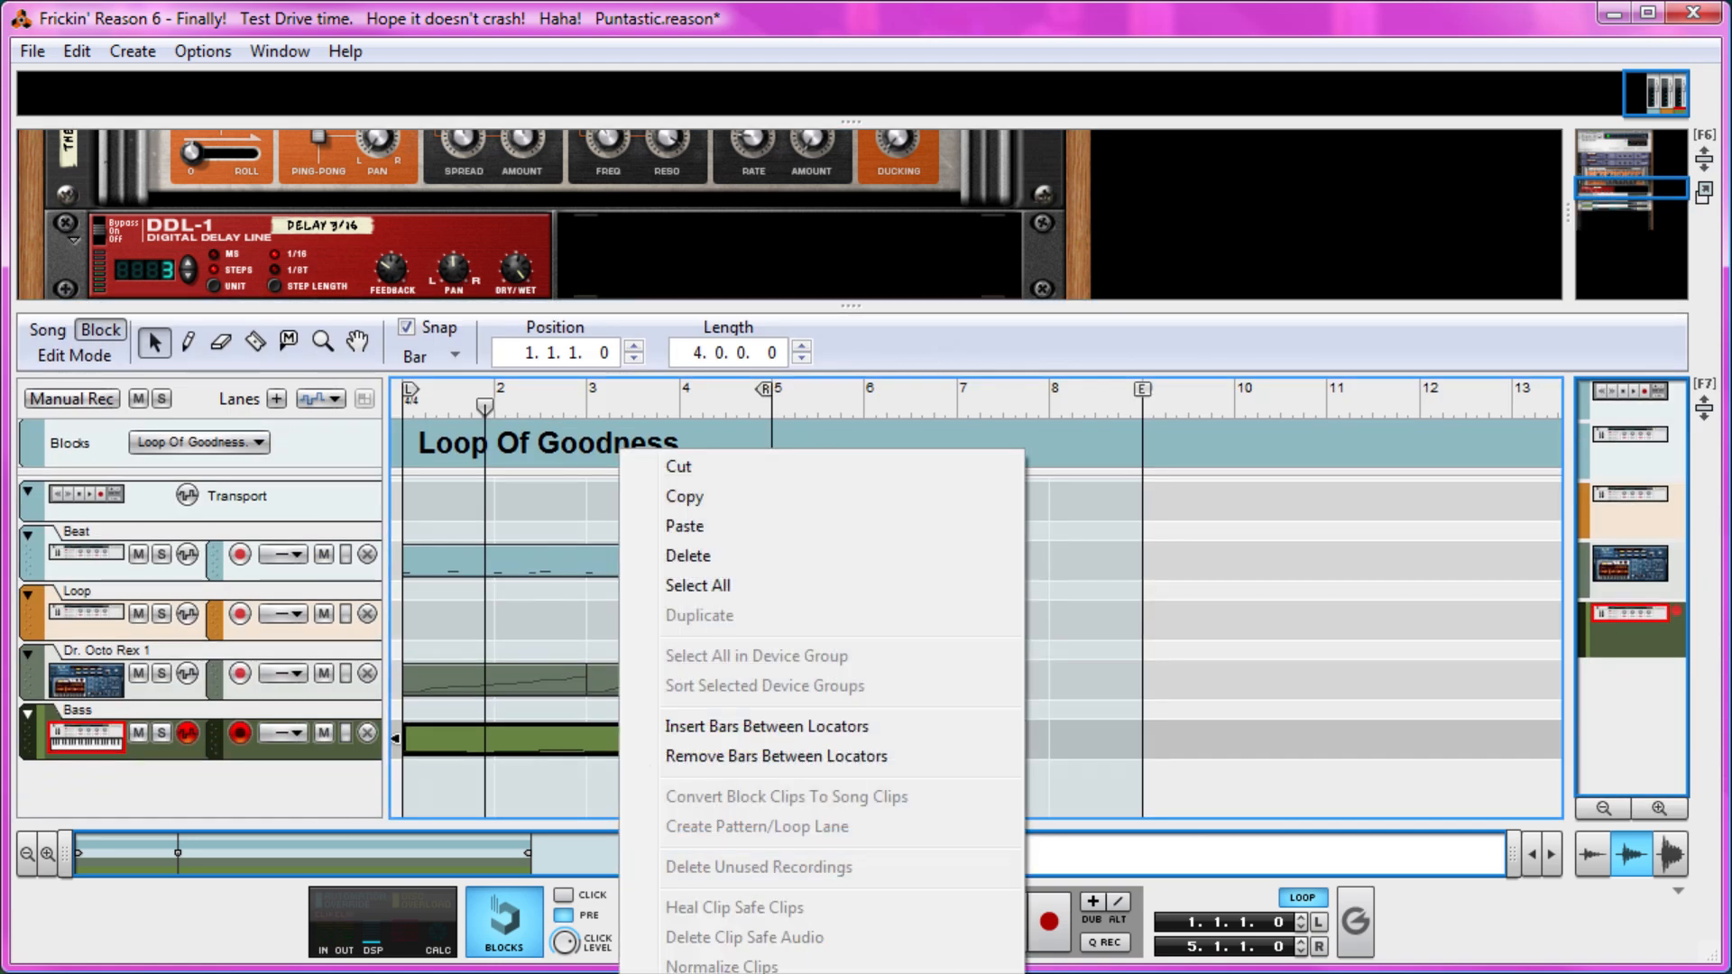
key(Escape)
click(633, 722)
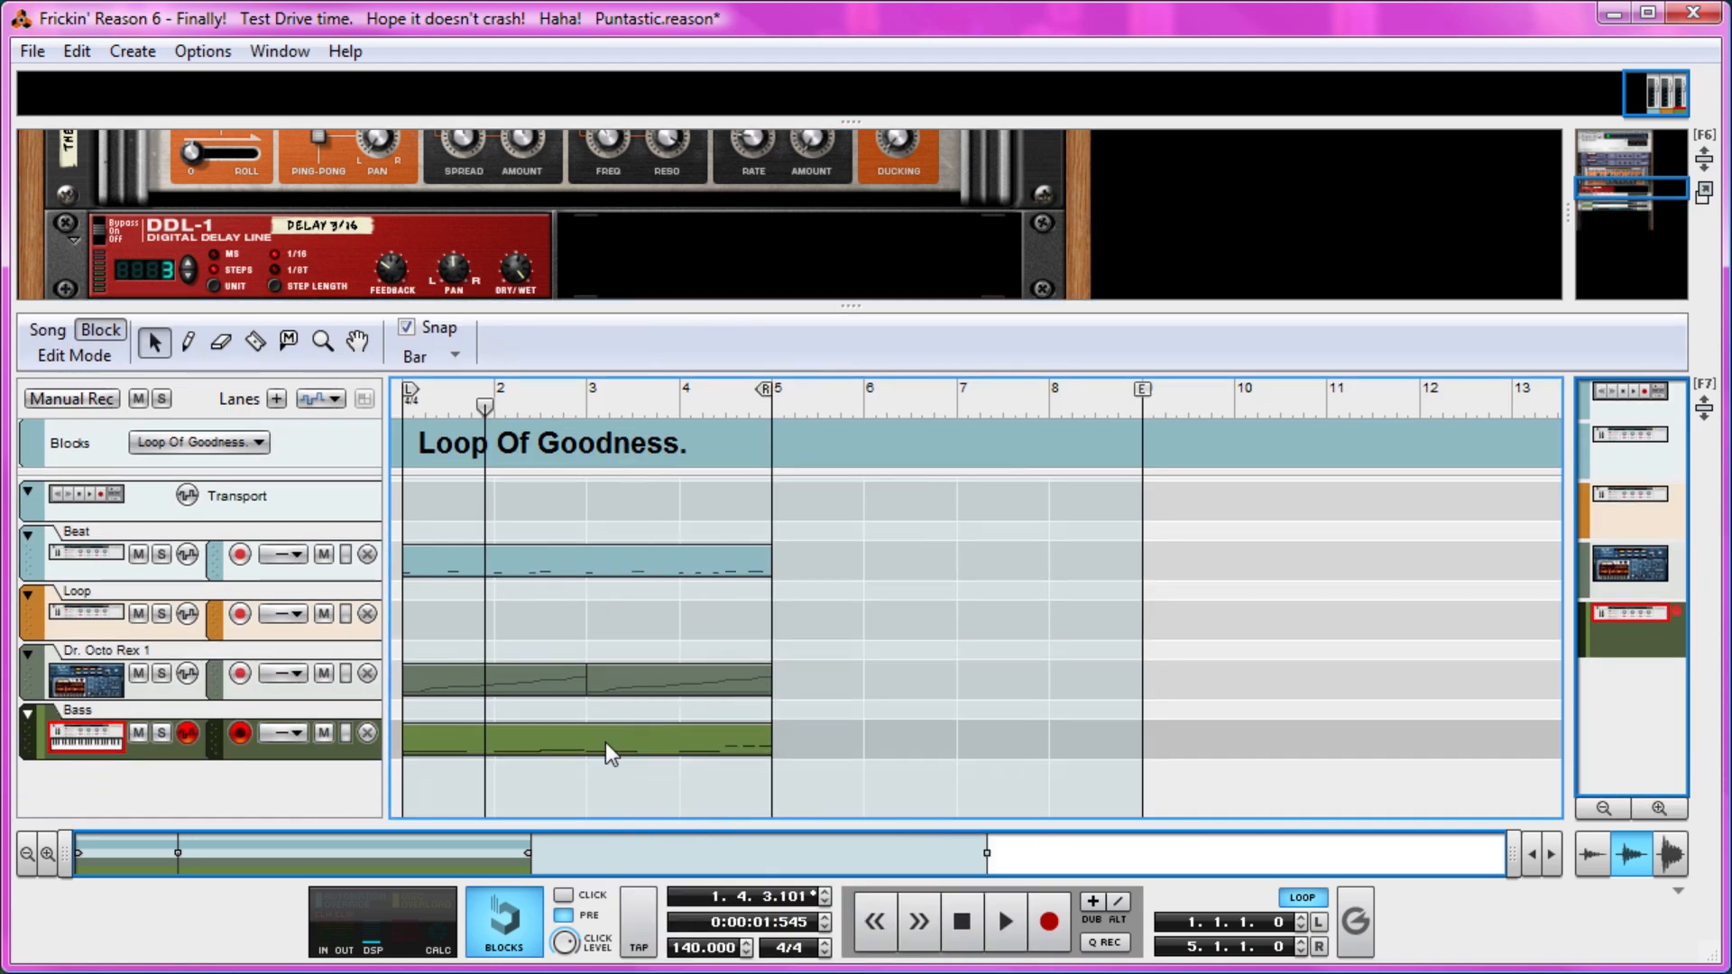
double_click(604, 743)
click(71, 355)
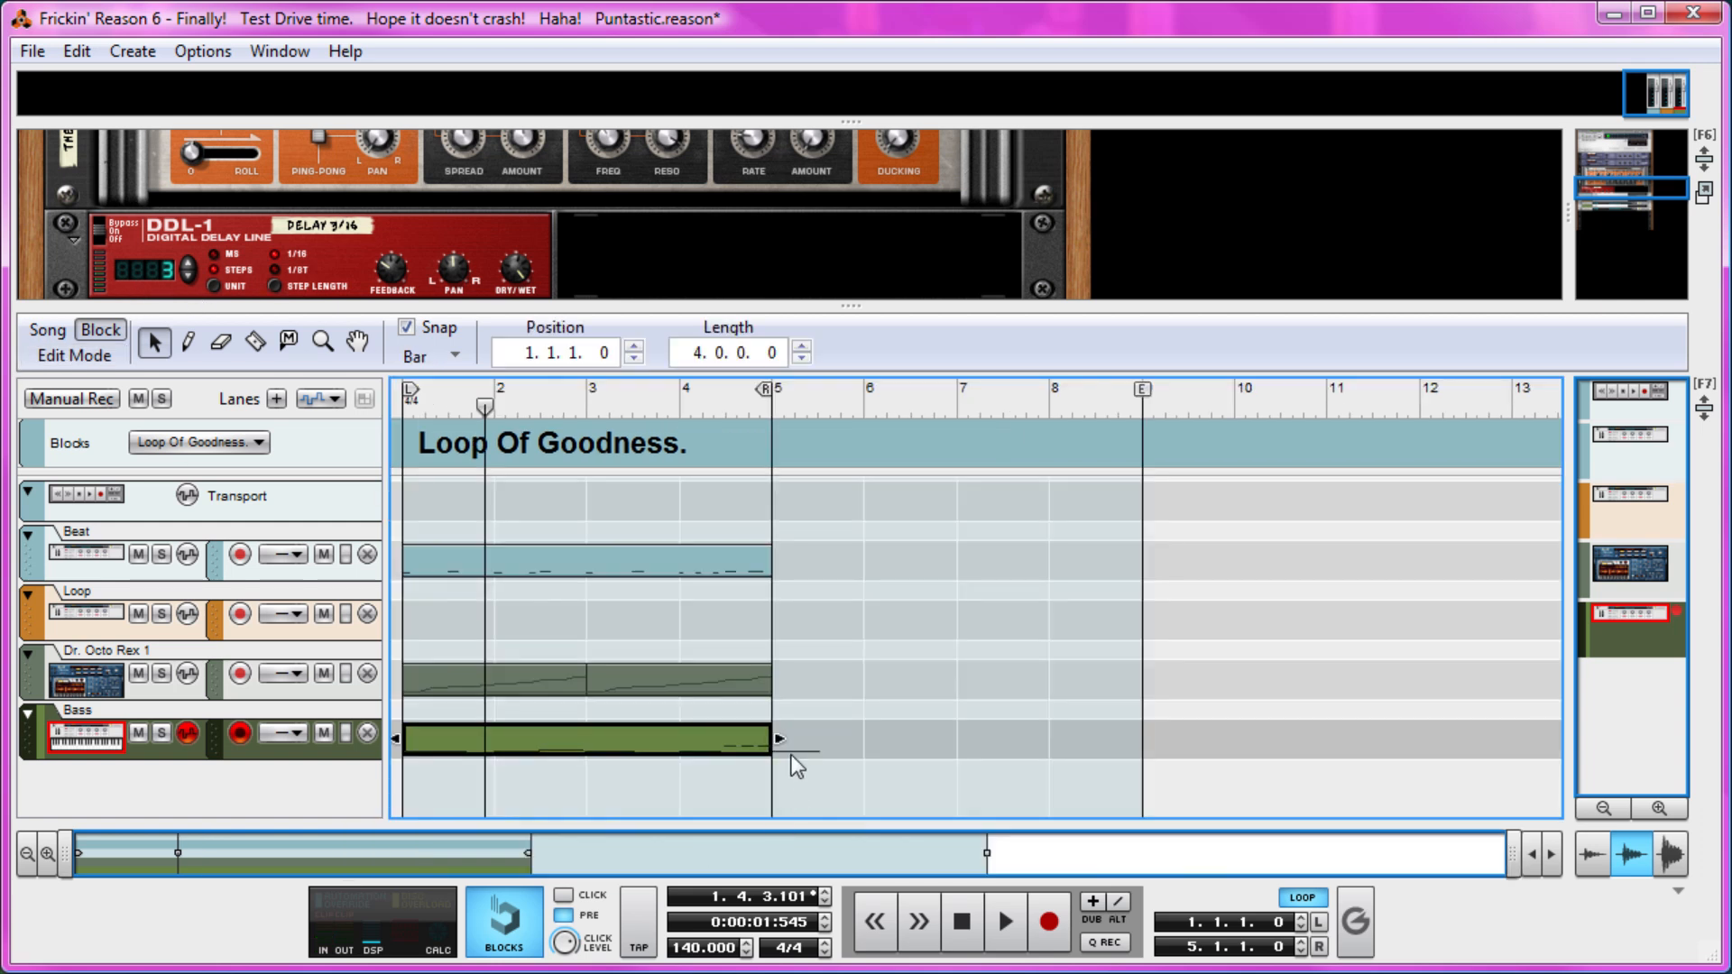
right_click(727, 745)
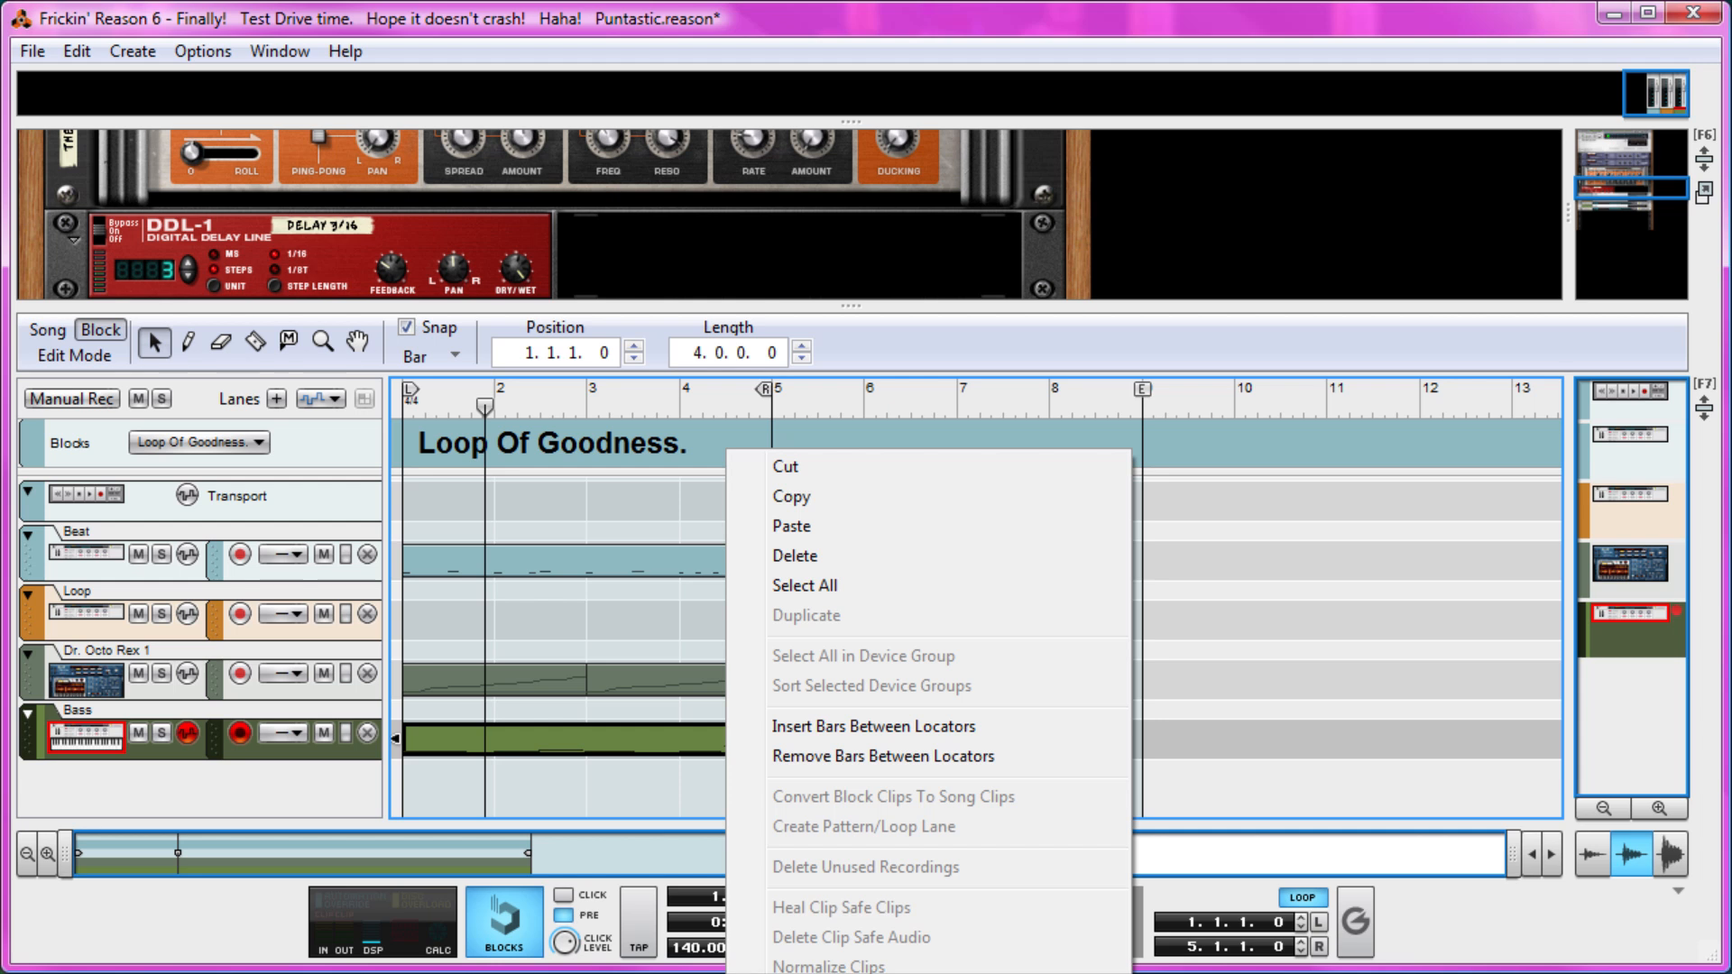
click(476, 823)
double_click(500, 748)
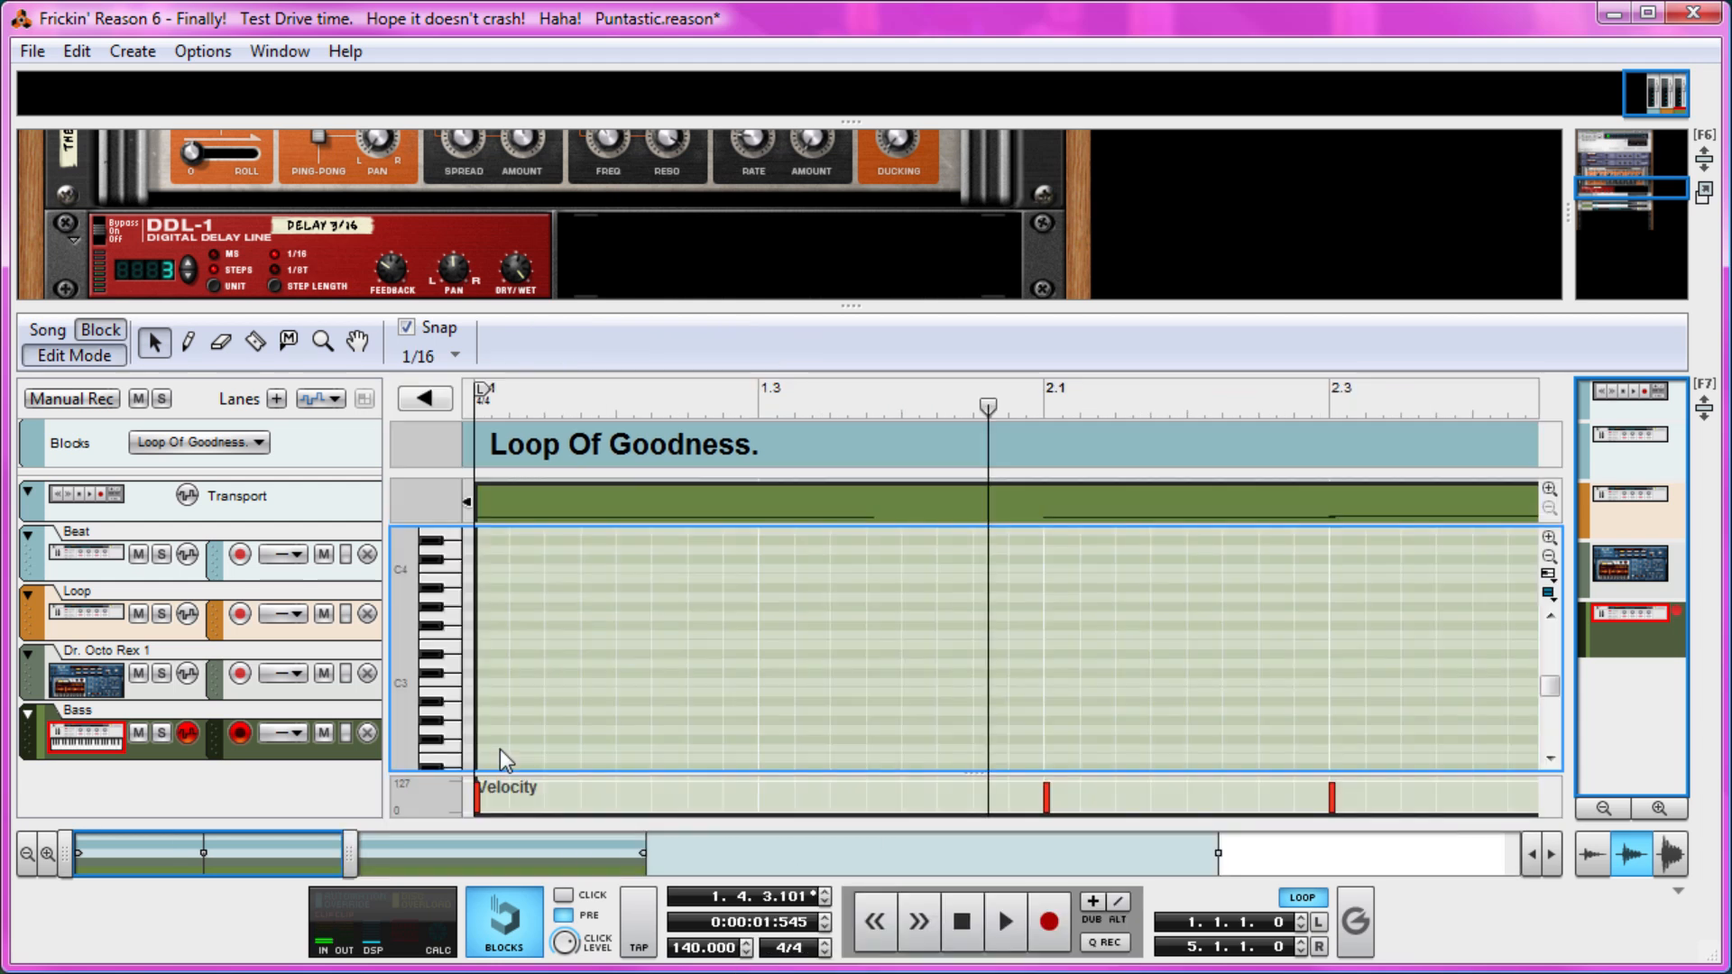
Shorten the first C1 bass note to end at about 1.3 and play the loop from the start.
click(513, 669)
key(Delete)
key(KP_0)
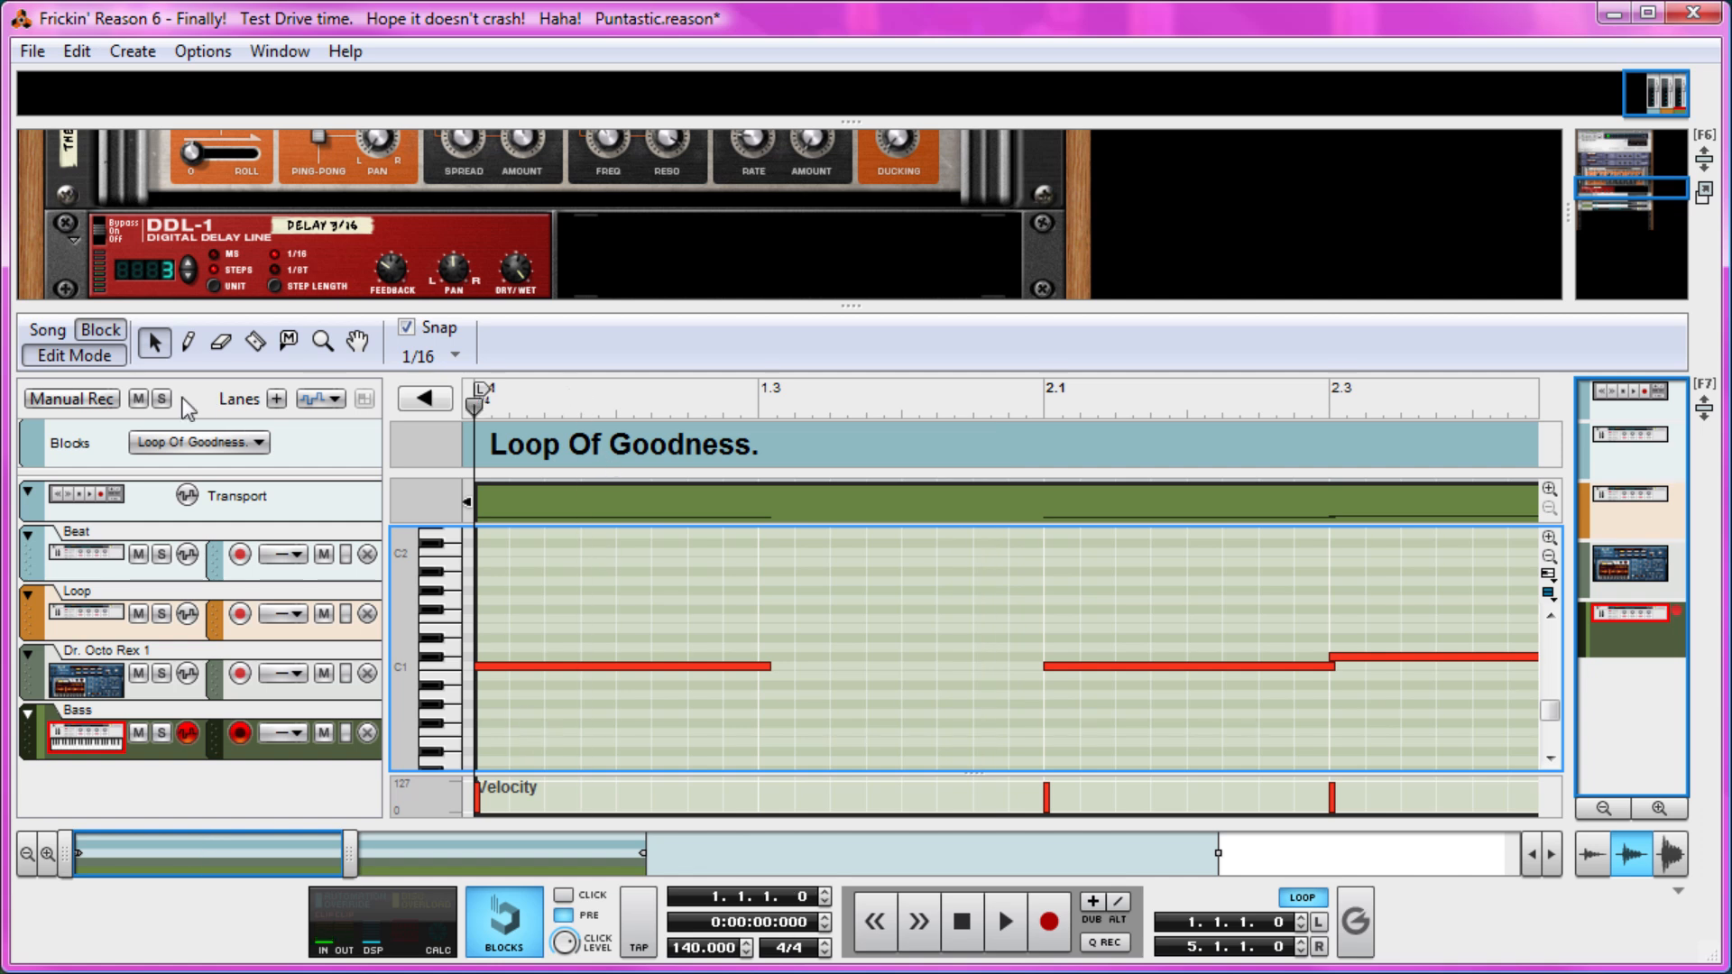
key(space)
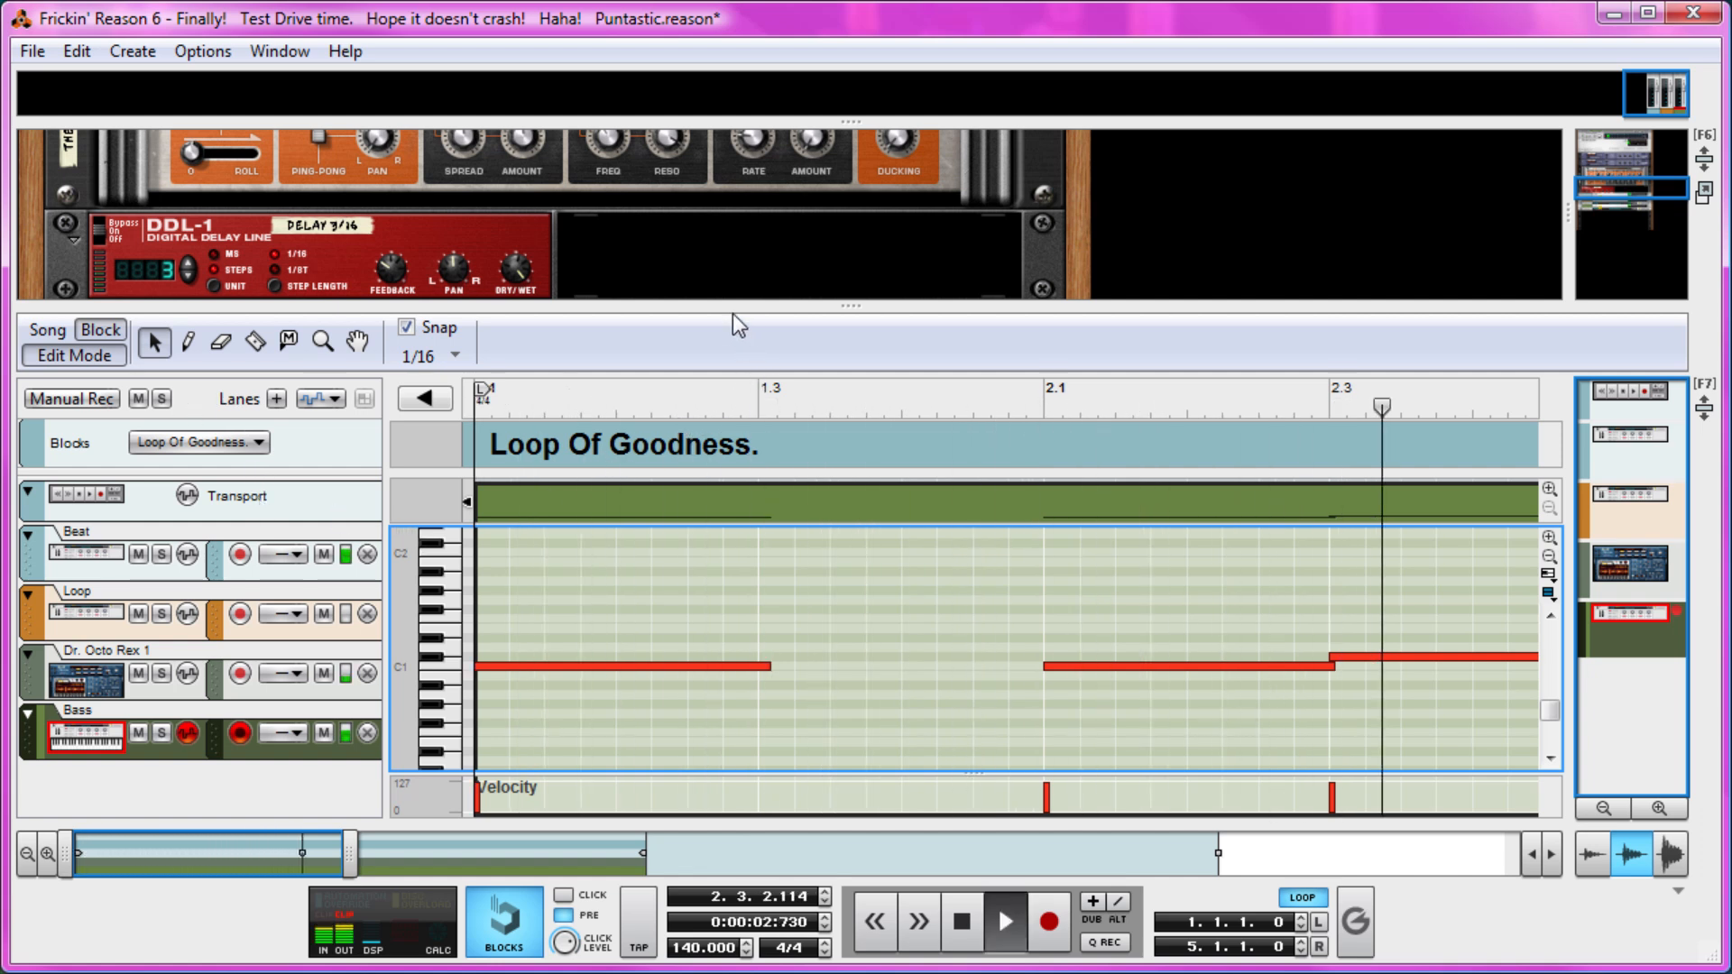
Unfold the Bass Combinator, stop playback and set the SubTractor's polyphony to 1.
drag(727, 306, 755, 808)
click(75, 529)
scroll(232, 507, down, 3)
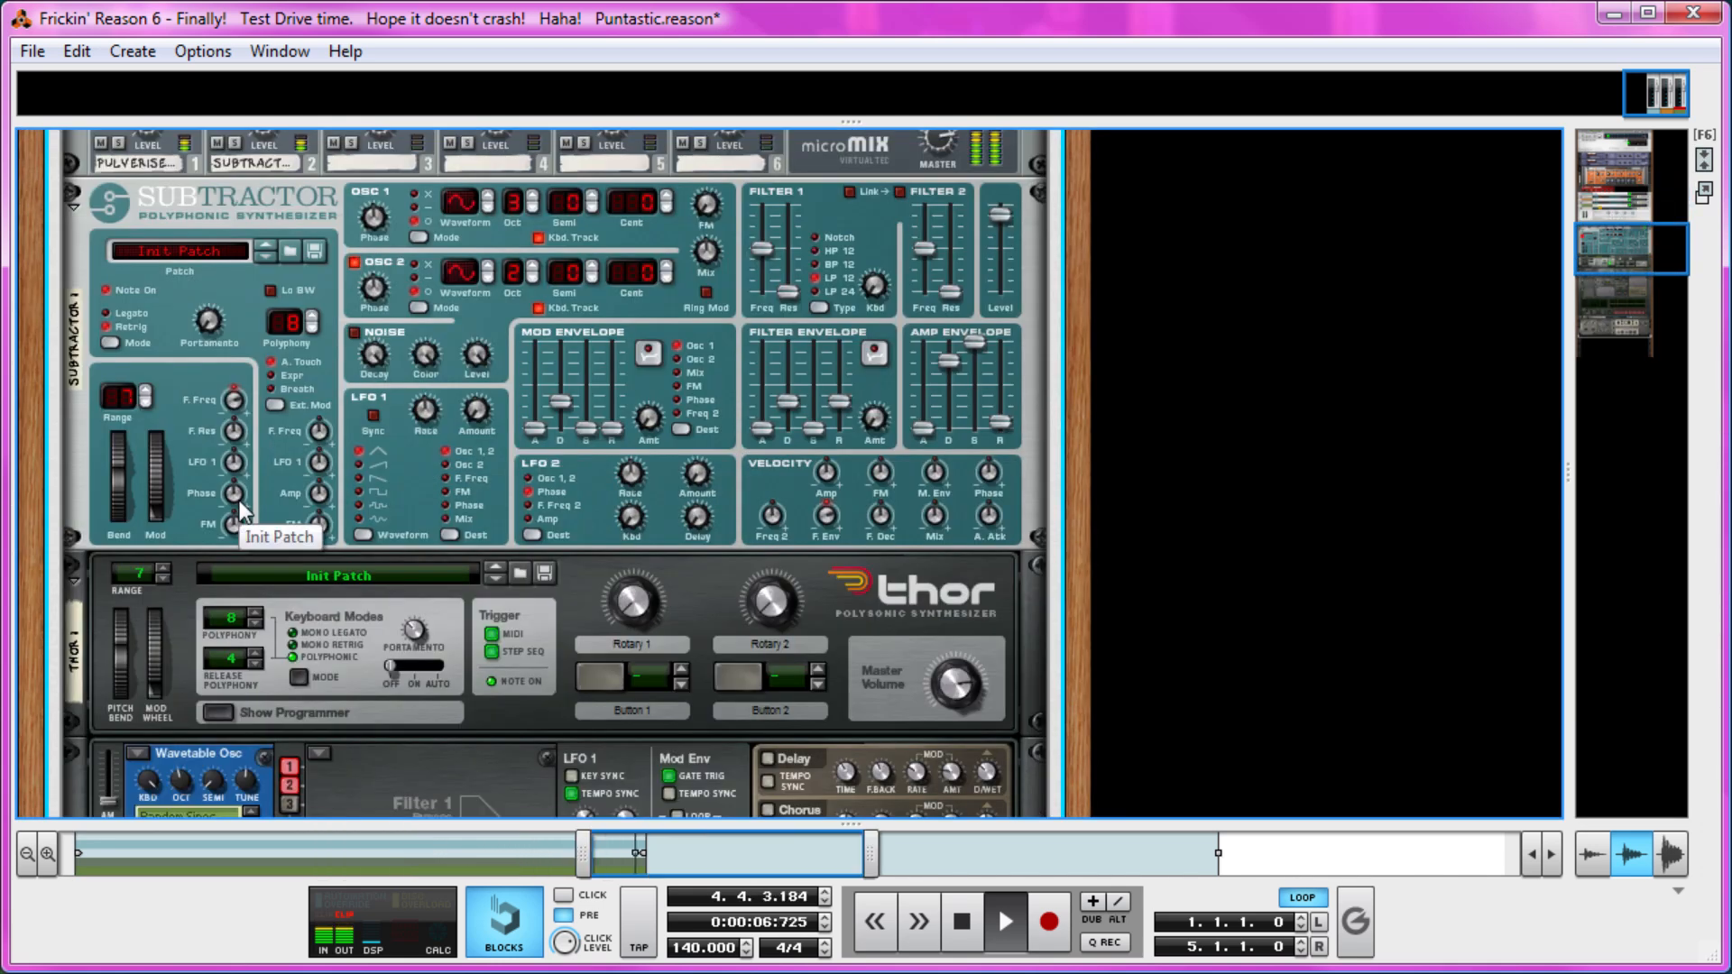
key(space)
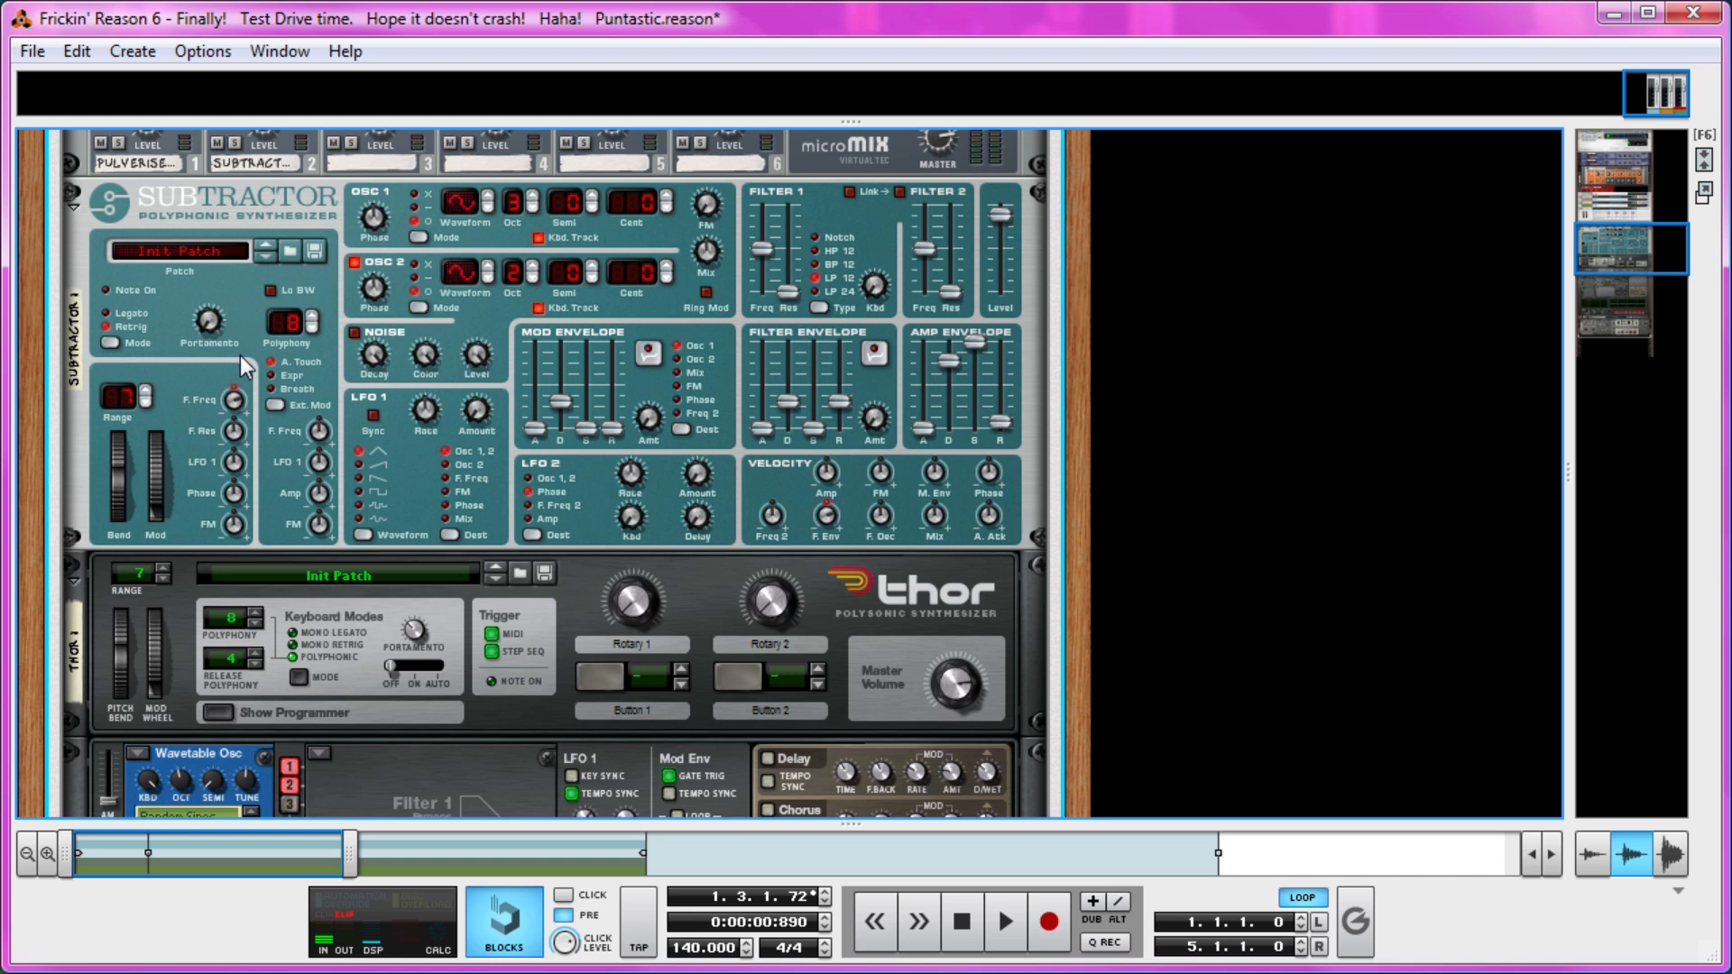
click(314, 326)
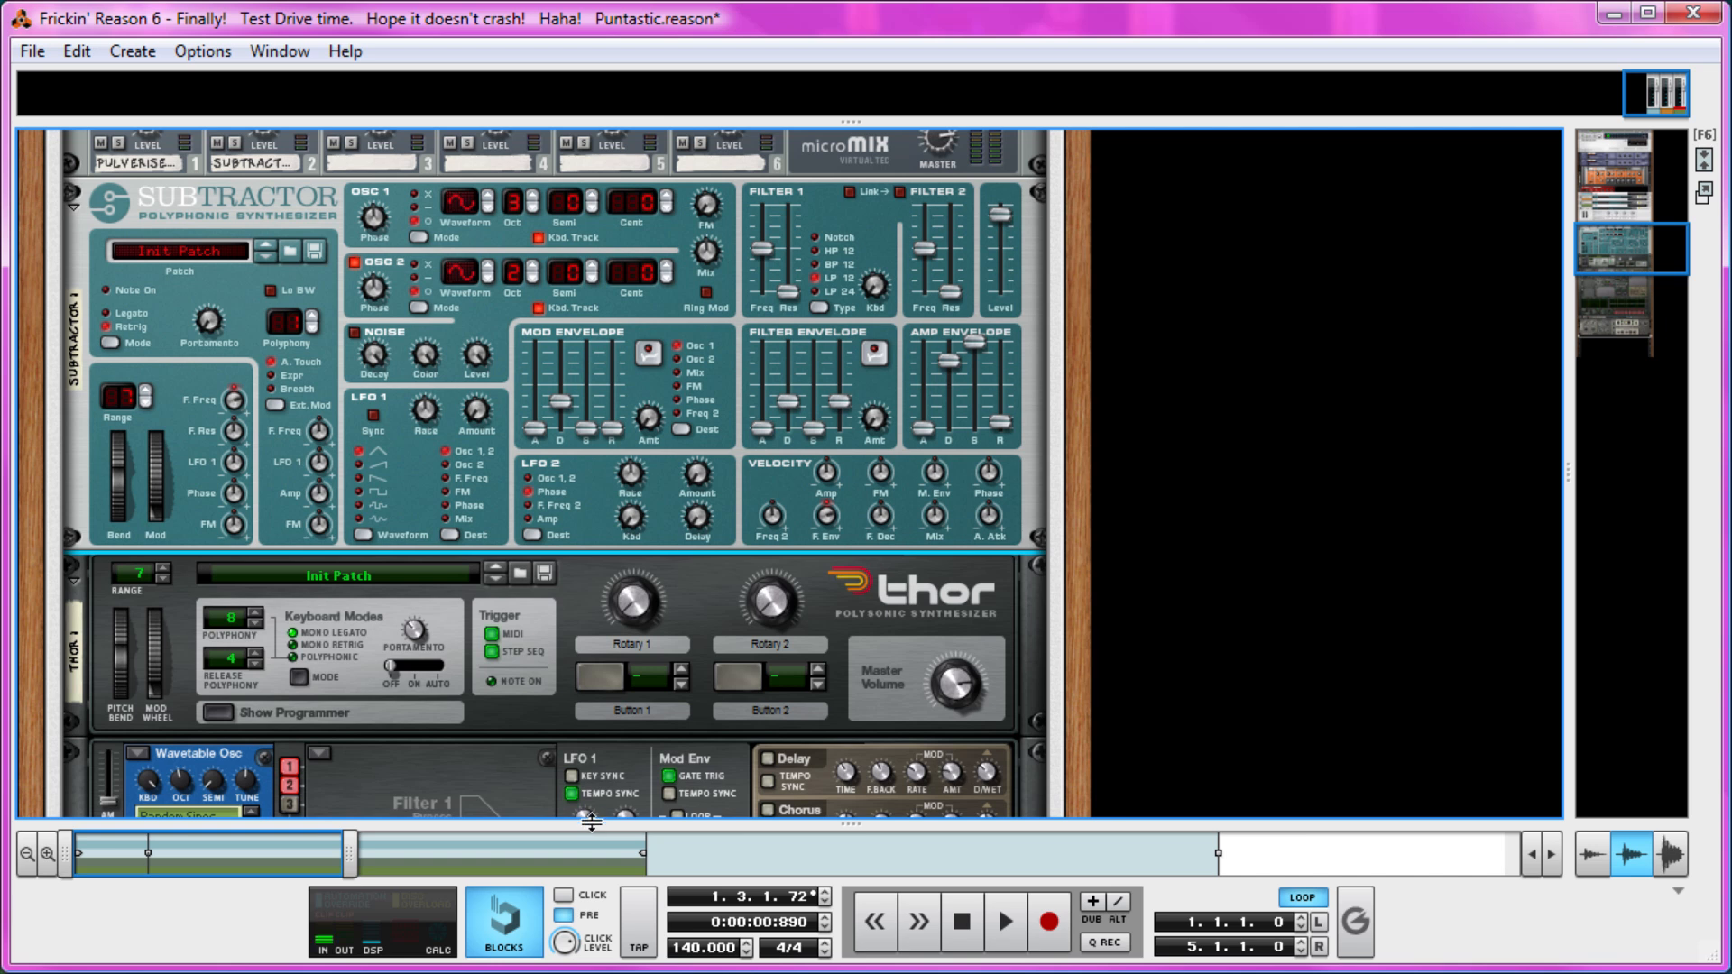
Trim the C1 note at bar 2 in the Bass clip so it ends at 2.3, where the next note starts.
drag(591, 821, 559, 175)
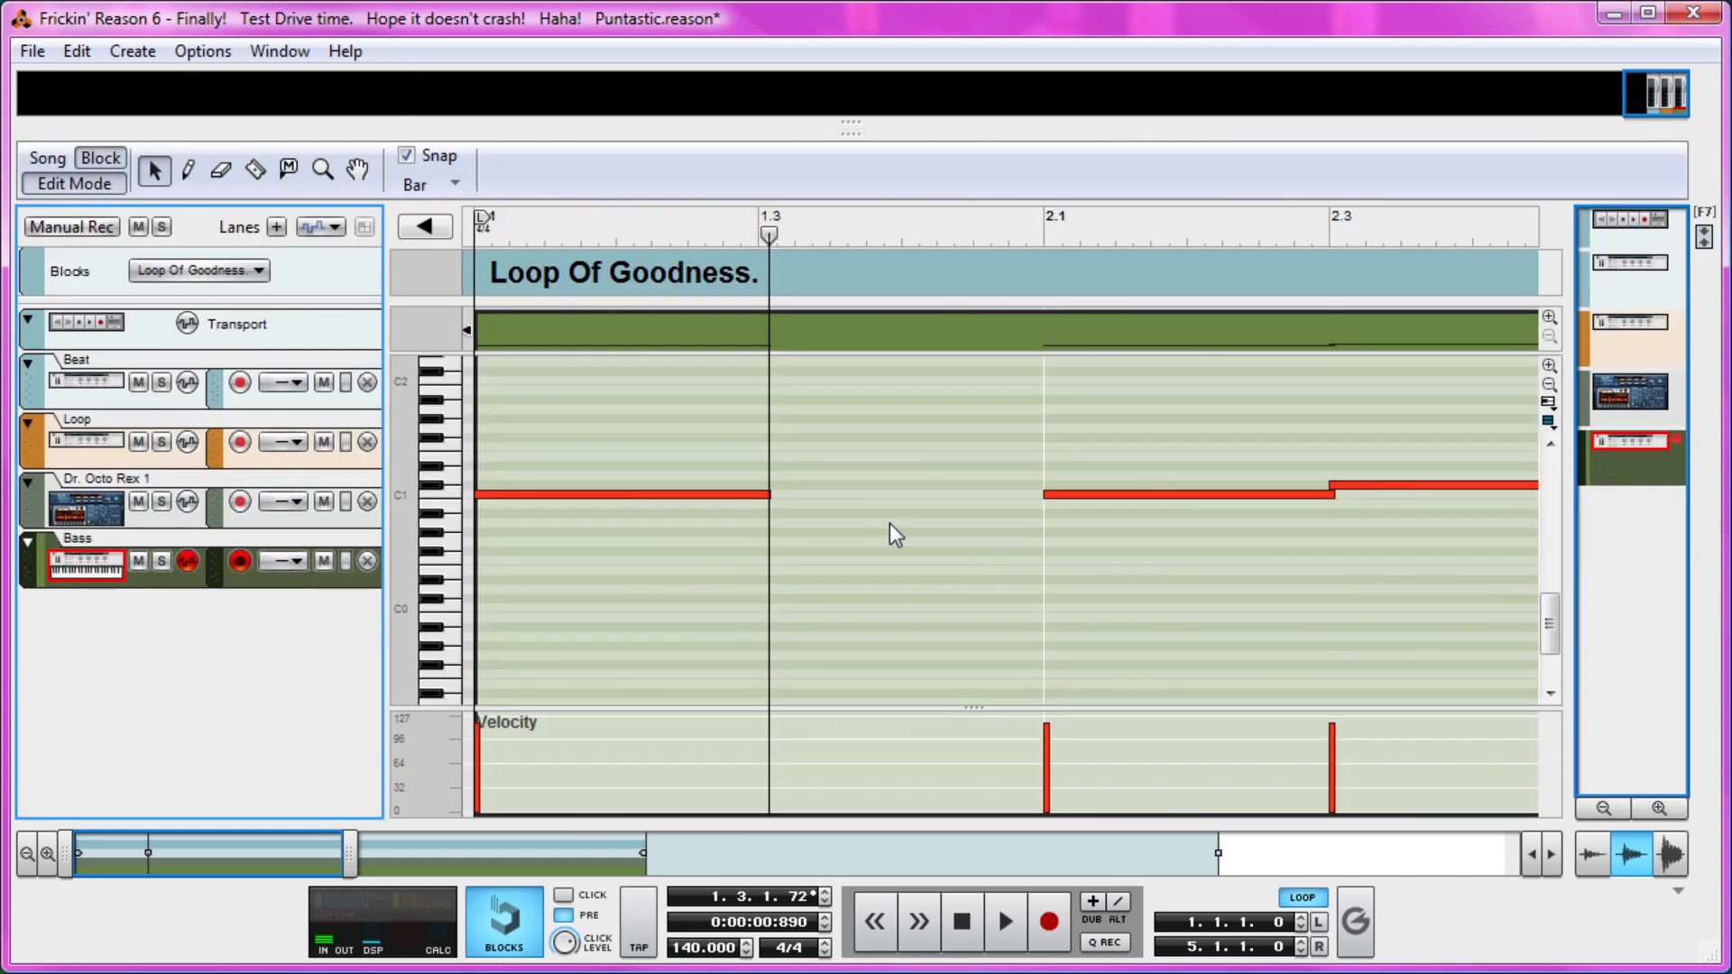
drag(950, 416, 1107, 424)
drag(942, 537, 956, 456)
drag(1050, 494, 1165, 435)
drag(1328, 485, 1331, 486)
drag(1469, 614, 1274, 444)
drag(1342, 502, 1300, 517)
click(1295, 532)
drag(635, 227, 2, 231)
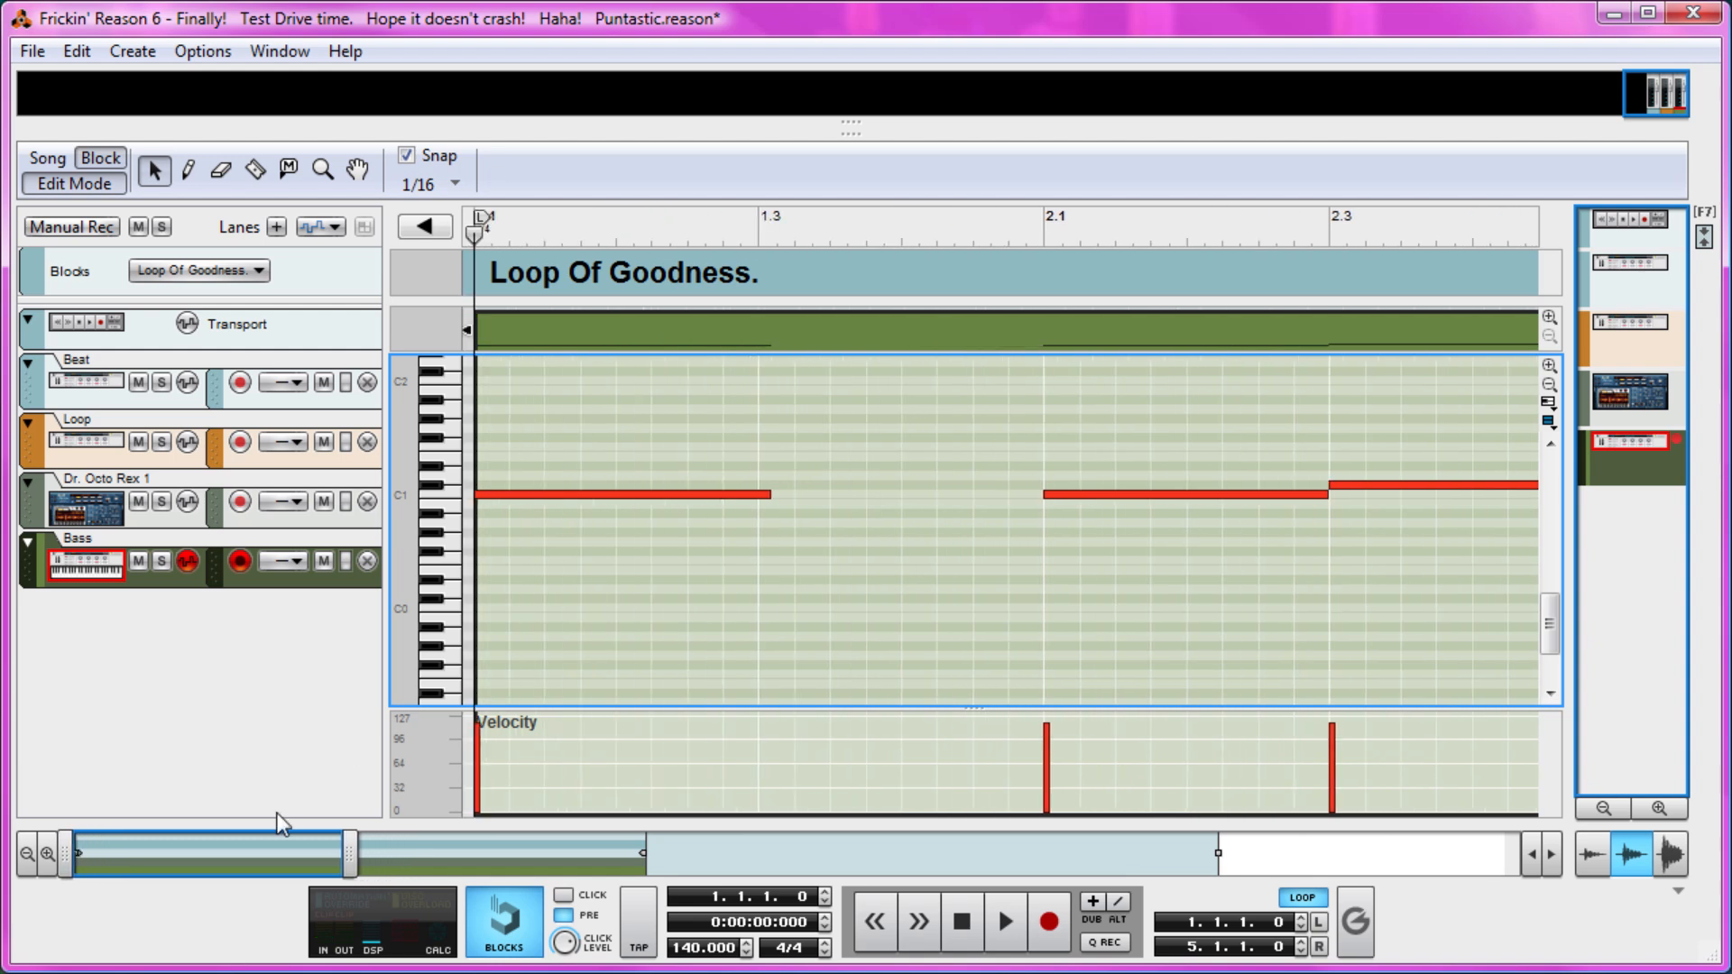
Audition bar 4 of the Bass clip and delete the long C1 note at its start.
drag(324, 852, 639, 841)
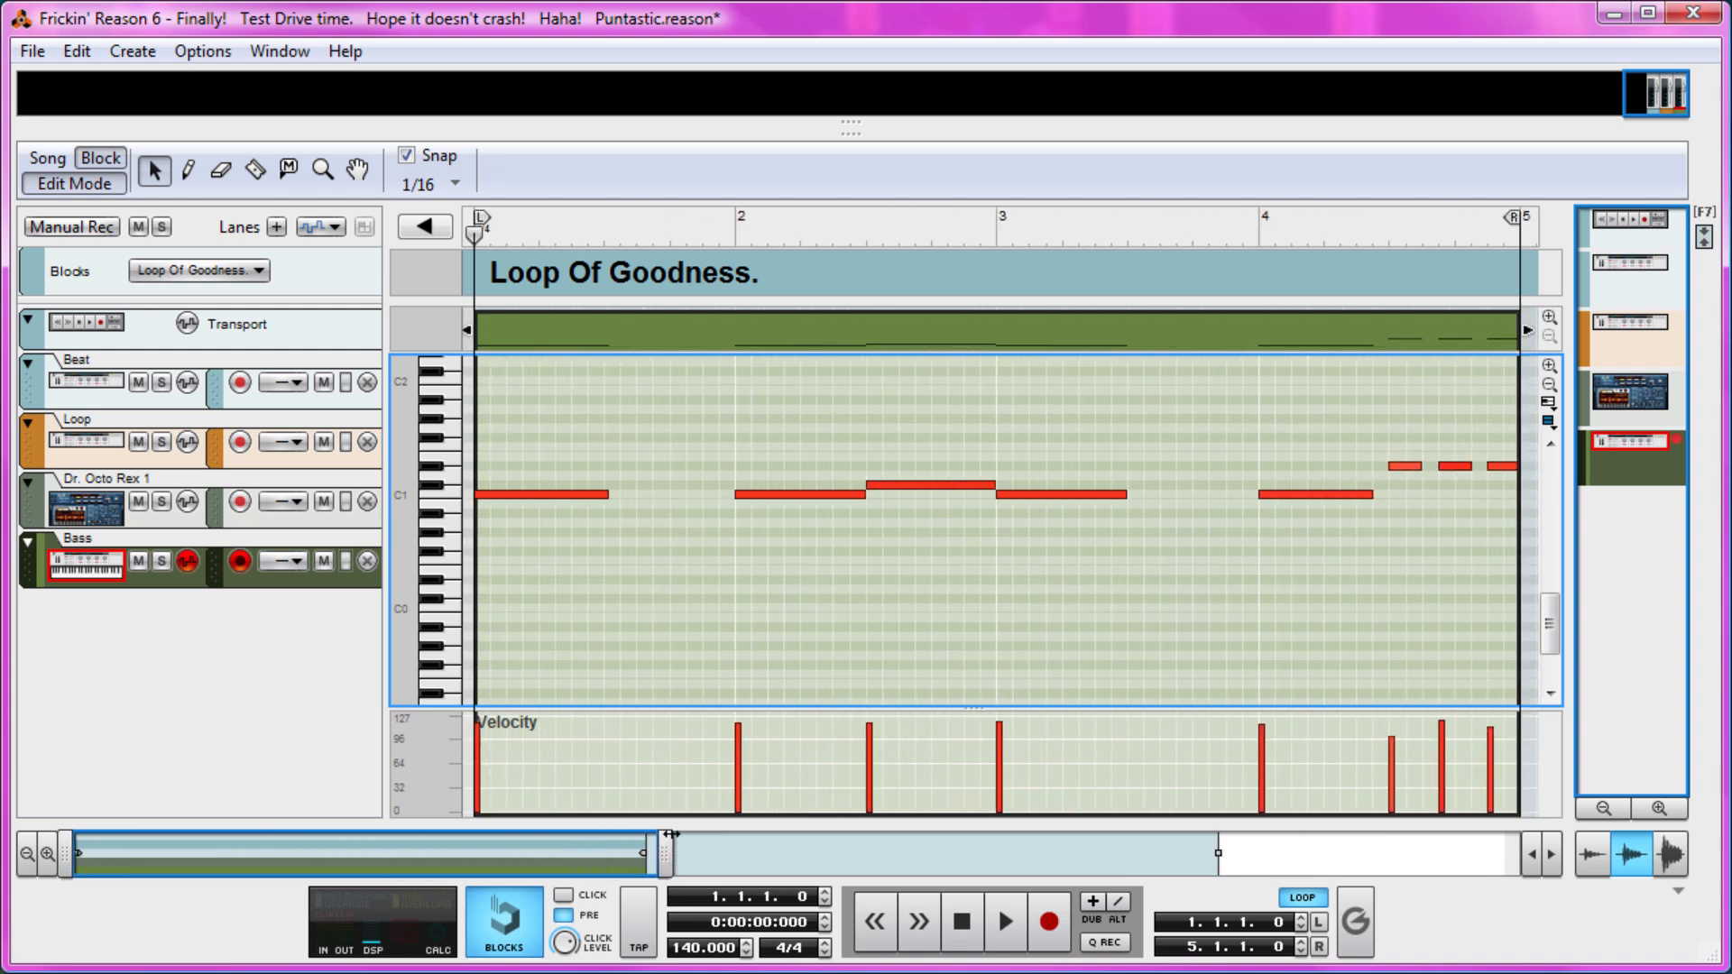
click(1259, 233)
key(space)
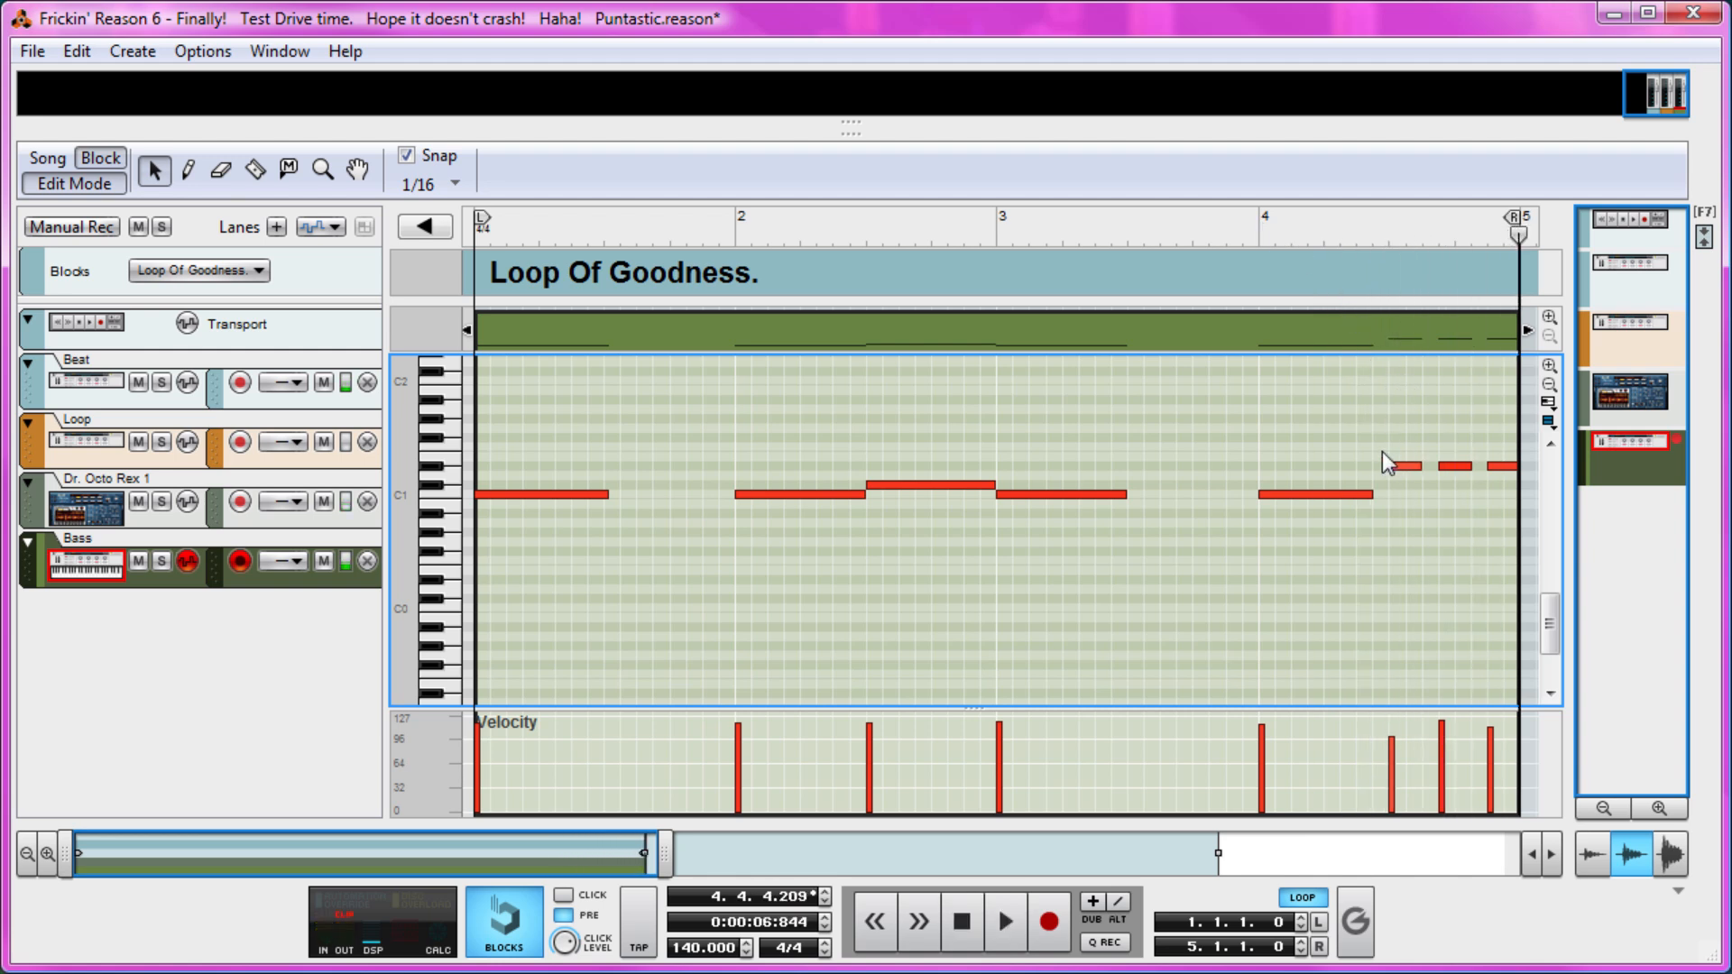
click(1364, 493)
key(Delete)
Copy the three short D#1 notes from 4.3 to the start of bar 4 and delete the originals.
drag(1375, 442, 1522, 489)
click(1501, 468)
drag(1391, 443, 1410, 498)
key(ctrl+c)
click(1153, 221)
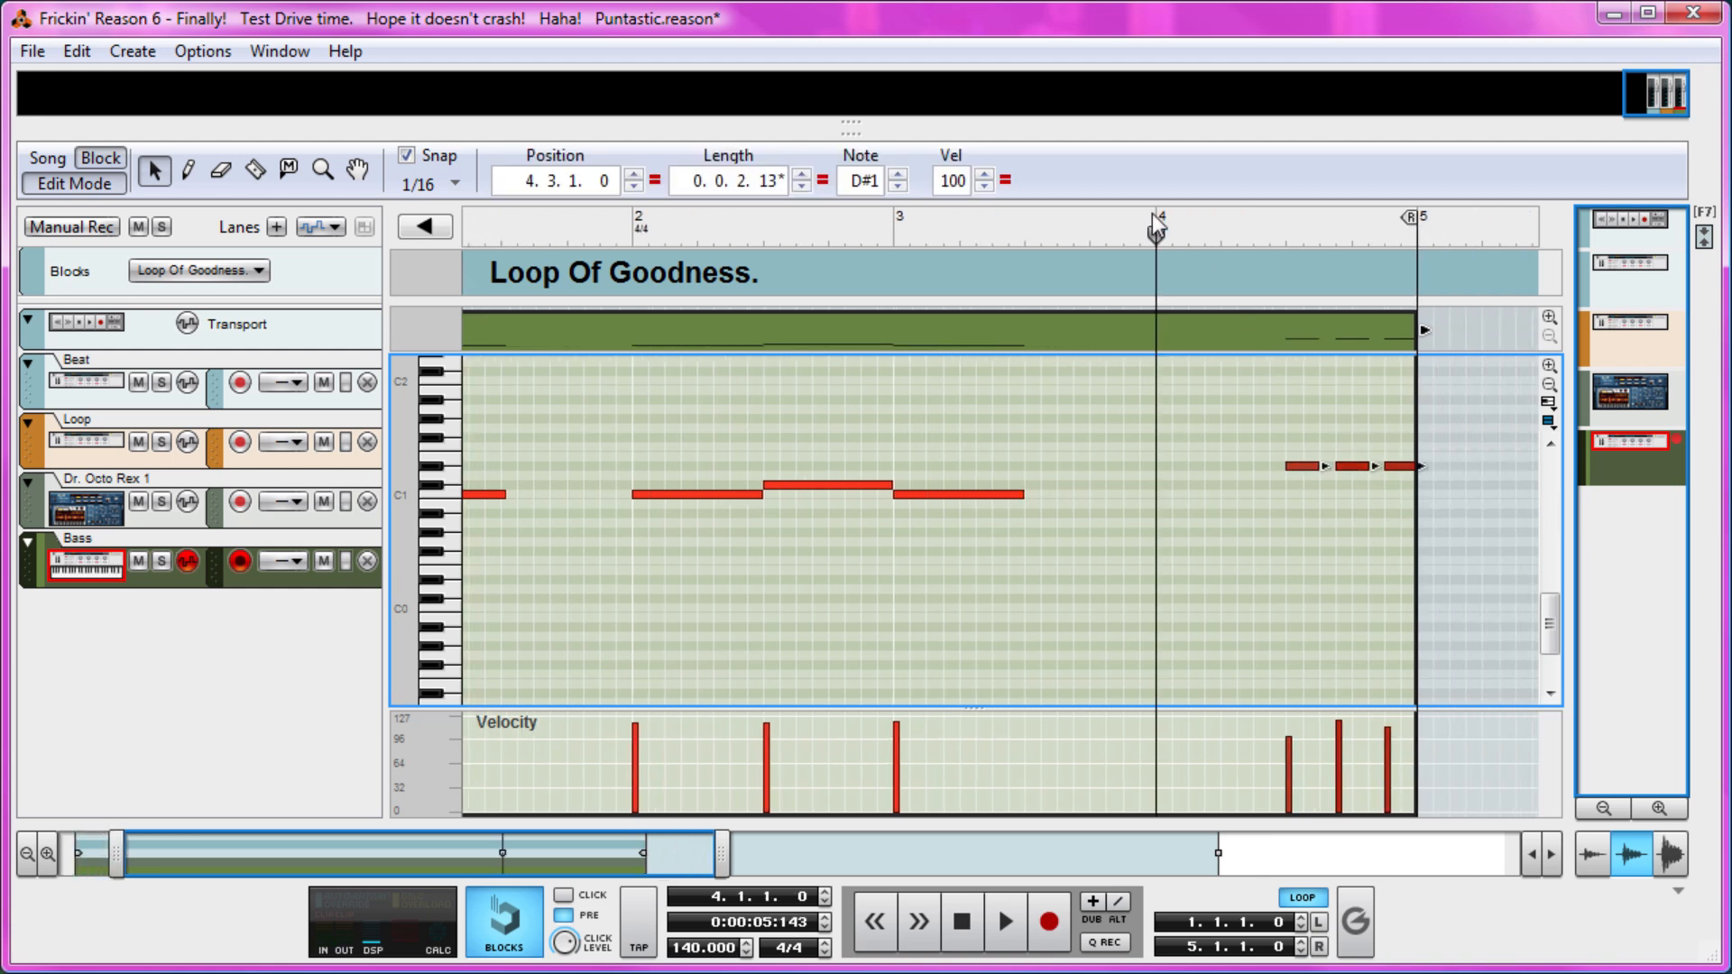
key(ctrl+v)
mouse_move(1303, 422)
mouse_down()
mouse_move(1443, 496)
mouse_move(1389, 440)
mouse_move(1427, 431)
mouse_move(1304, 487)
mouse_up()
key(Delete)
Transpose the three short notes at bar 4 down to C1 and audition the bar.
drag(1304, 442, 1166, 489)
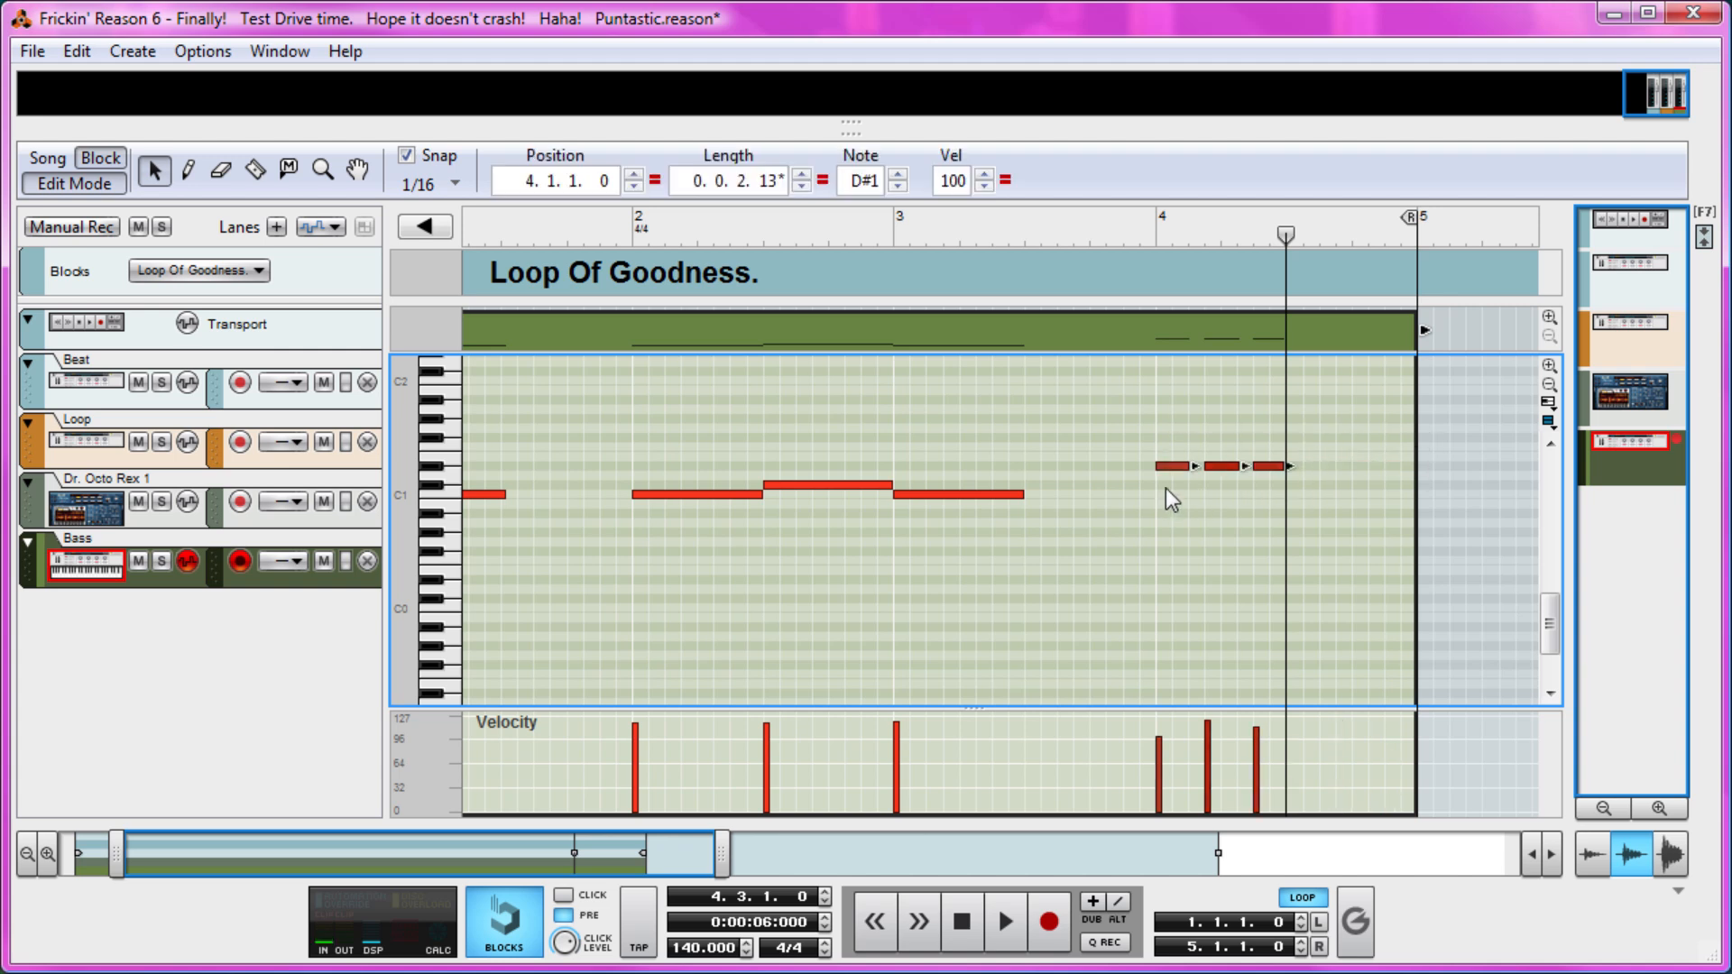
click(899, 186)
click(899, 187)
click(898, 187)
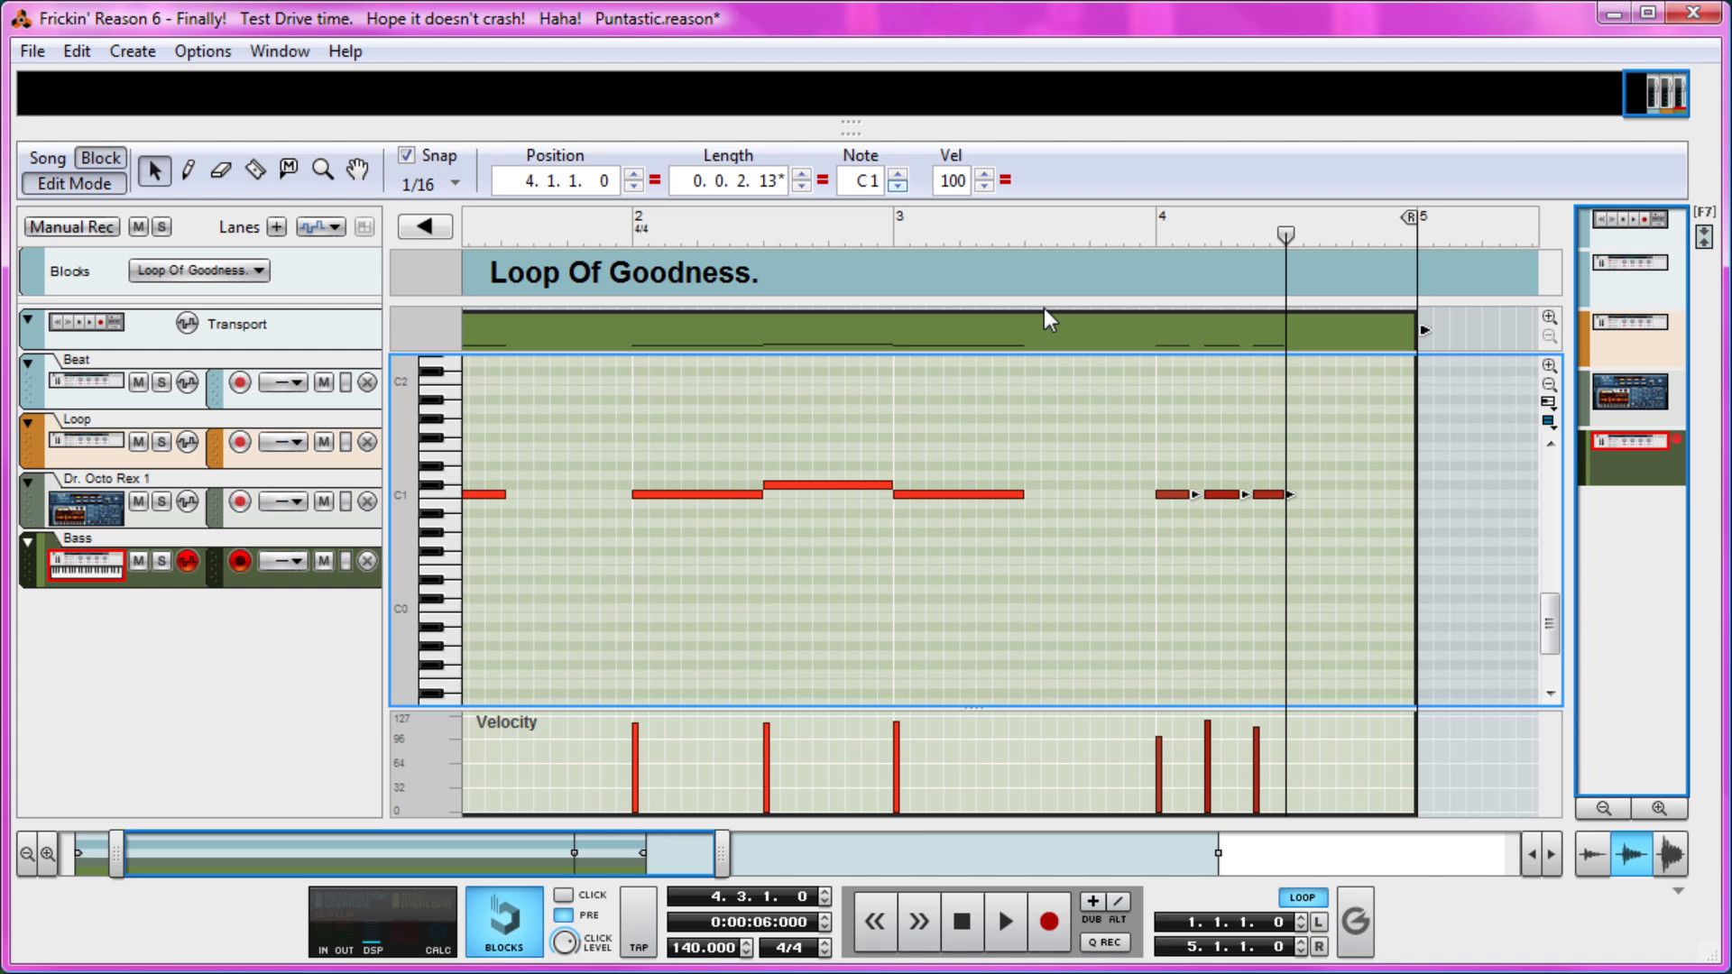
click(1156, 237)
key(space)
key(space)
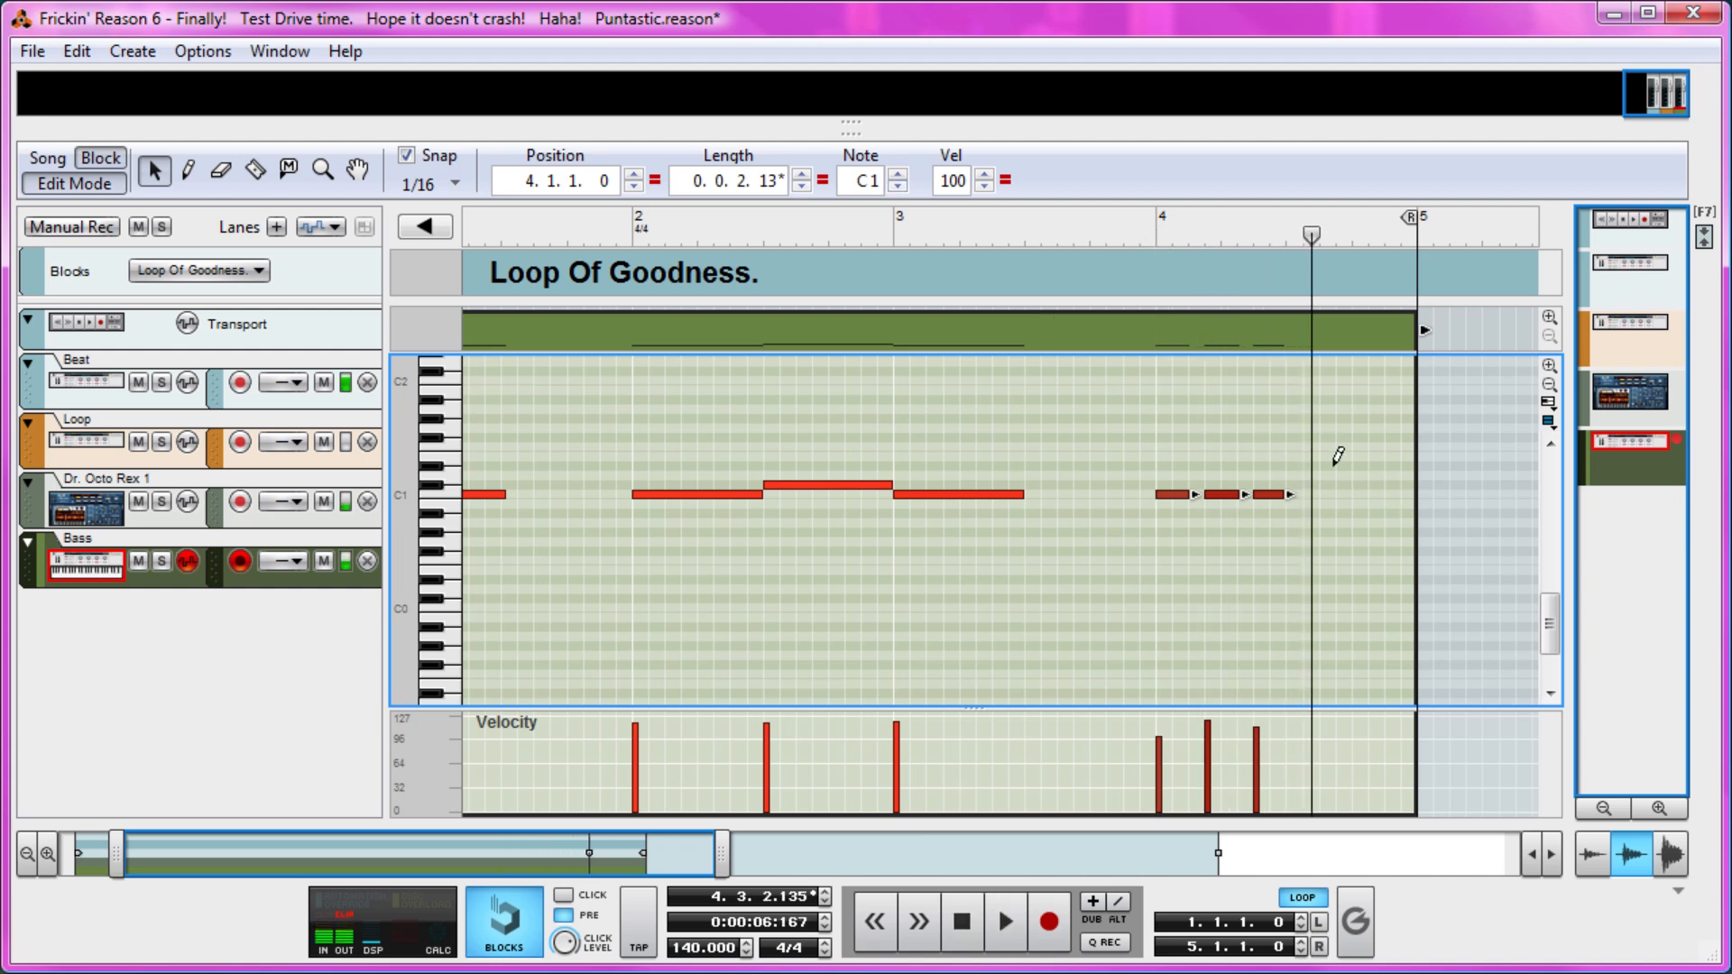
Add a two-beat D#1 note at position 4.3 in the Bass clip and save the song.
key(w)
drag(1284, 486, 1300, 482)
key(ctrl+z)
click(1292, 456)
key(q)
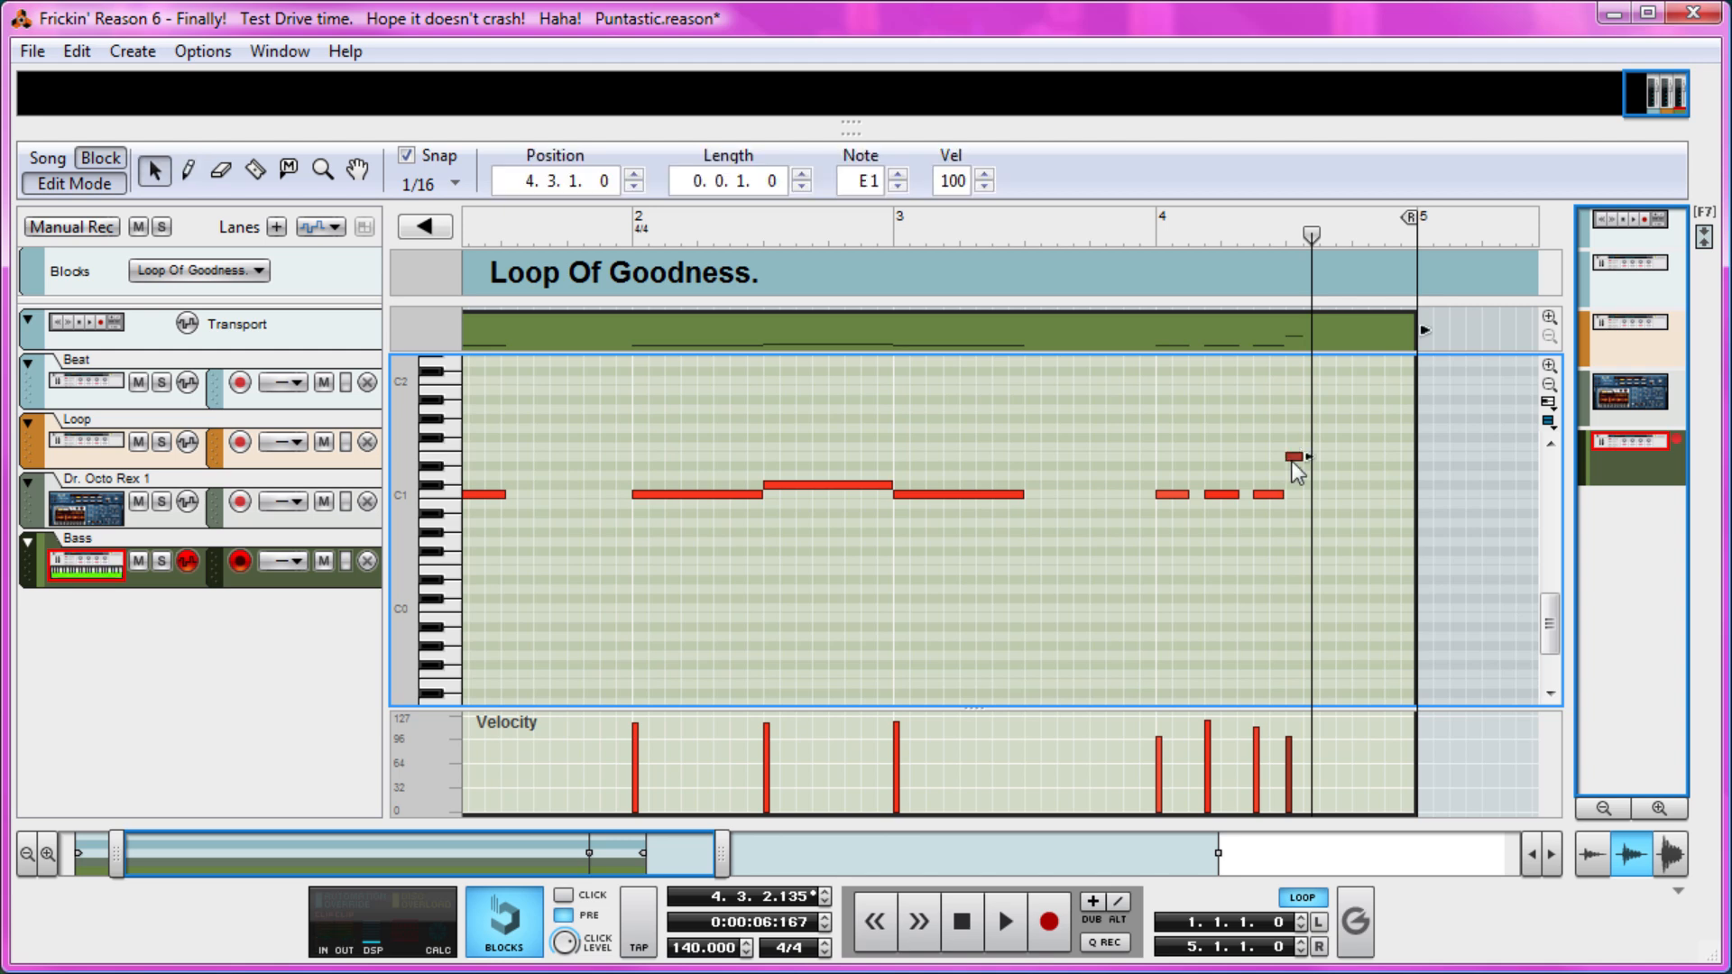
drag(1308, 458, 1418, 457)
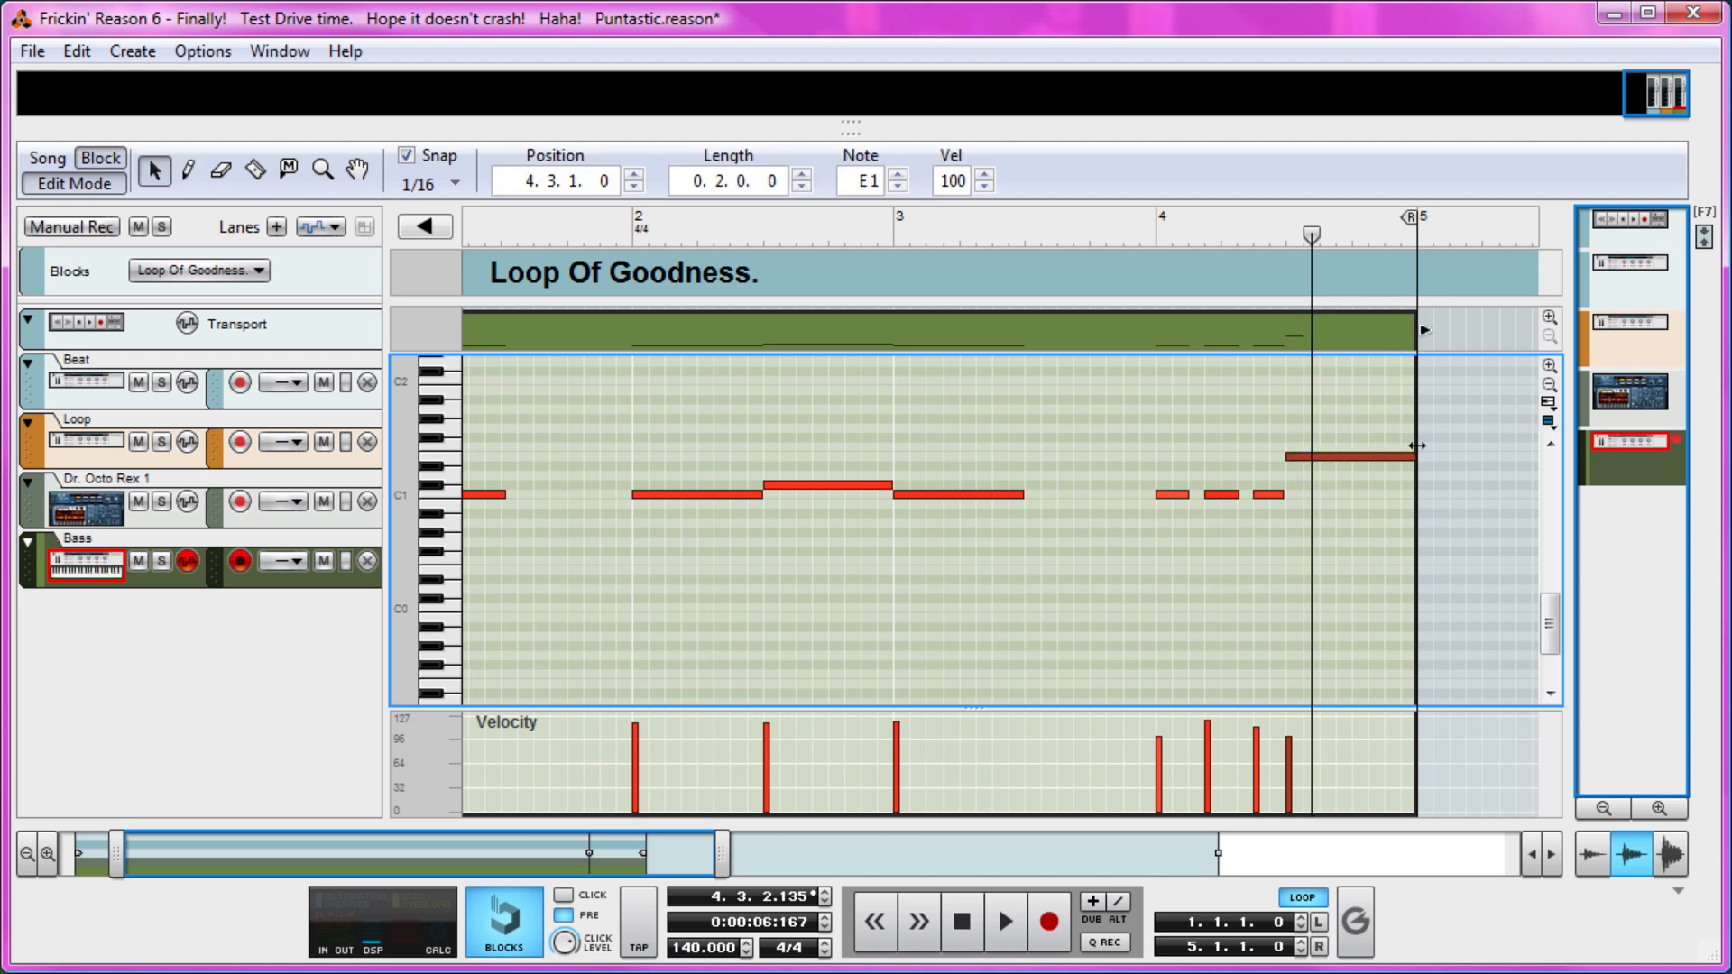
click(897, 185)
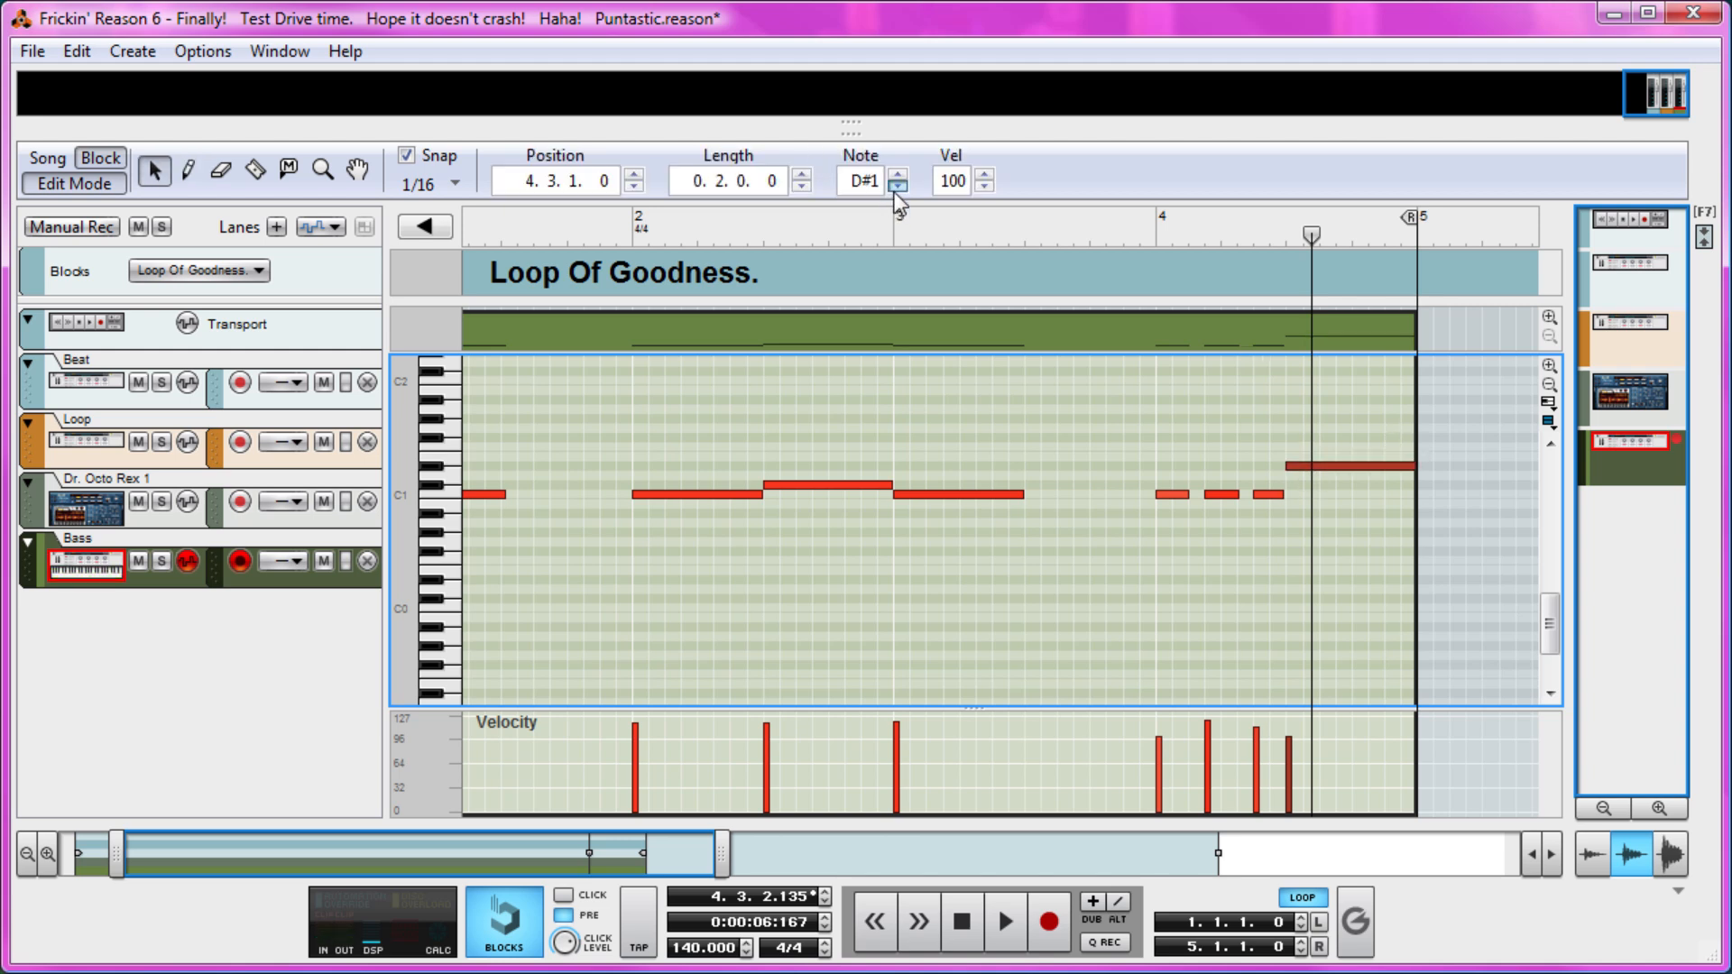
click(1311, 372)
key(ctrl+s)
Raise the velocities of all notes in the Bass clip to the maximum.
drag(1041, 226, 471, 231)
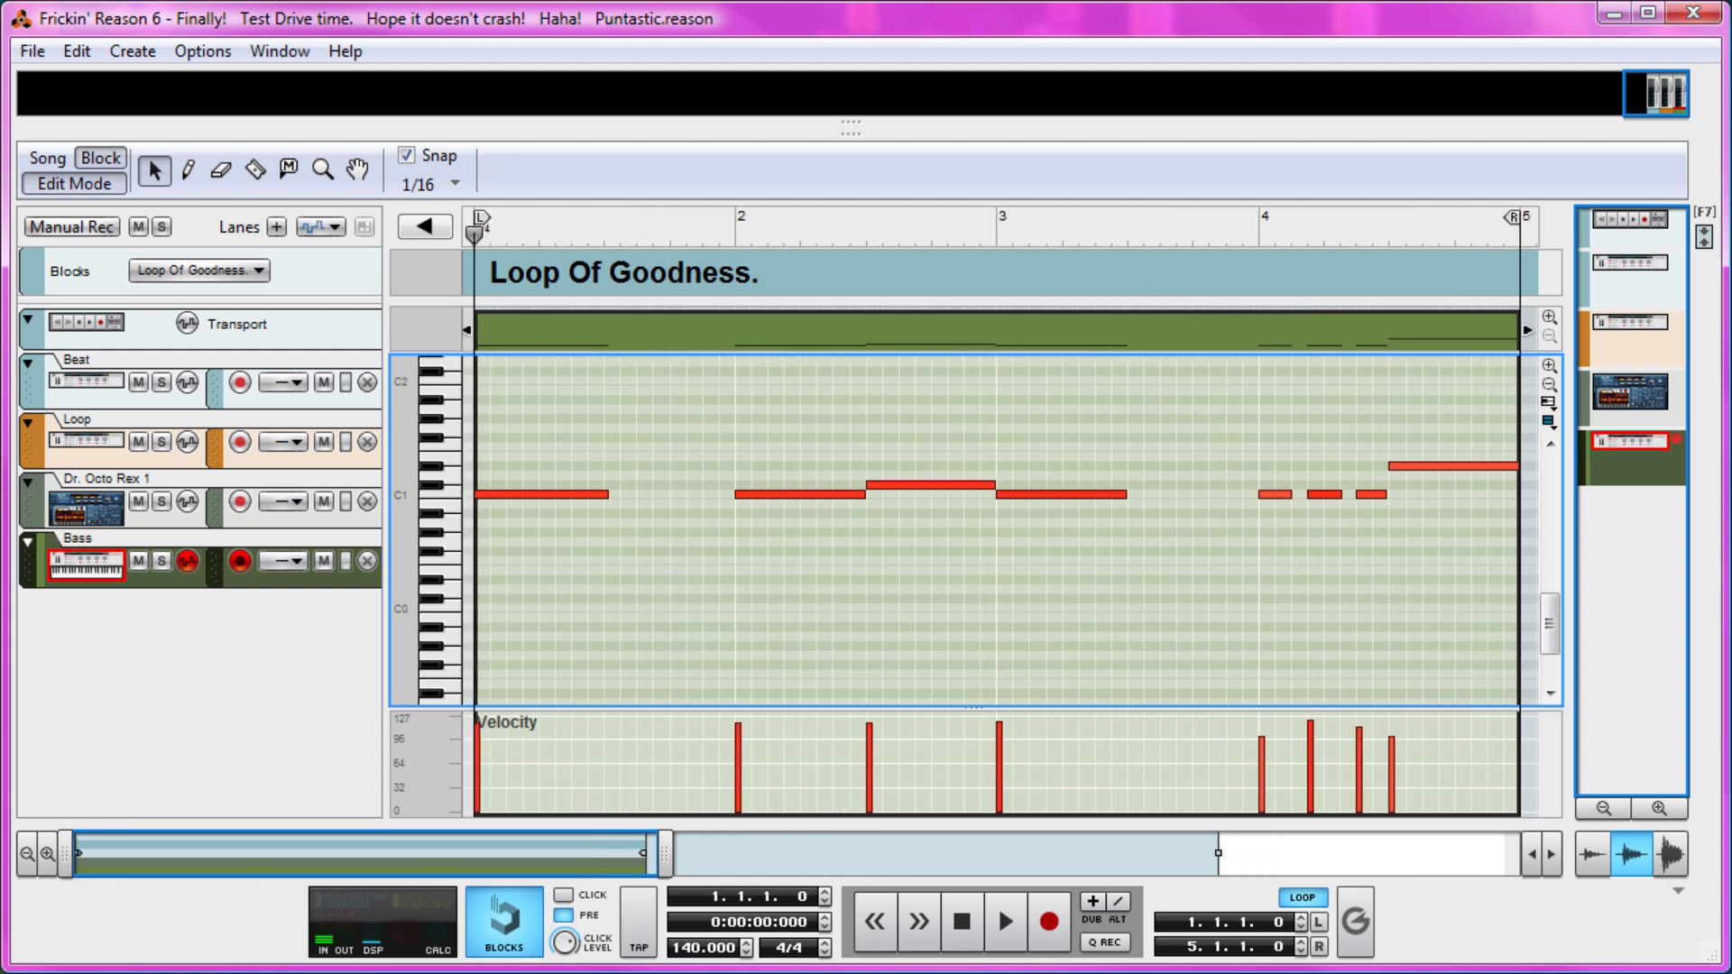
key(w)
drag(1446, 715, 386, 608)
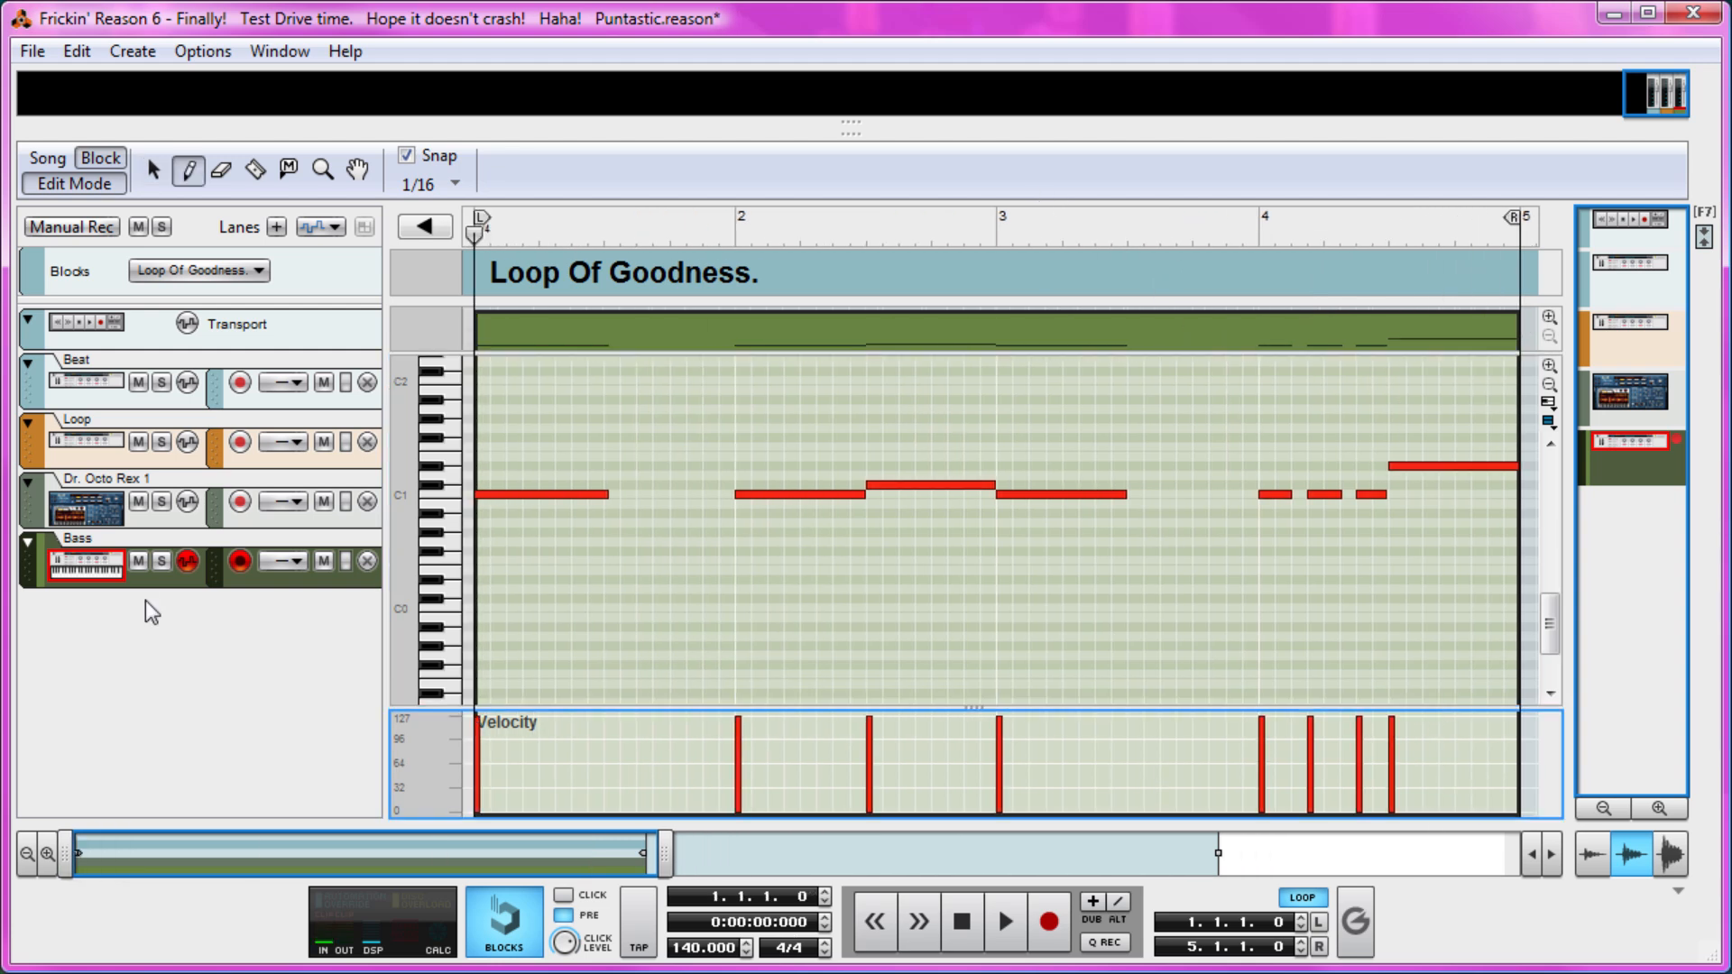
key(q)
click(641, 613)
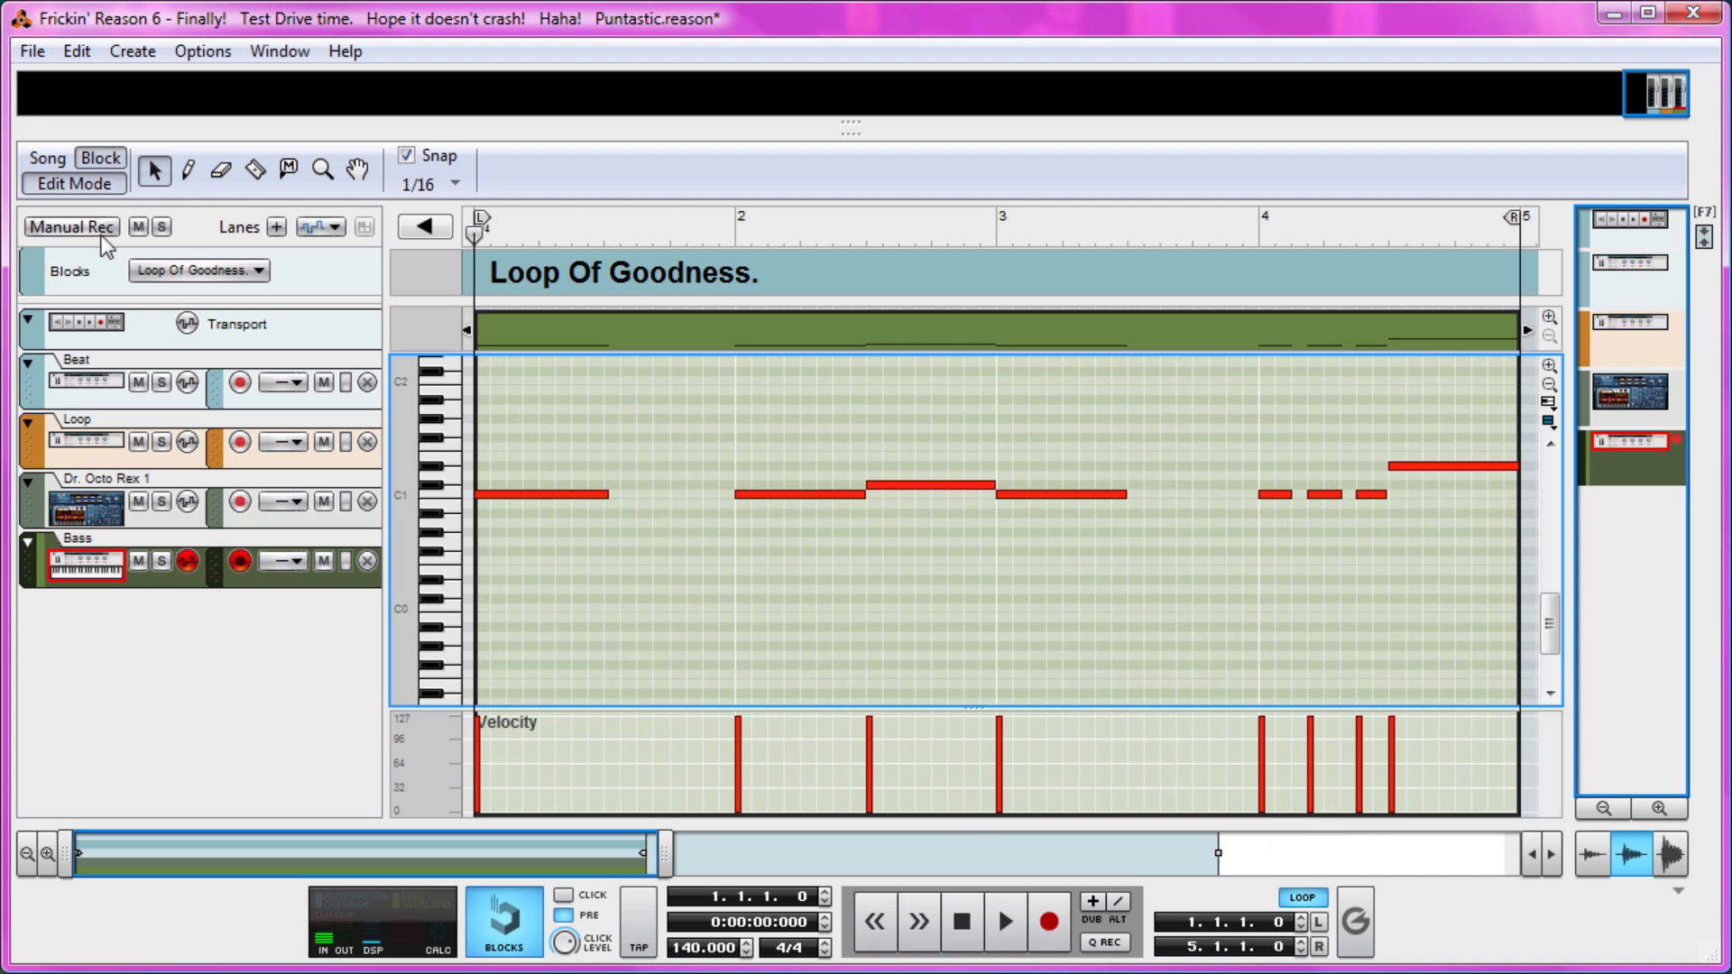
Leave note editing, play the loop in the block arrangement and save the song.
click(68, 185)
click(778, 641)
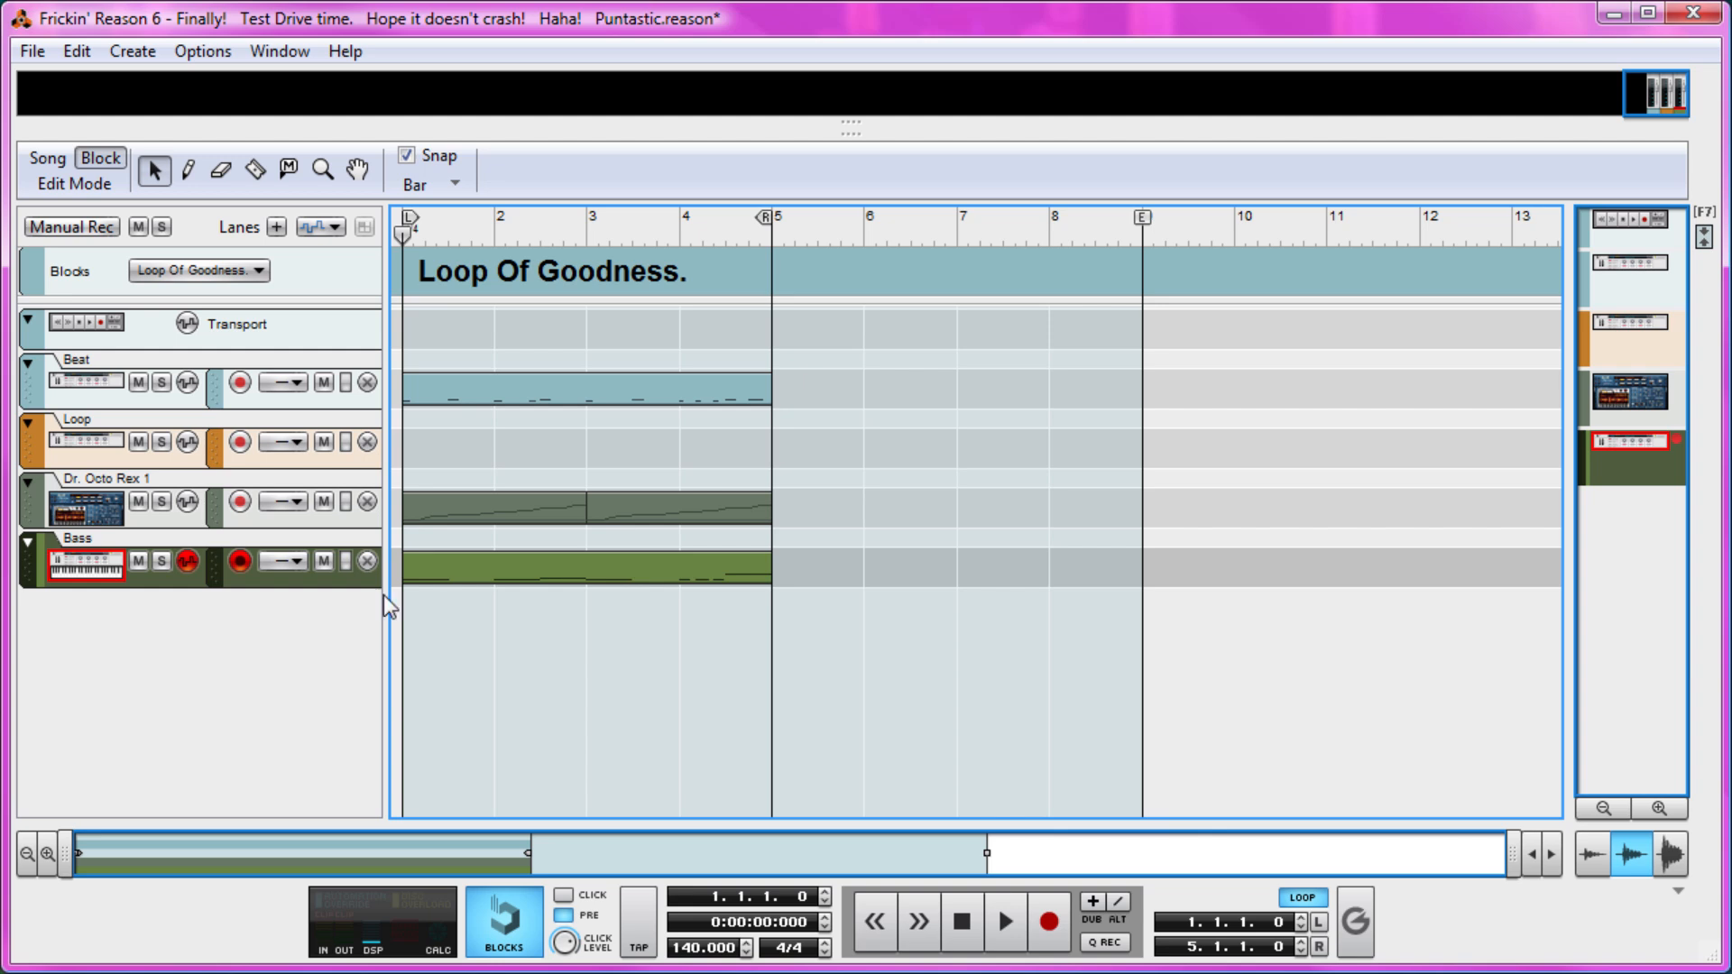
key(space)
drag(657, 131, 464, 783)
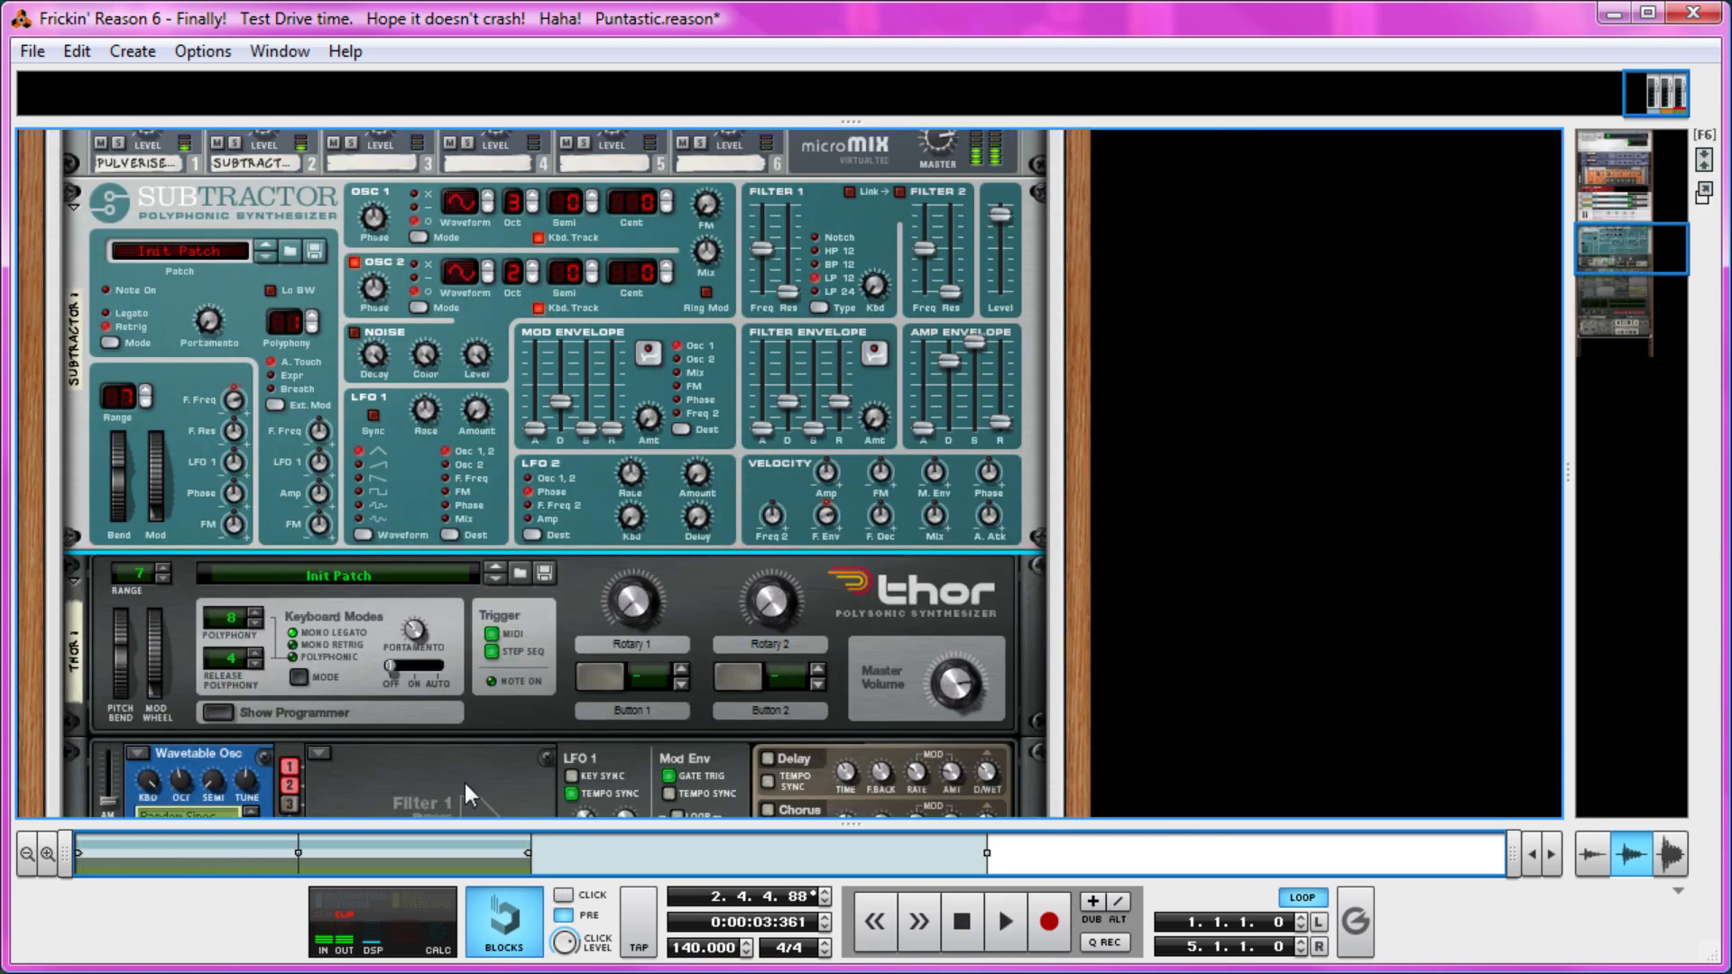
scroll(464, 783, down, 3)
key(ctrl+s)
Show the Bass Combinator's programmer and route Rotary 1 to Osc 1 Mod on Thor 1.
scroll(490, 738, up, 9)
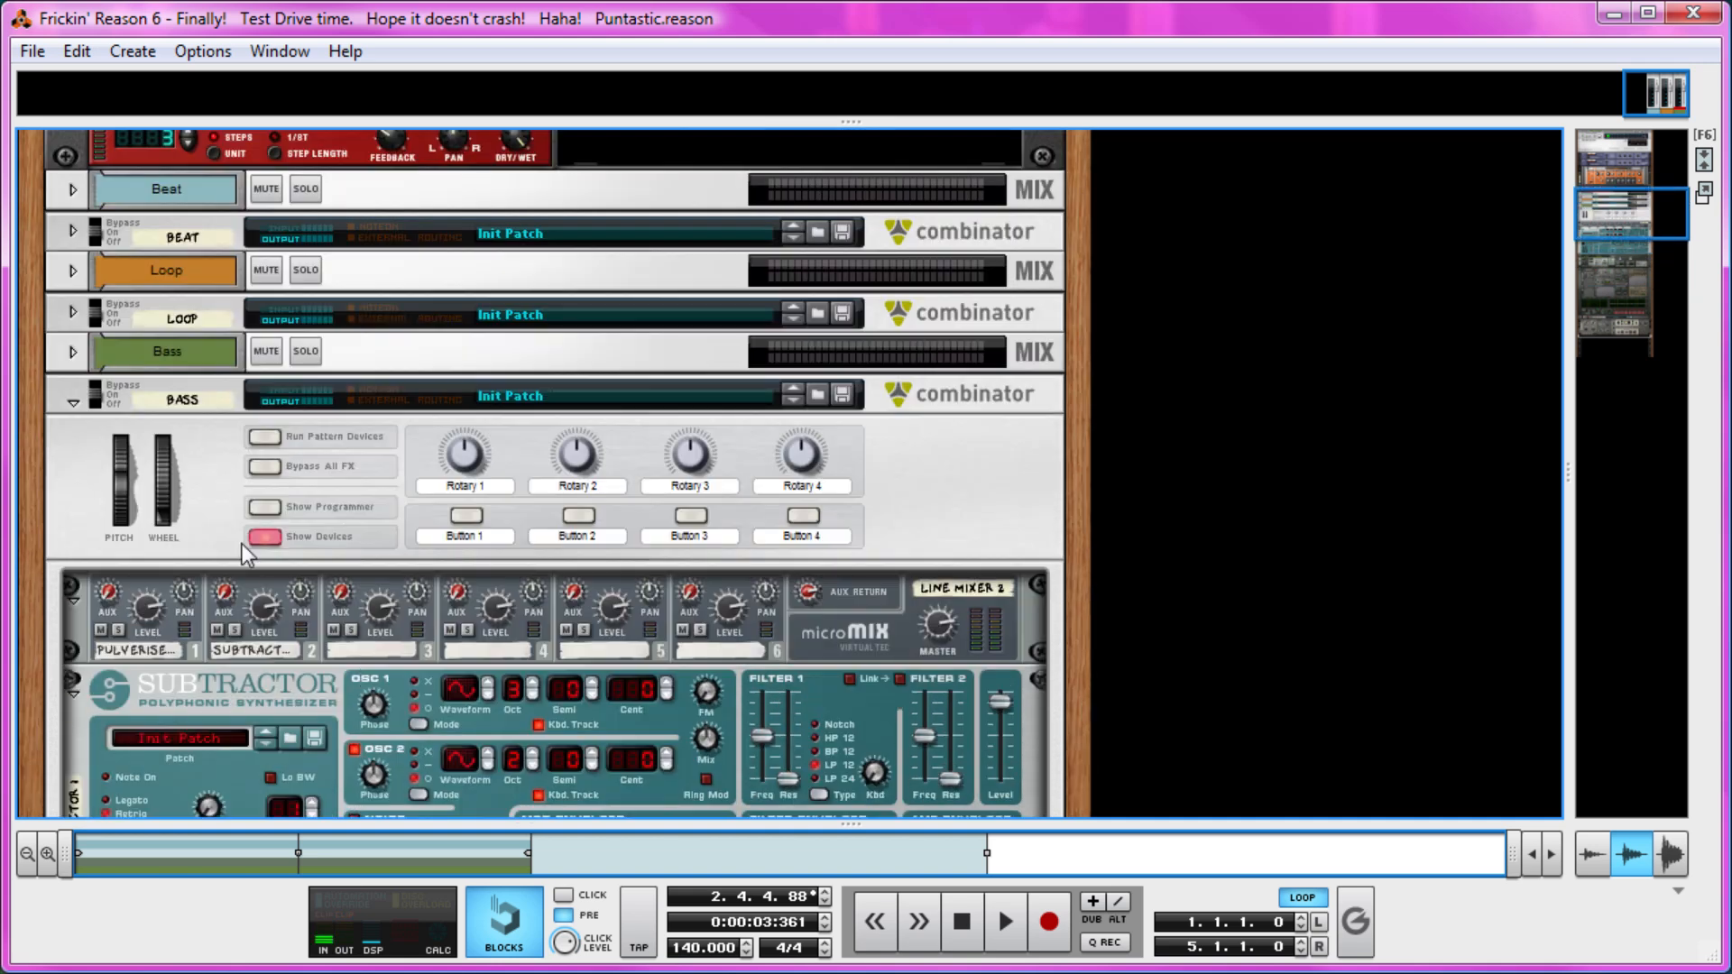
click(252, 510)
scroll(251, 554, down, 5)
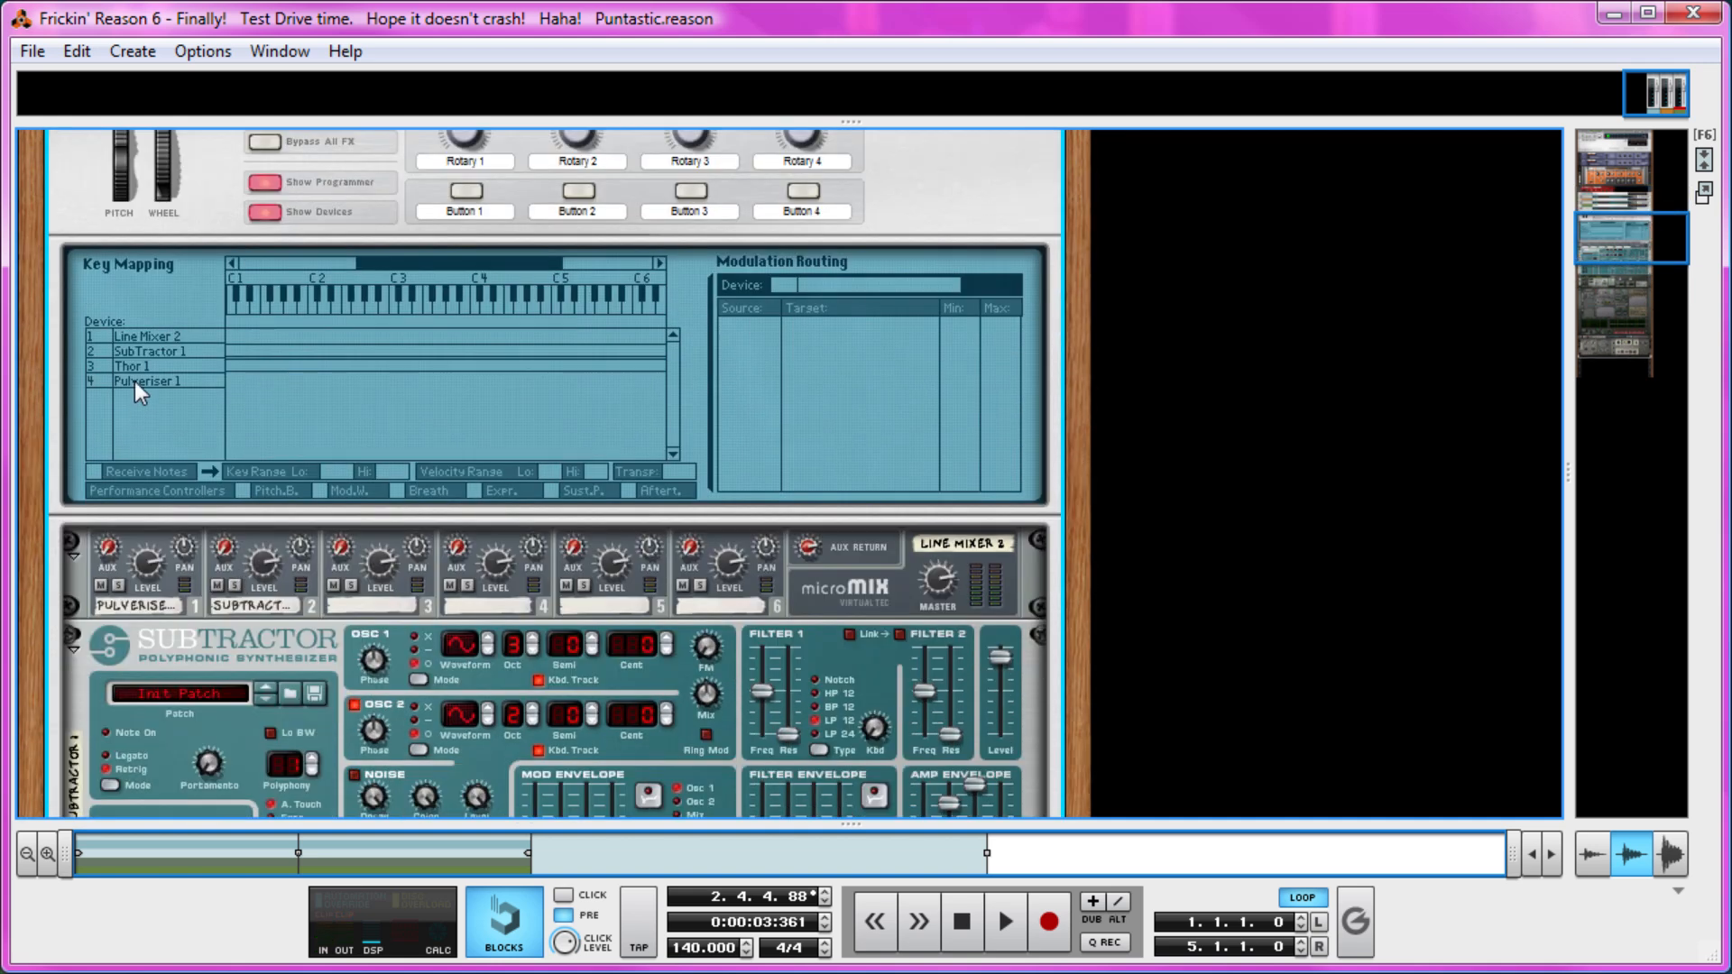
click(146, 364)
scroll(146, 364, up, 2)
click(828, 410)
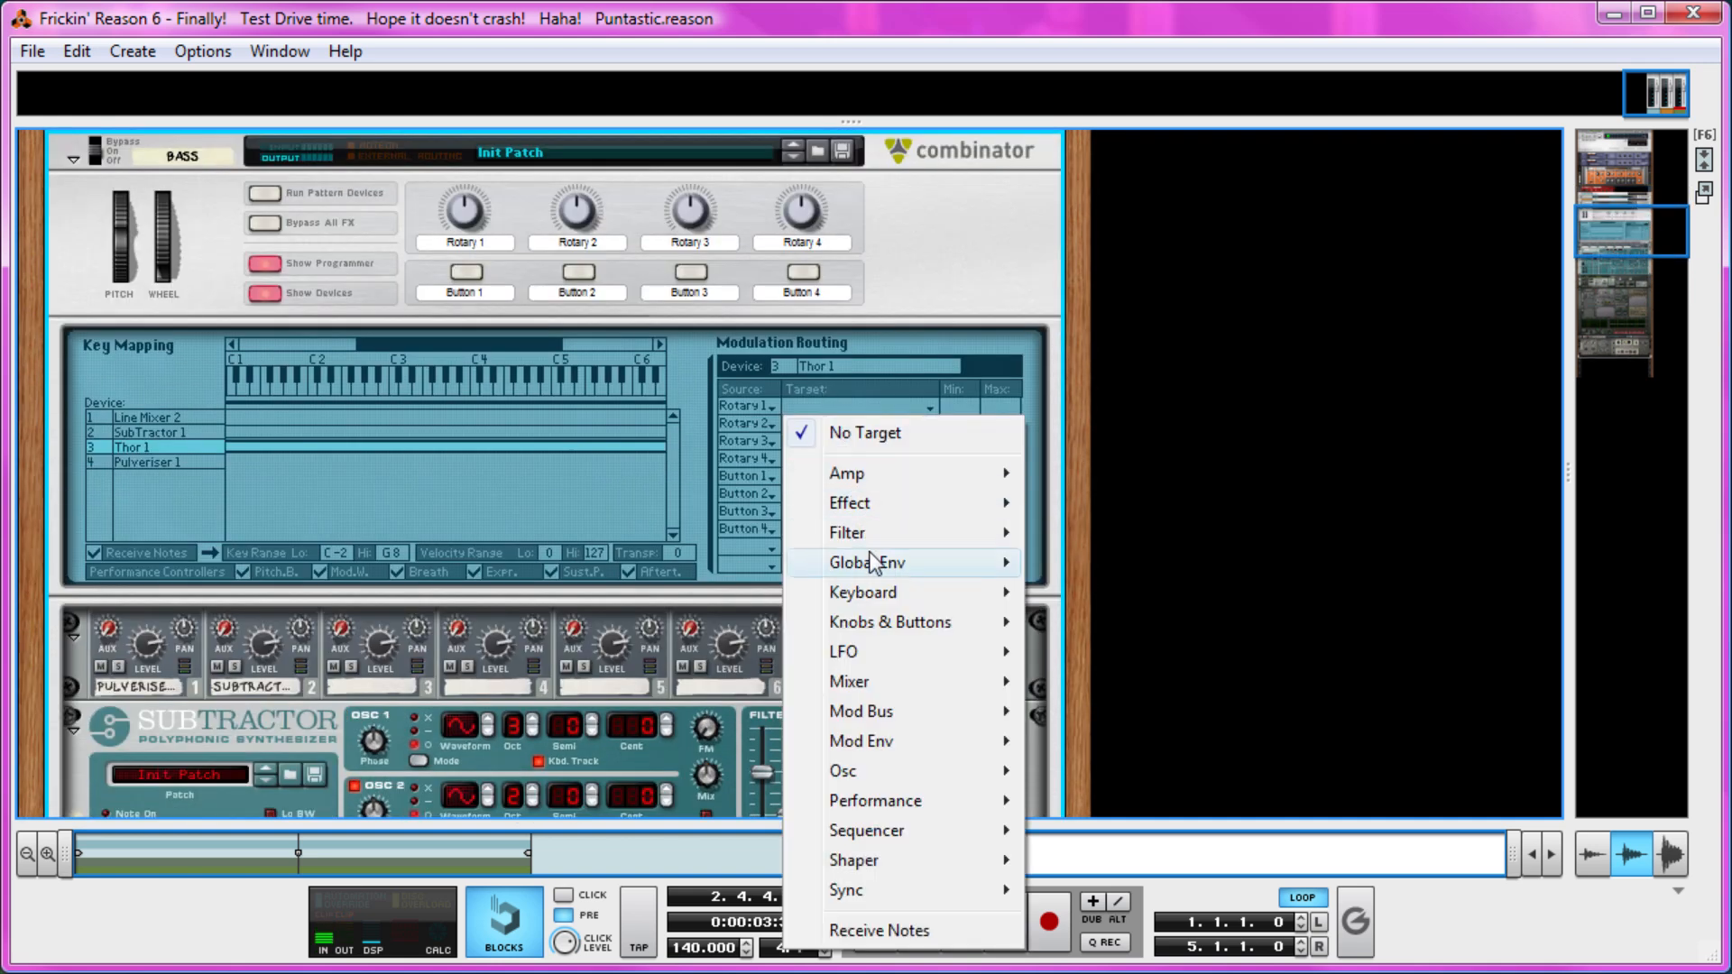
mouse_move(901, 711)
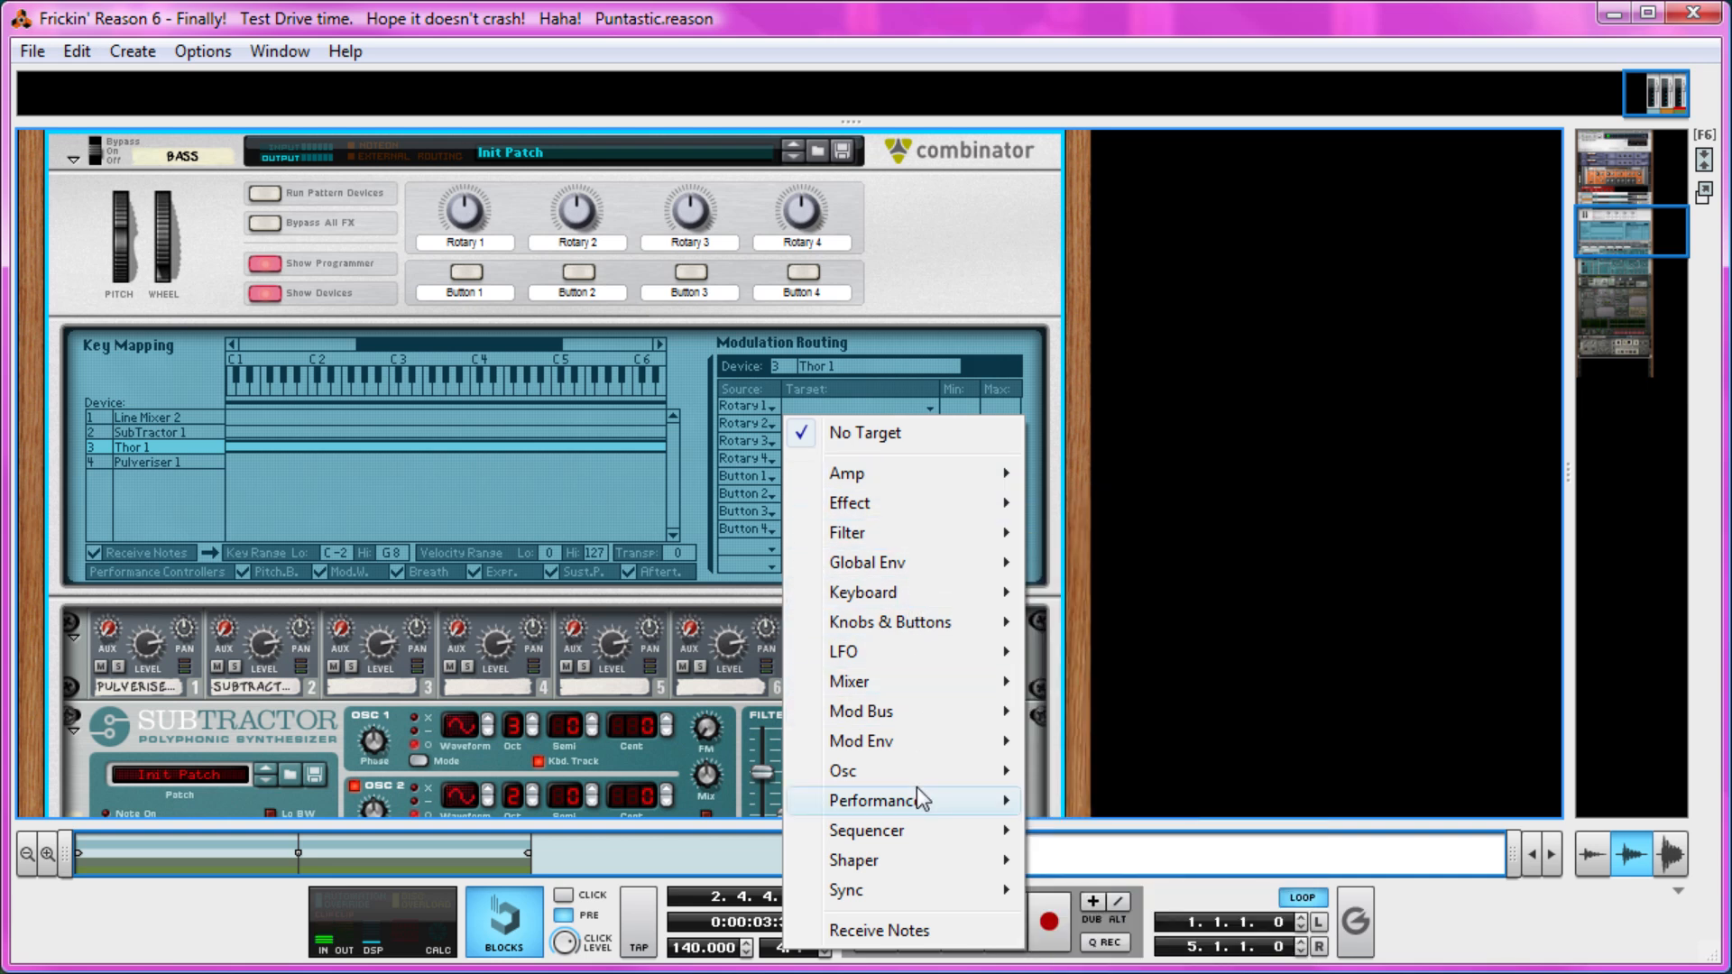
mouse_move(930, 778)
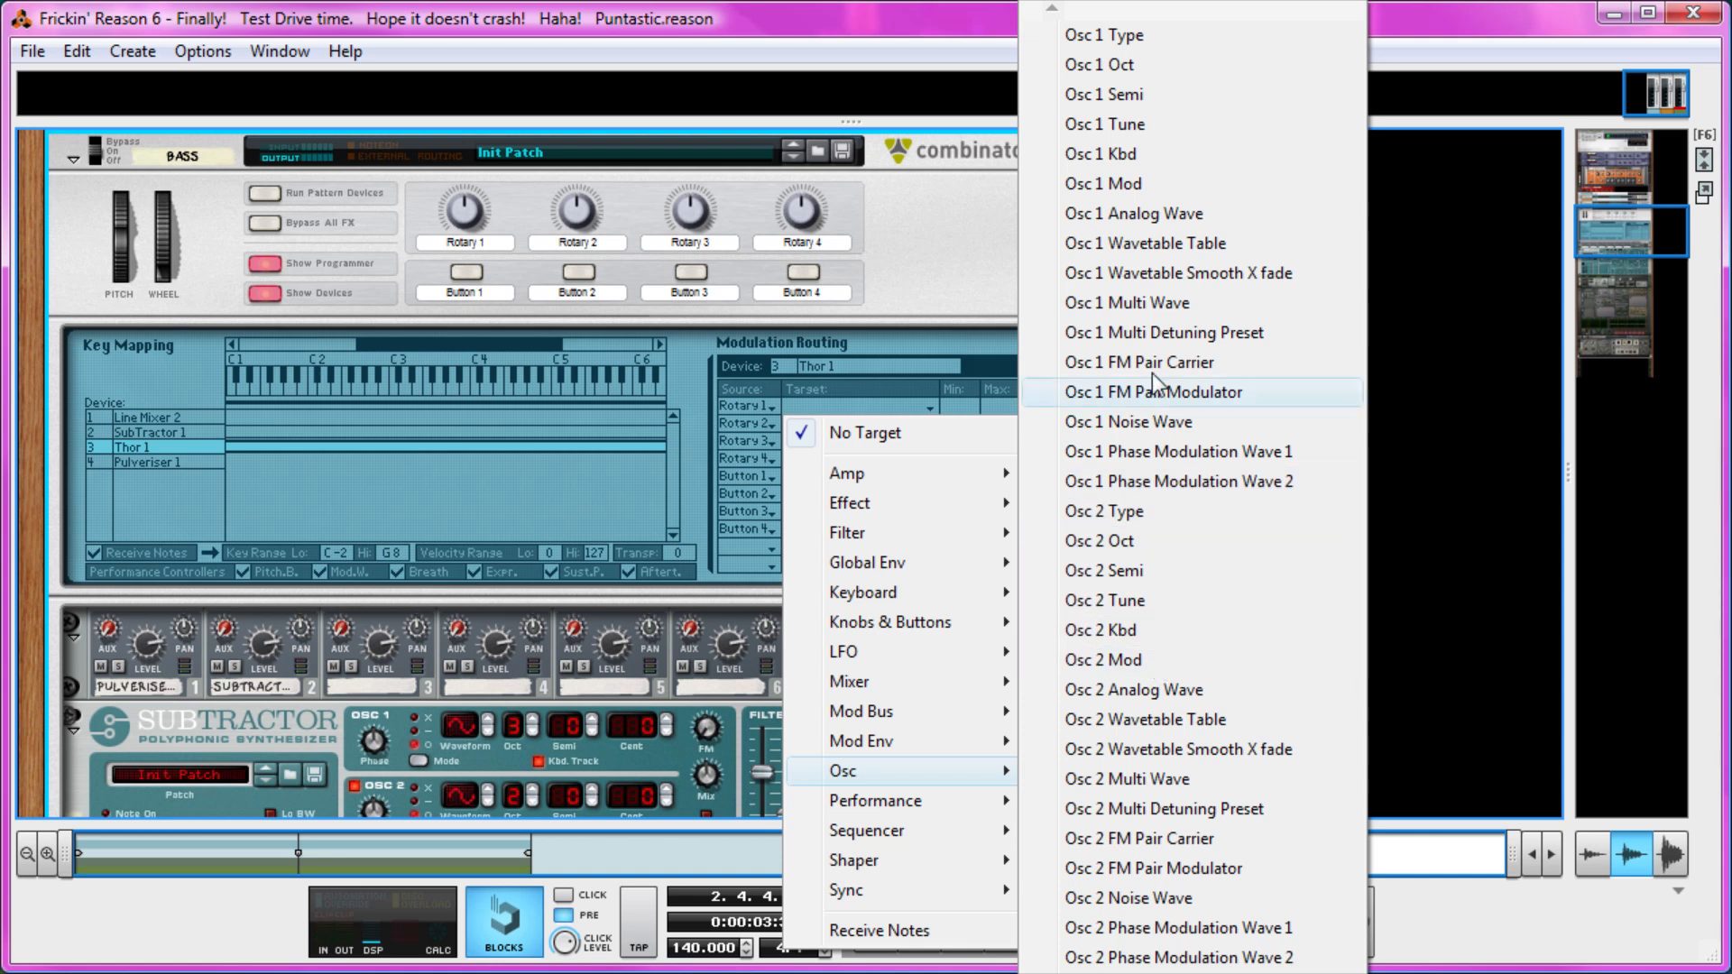
click(1168, 185)
Add a second Thor 1 routing from Rotary 1 to Osc 2 Mod in the Bass Combinator's programmer.
click(773, 426)
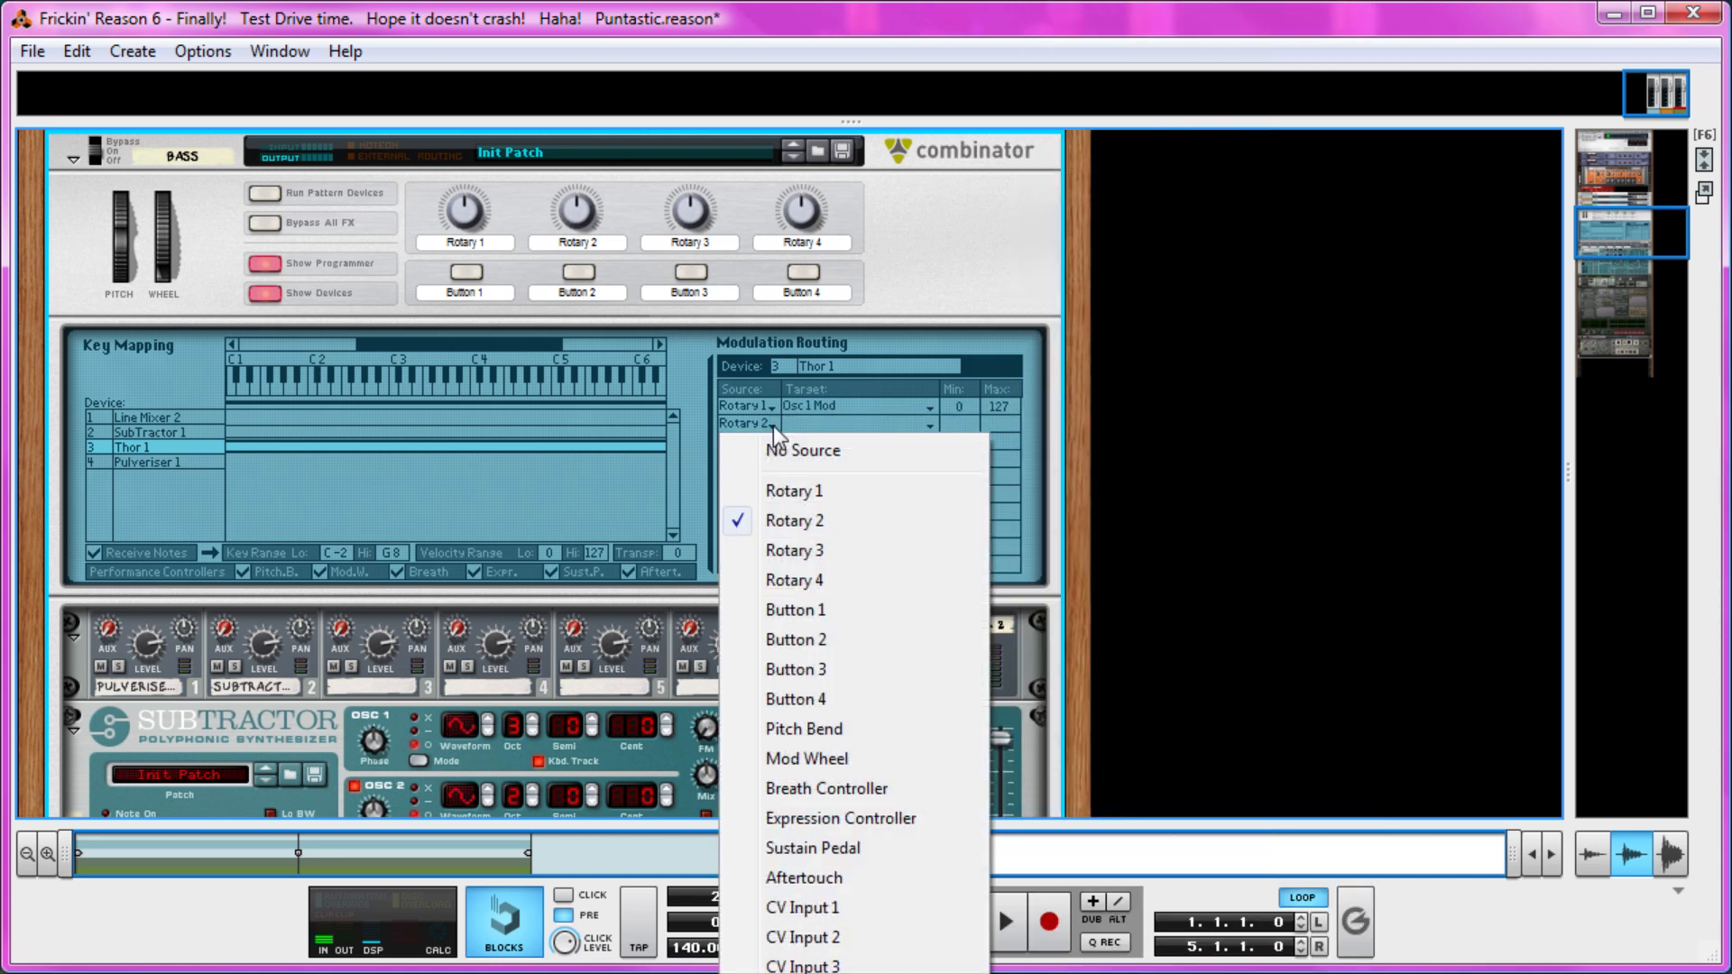
click(905, 495)
click(884, 456)
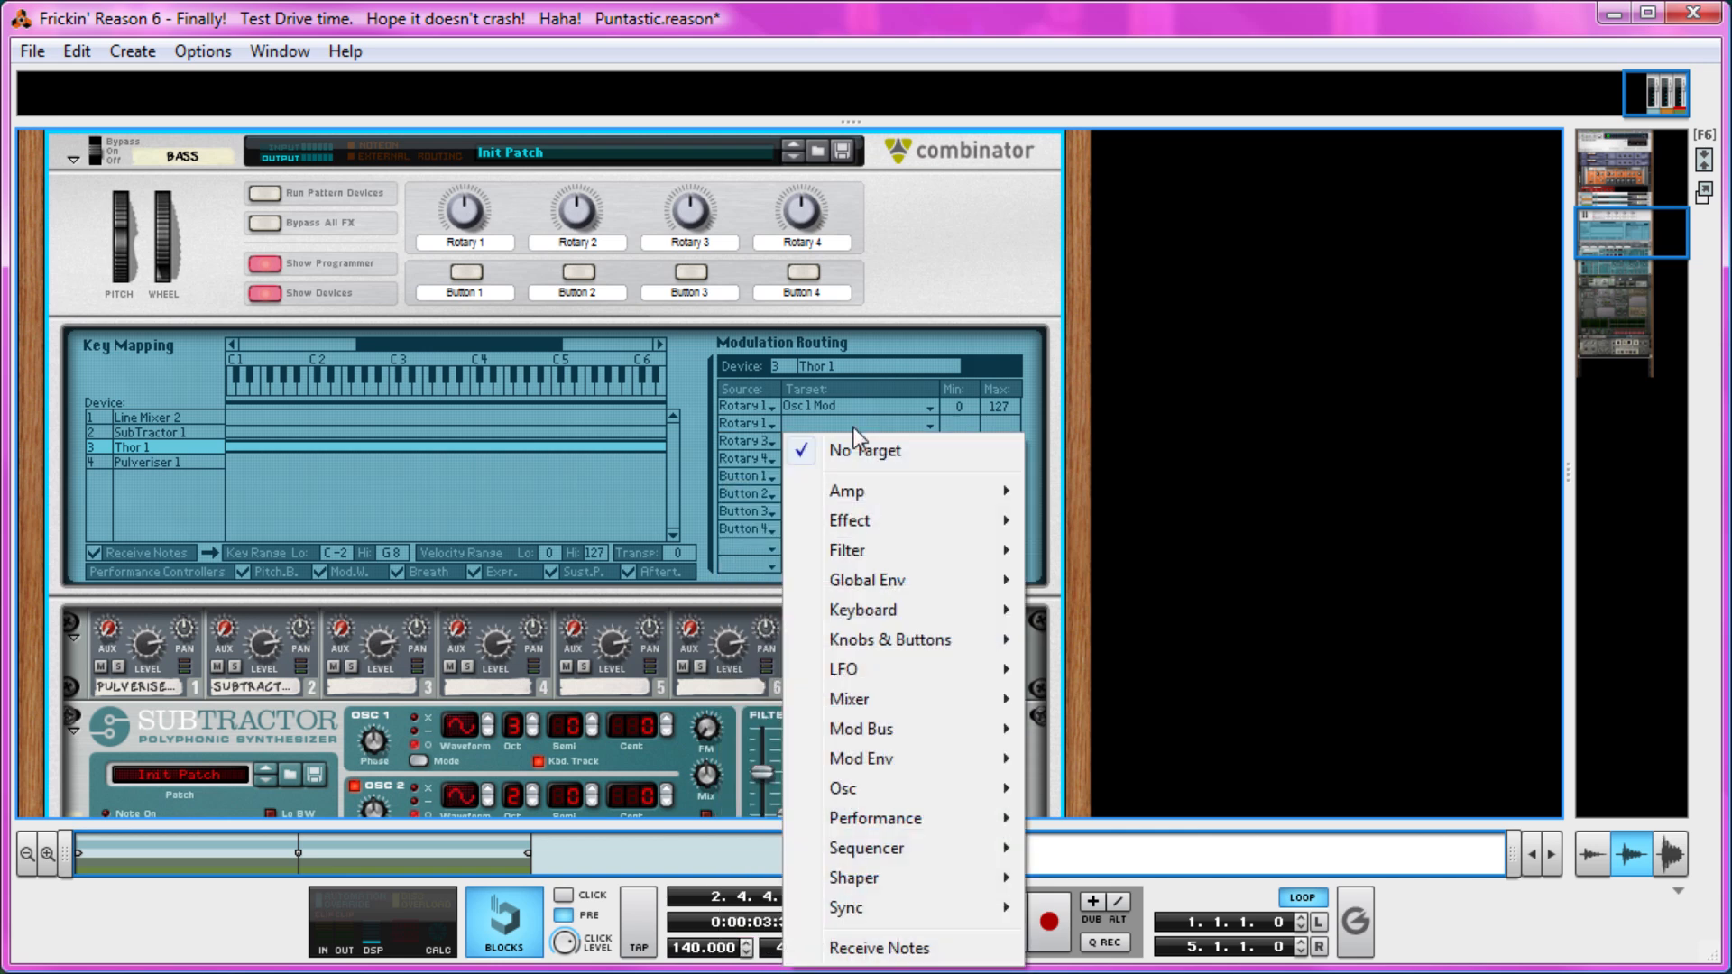
mouse_move(983, 788)
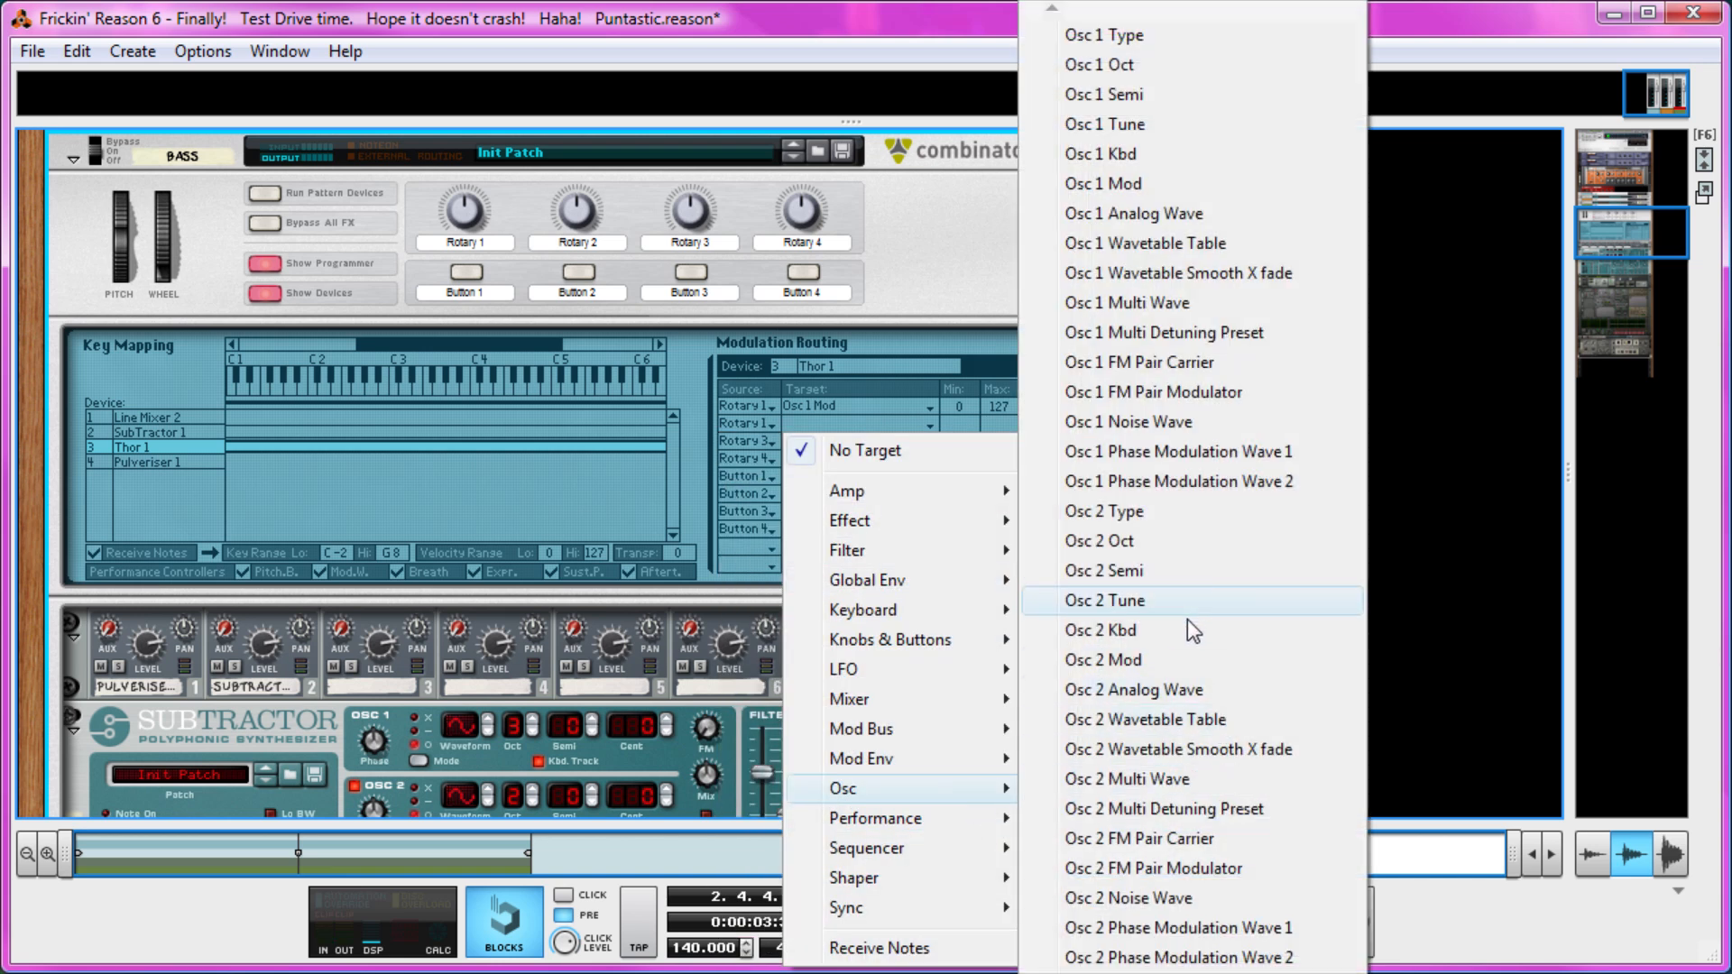
click(1178, 656)
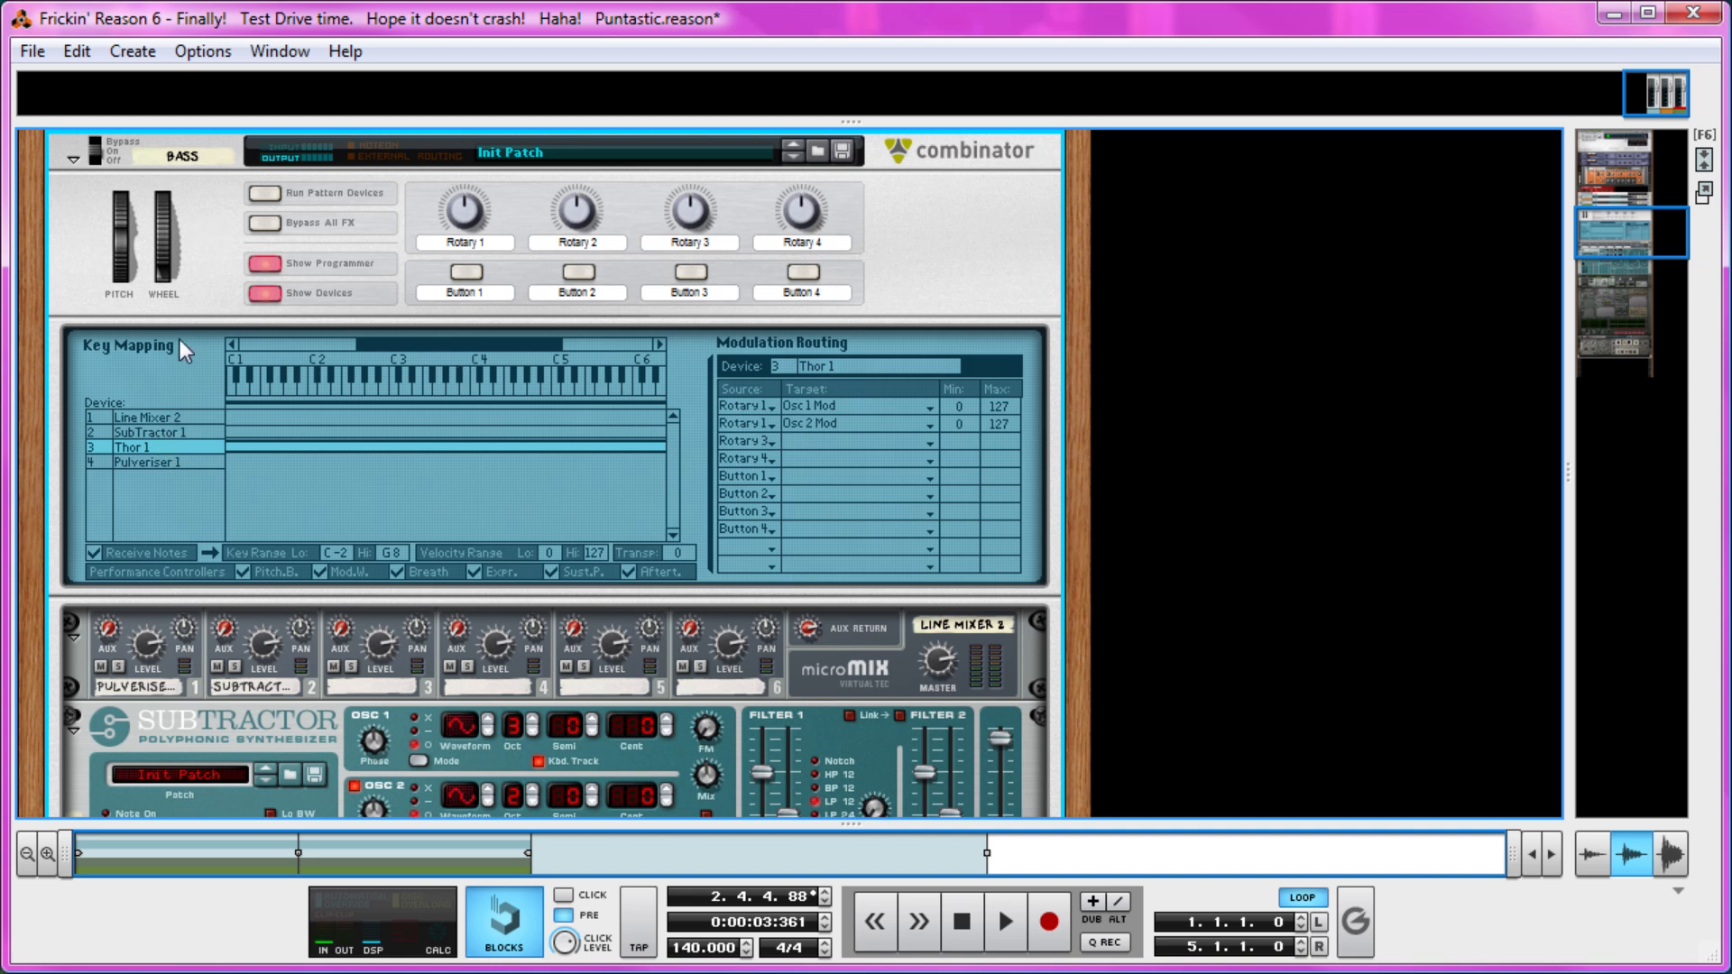
Select Pulveriser 1 for modulation routing and examine the Pulveriser and Thor controls for possible targets.
click(139, 462)
scroll(210, 468, down, 10)
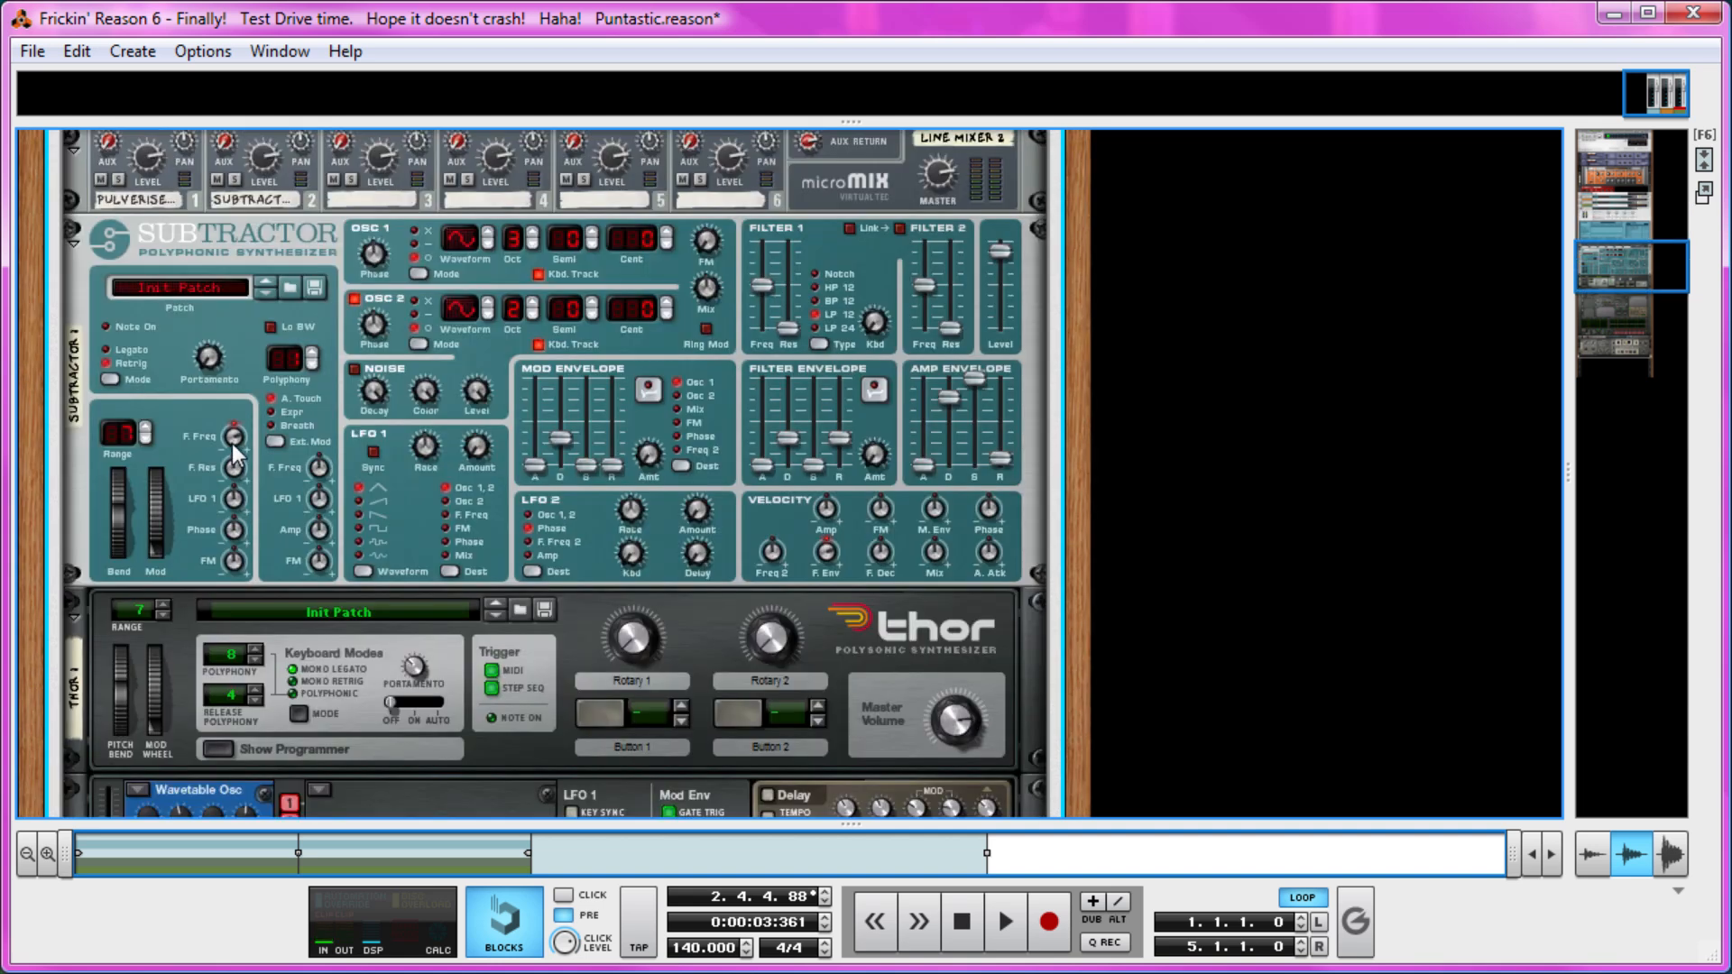
scroll(291, 431, down, 10)
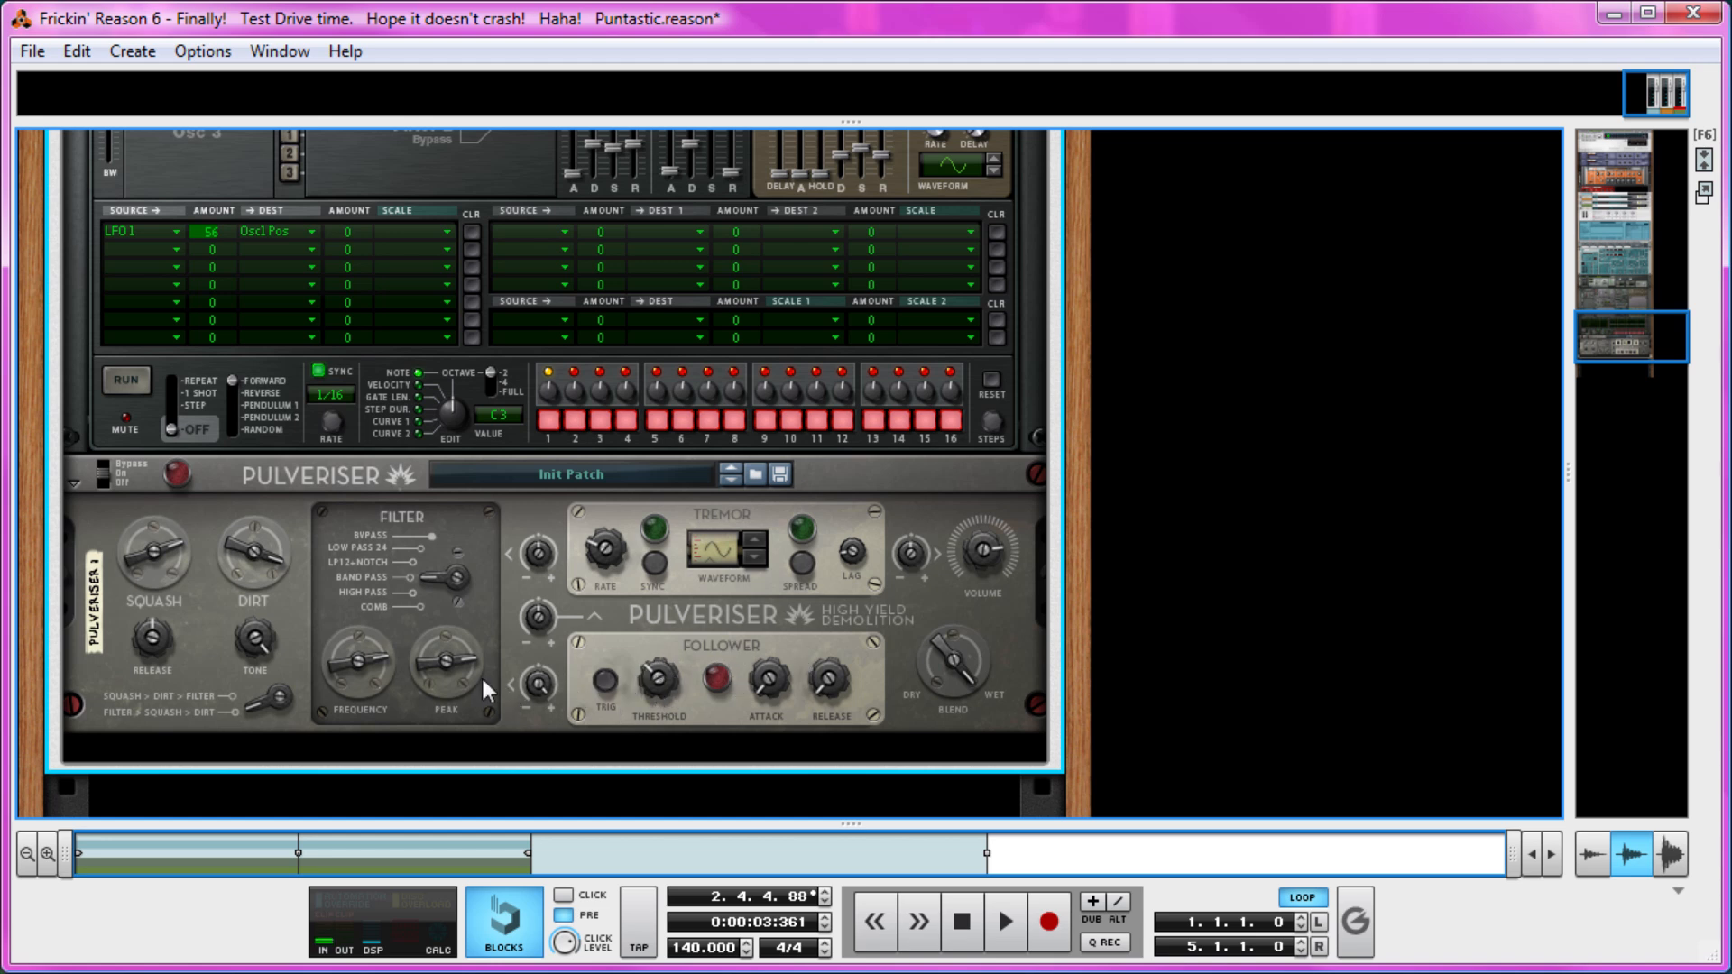
scroll(561, 684, up, 20)
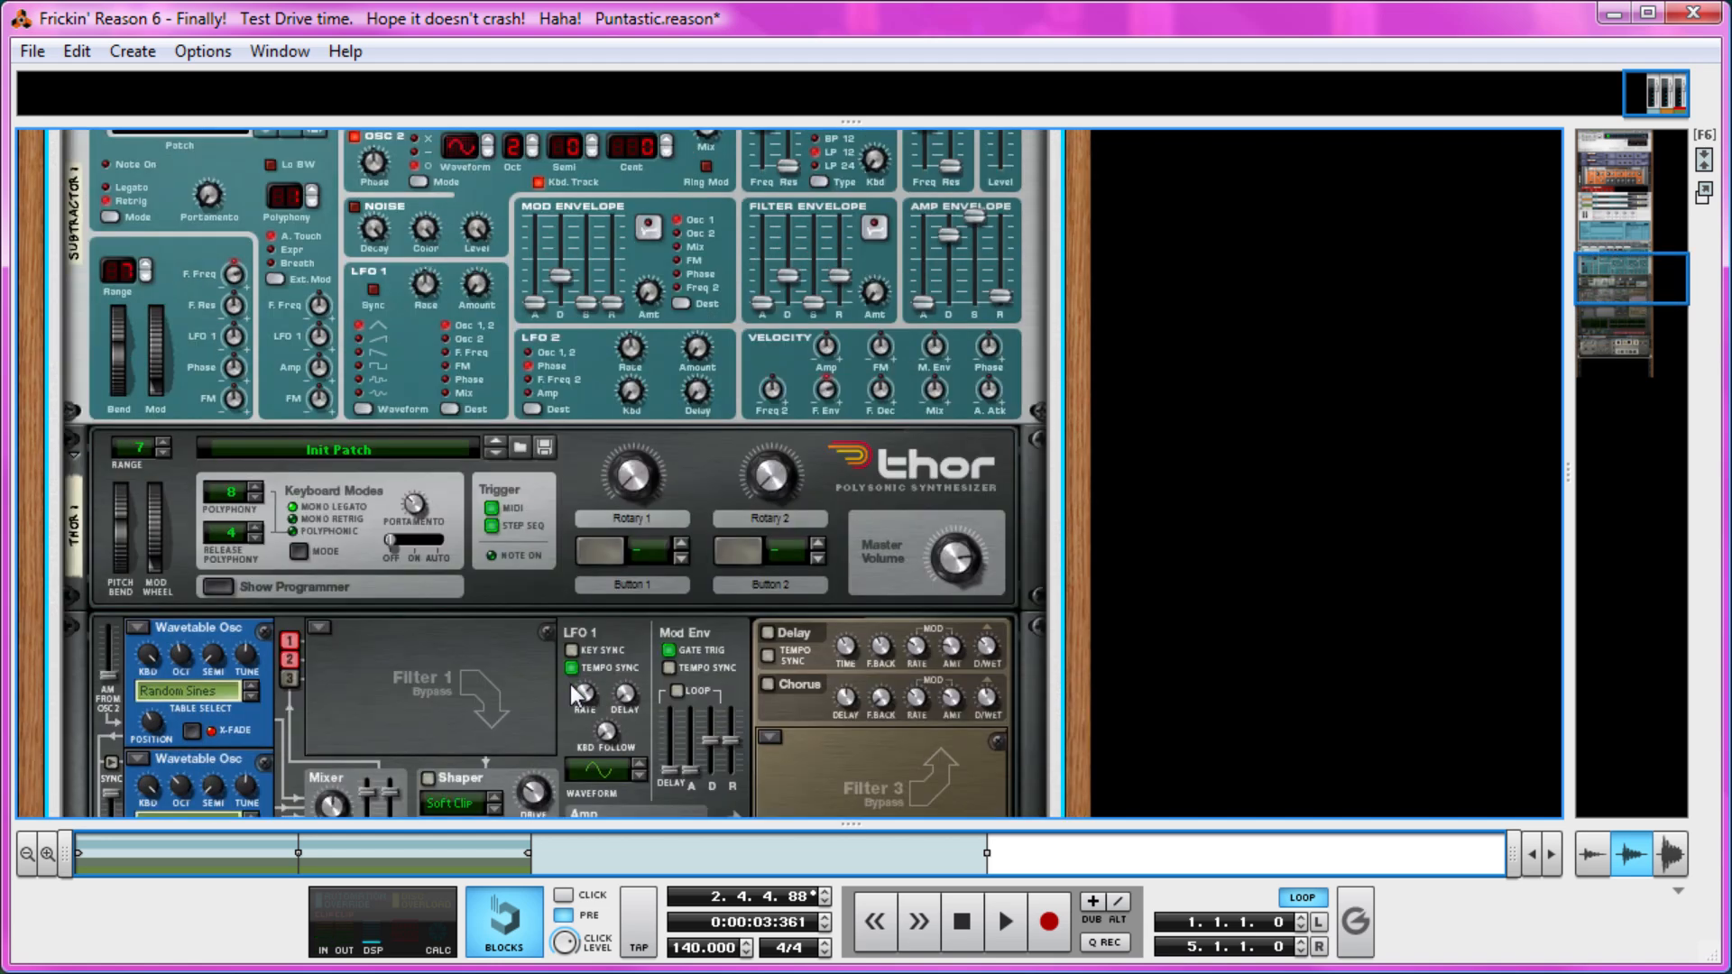
scroll(588, 679, up, 13)
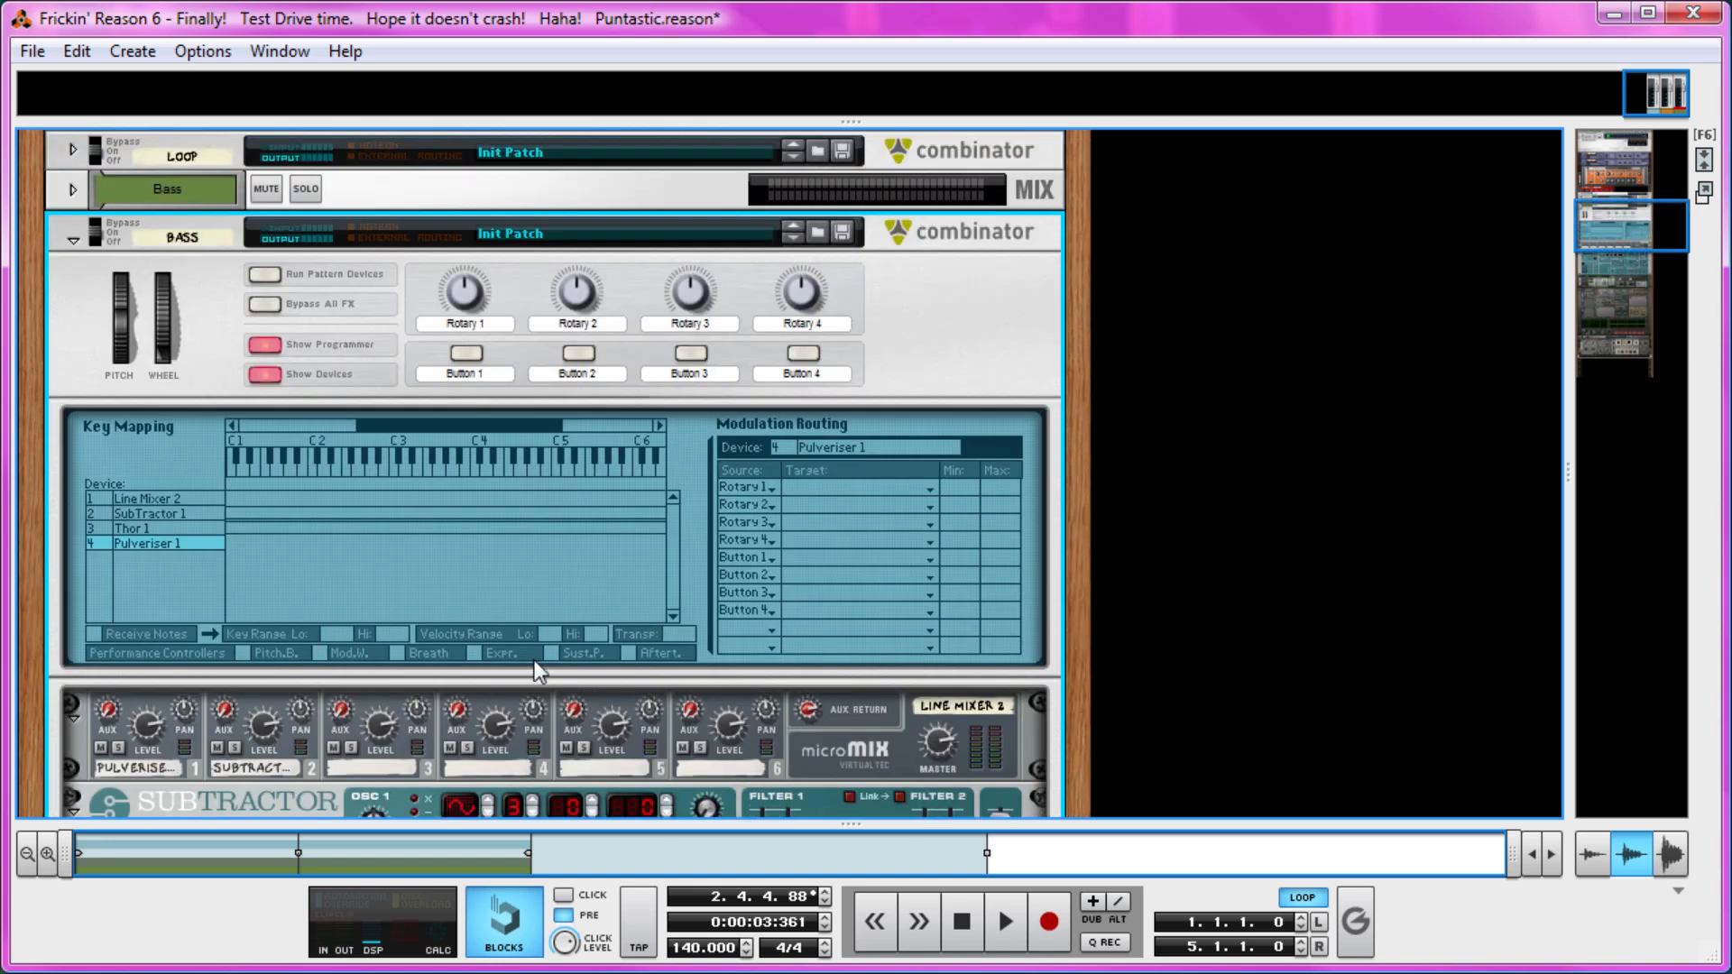
scroll(536, 659, down, 13)
scroll(540, 659, down, 10)
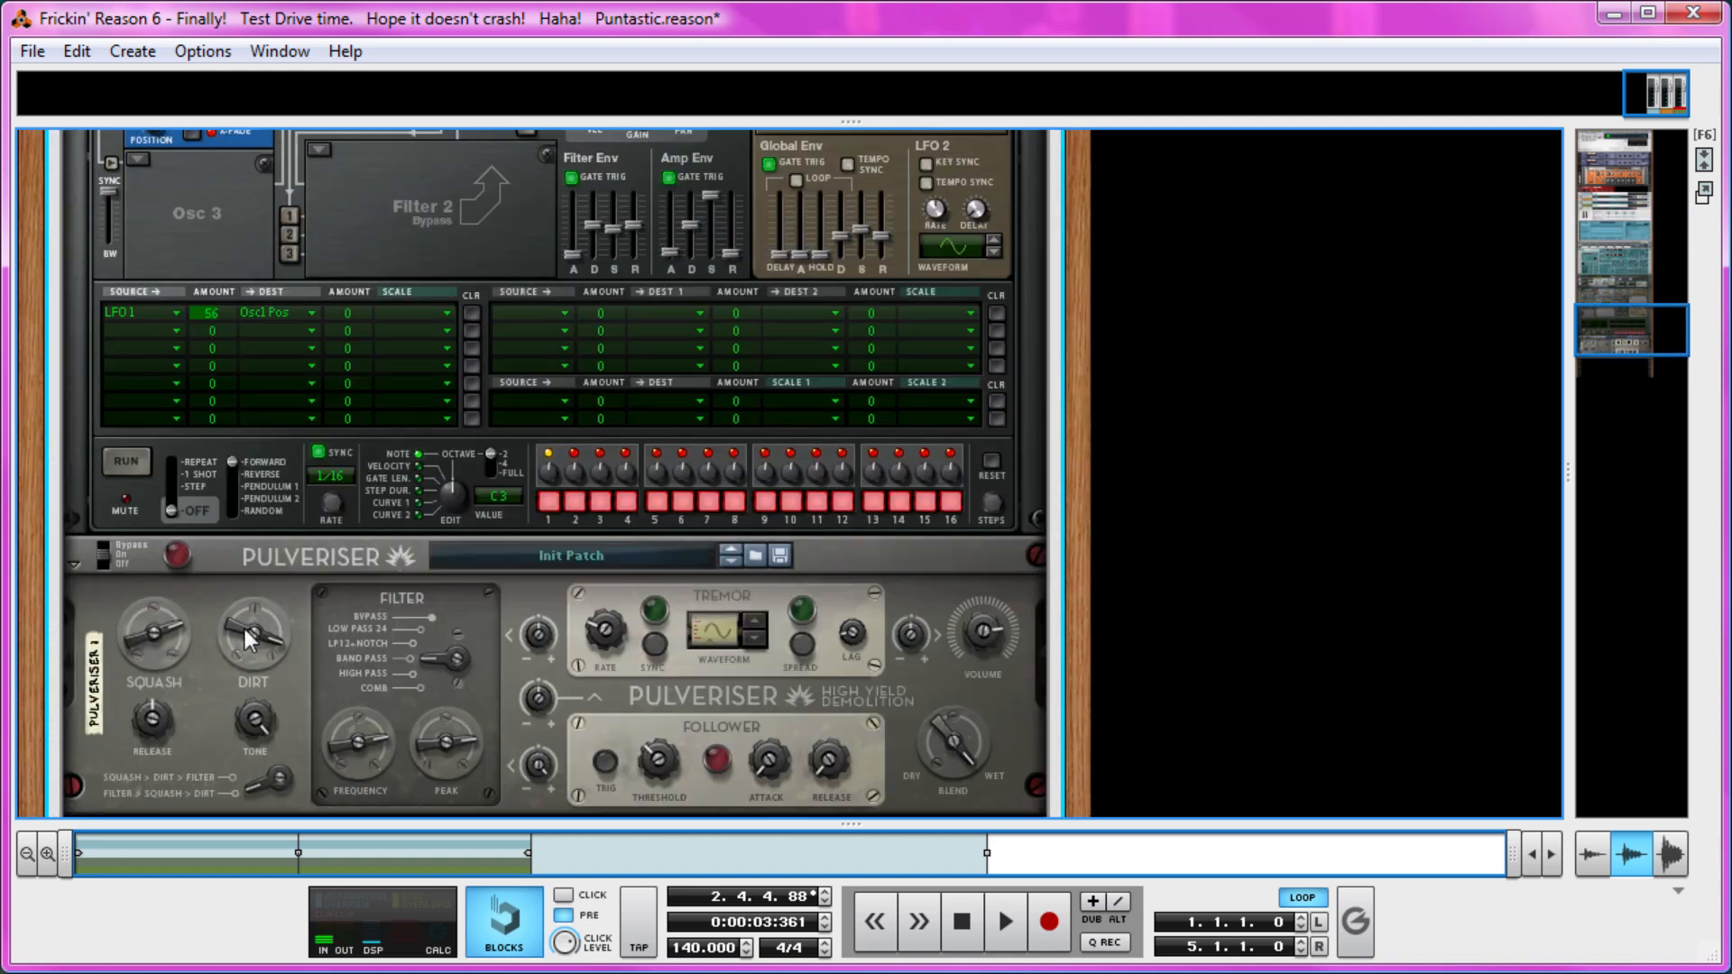
scroll(275, 635, up, 5)
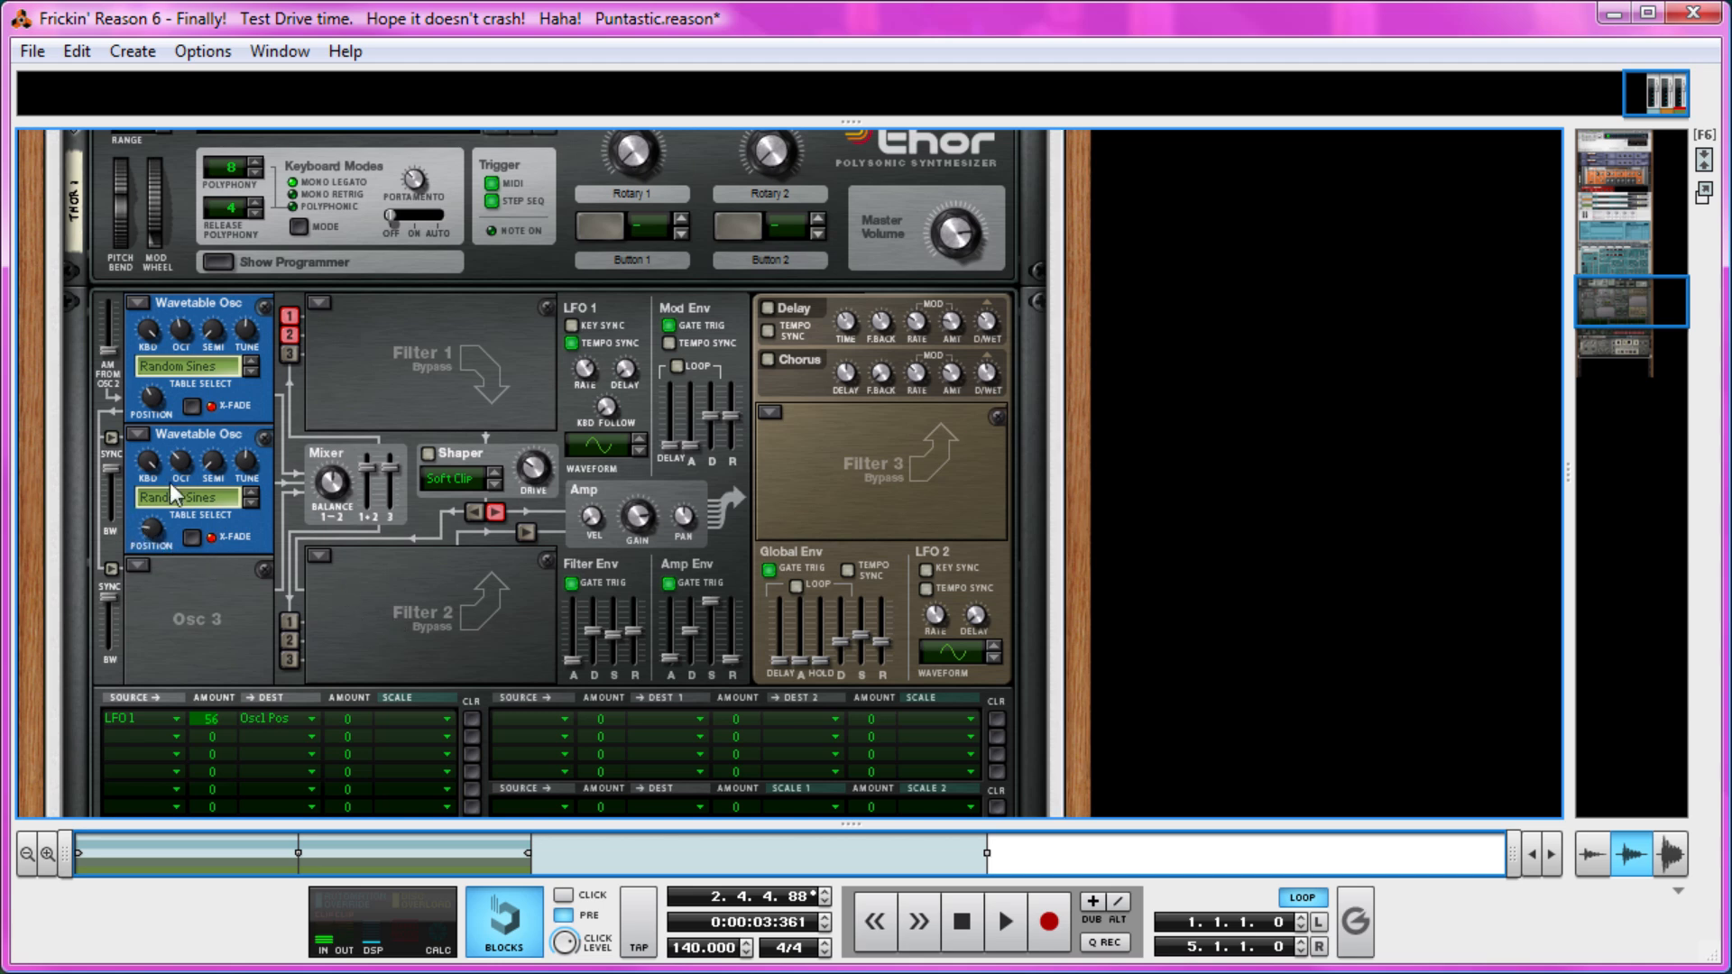
scroll(409, 370, down, 5)
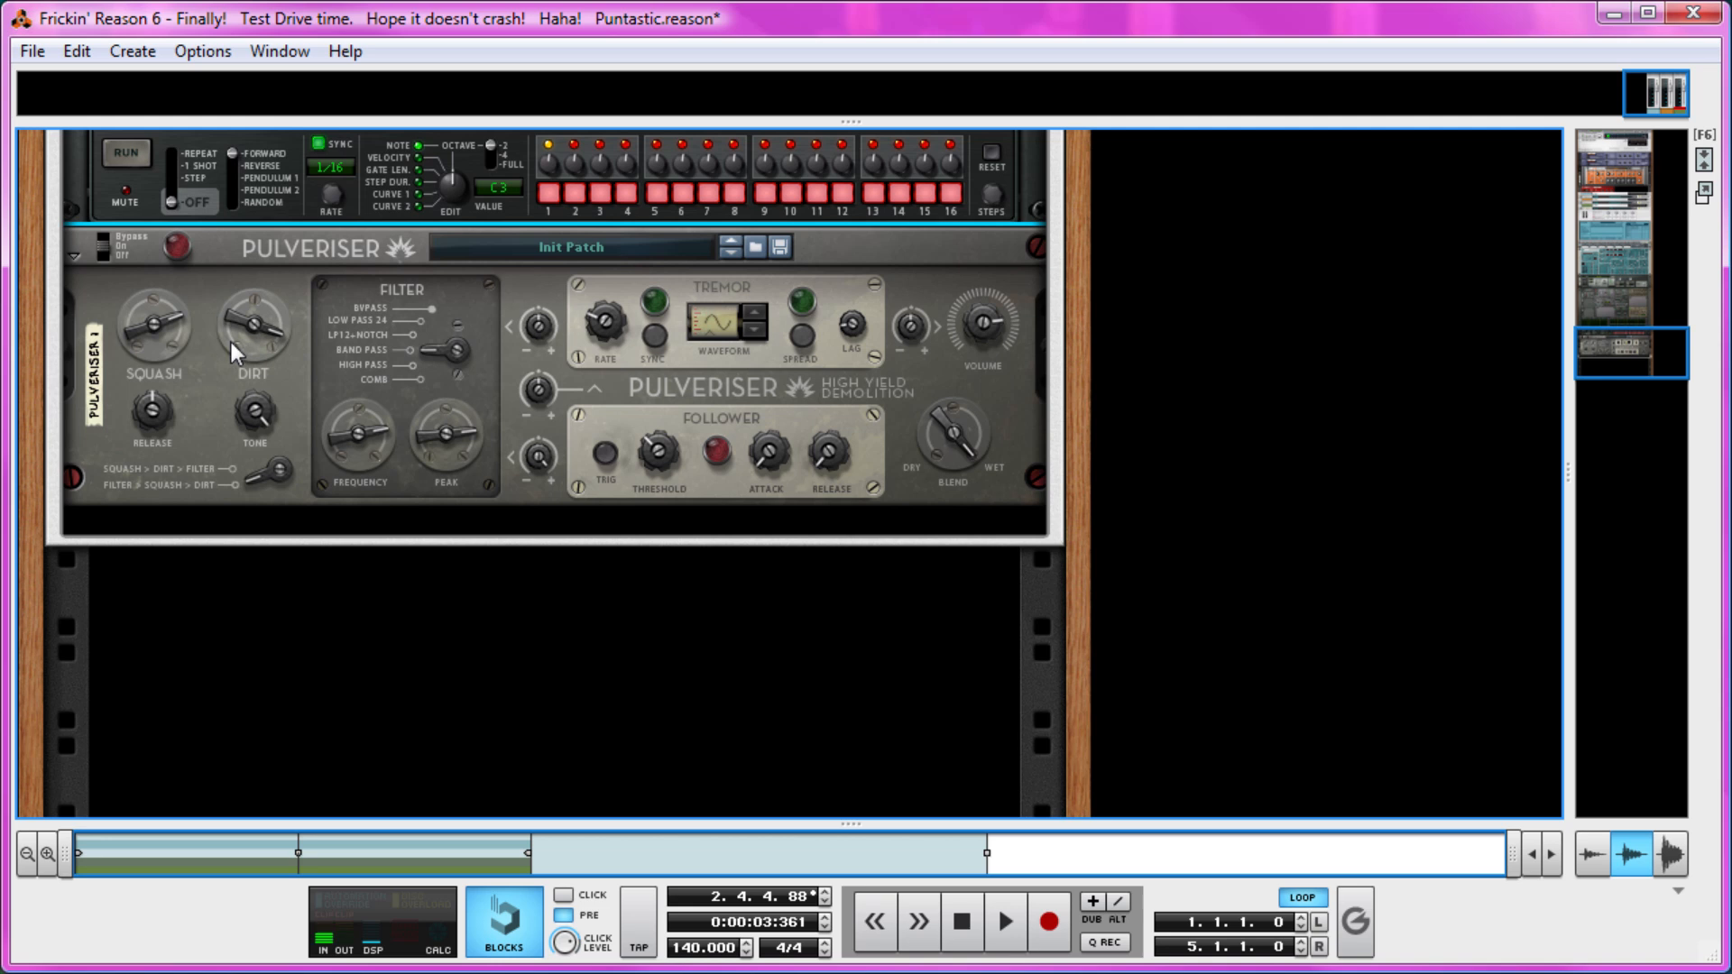
right_click(193, 377)
mouse_move(390, 697)
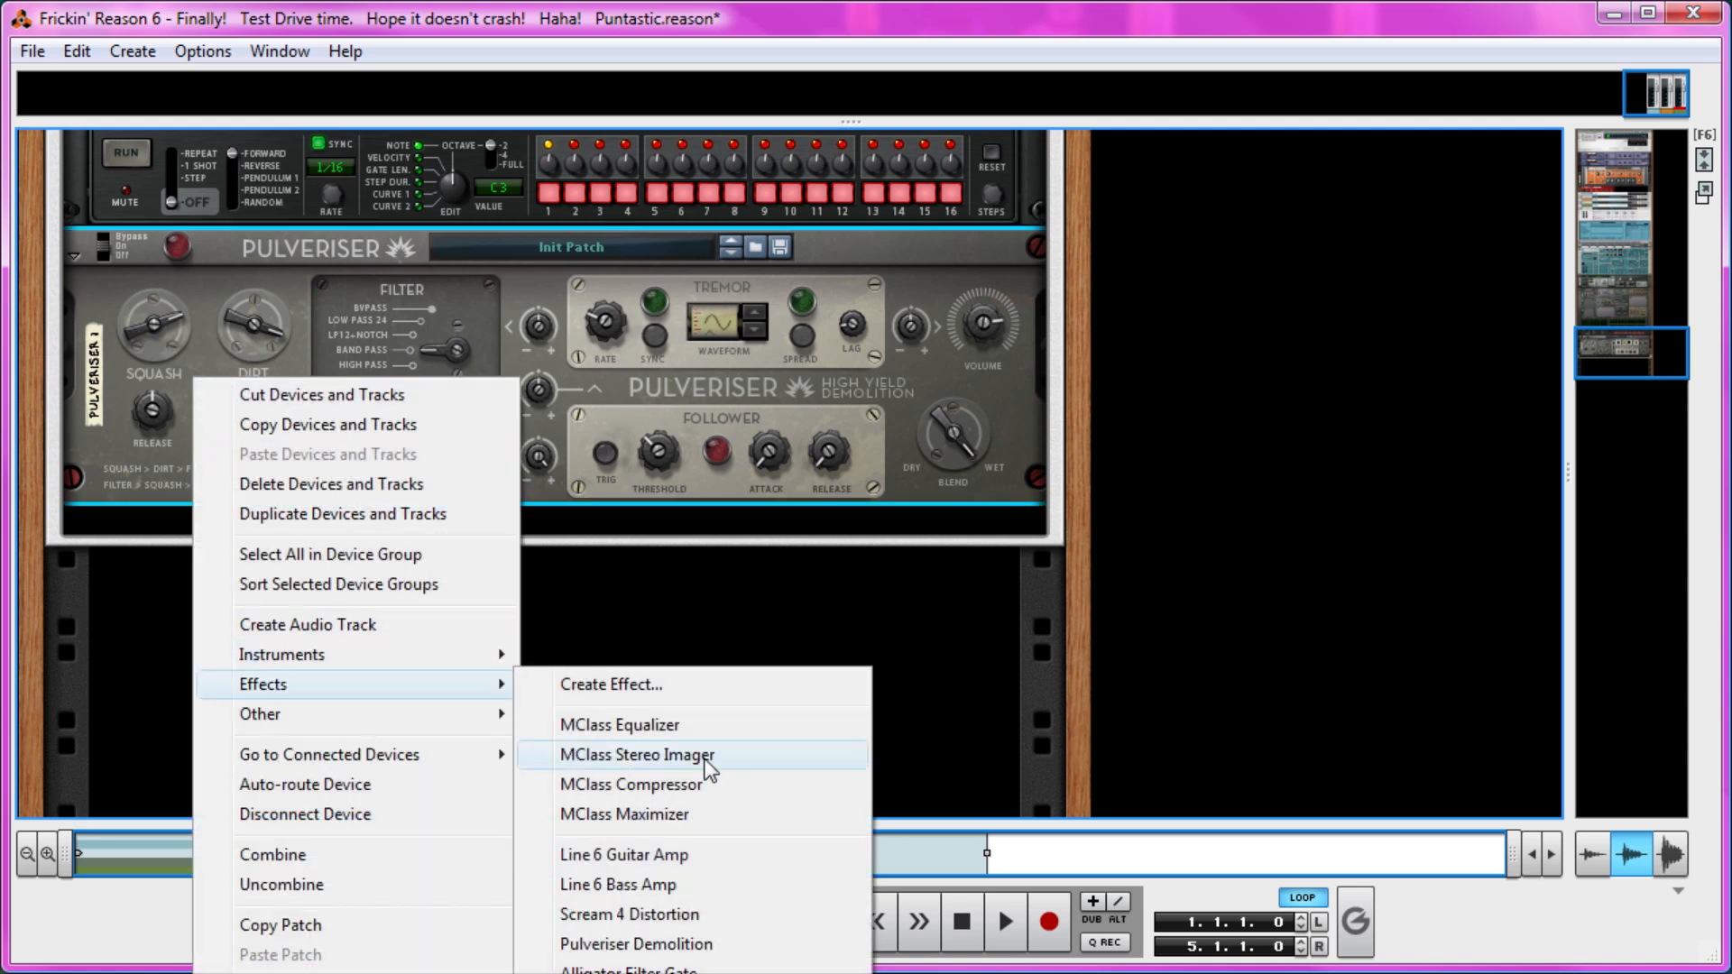
click(703, 914)
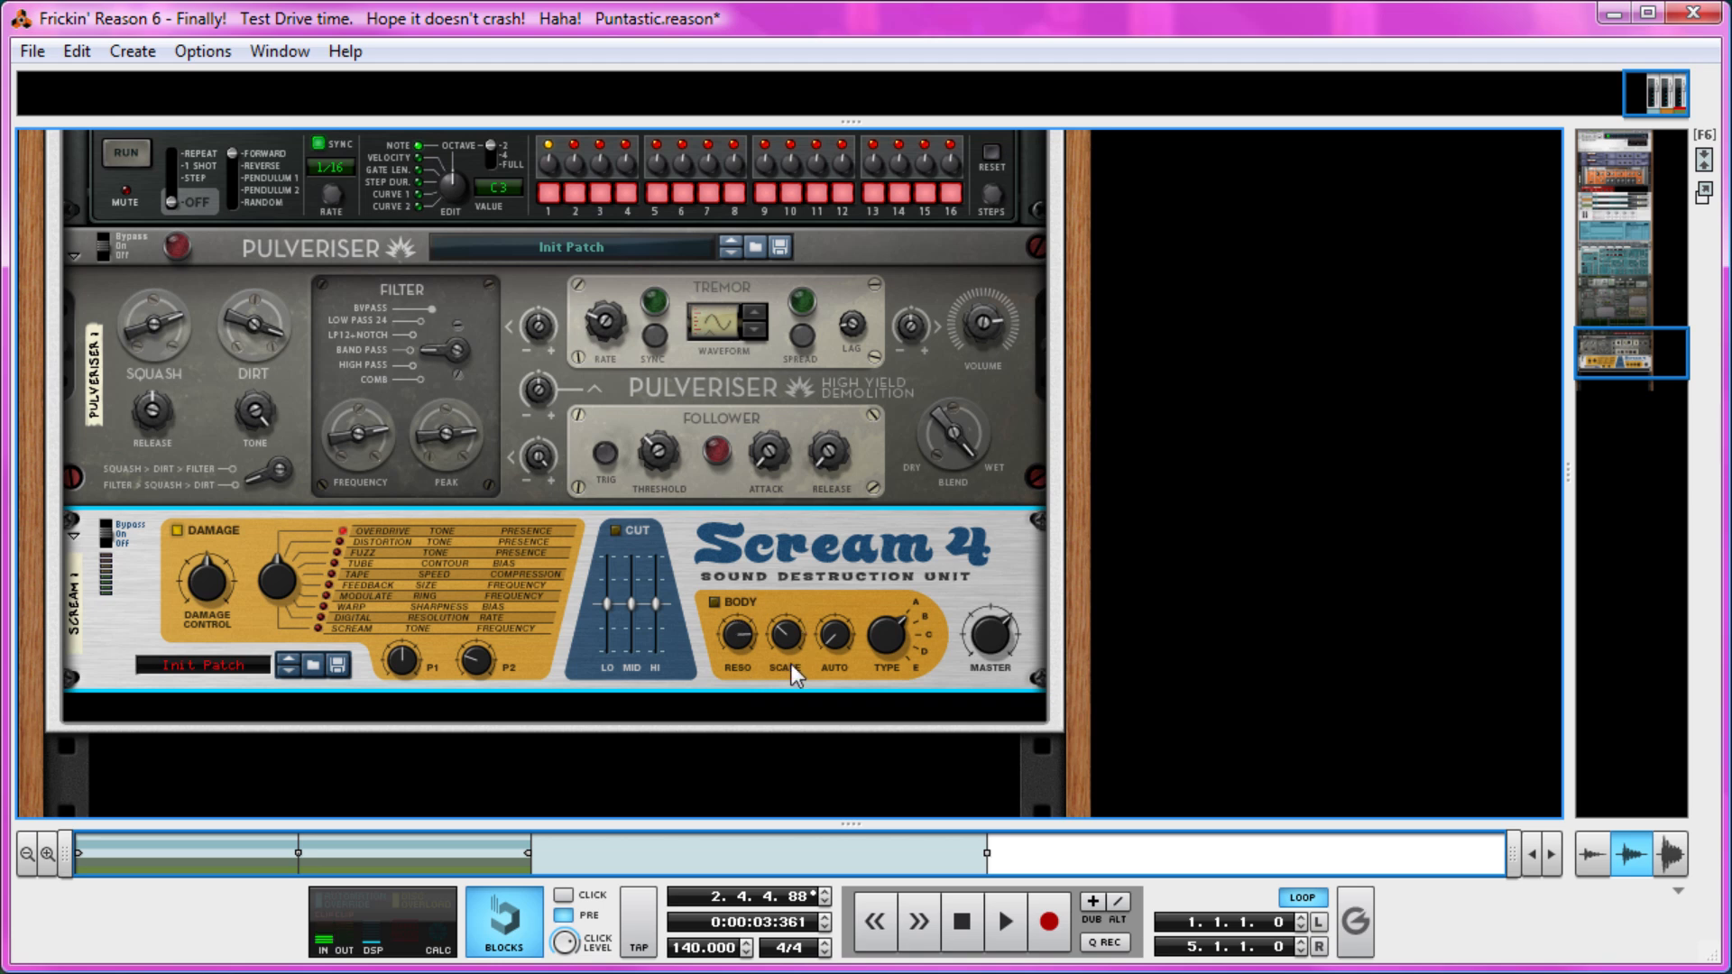
key(ctrl+z)
Set the amount of Thor's LFO 1 to Osc1 Pos modulation to 0.
scroll(721, 535, up, 5)
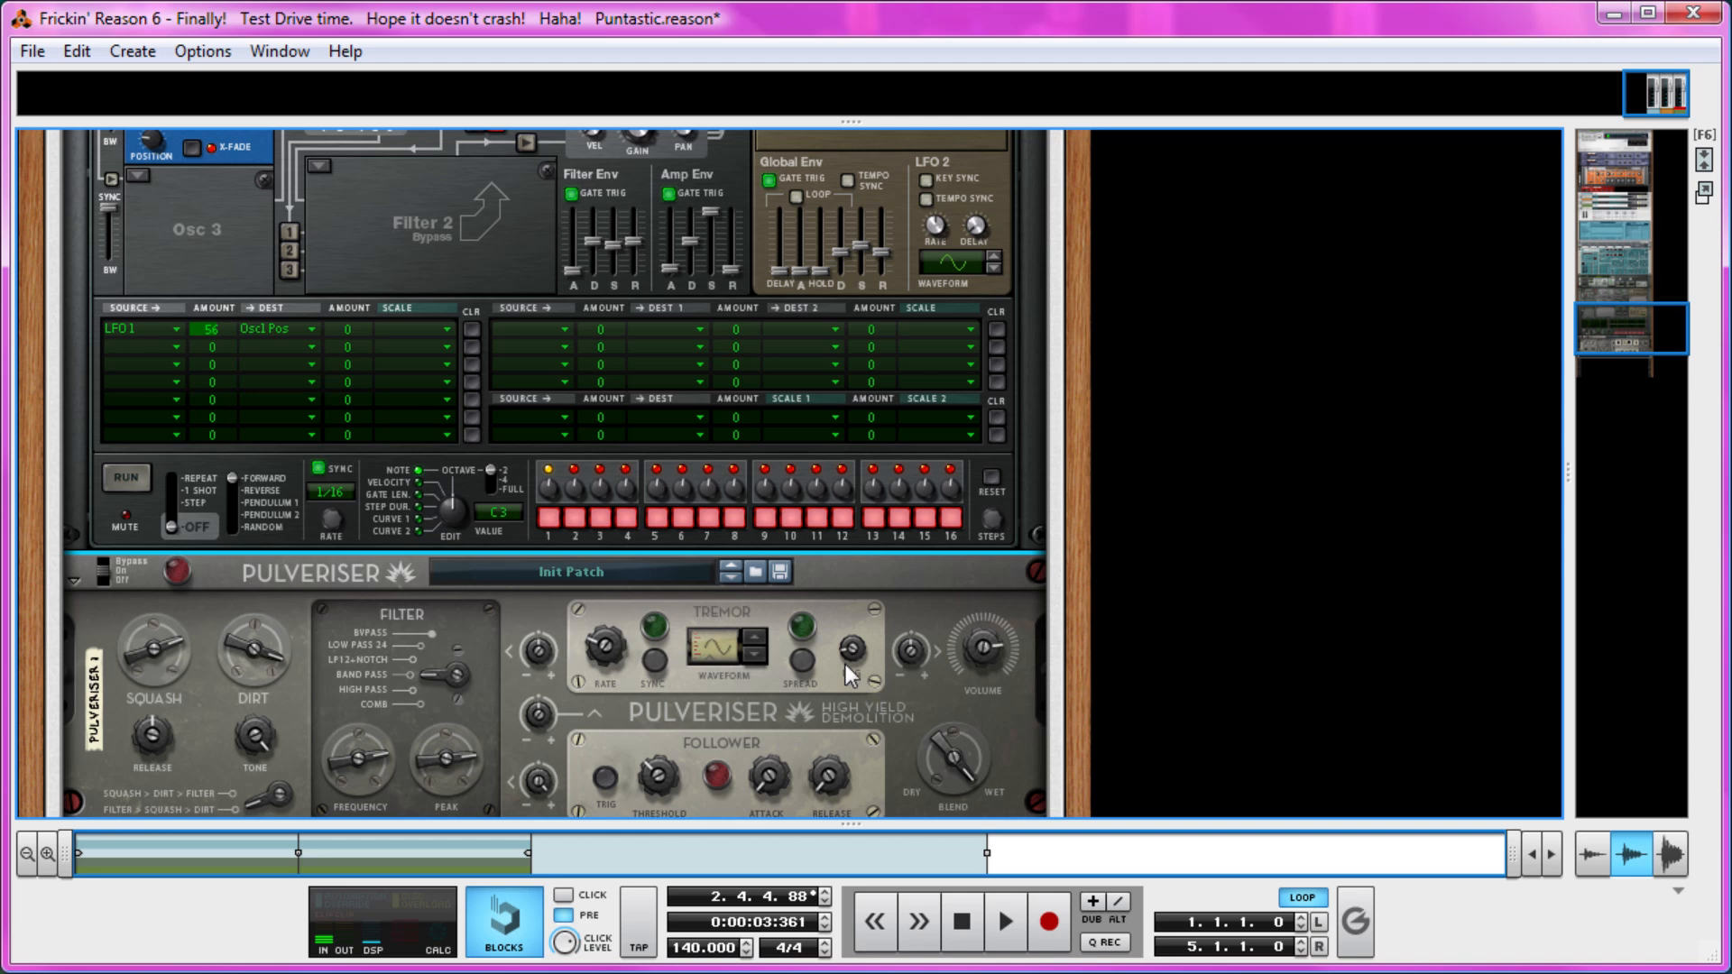
scroll(844, 664, up, 10)
scroll(830, 678, up, 15)
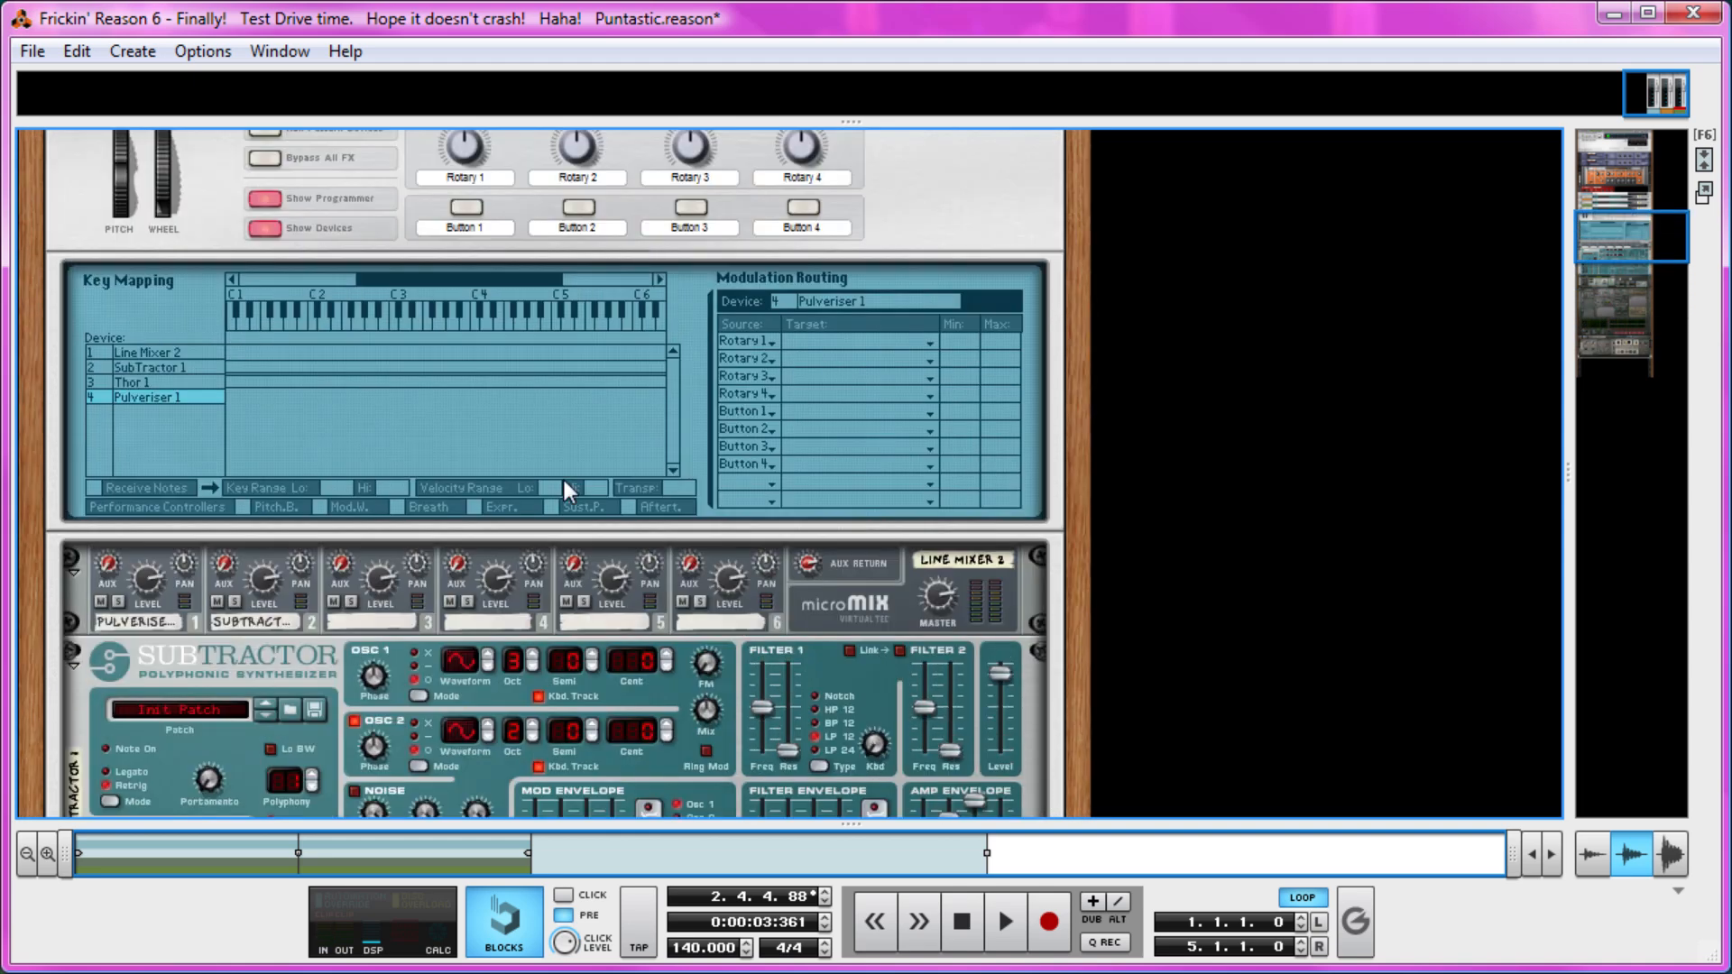
scroll(442, 399, down, 20)
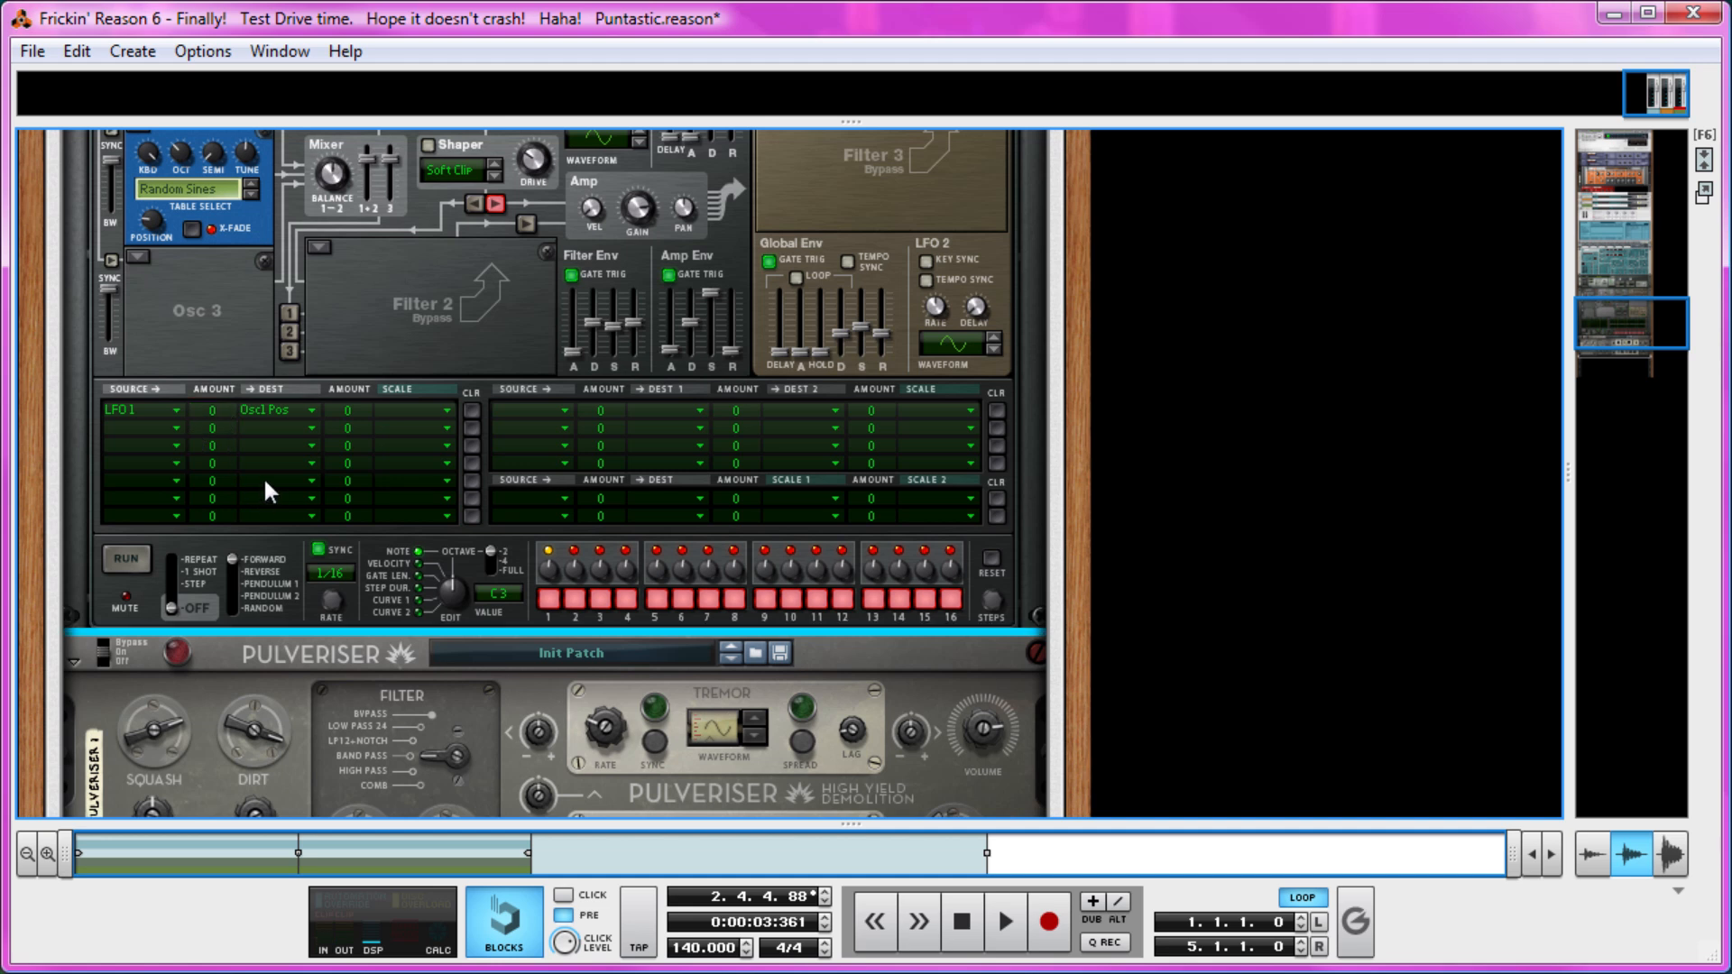
scroll(269, 478, up, 18)
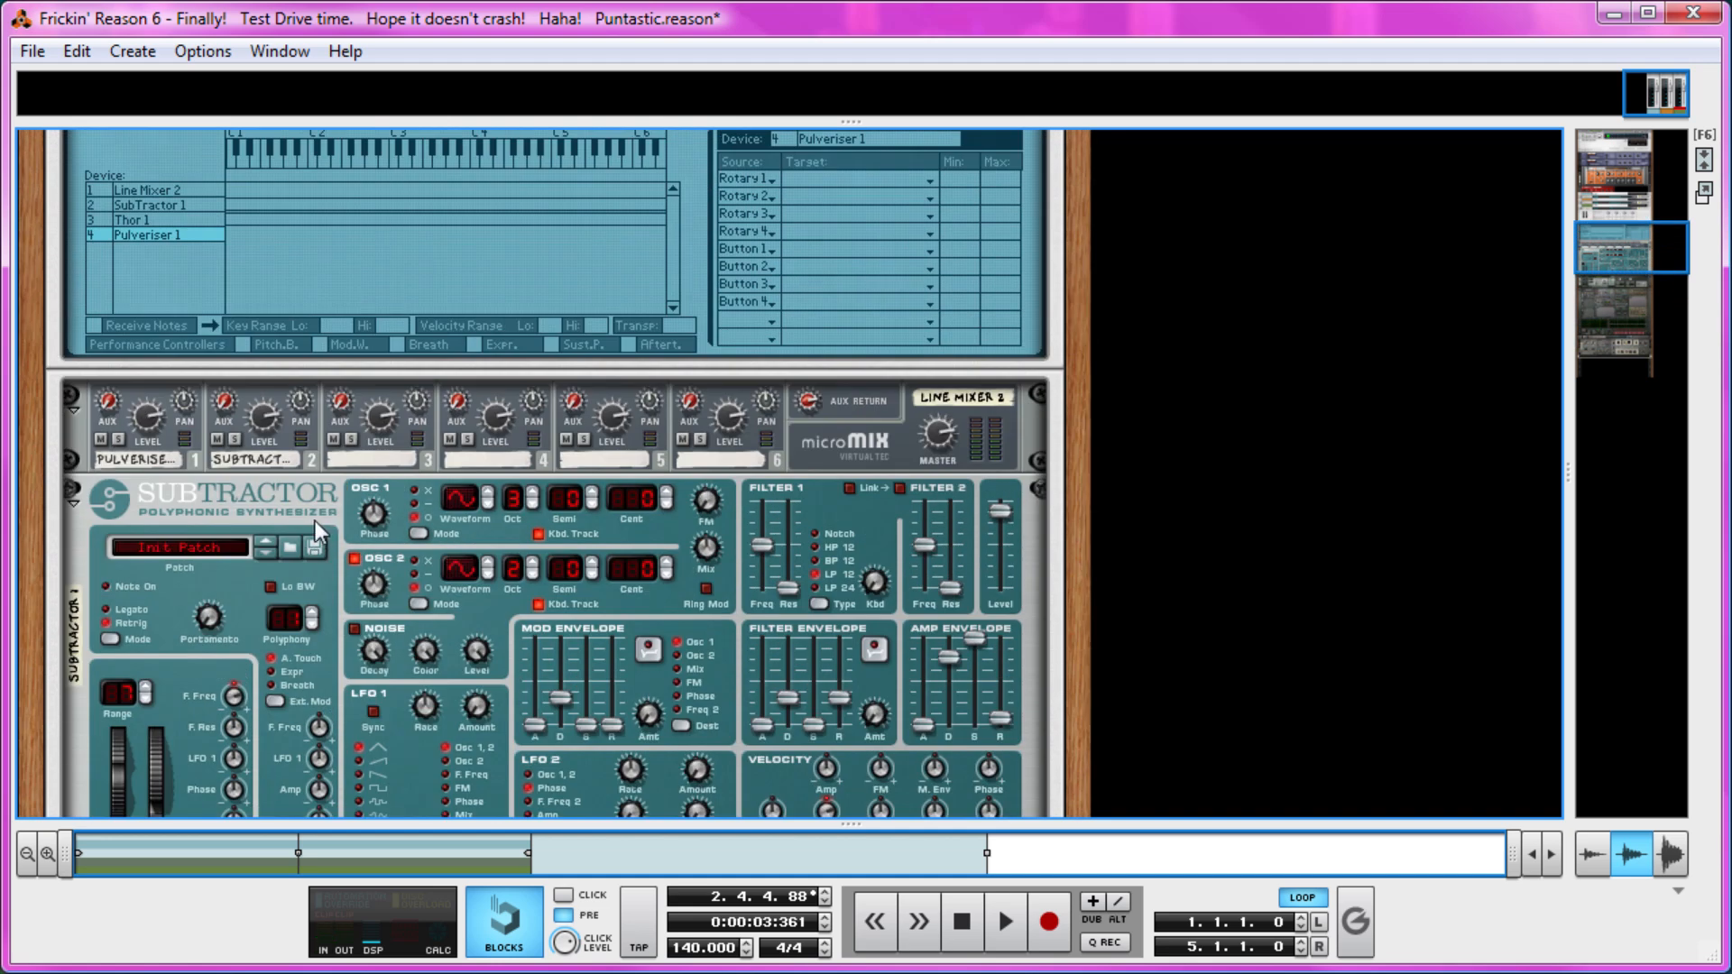
Rename the Bass Combinator's first rotary knob to "Pos Mod".
scroll(342, 516, up, 5)
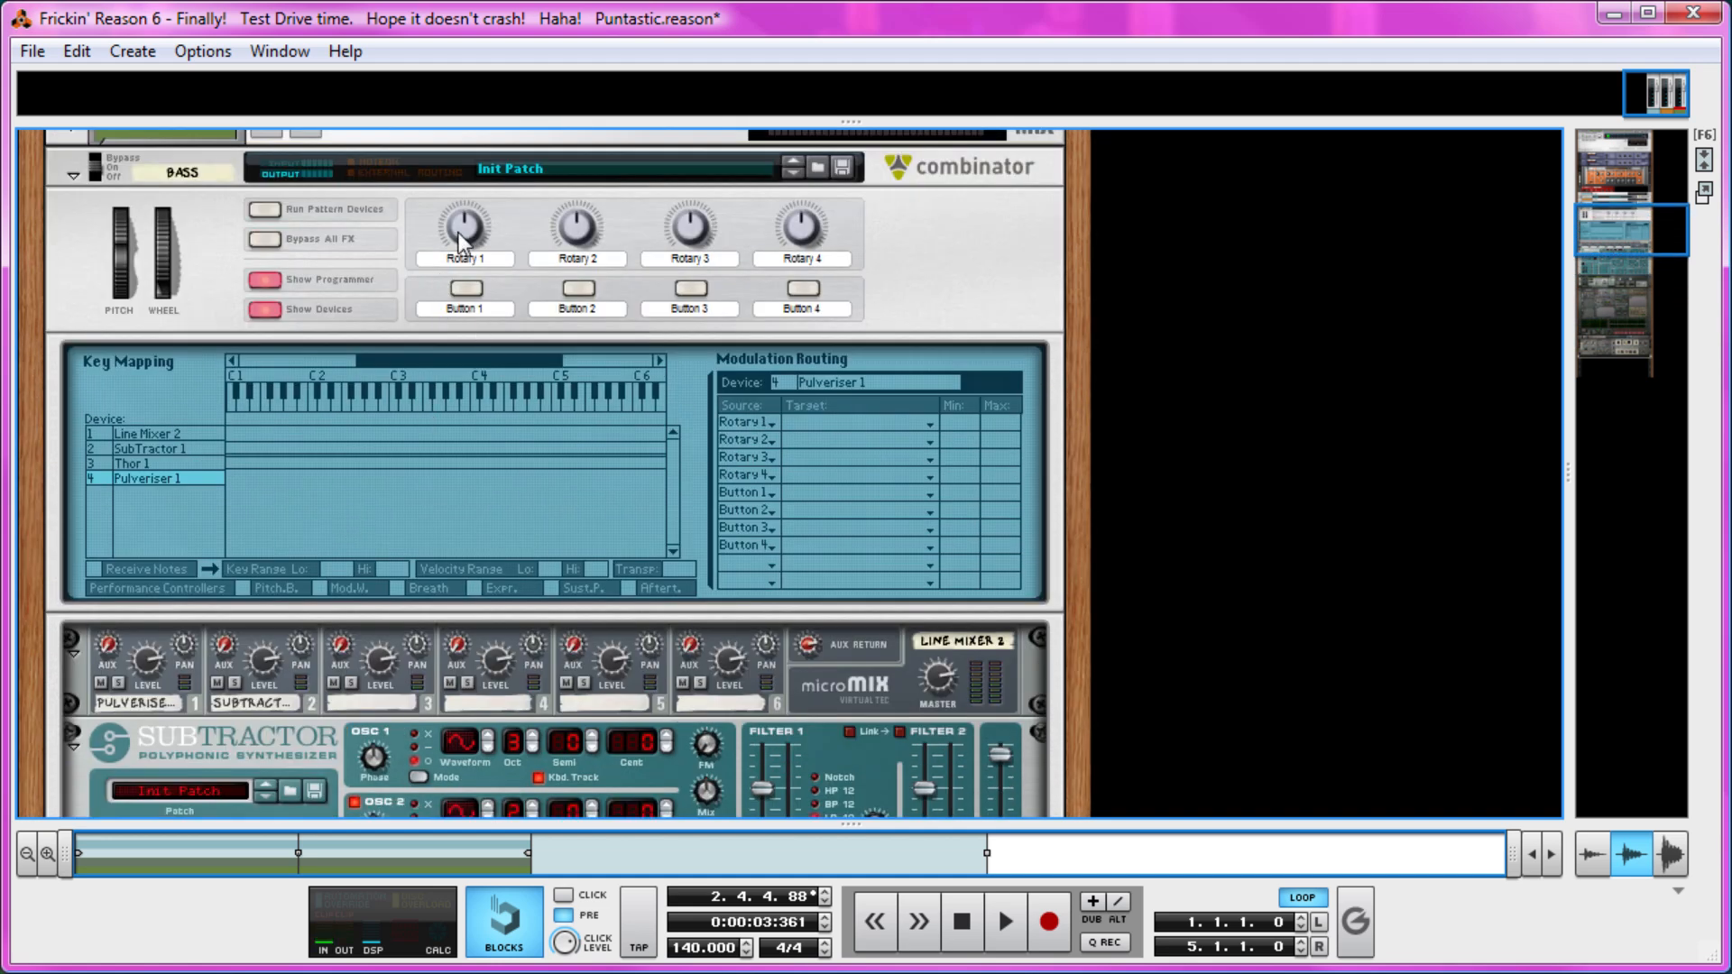
double_click(460, 258)
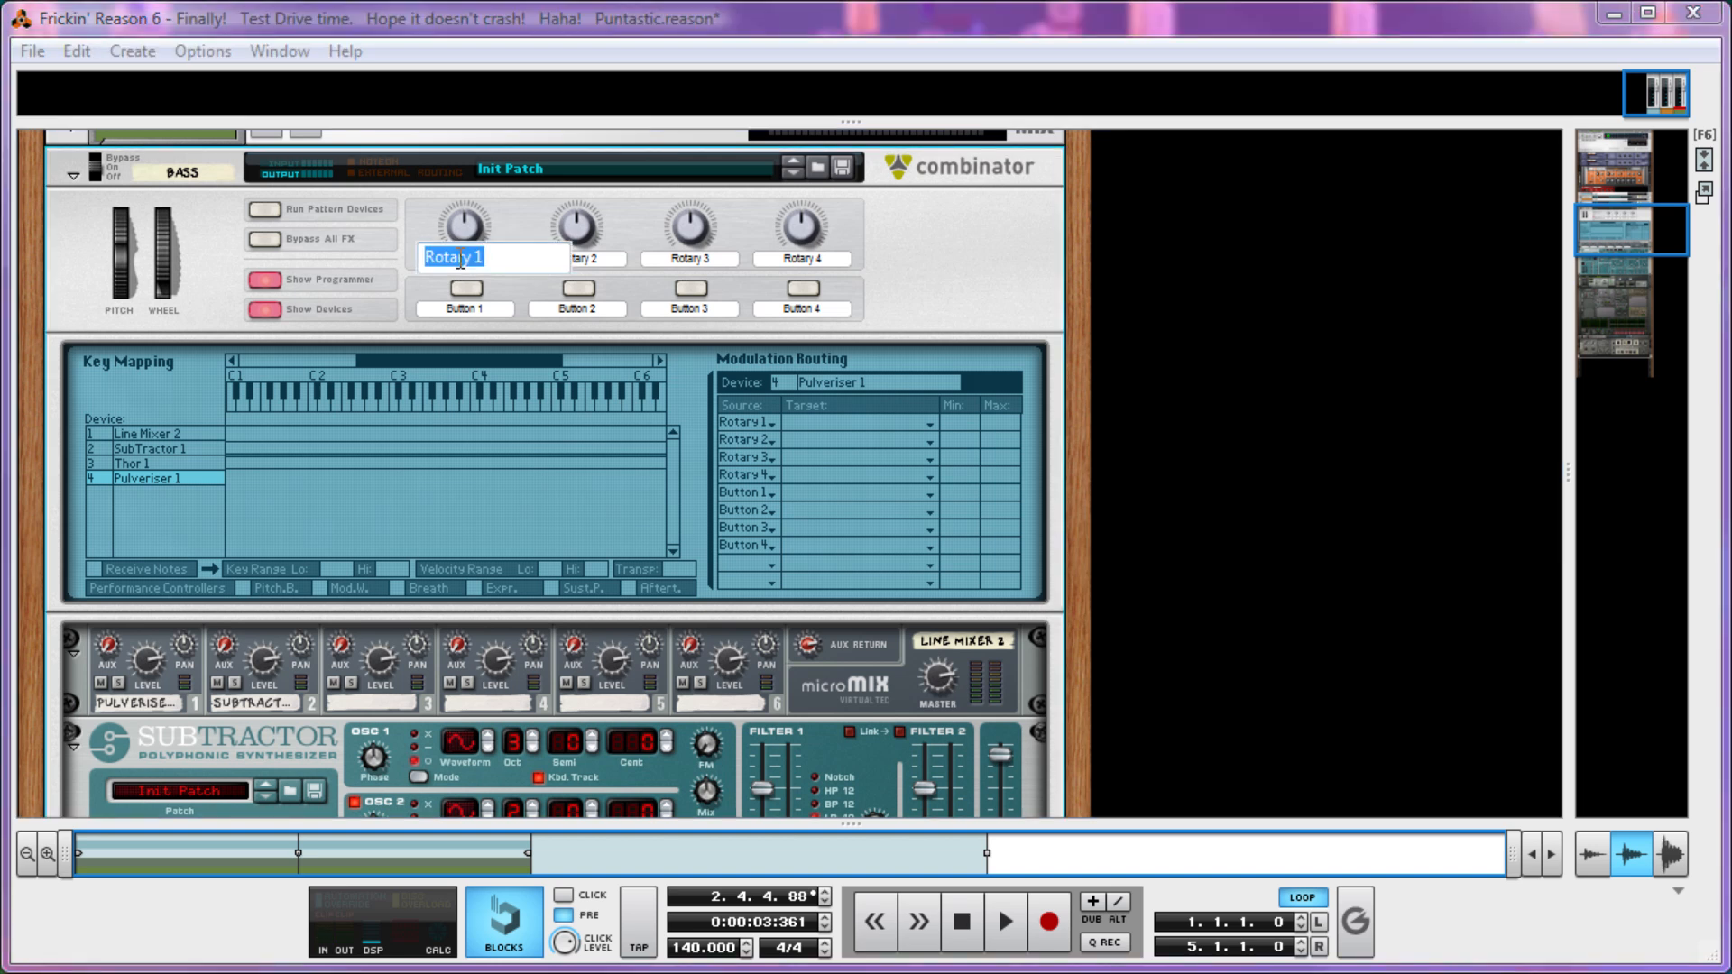
text(Pos Mod)
Create an automation lane for the Pos Mod knob on the Bass track and enlarge the sequencer area.
right_click(488, 215)
right_click(458, 229)
click(485, 250)
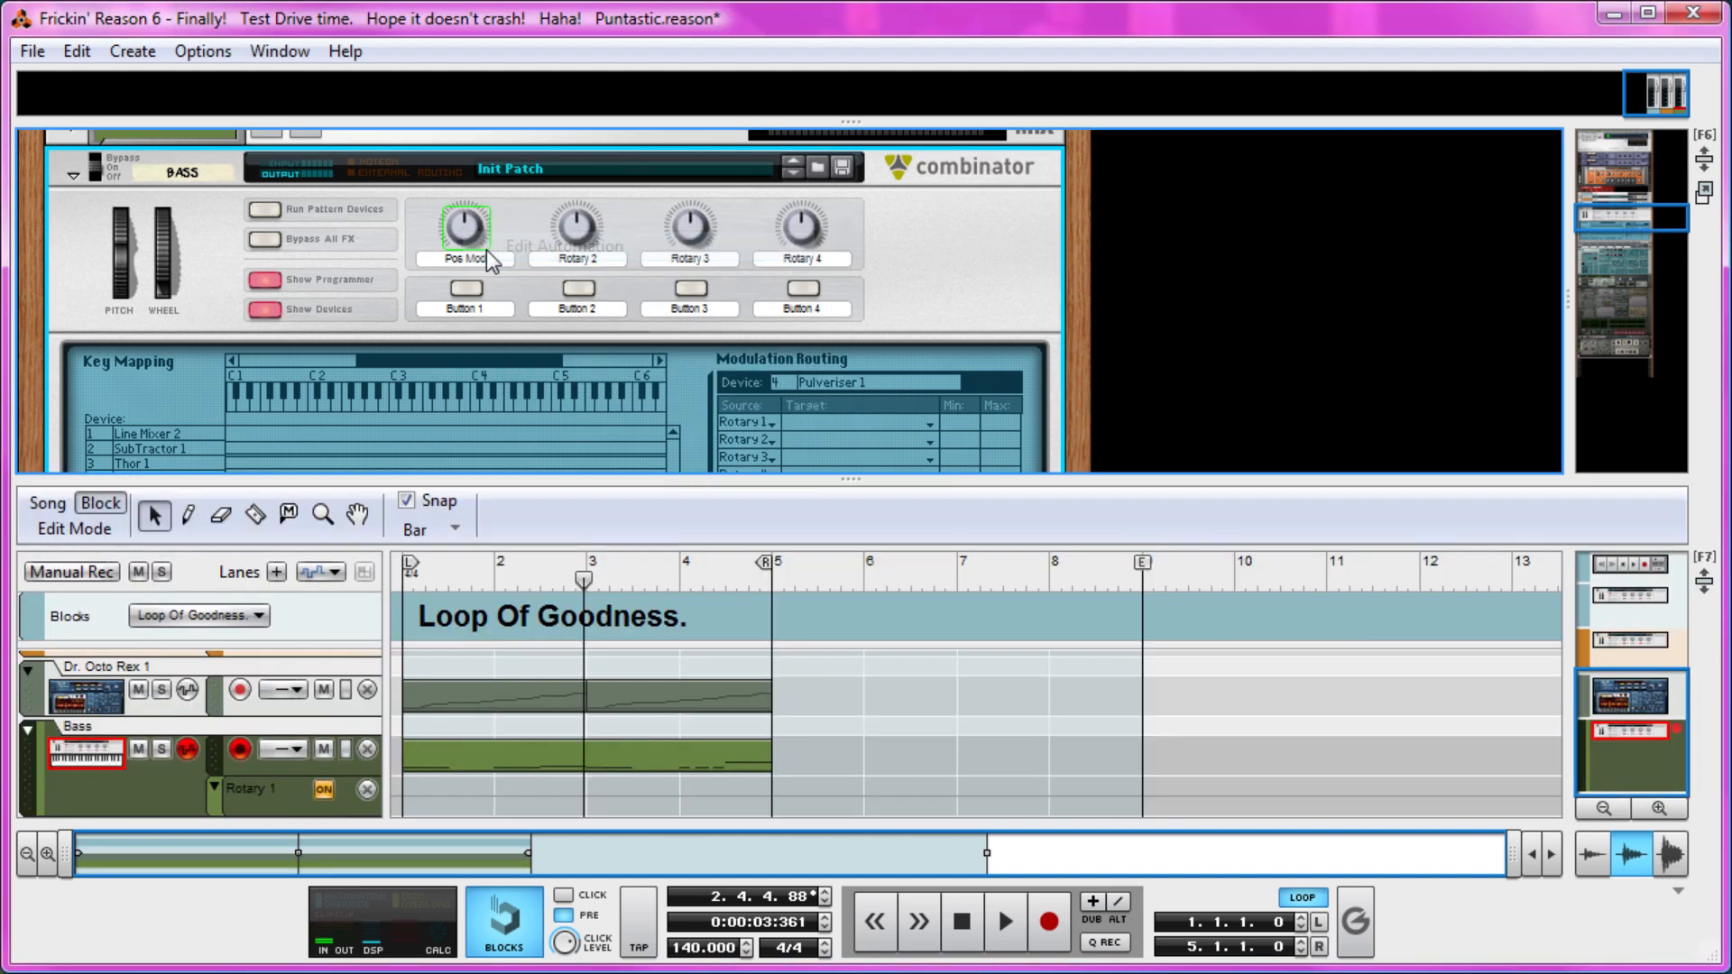
drag(610, 488, 613, 254)
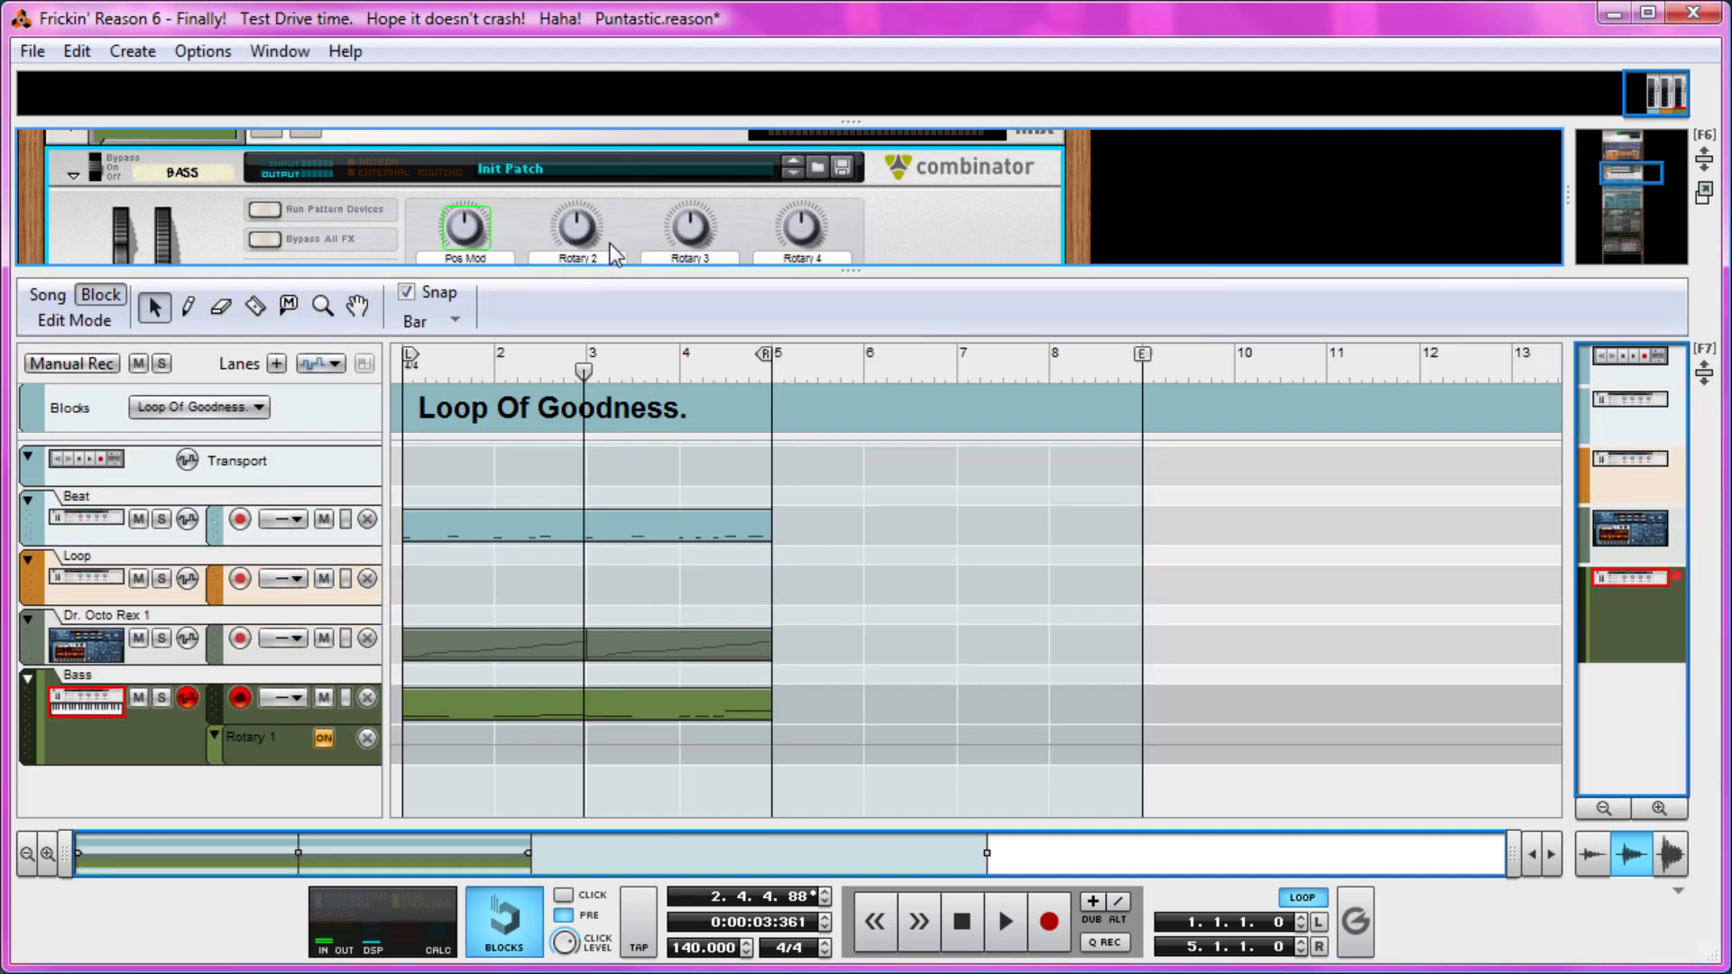
click(259, 742)
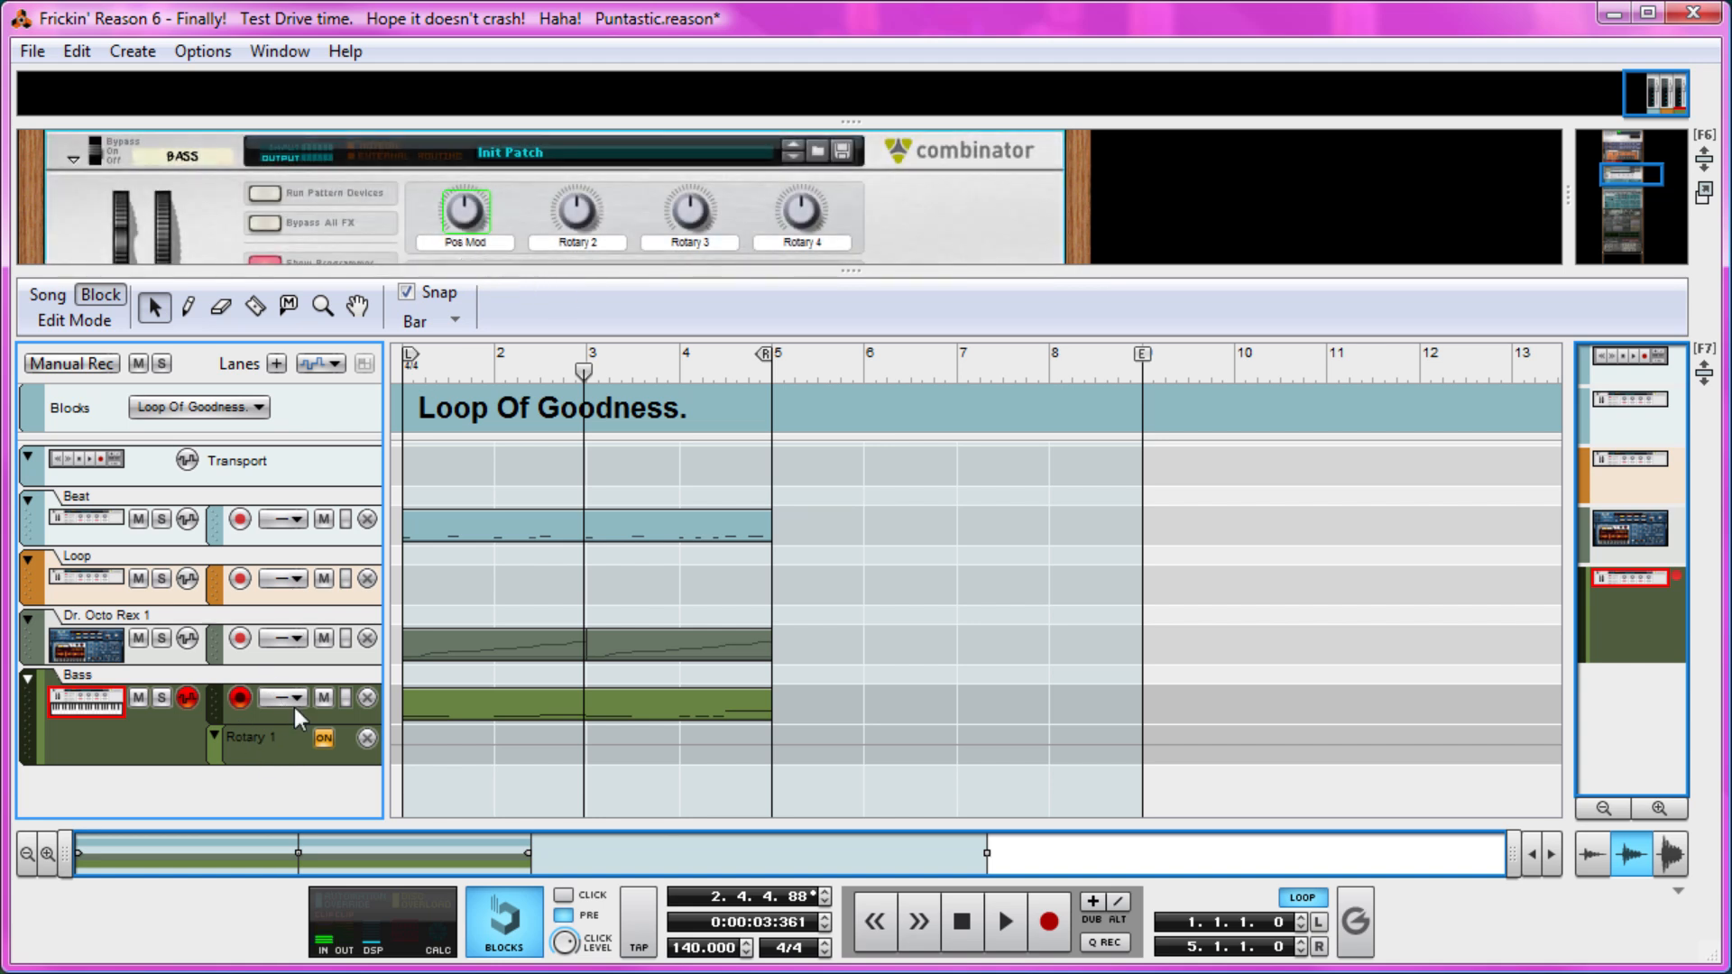
Draw a four-bar automation clip from bar 1 to bar 5 in the Bass track's Rotary 1 lane and open it for editing.
key(p)
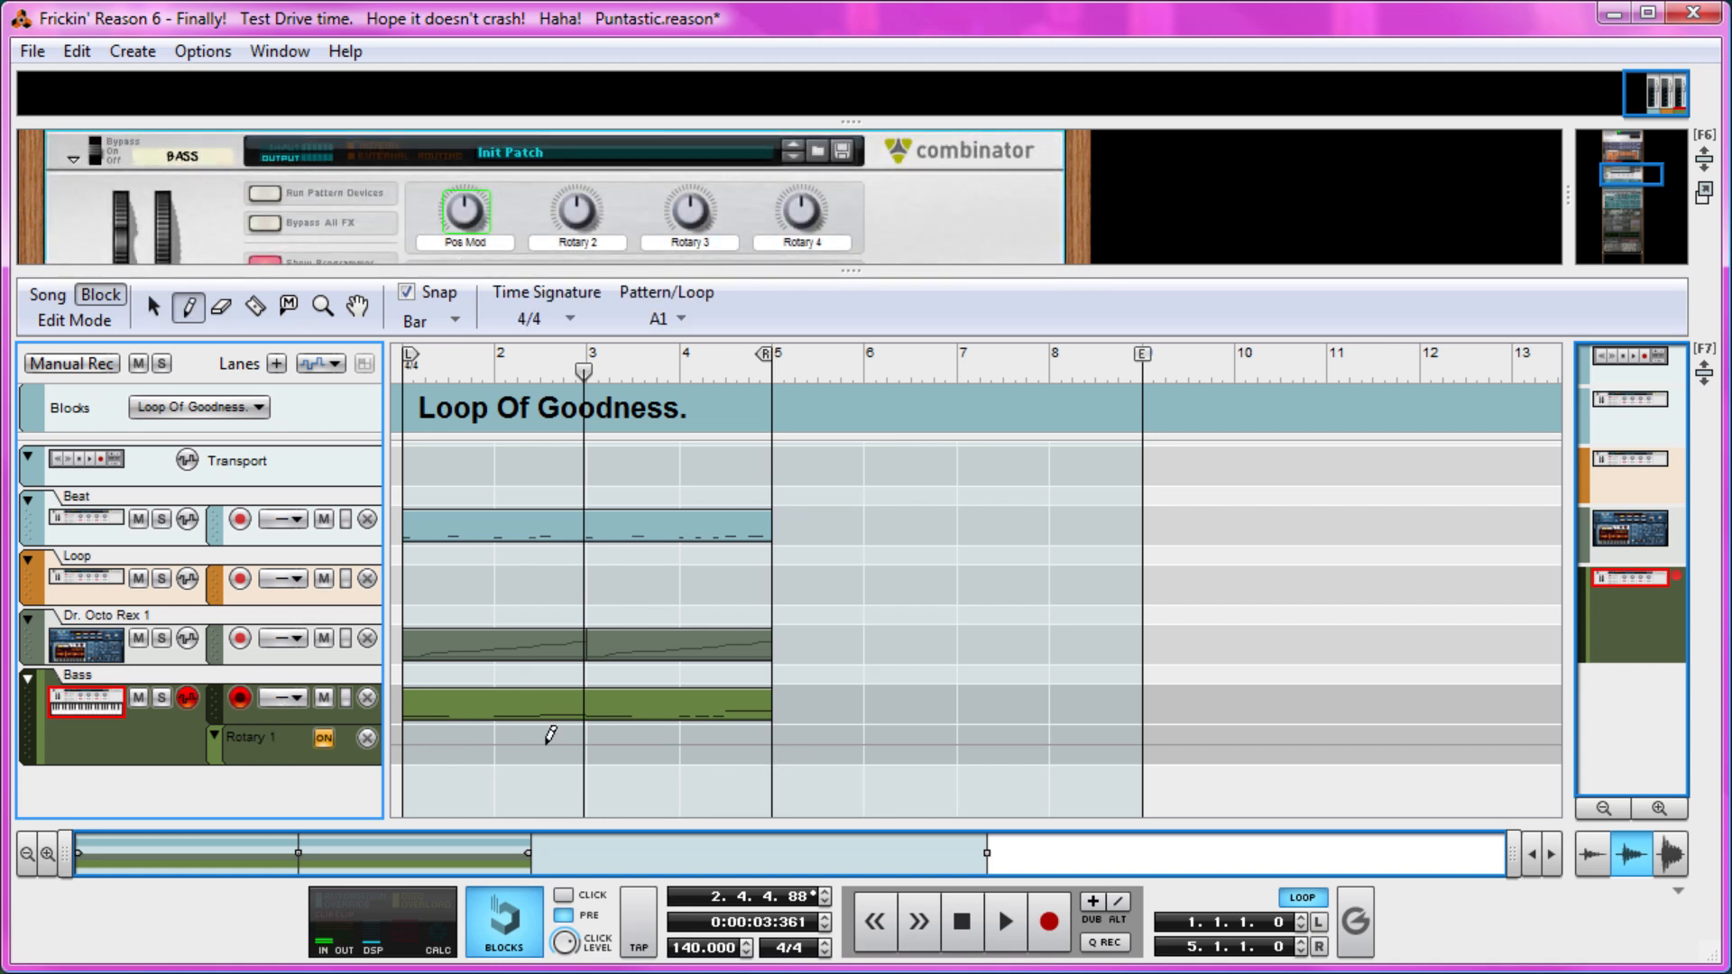
drag(434, 737, 688, 729)
key(q)
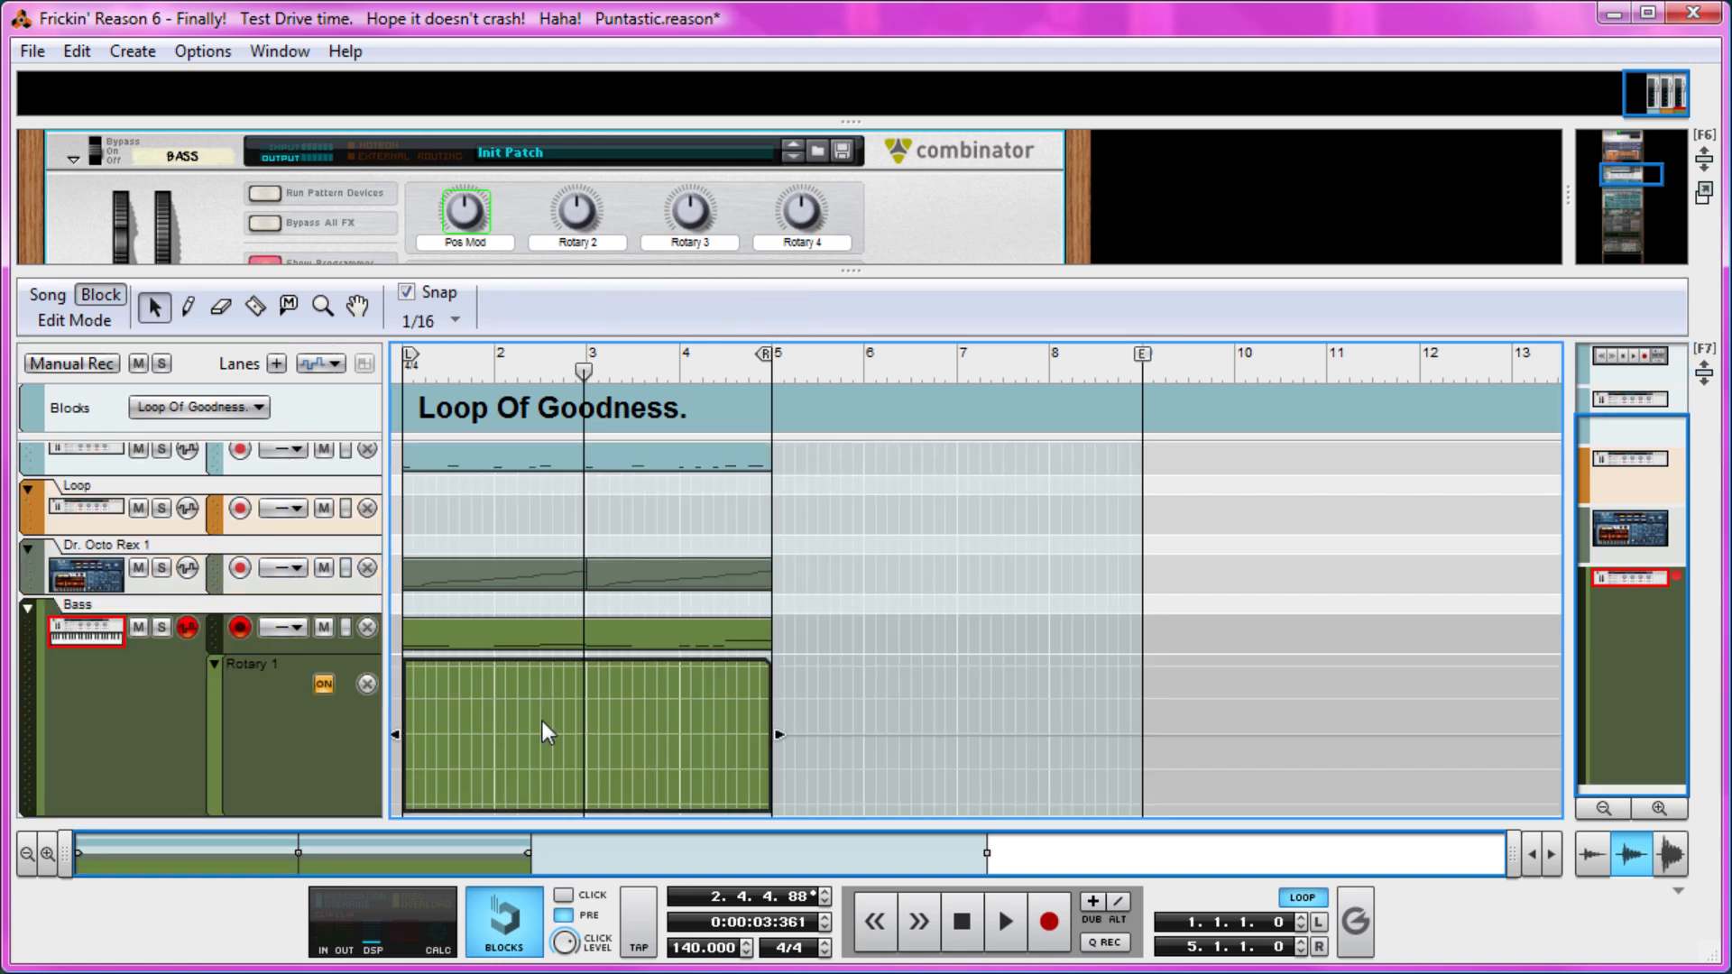
Draw a Rotary 1 automation rise from about 1 at position 1.1.2 to about 98 at 1.2.4 and audition it from the start.
key(w)
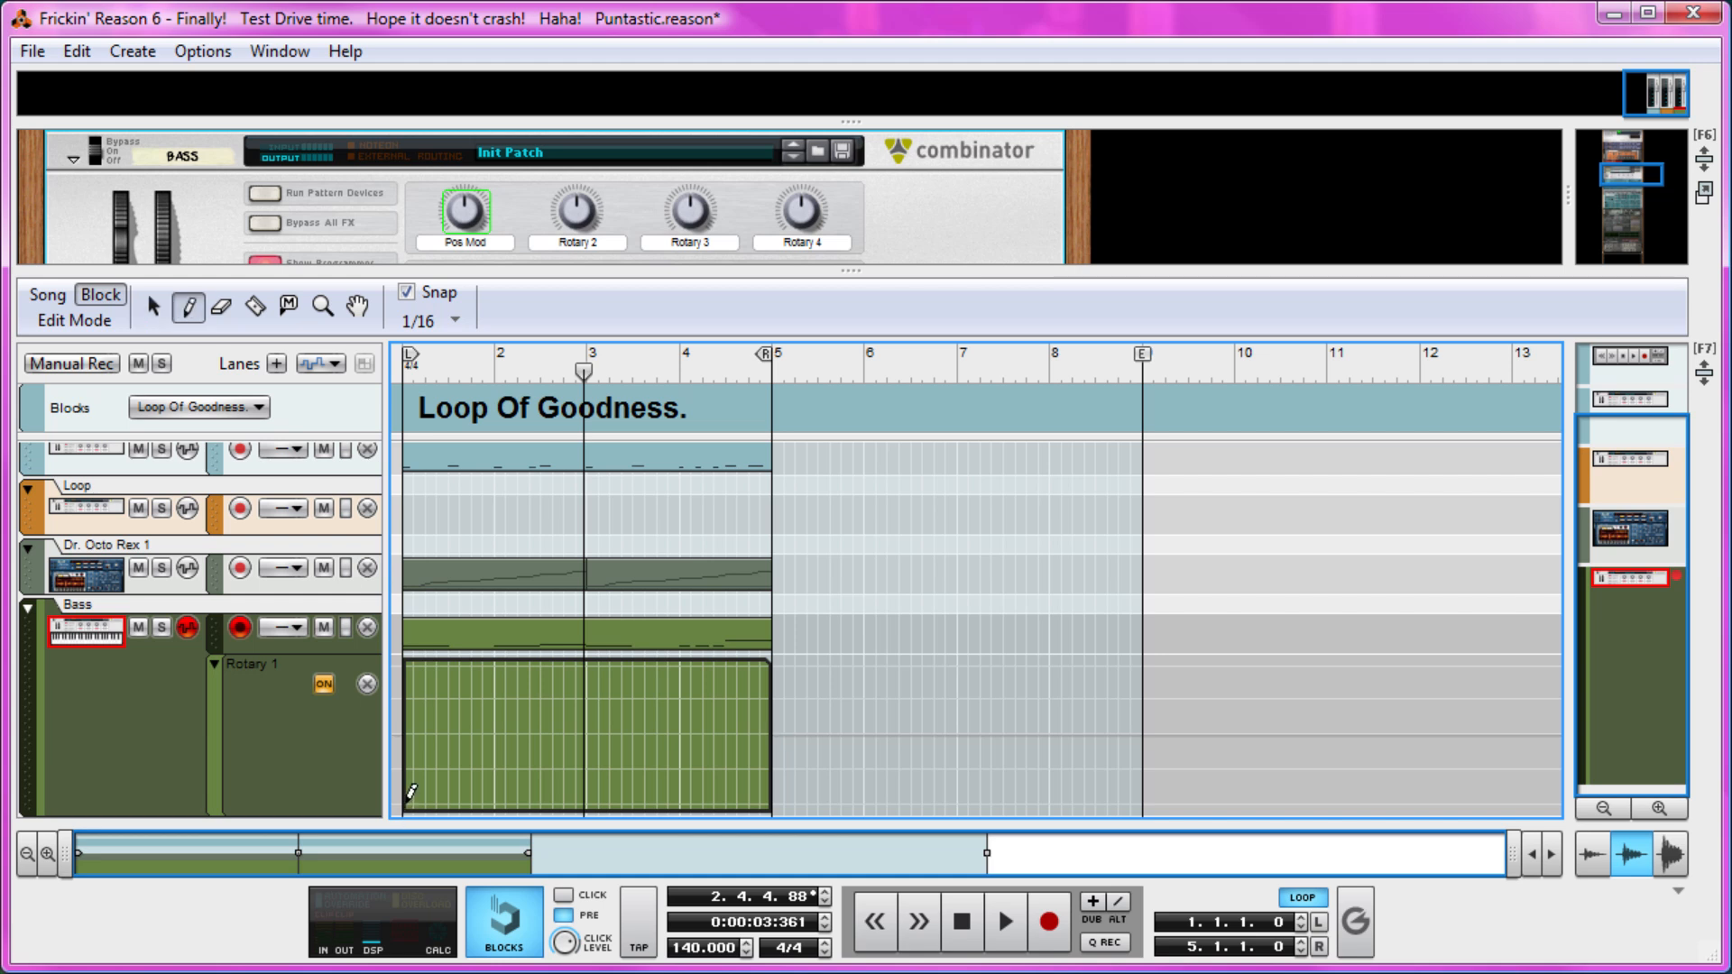
click(410, 802)
click(441, 697)
key(q)
drag(458, 372, 279, 364)
key(space)
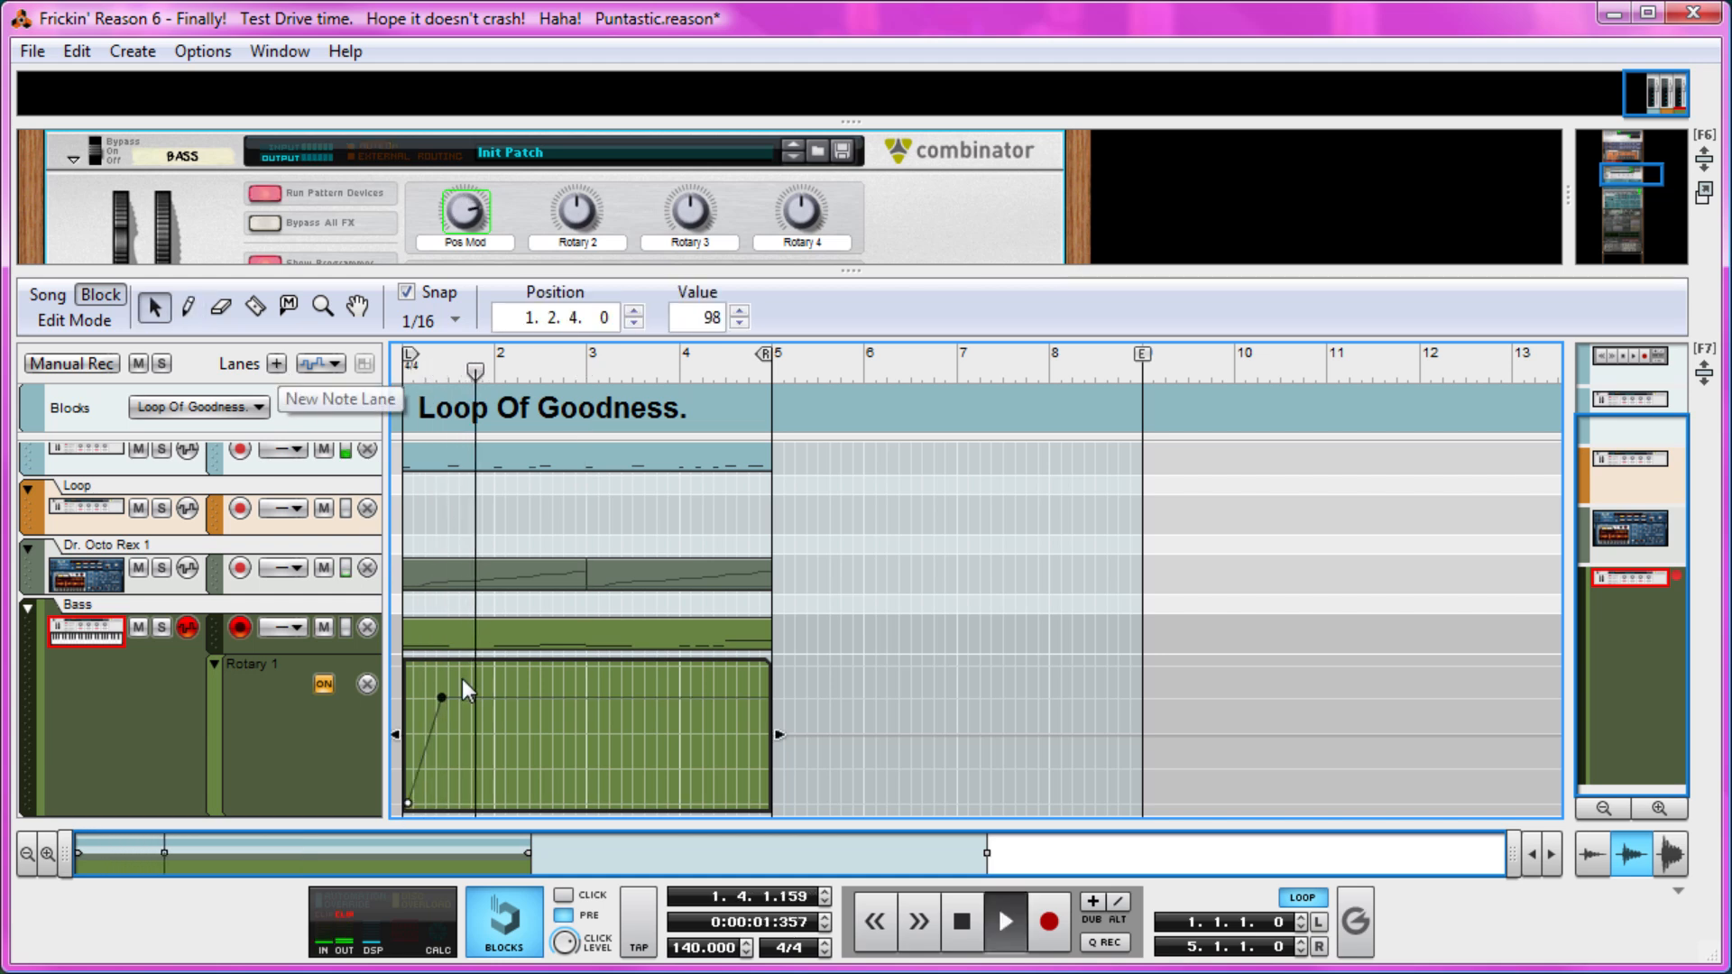
key(space)
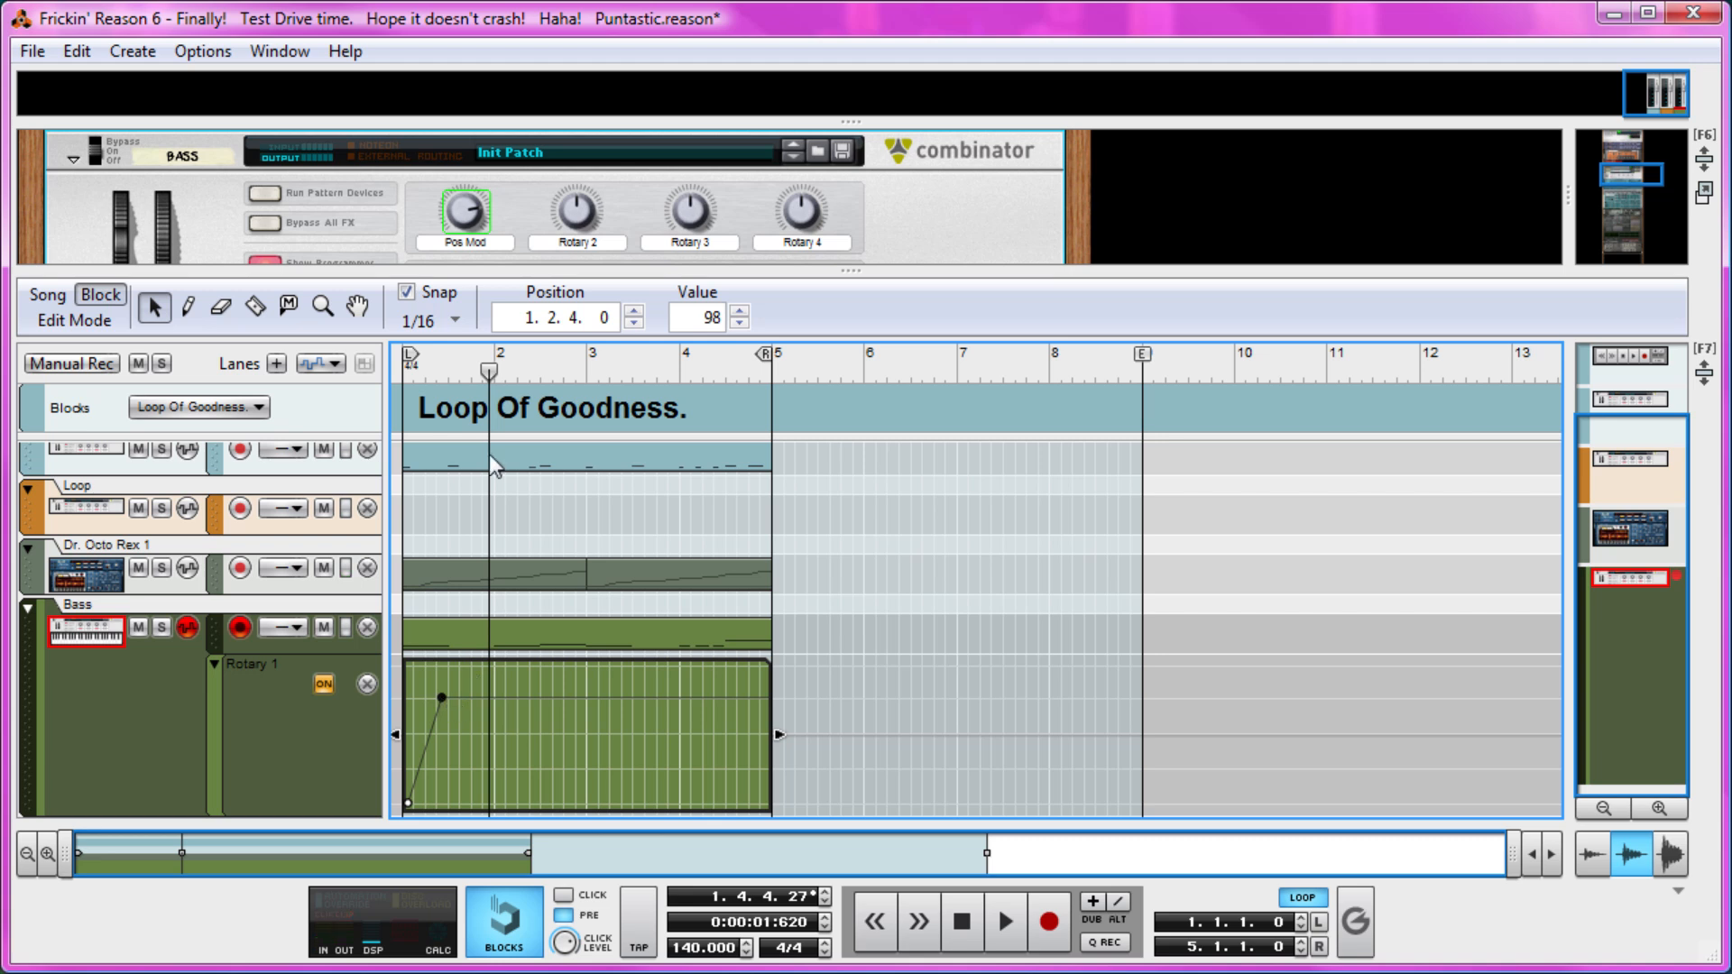
Set the Rotary 1 automation point at position 1.1.2 to 50 and audition the start of the bass line.
click(440, 806)
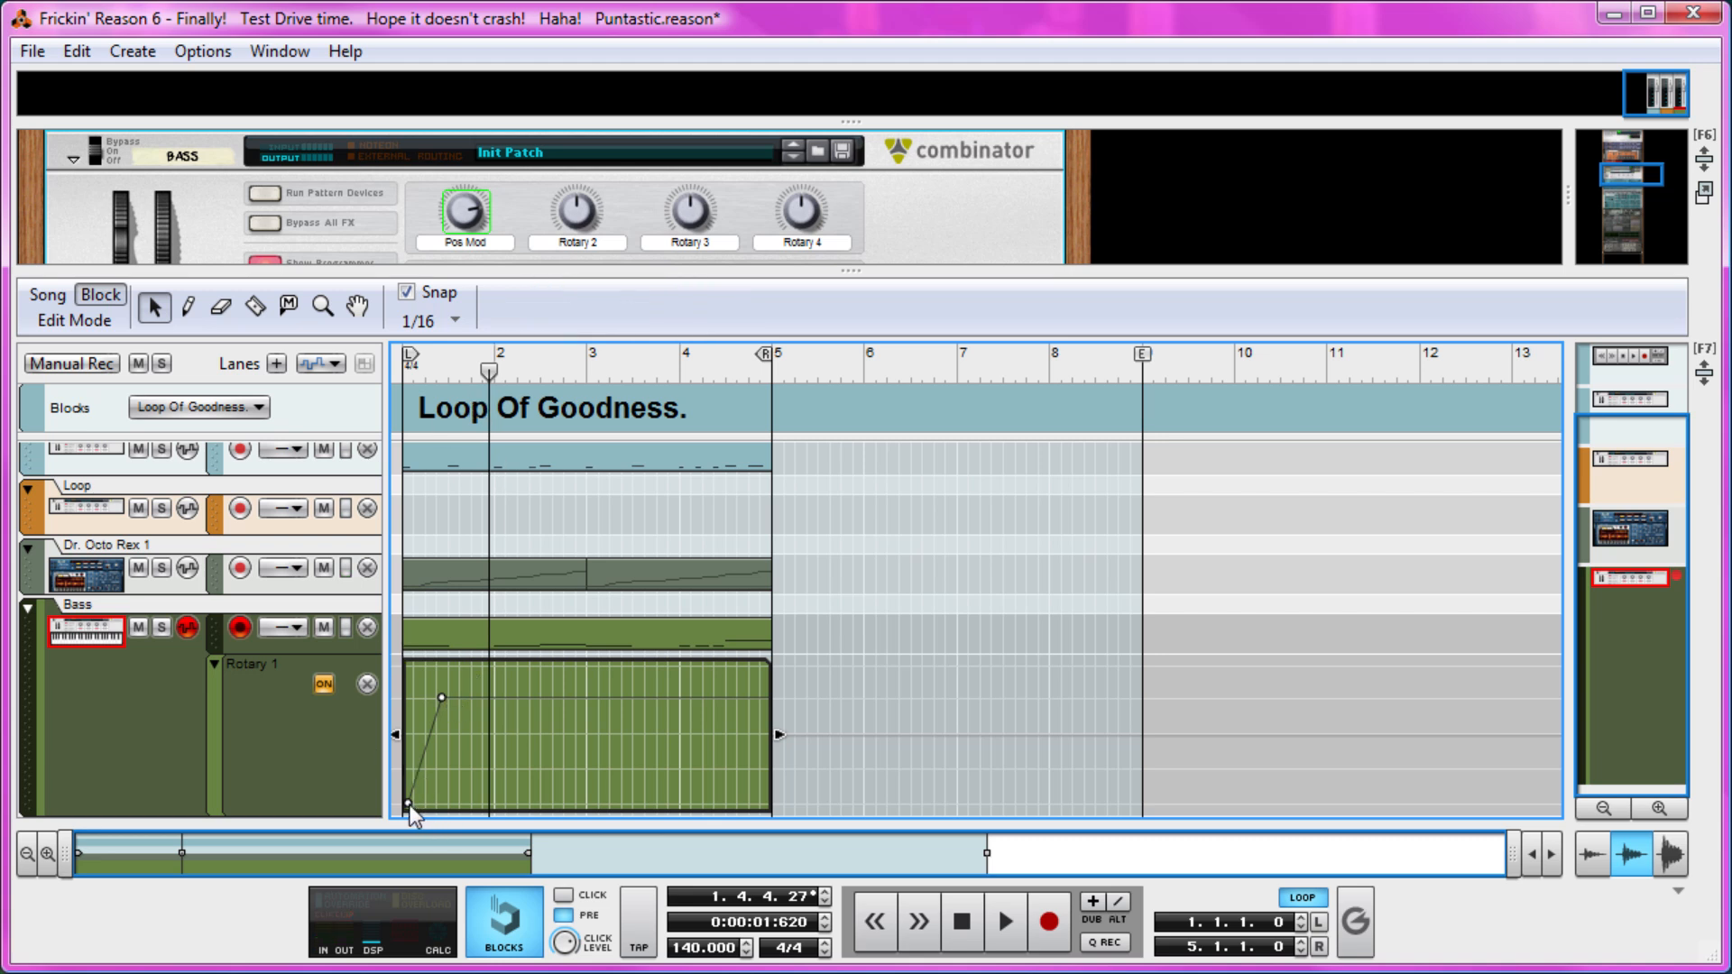
click(408, 804)
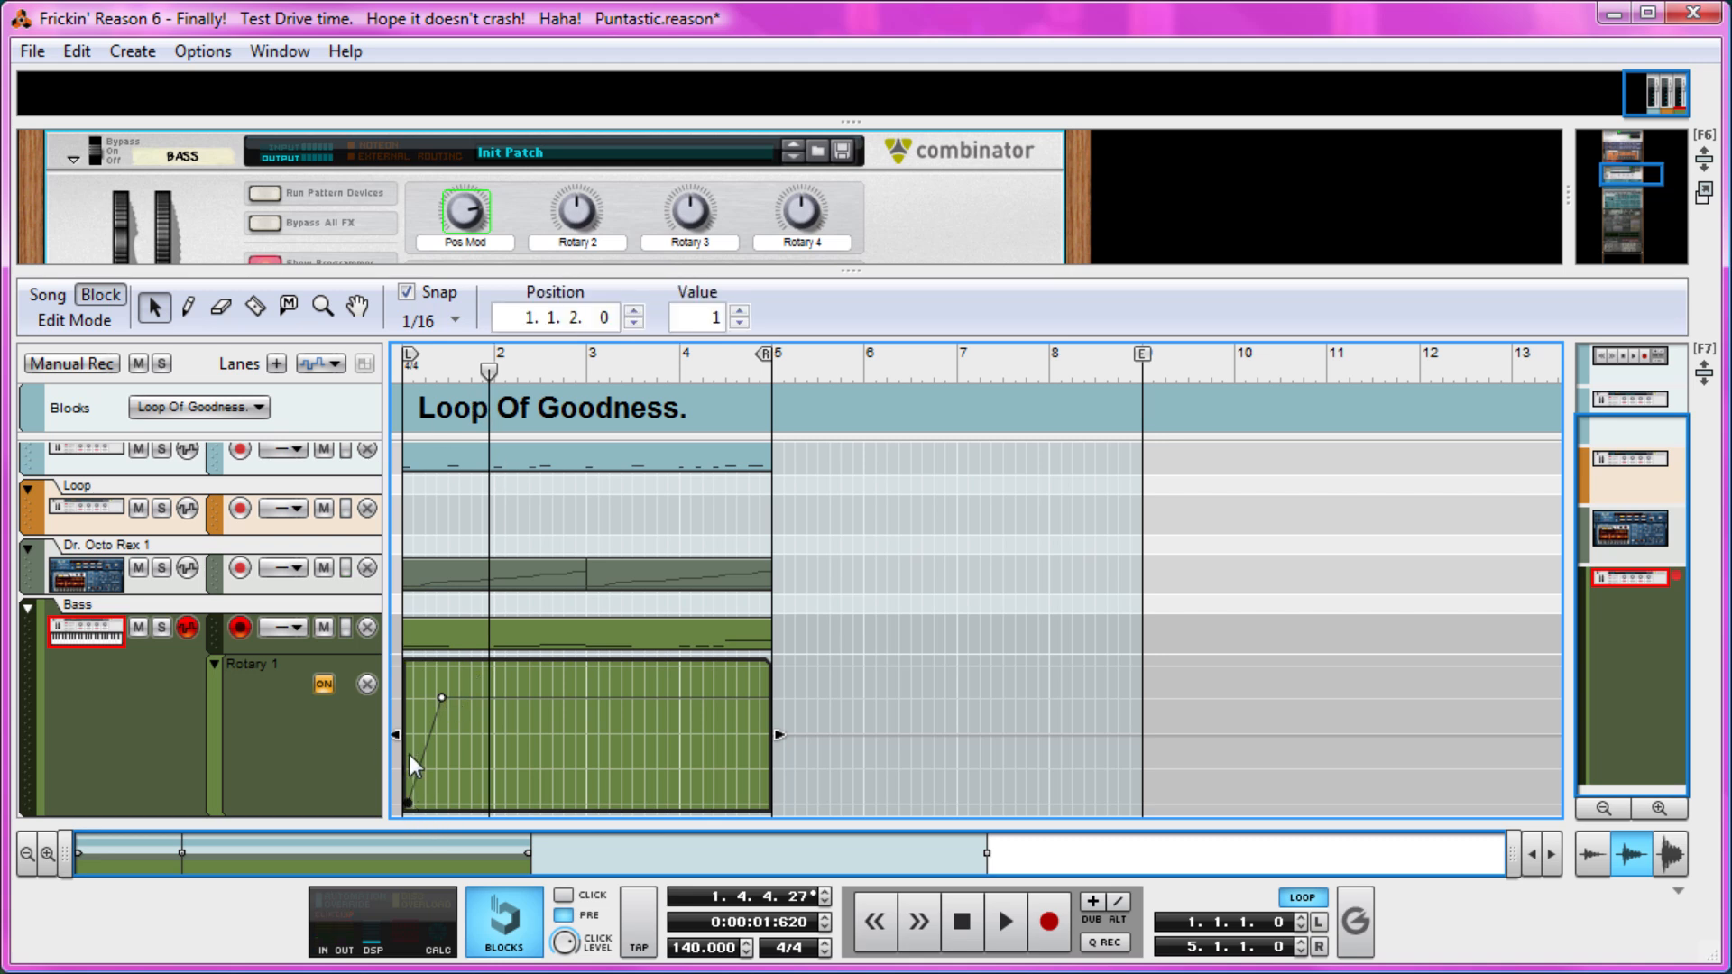
double_click(703, 321)
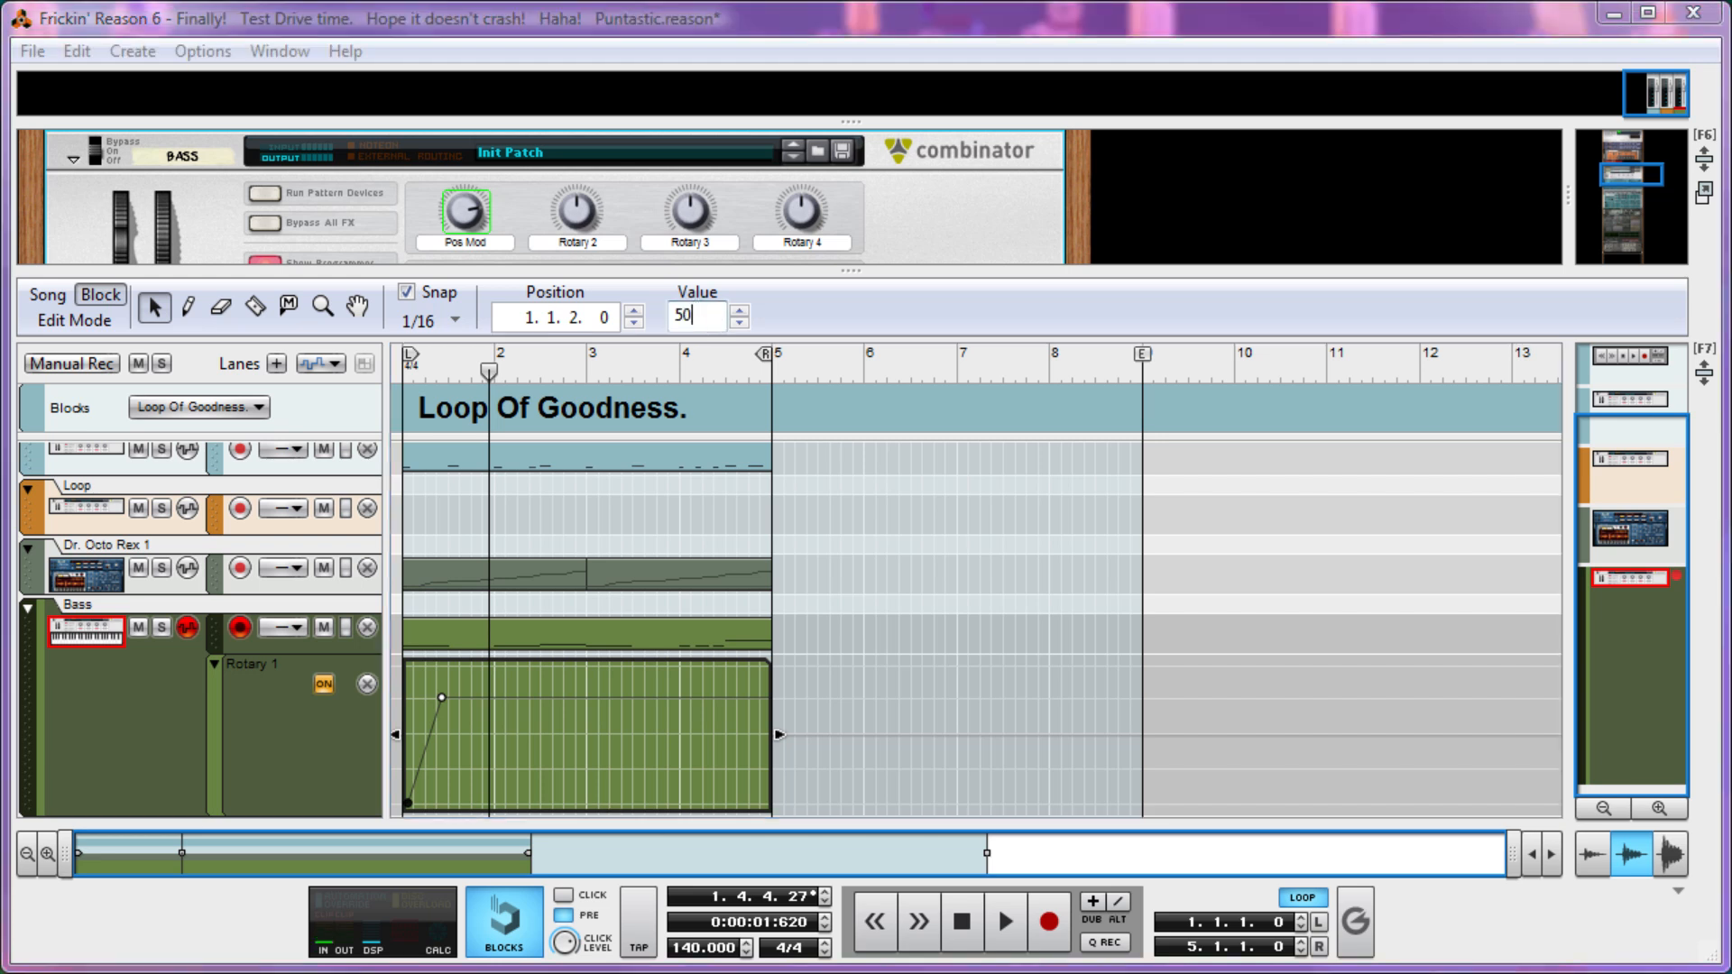
key(Return)
key(space)
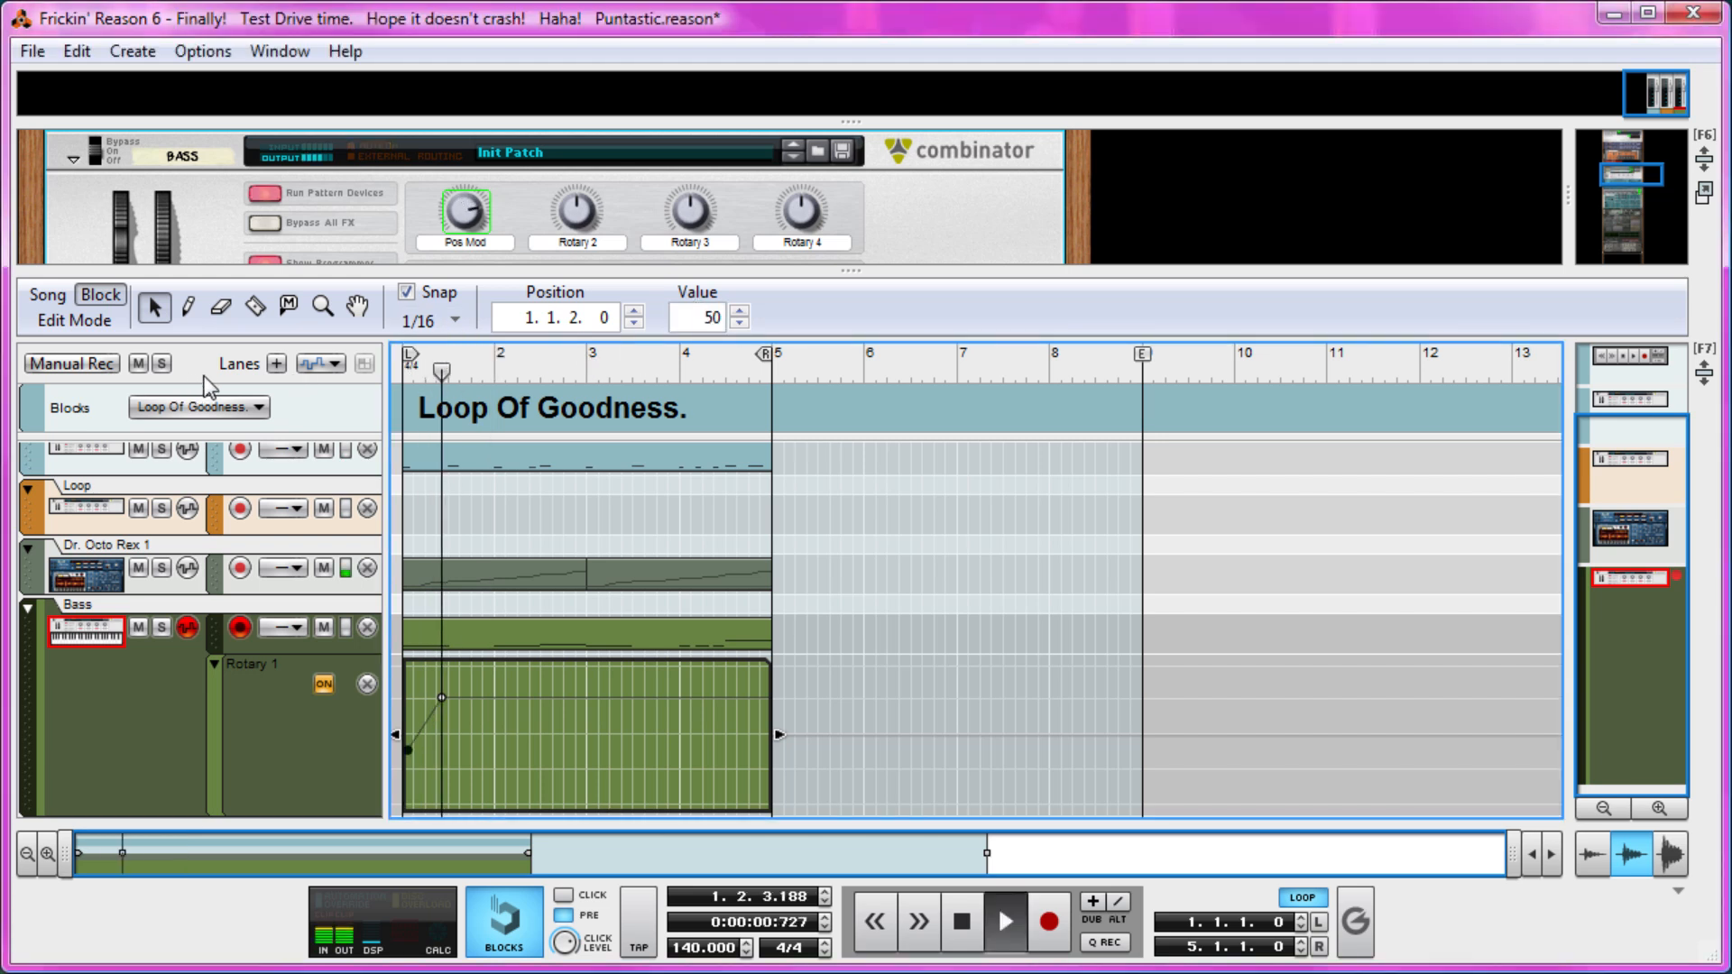
key(space)
key(space)
Shorten the Rotary 1 automation clip at bar 1 to two beats and return to the arrangement view.
drag(774, 733, 461, 766)
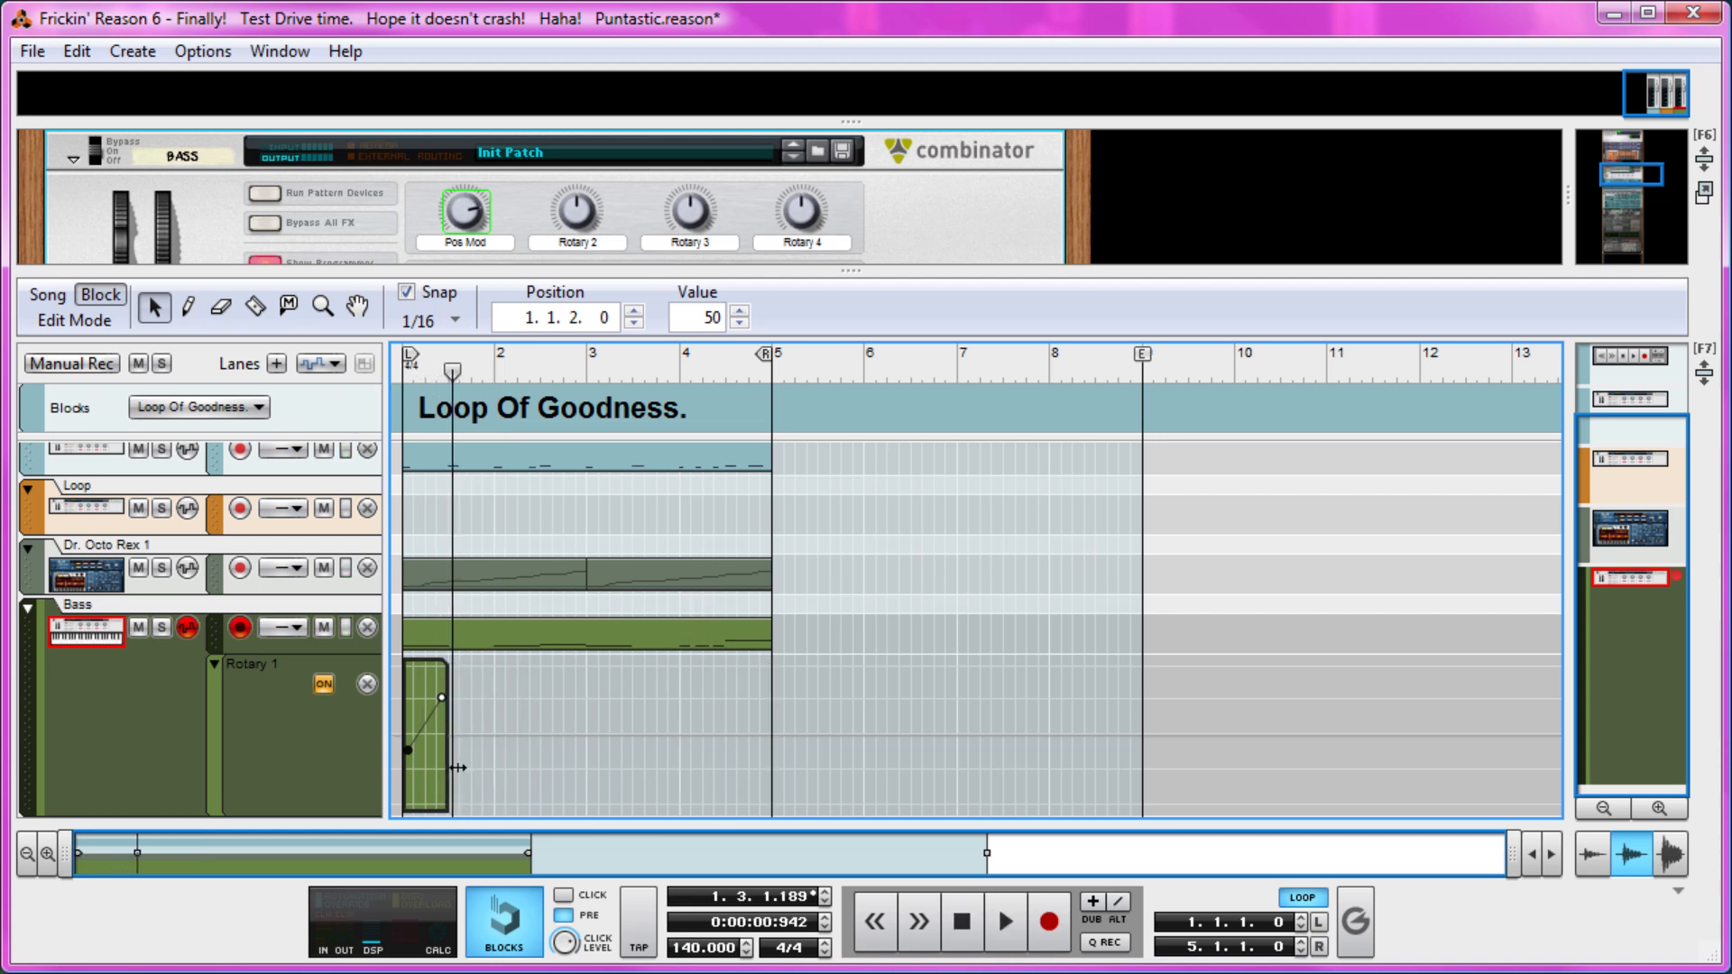
click(467, 724)
click(74, 320)
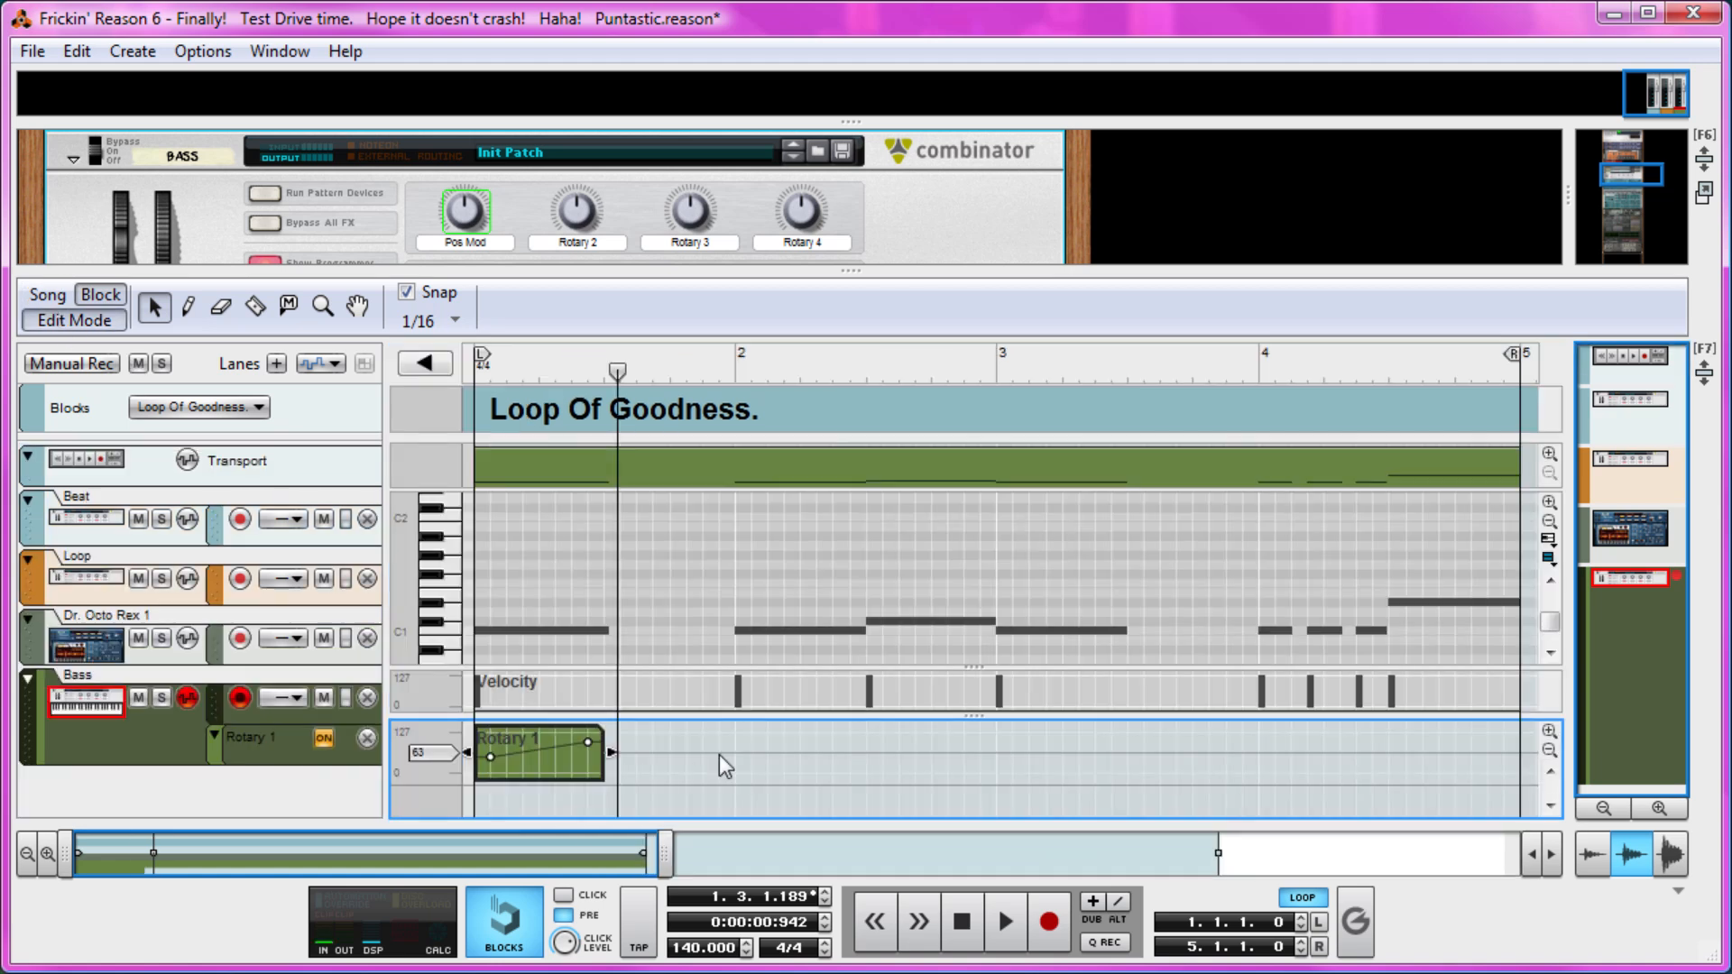
click(99, 320)
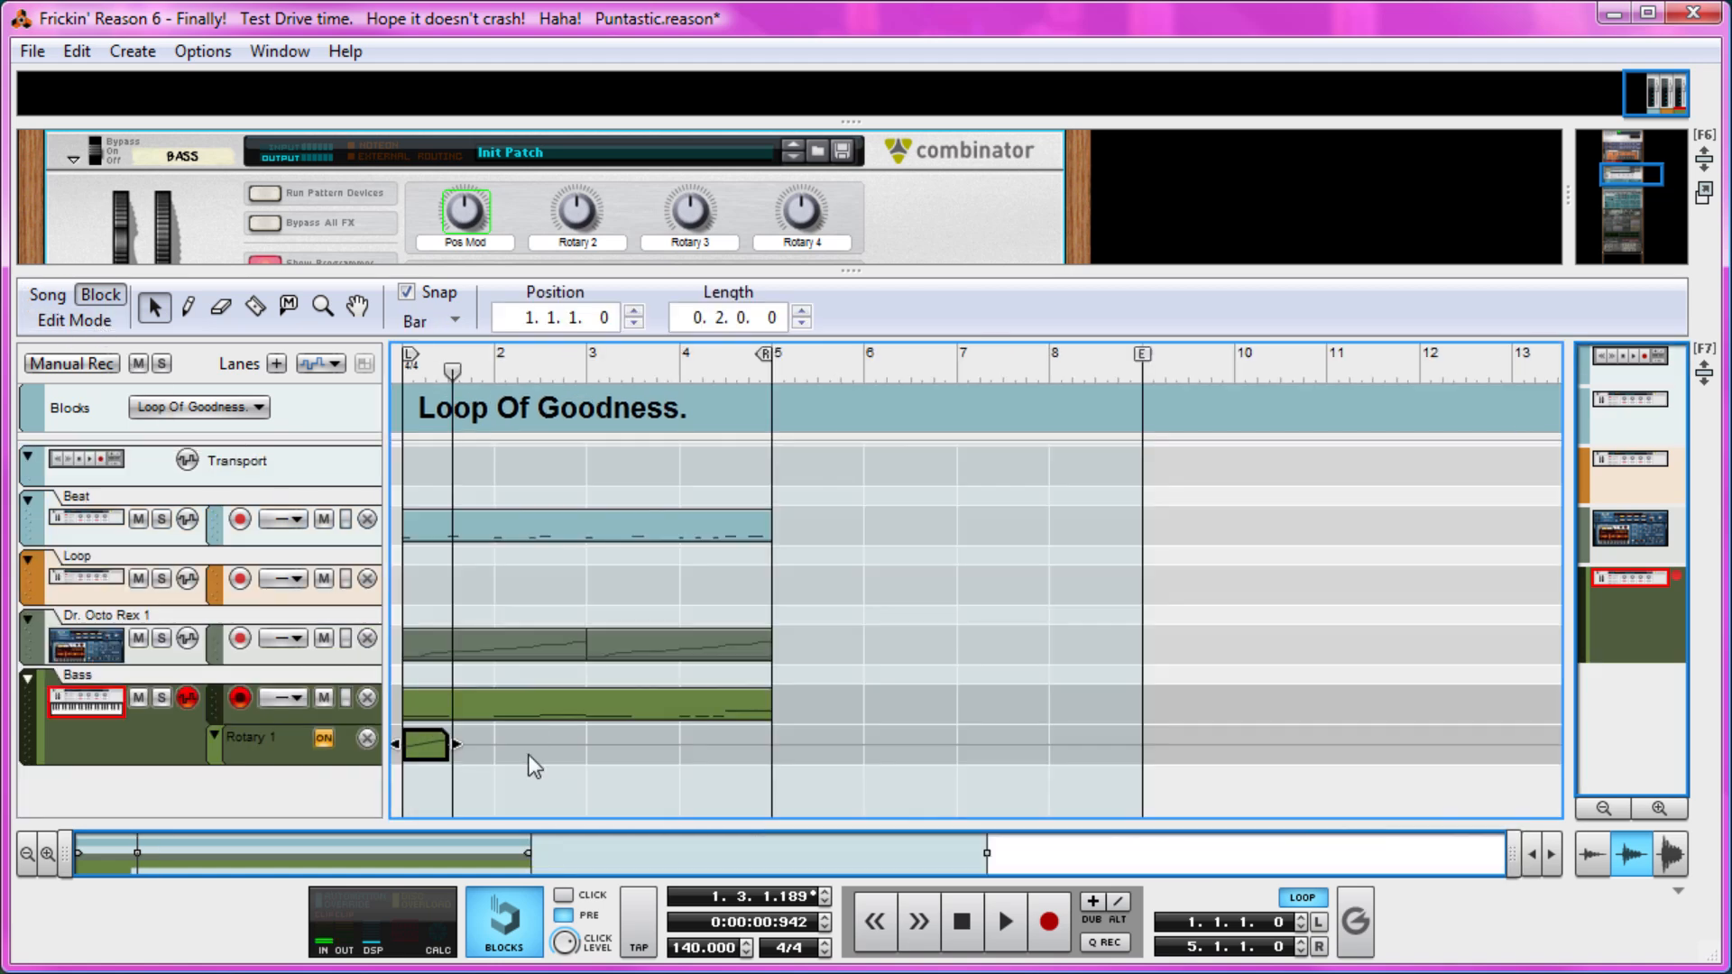
Copy the two-beat Rotary 1 automation clip to bar 3 and audition it there.
click(475, 766)
click(429, 745)
key(ctrl+c)
click(582, 370)
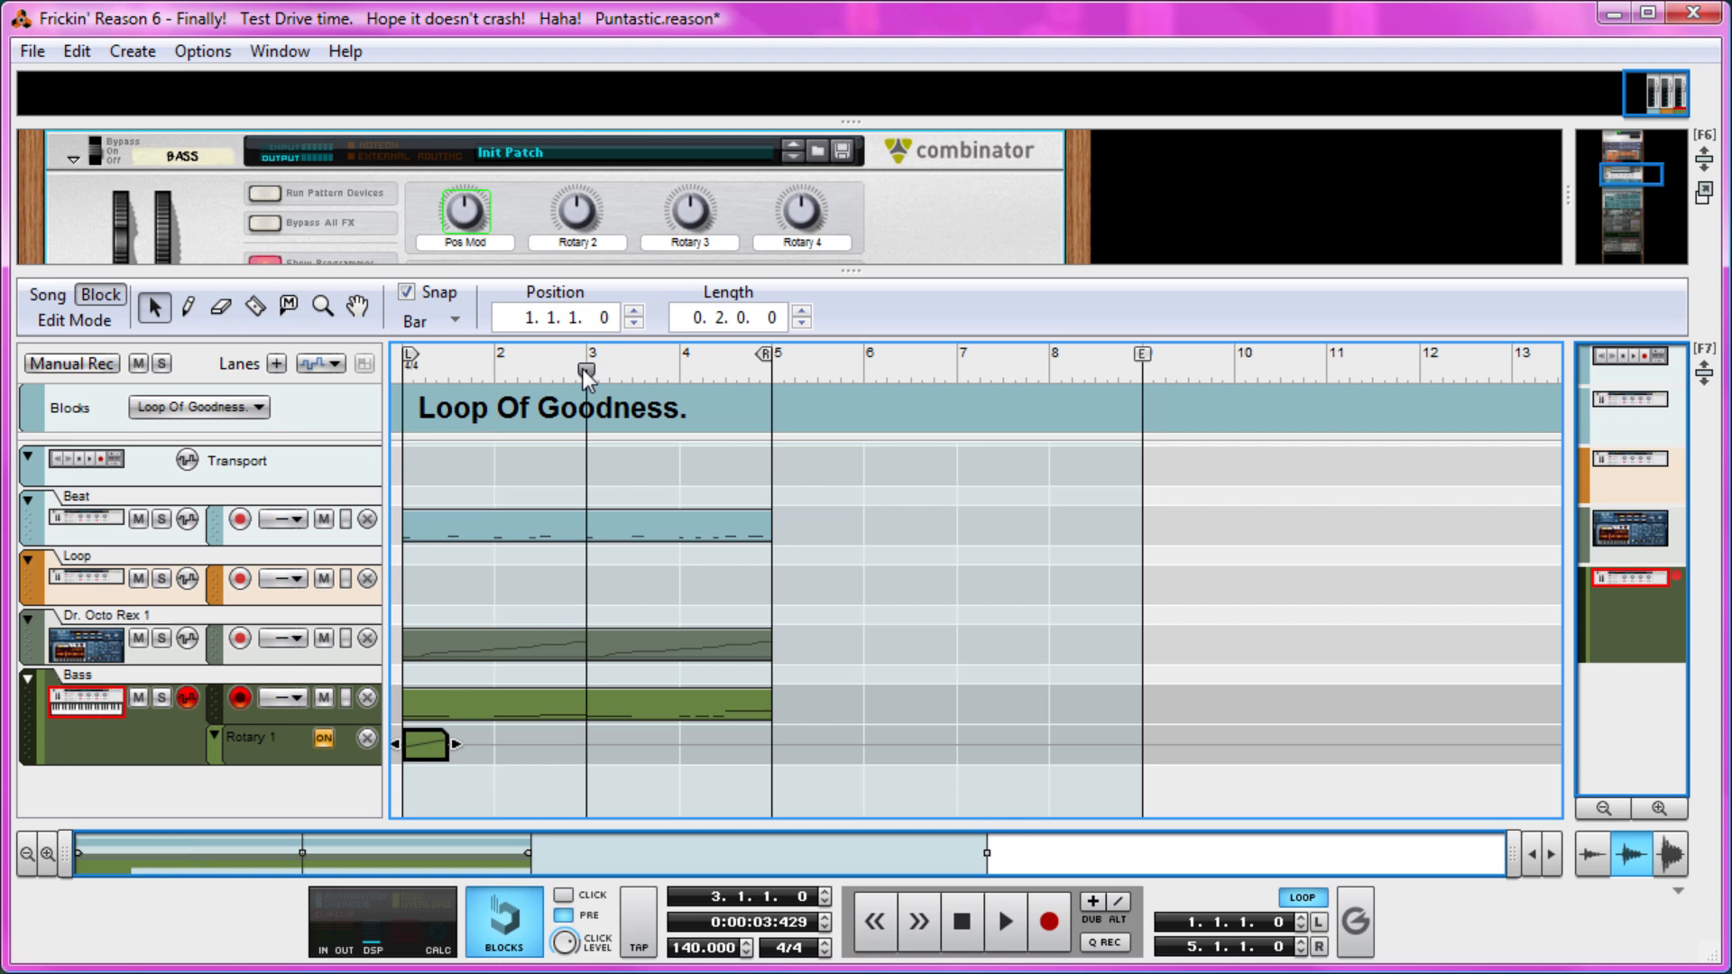
key(ctrl+v)
key(space)
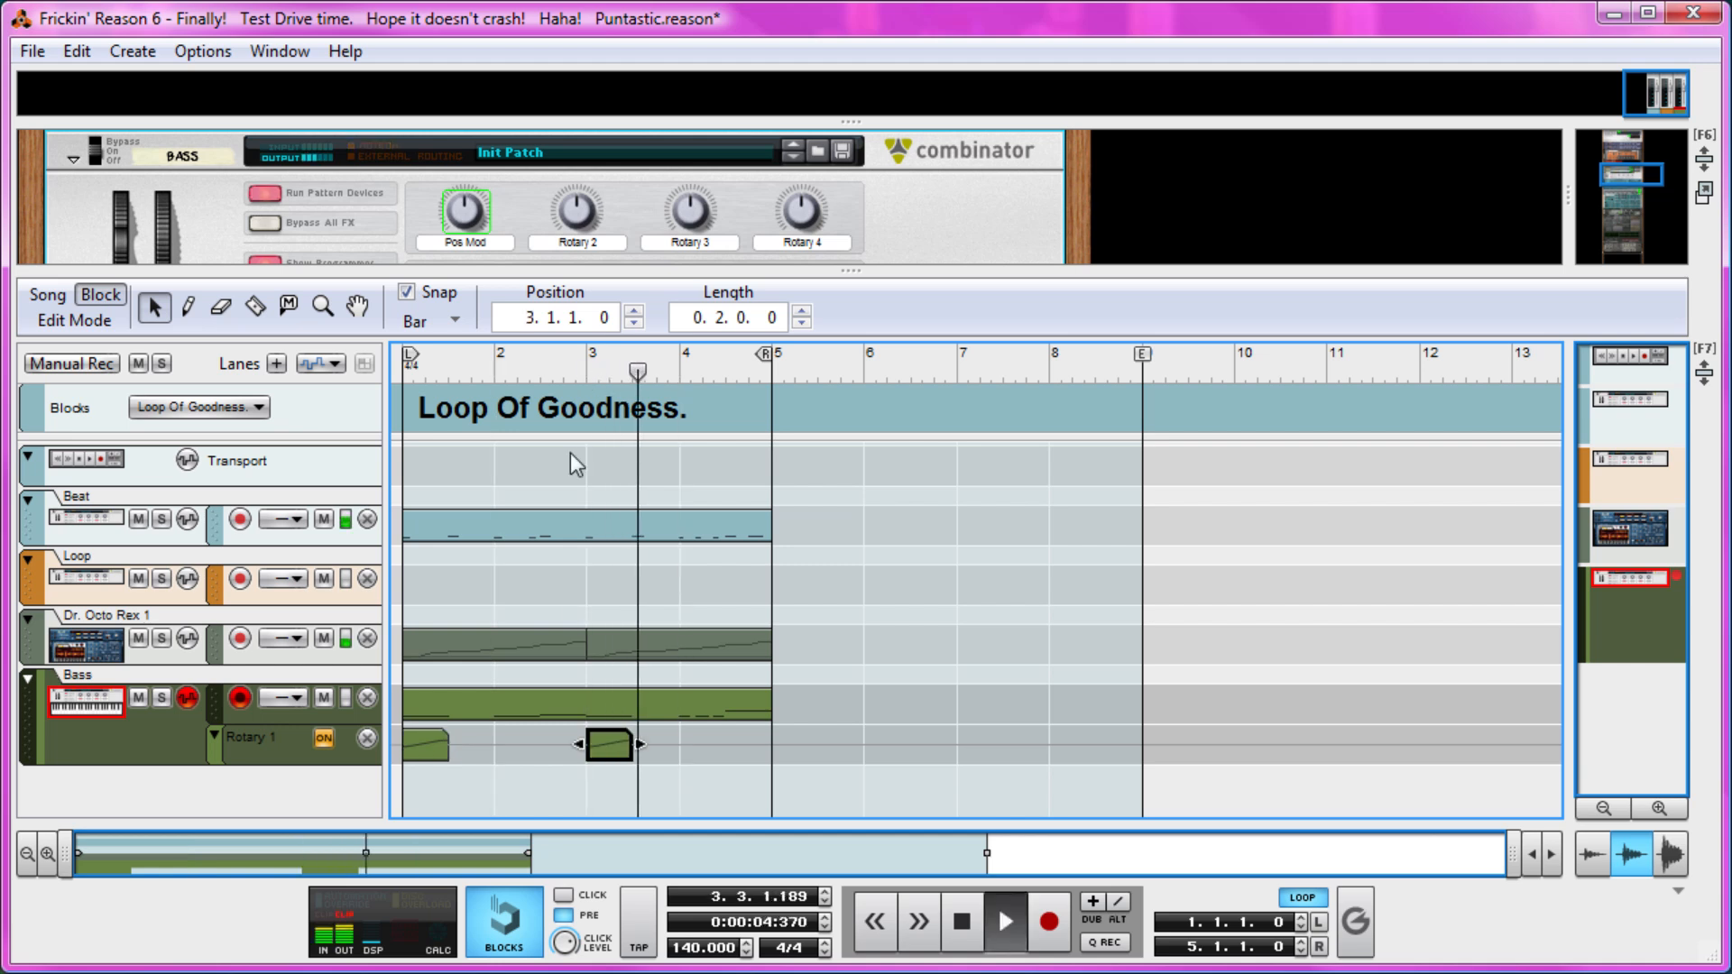
key(space)
Draw a one-bar Rotary 1 clip at bar 2 that starts at 64, dips mid-bar and rises to 92 at 2.4.3, and audition it.
key(w)
click(504, 738)
double_click(507, 738)
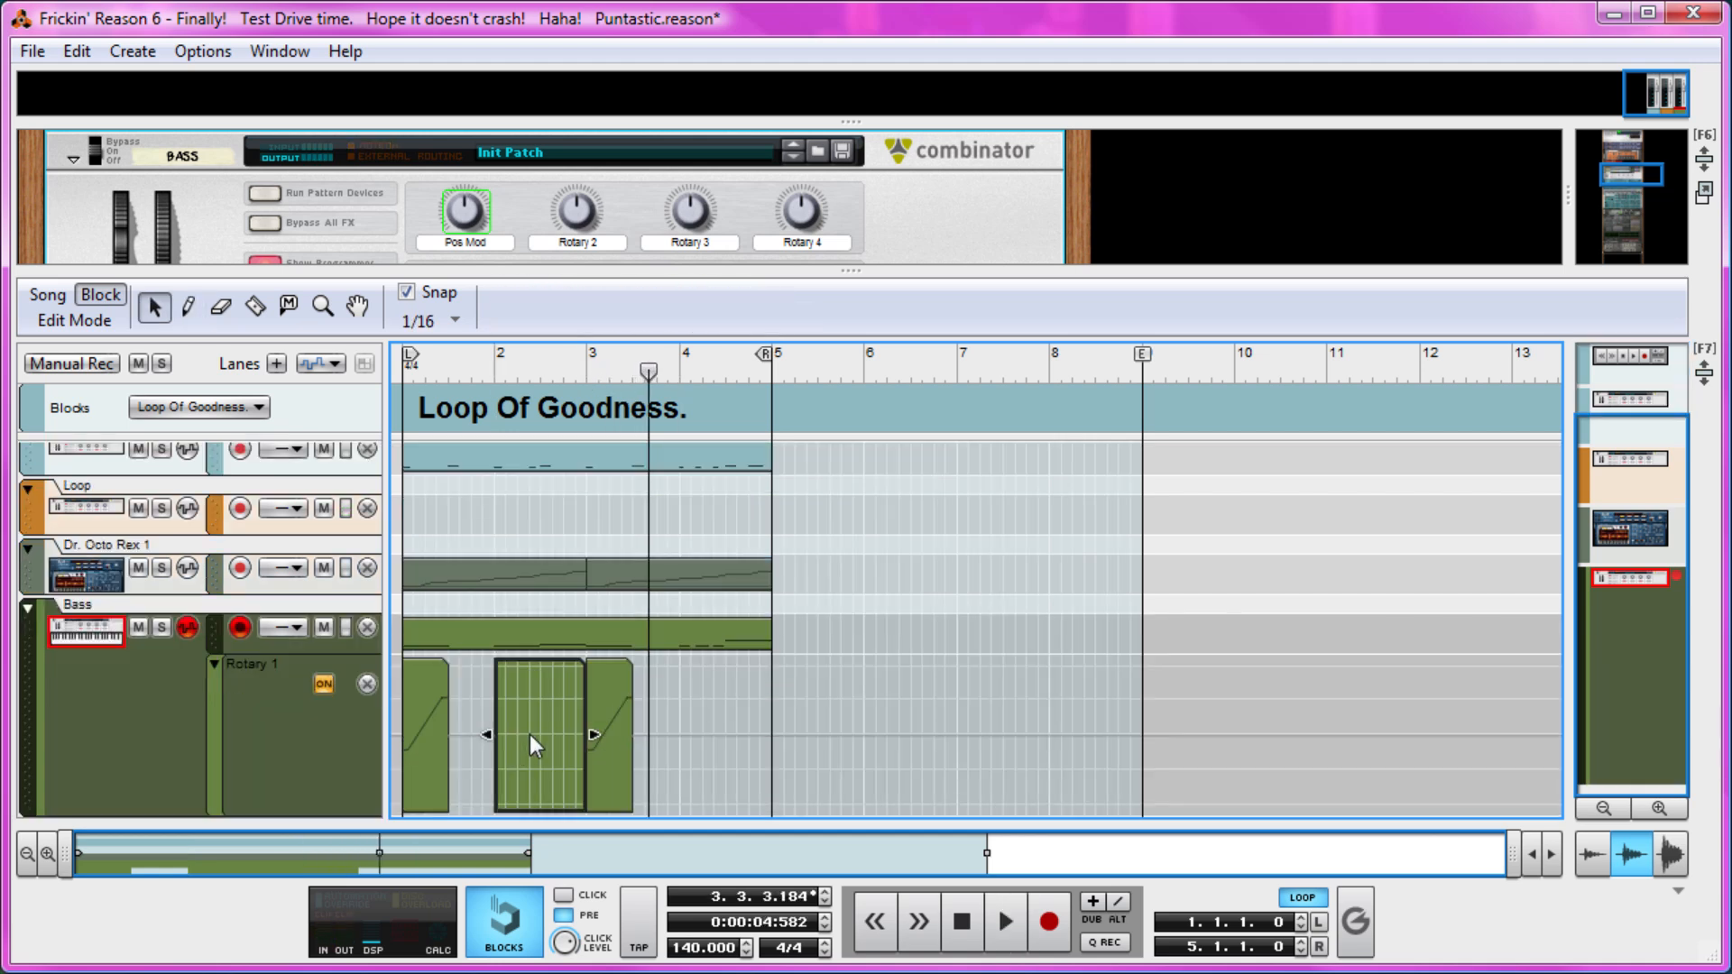
click(495, 733)
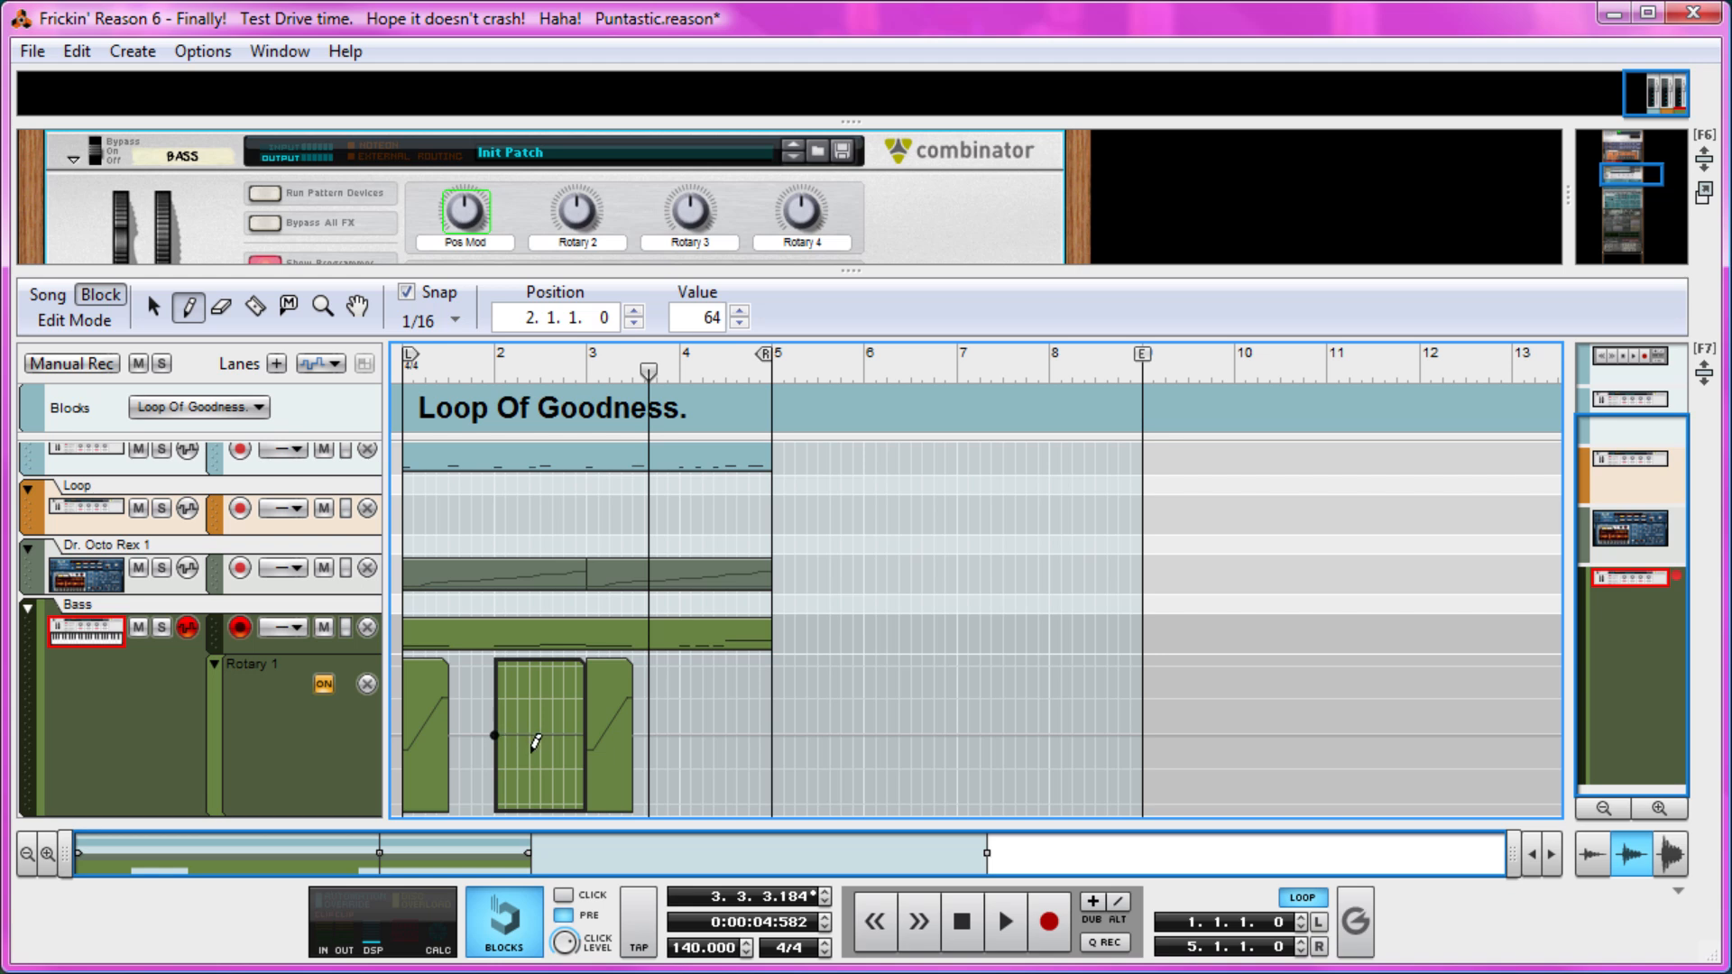
click(576, 703)
key(q)
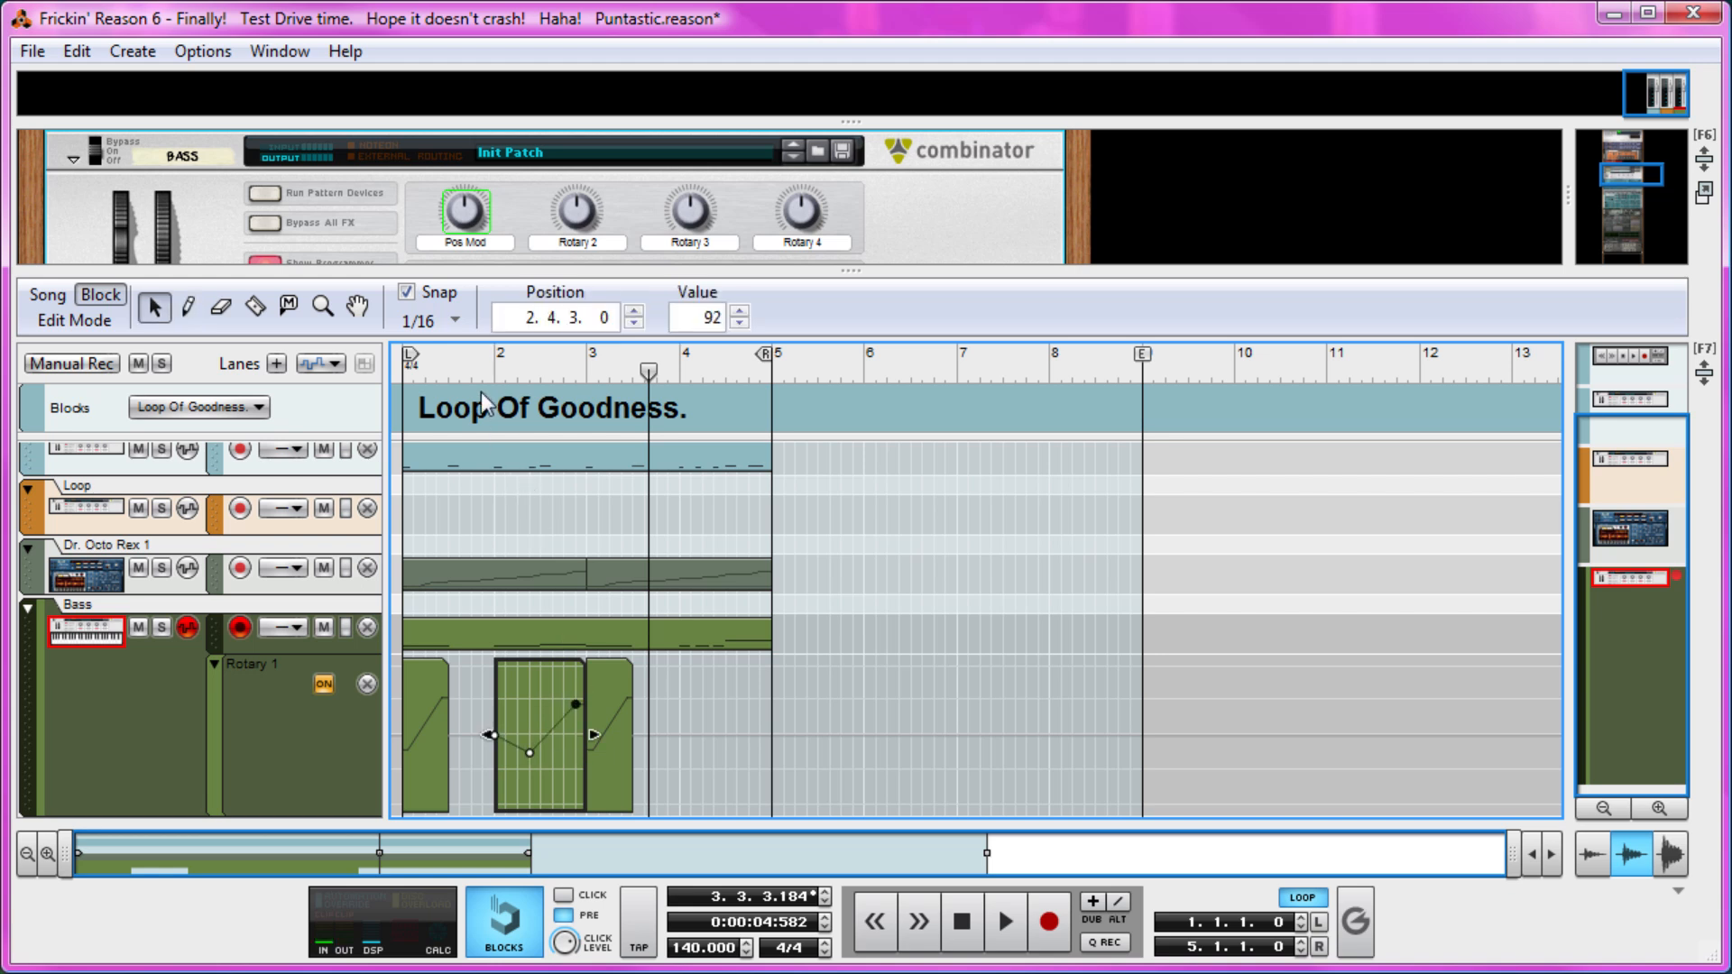
key(space)
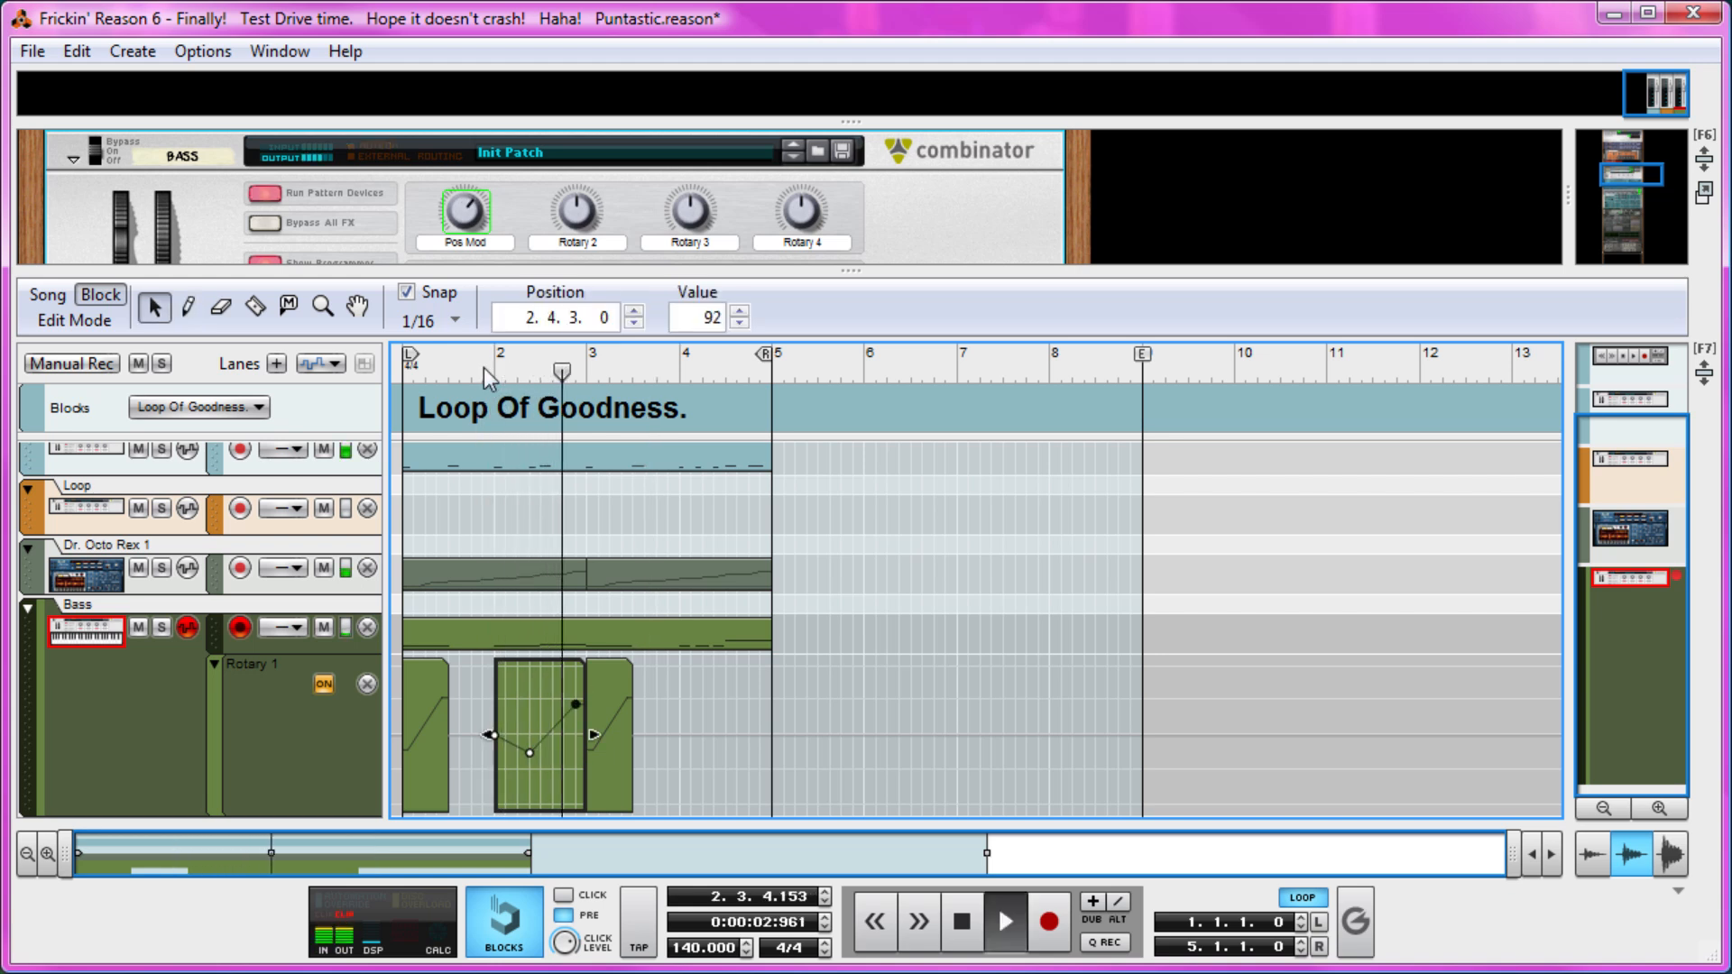
key(space)
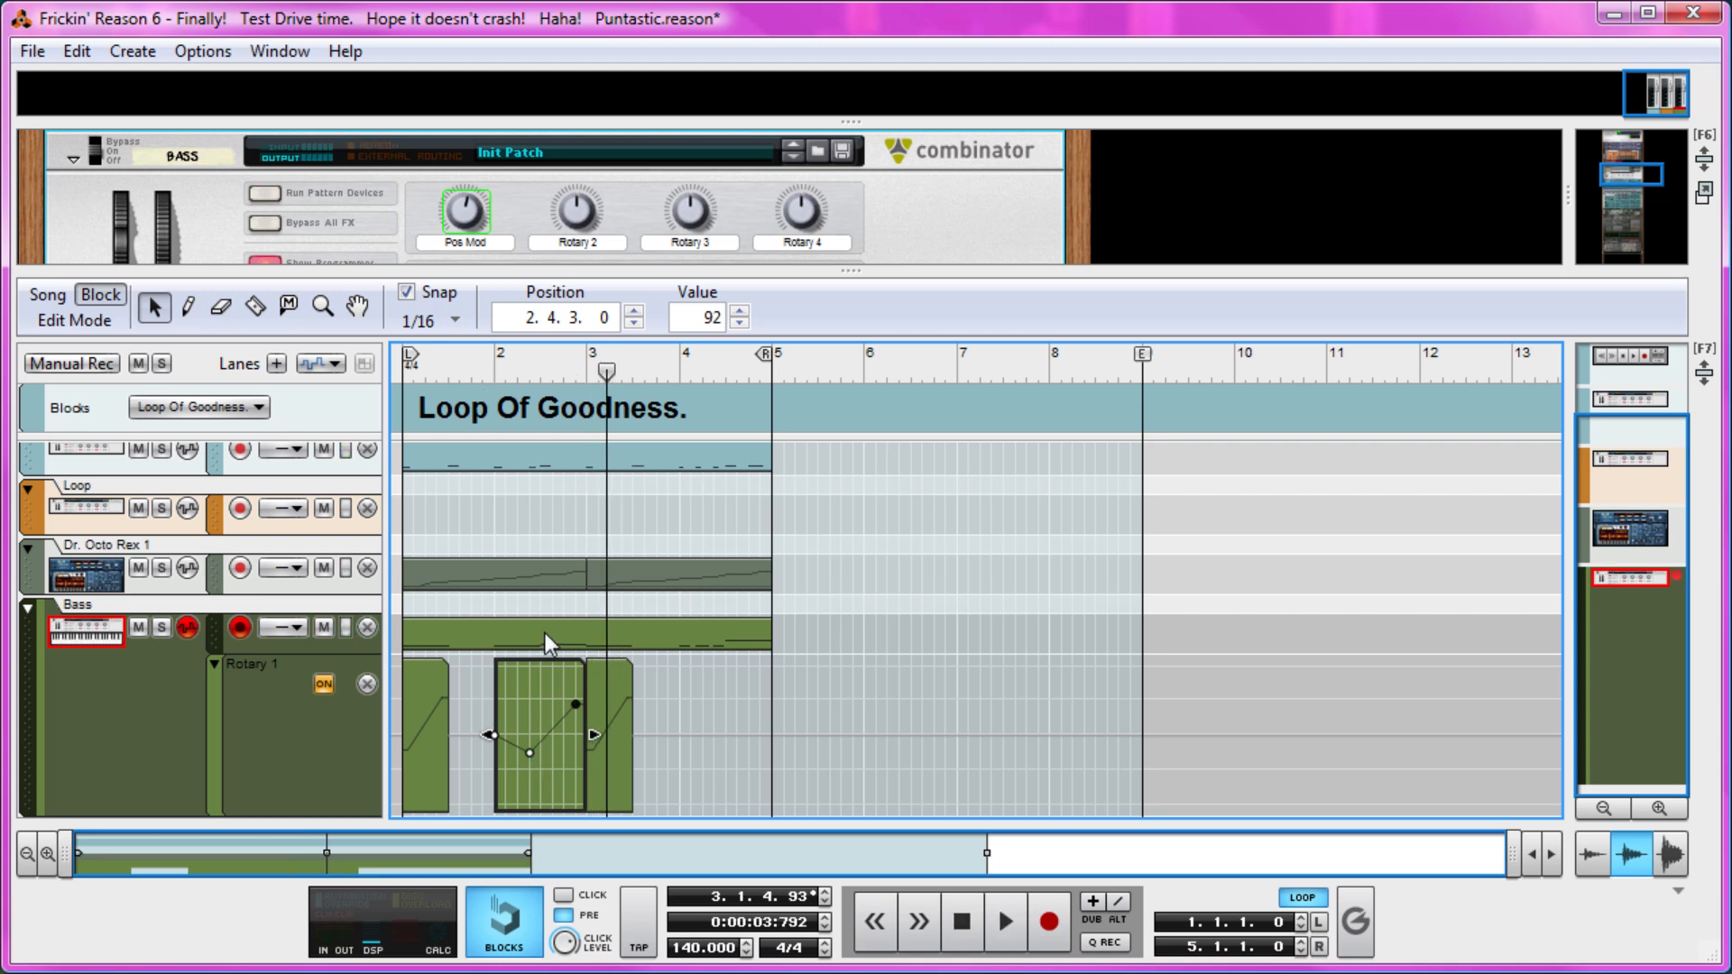
Open the Bass note clip, set the snap to 1/32 and draw a 1/32 C#1 note at position 2.4.1.
double_click(545, 633)
click(883, 622)
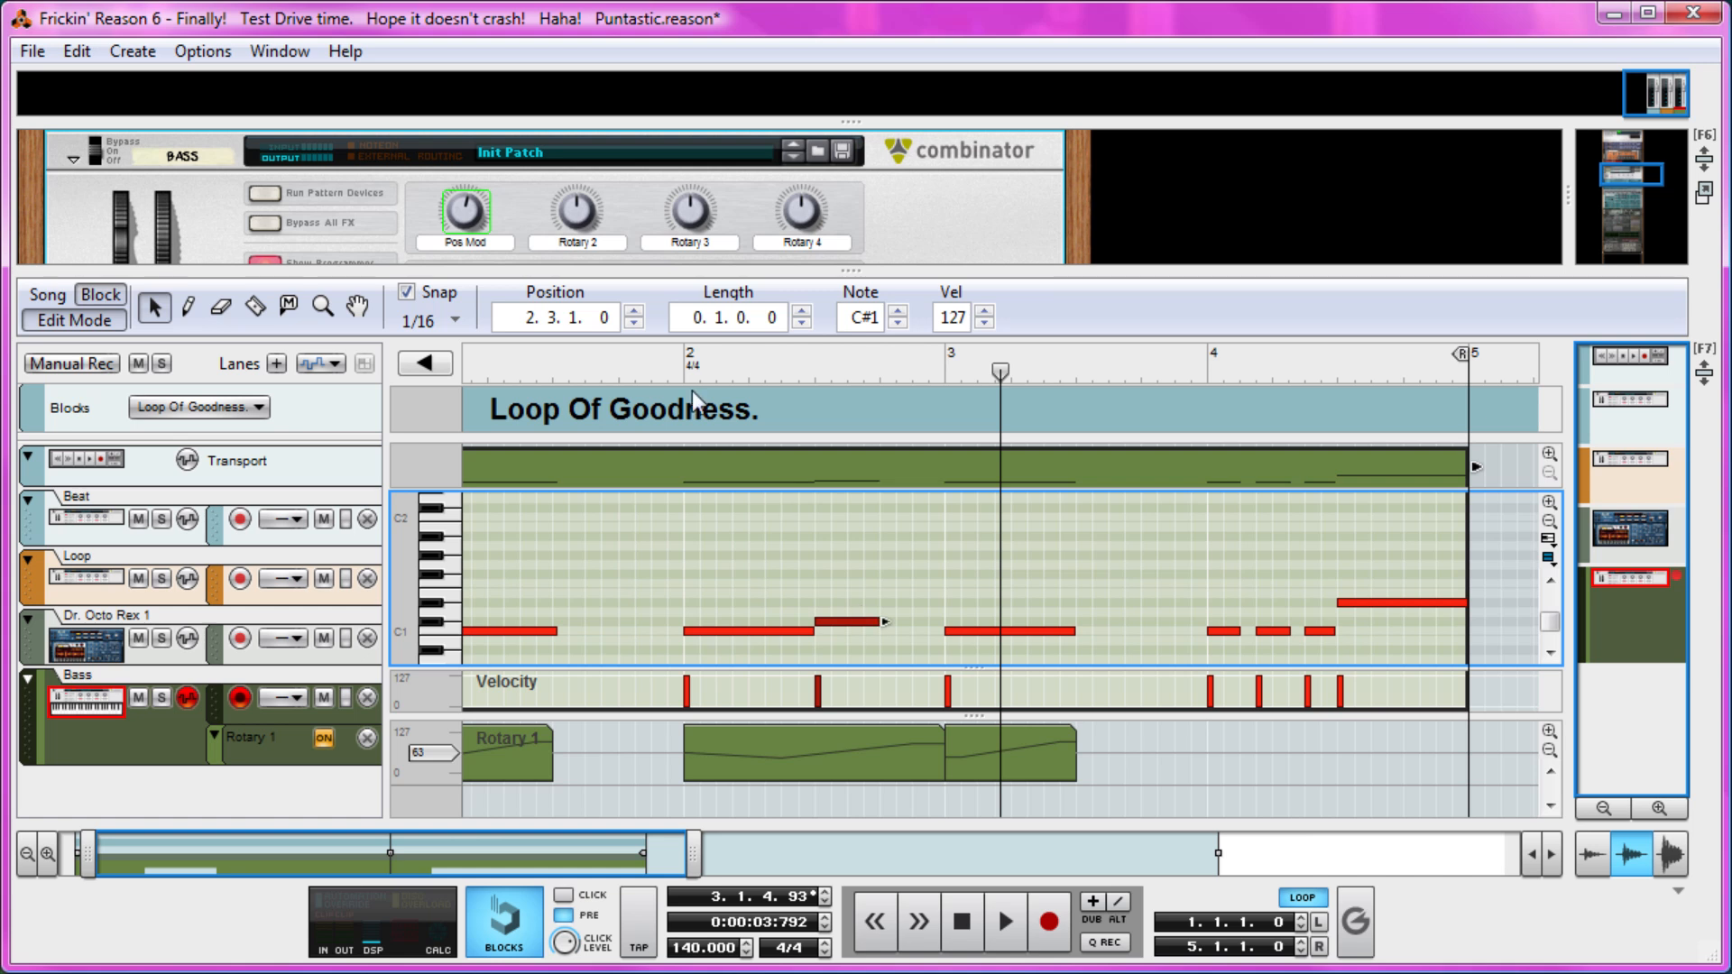
click(439, 321)
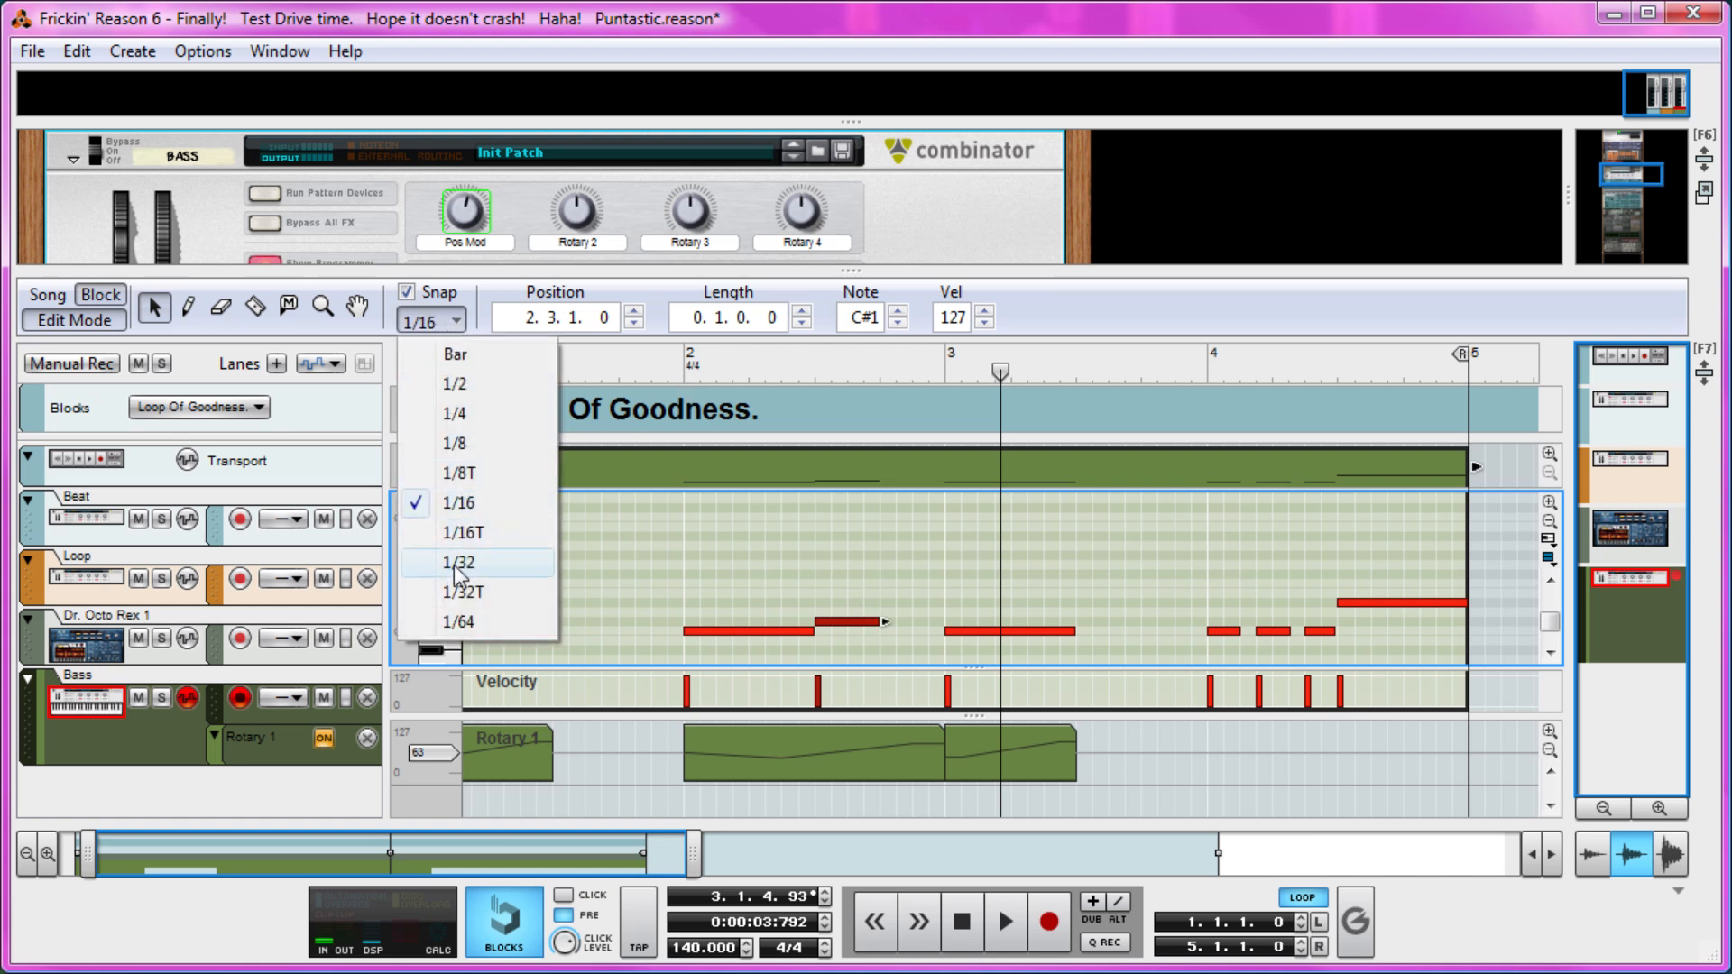
click(457, 561)
key(w)
click(884, 622)
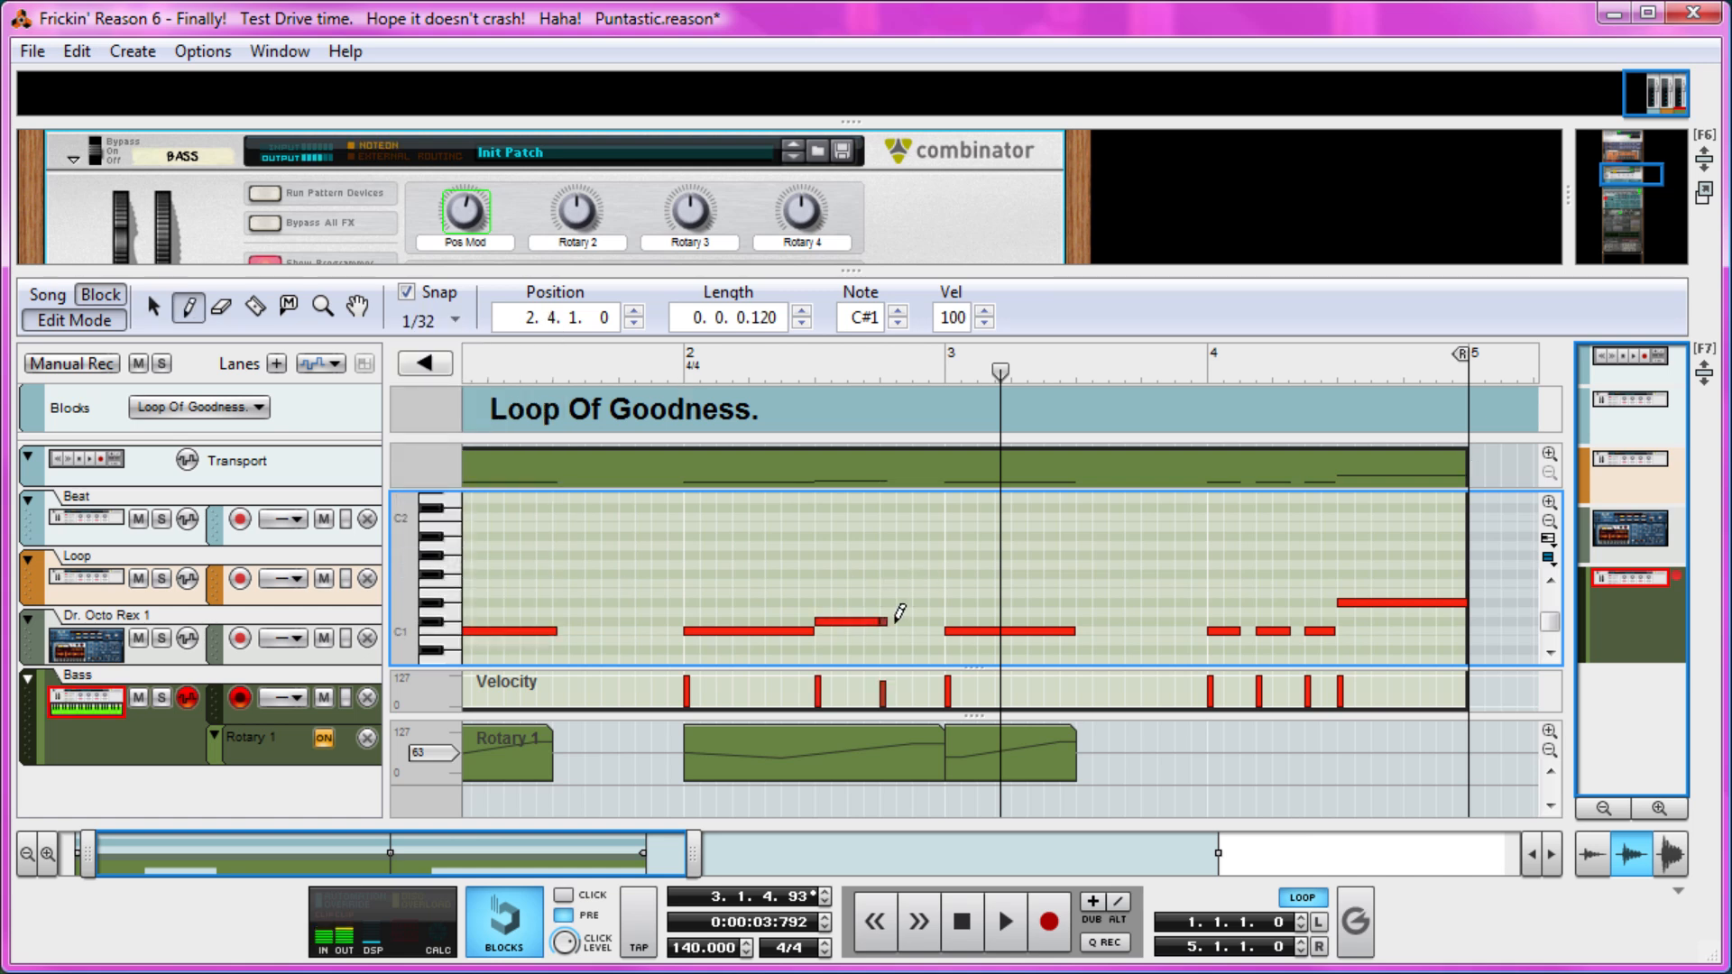
click(890, 621)
key(q)
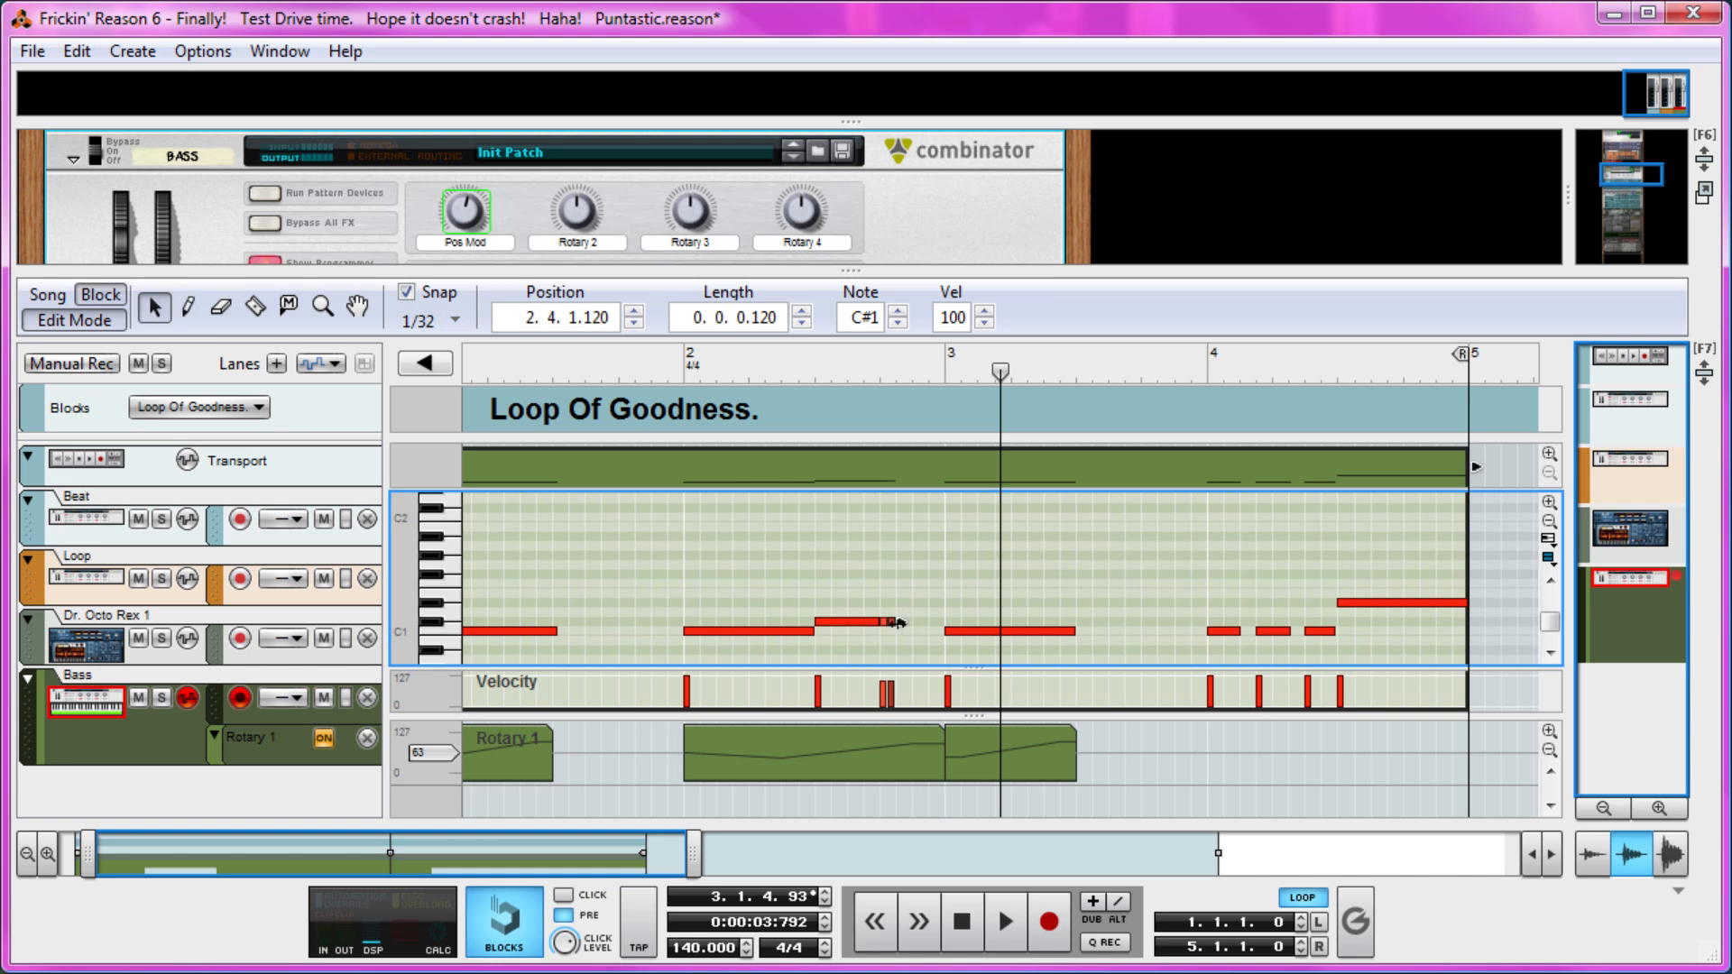
key(Delete)
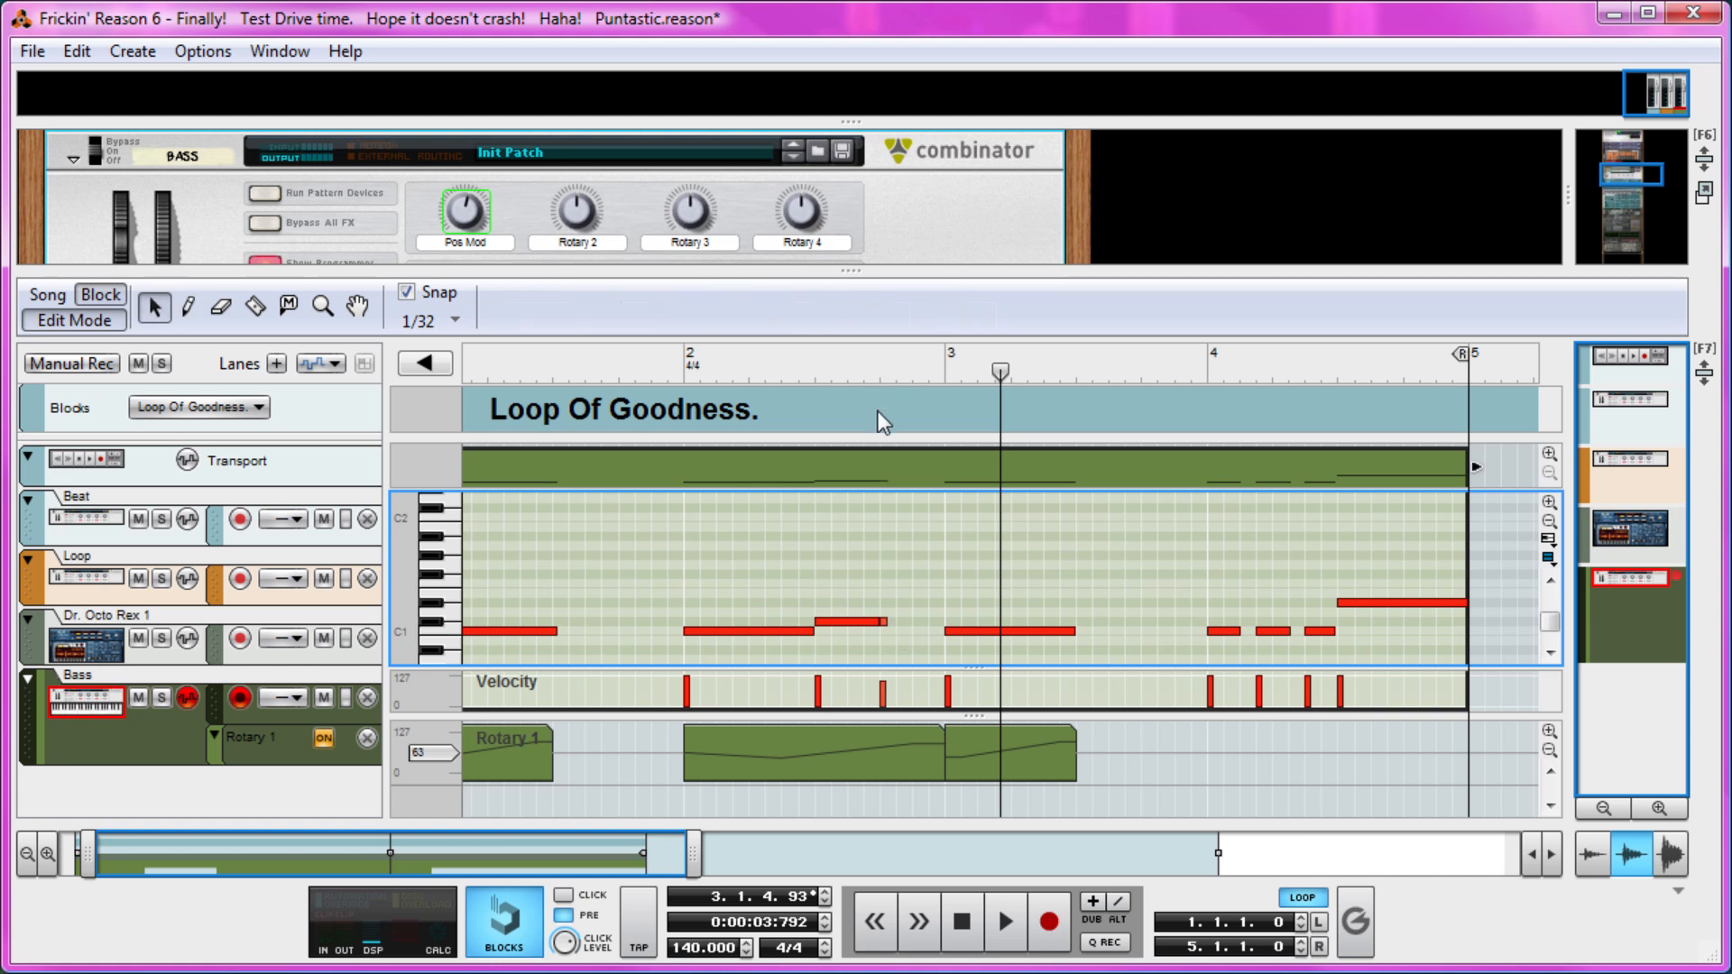
Draw 1/32 C#1 bass notes at positions 2.4.2, 2.4.3 and 2.4.4 and audition them from bar 2.
key(w)
click(900, 621)
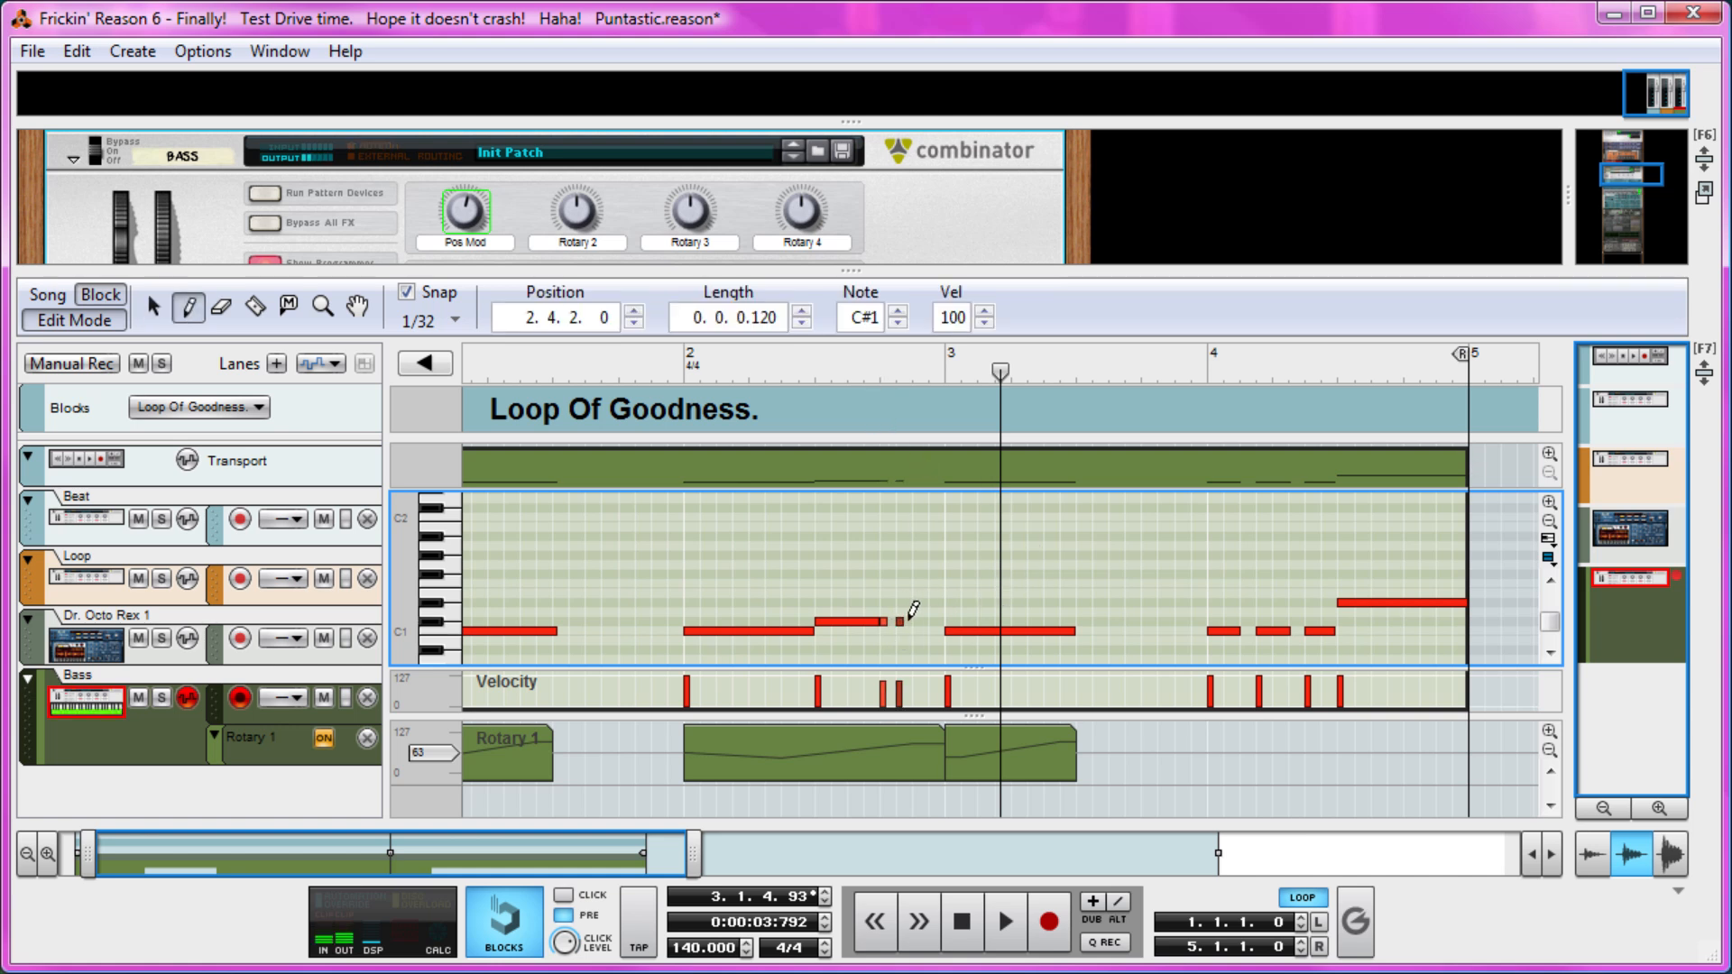
click(915, 621)
click(933, 621)
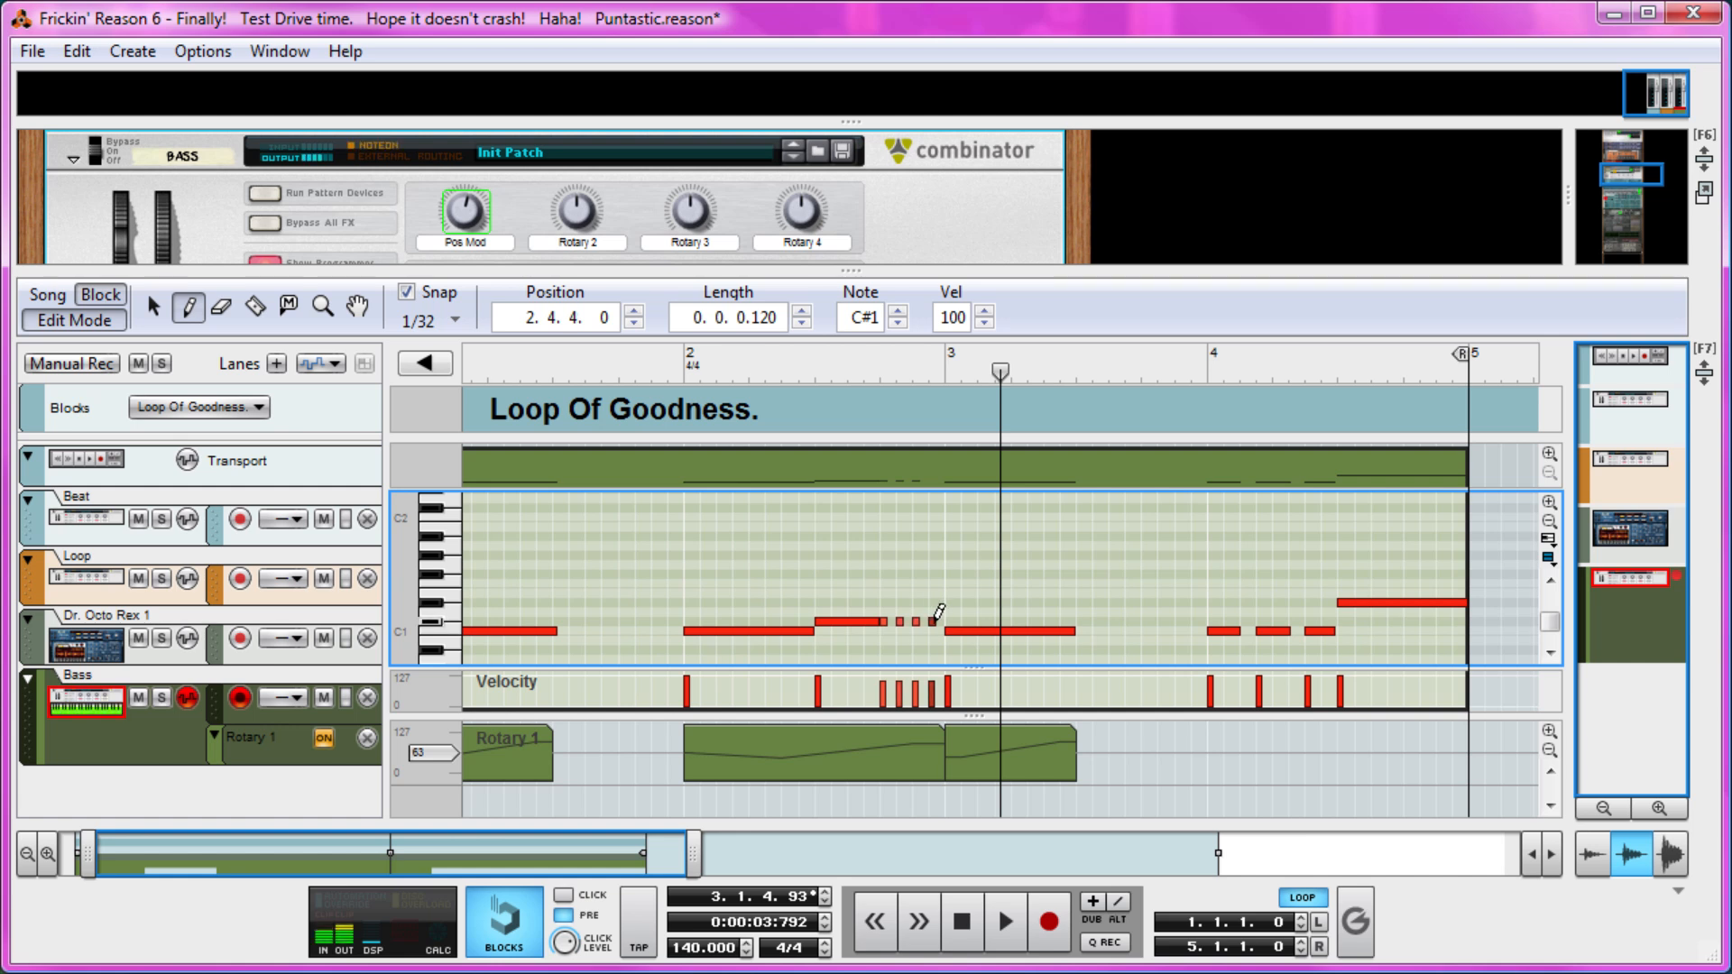
click(691, 370)
click(686, 371)
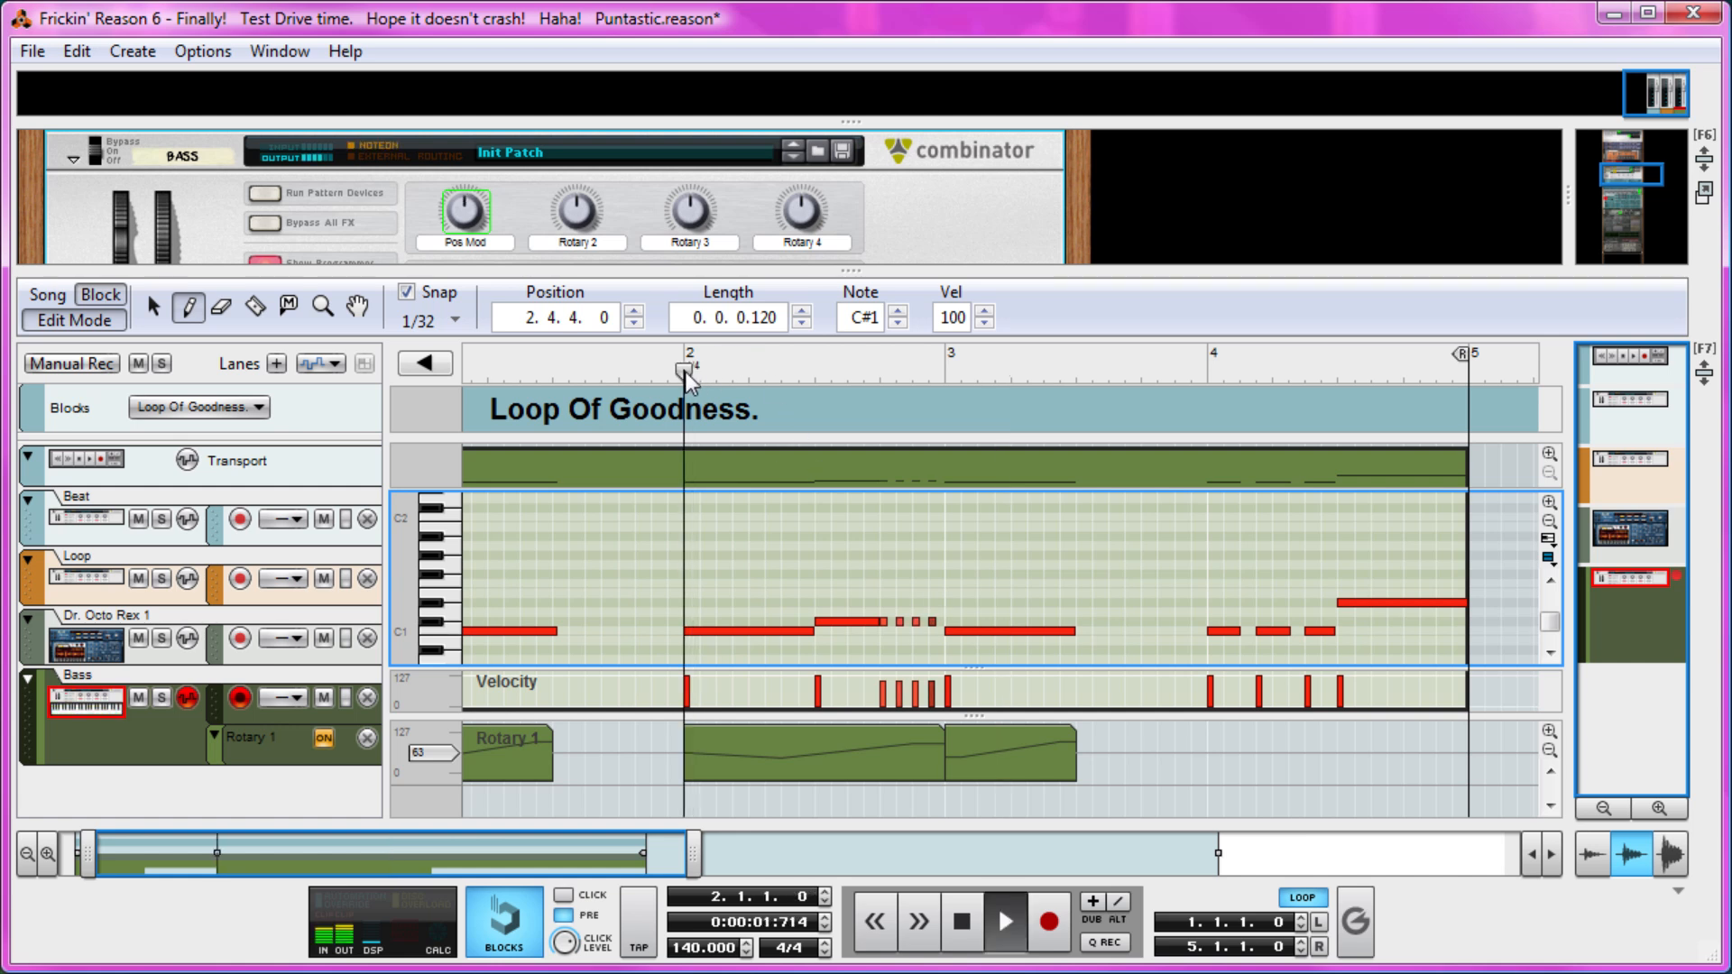
key(space)
key(q)
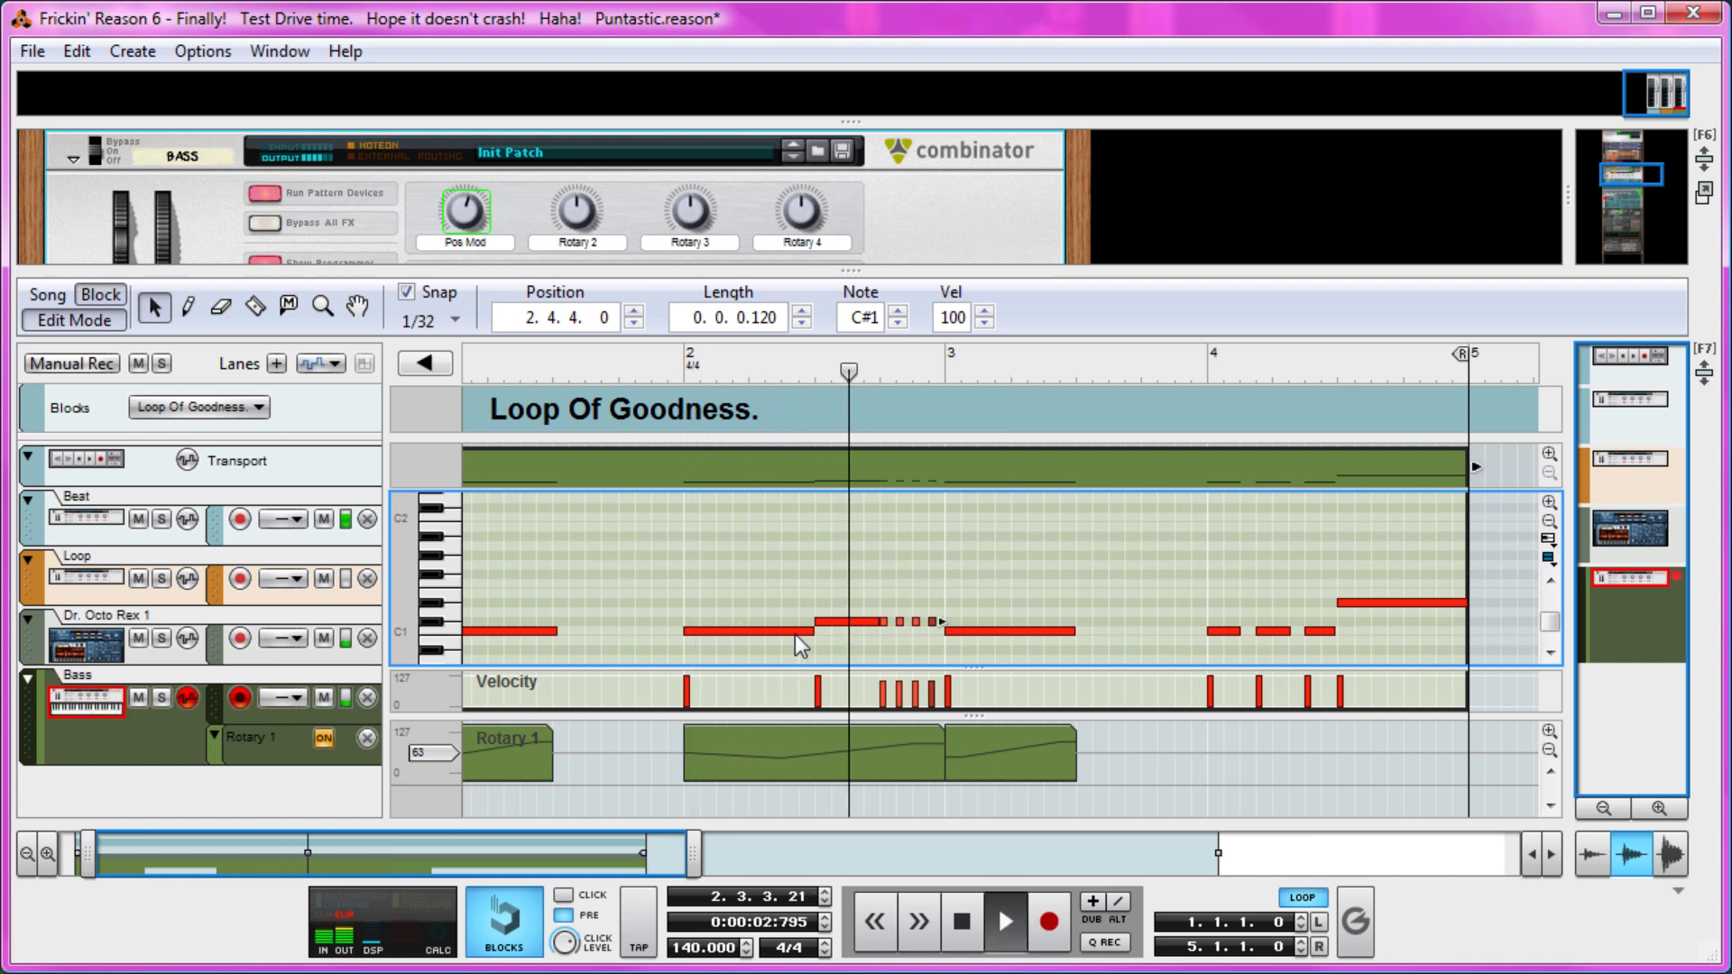
key(space)
In the bar 2 Rotary 1 clip, add a point of 85 at 2.4.2, move the last point to 127 at 2.4.4.120, and audition.
click(826, 745)
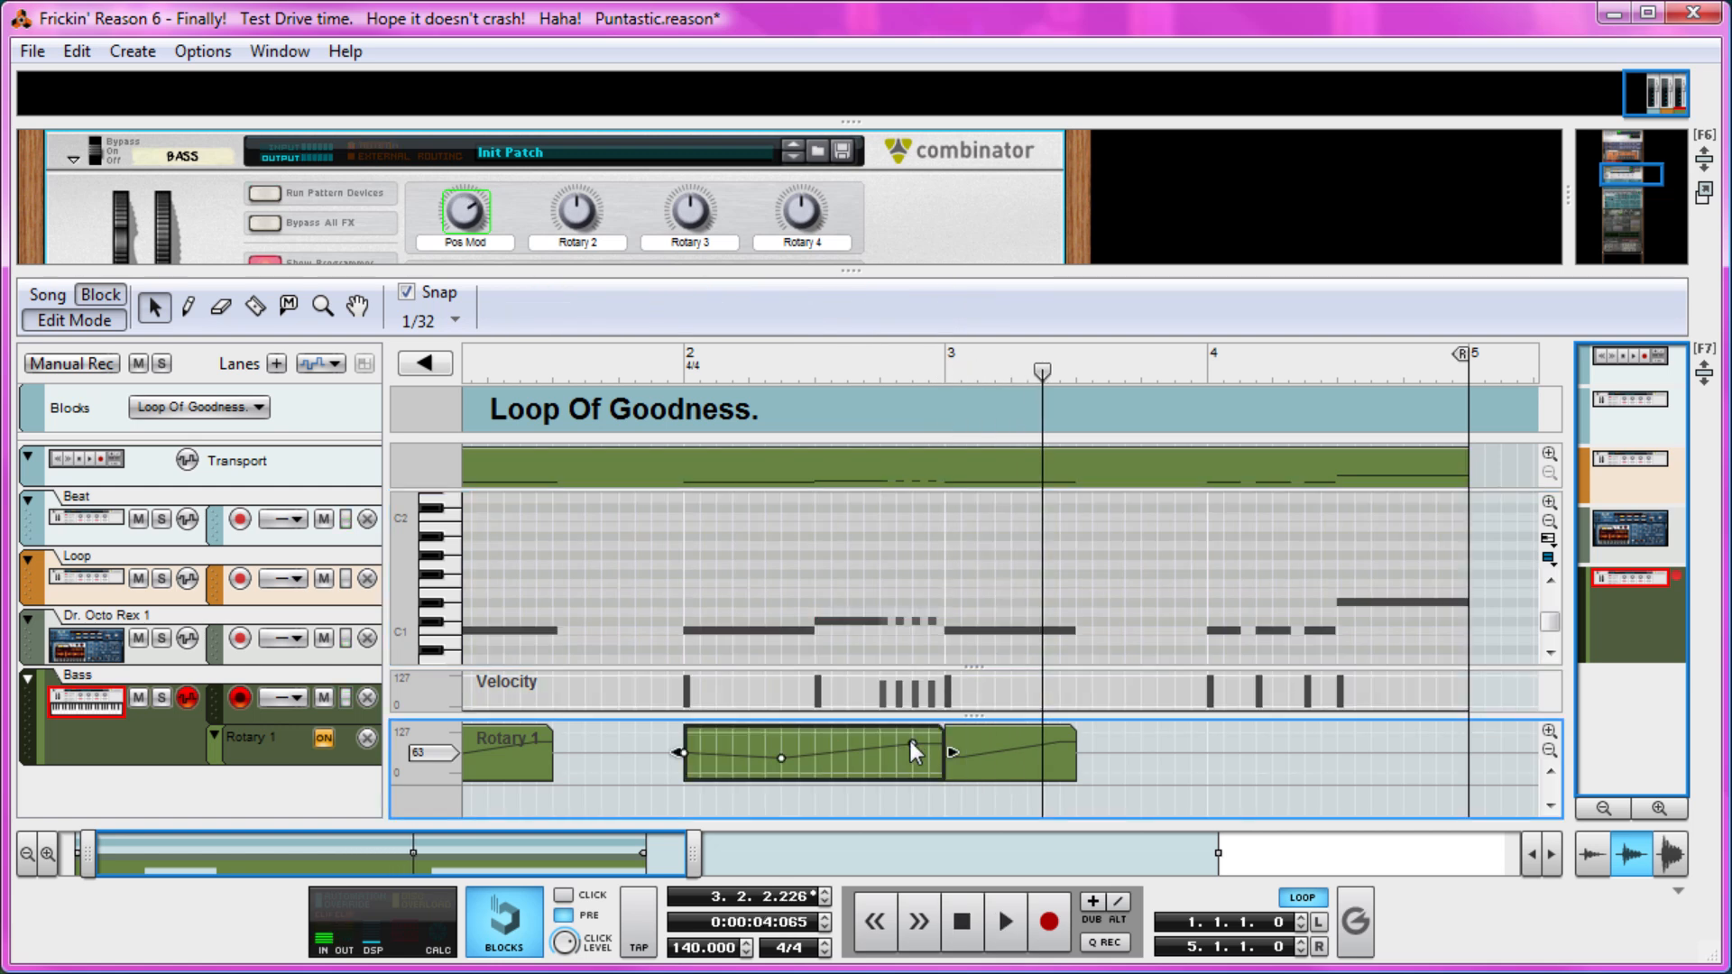
click(895, 745)
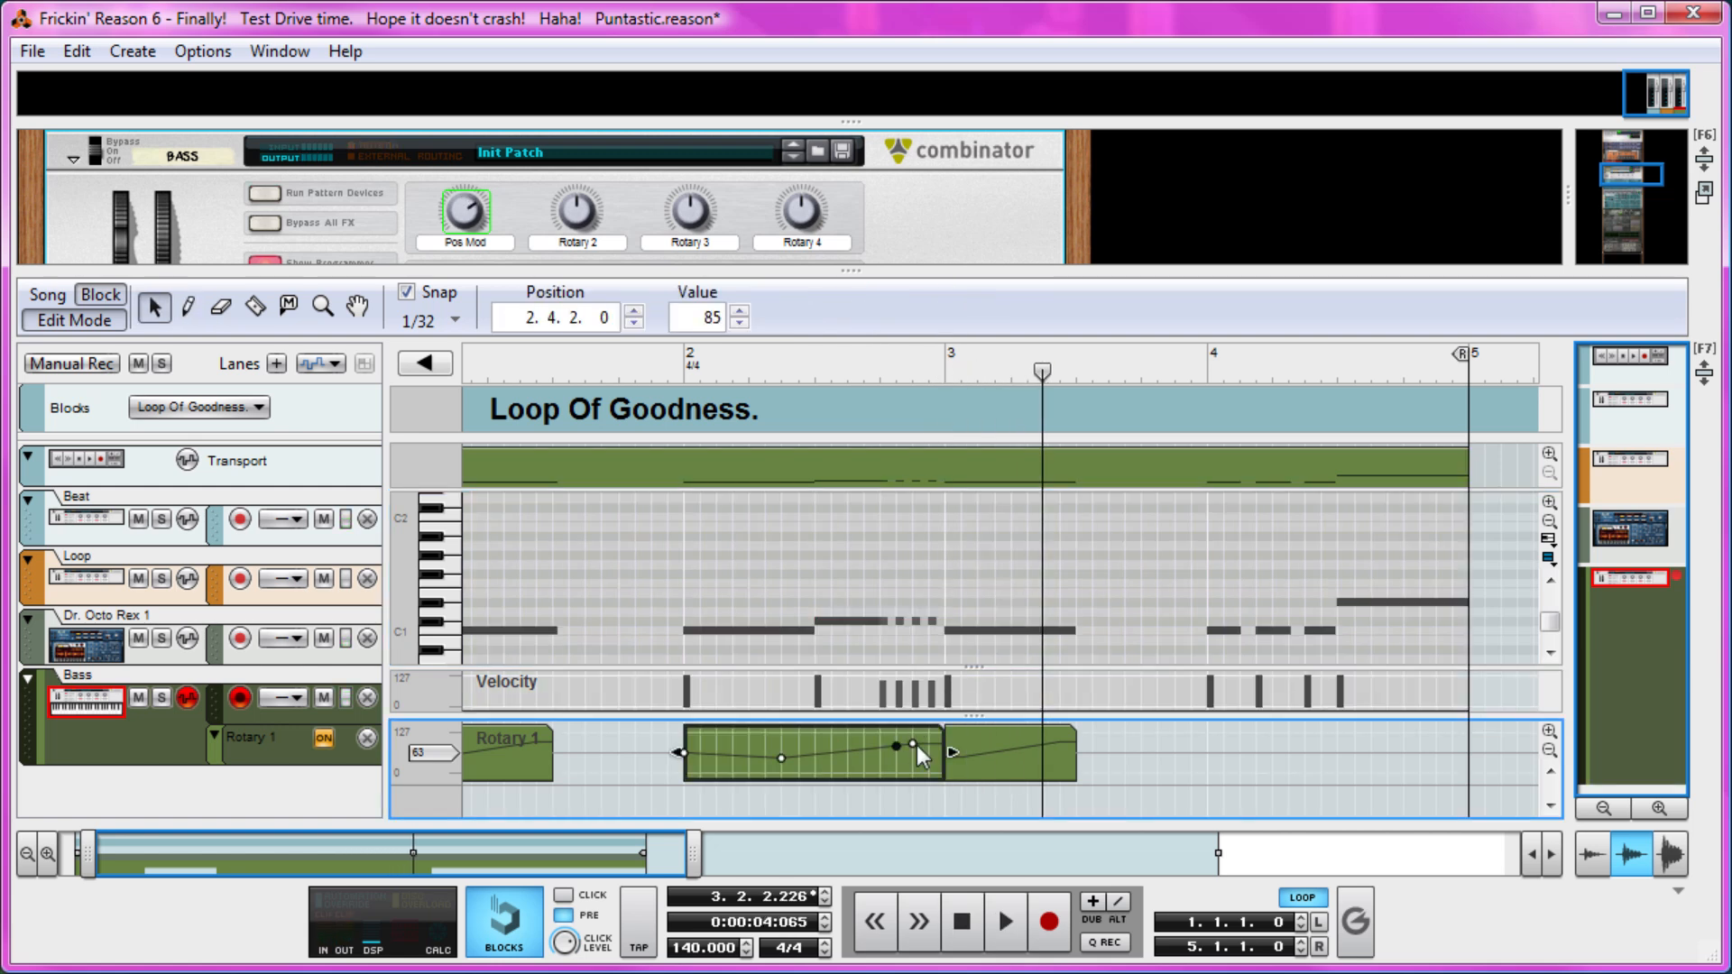
drag(912, 743, 918, 615)
click(876, 372)
key(space)
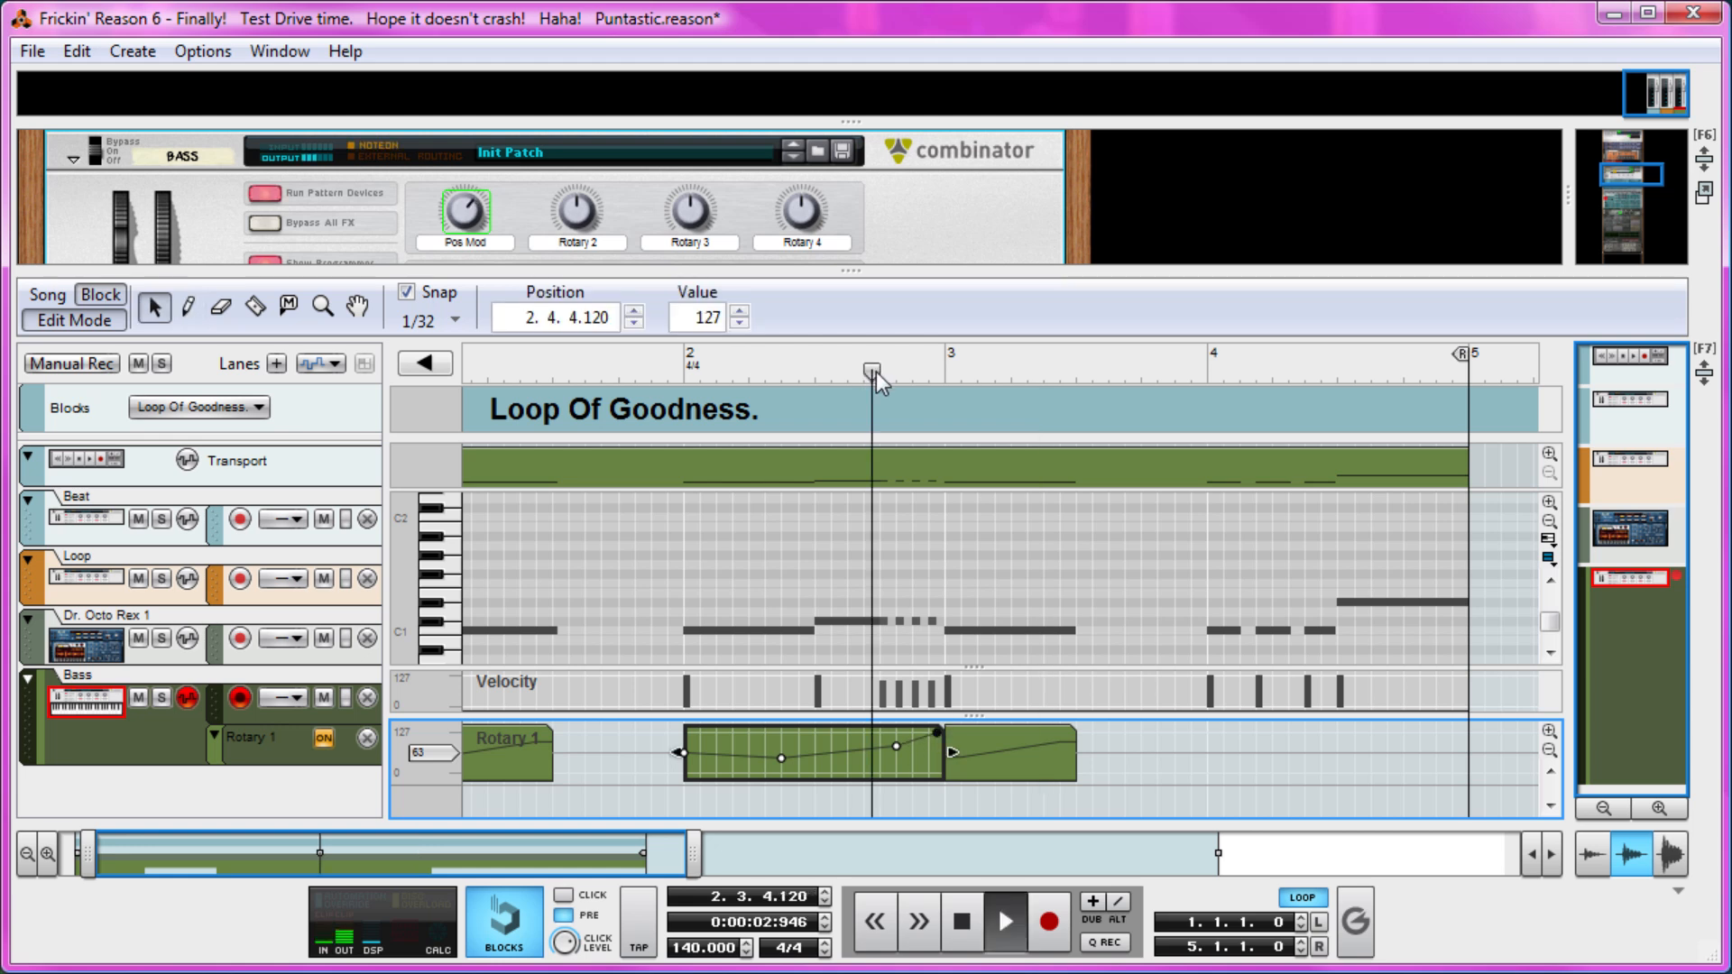
key(space)
click(876, 372)
key(space)
Add a Rotary 1 automation point of 25 at position 2.4.3 and audition the line from the end of bar 2 and the start.
key(space)
key(w)
key(q)
click(885, 376)
click(878, 375)
key(space)
key(space)
click(877, 375)
key(space)
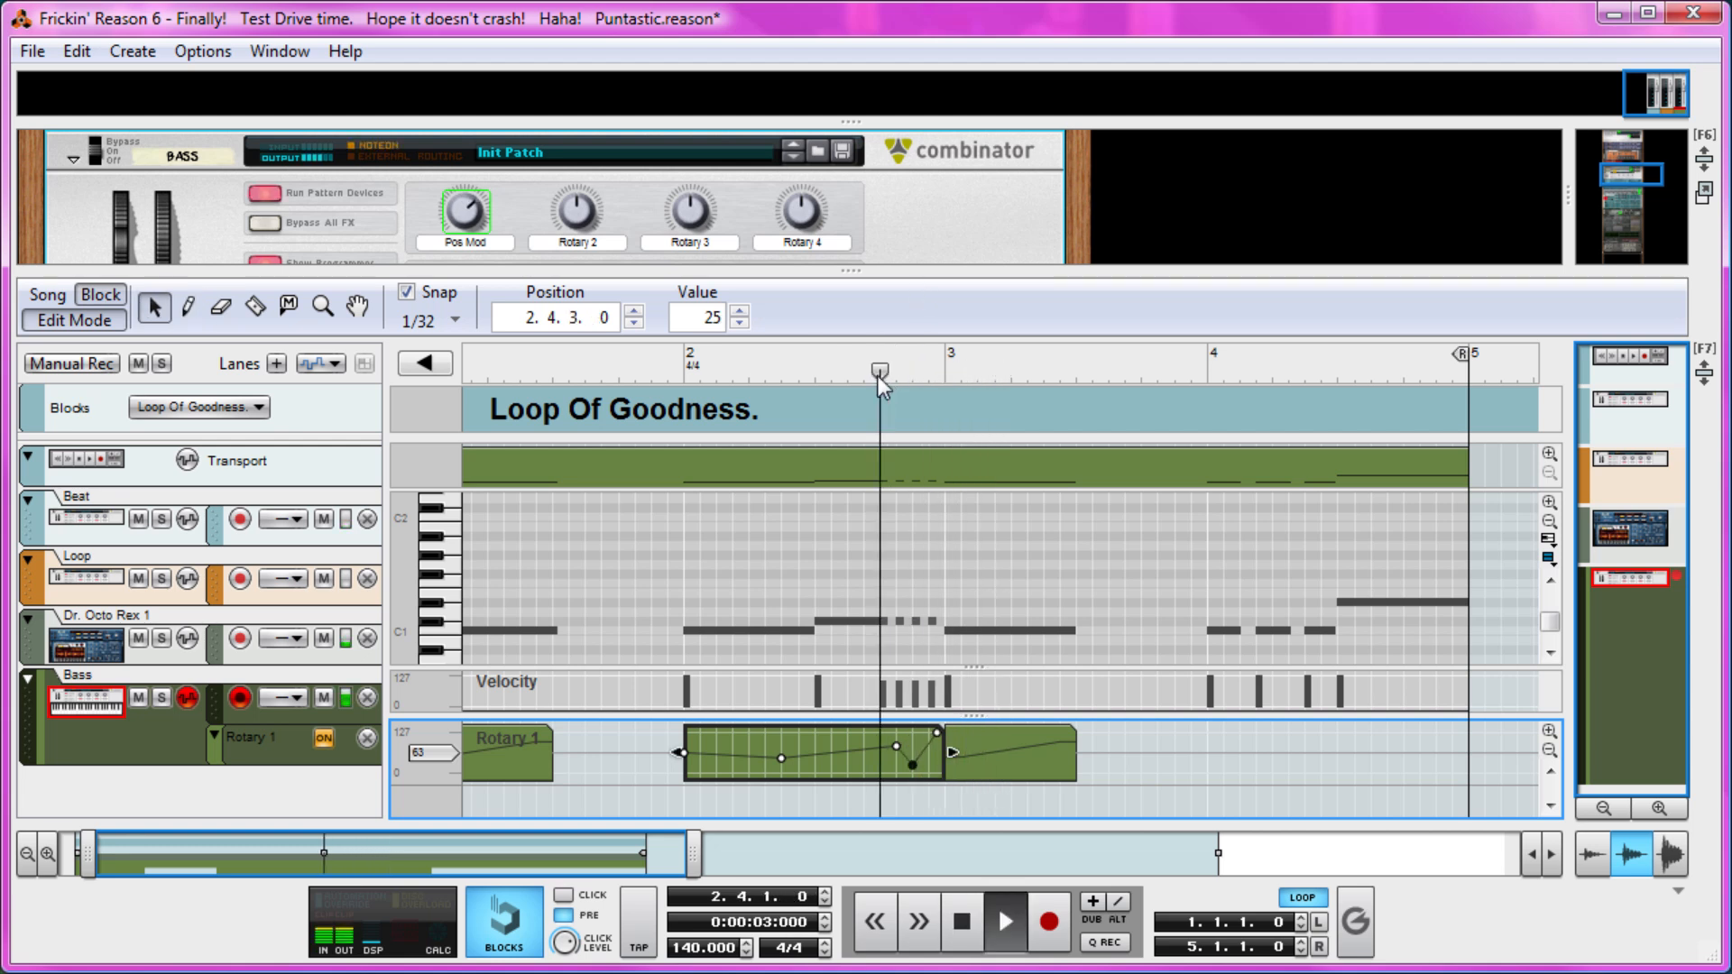
key(space)
drag(879, 376, 162, 345)
key(space)
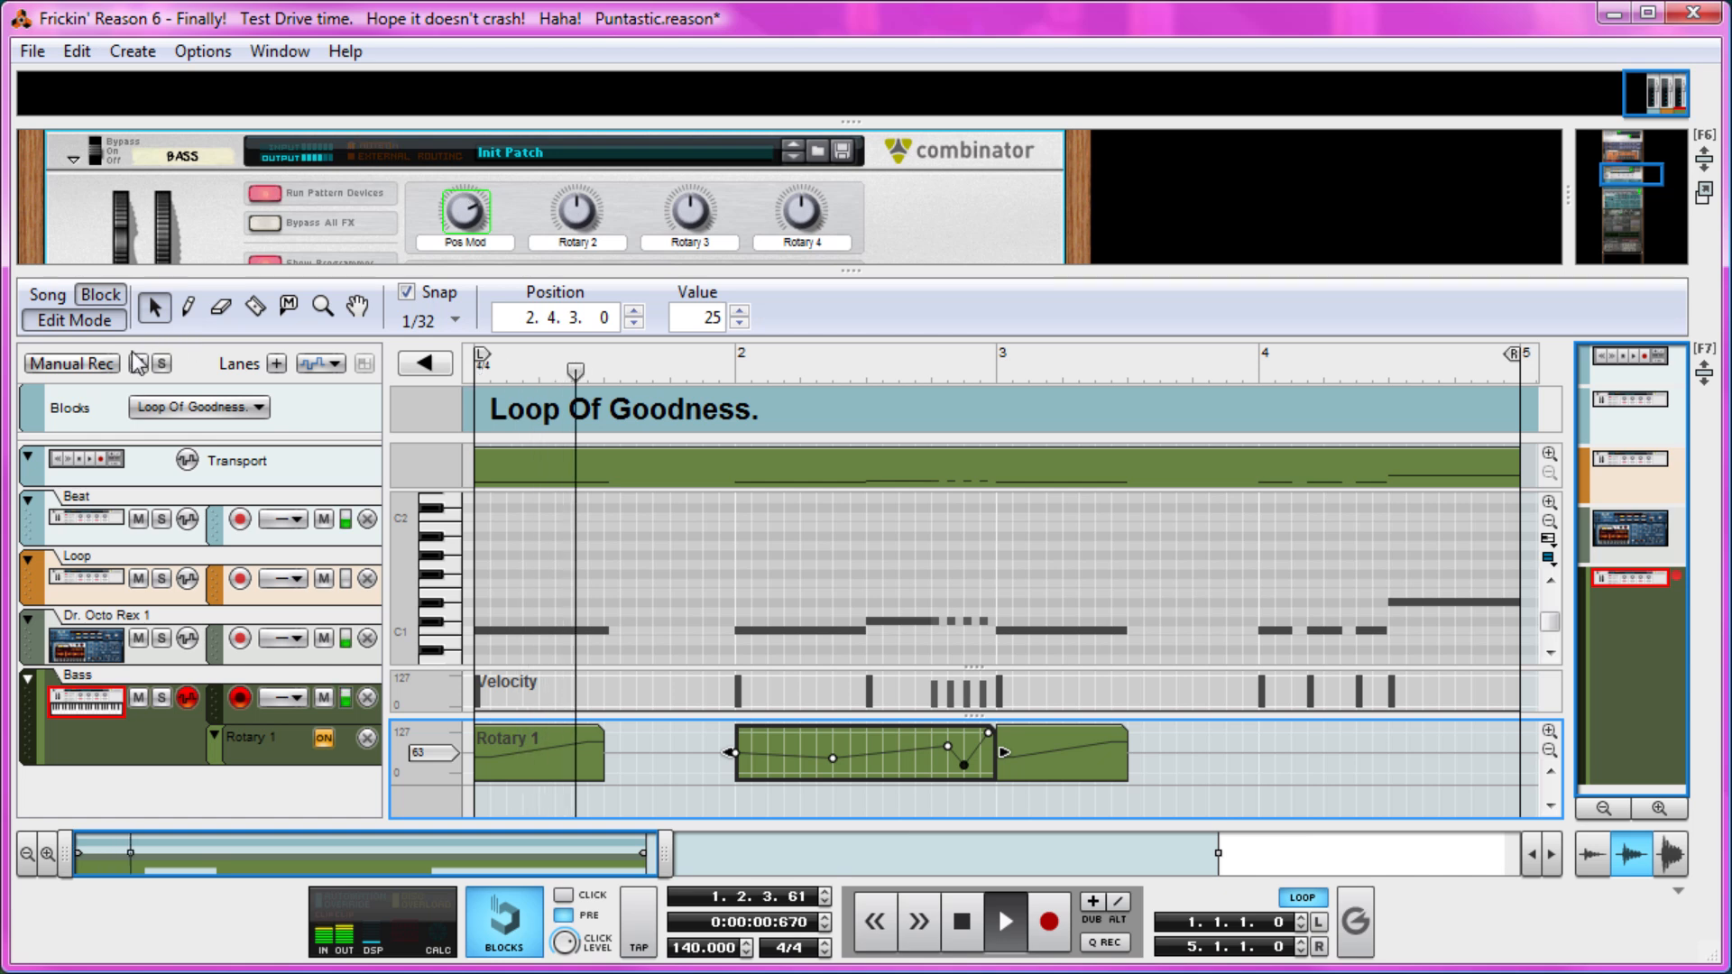
Return to the arrangement view, duplicate the bar 2 Rotary 1 automation clip at bar 4 and audition it.
click(104, 321)
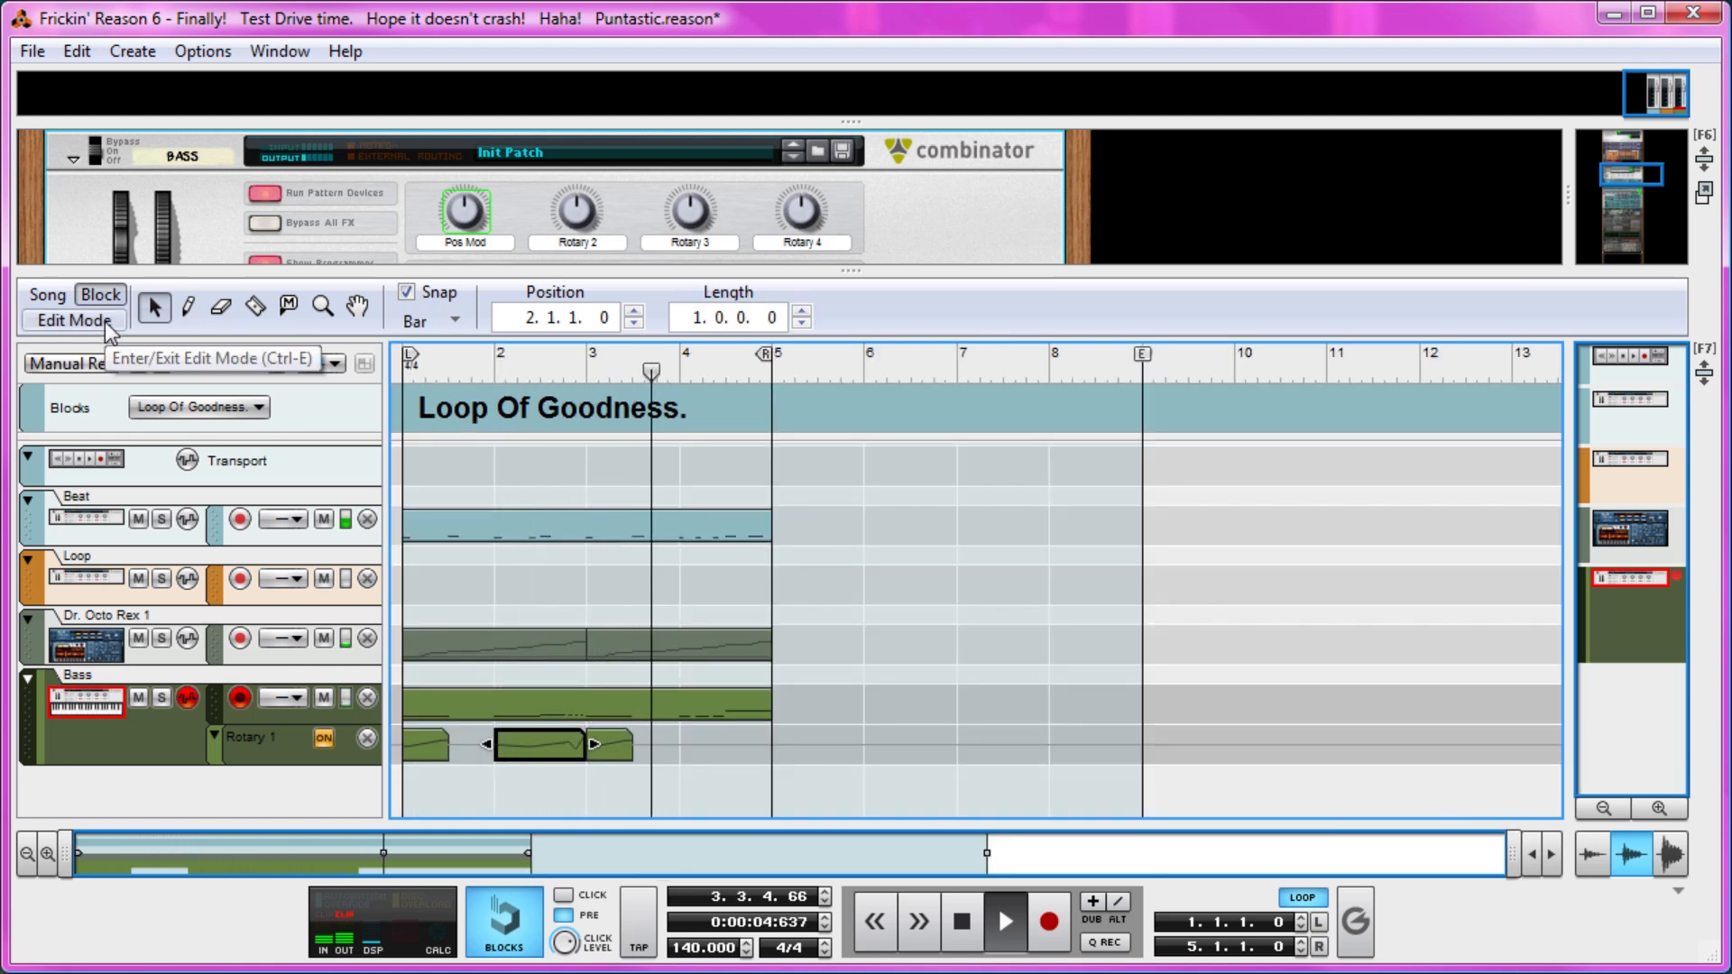
key(w)
key(q)
key(space)
click(679, 371)
key(ctrl+v)
key(space)
click(679, 361)
key(space)
Delete the lowest automation point near the end of the bar 4 Rotary 1 clip, audition the result and save the song.
double_click(734, 748)
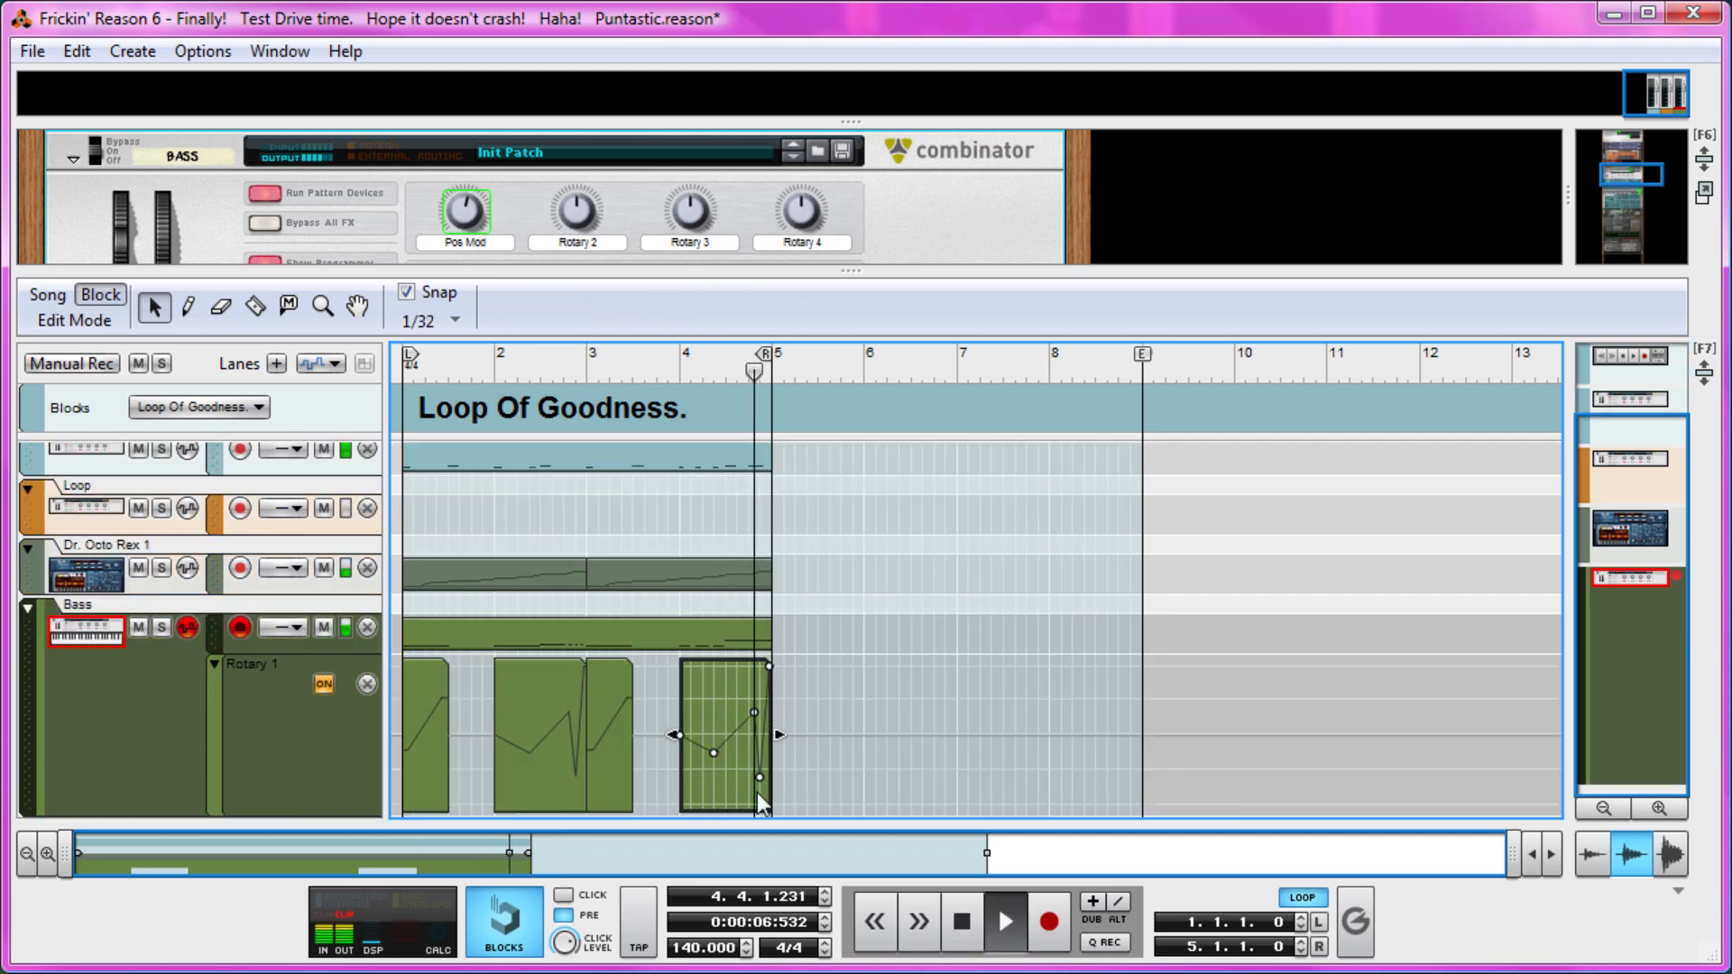
click(759, 776)
key(Delete)
click(673, 364)
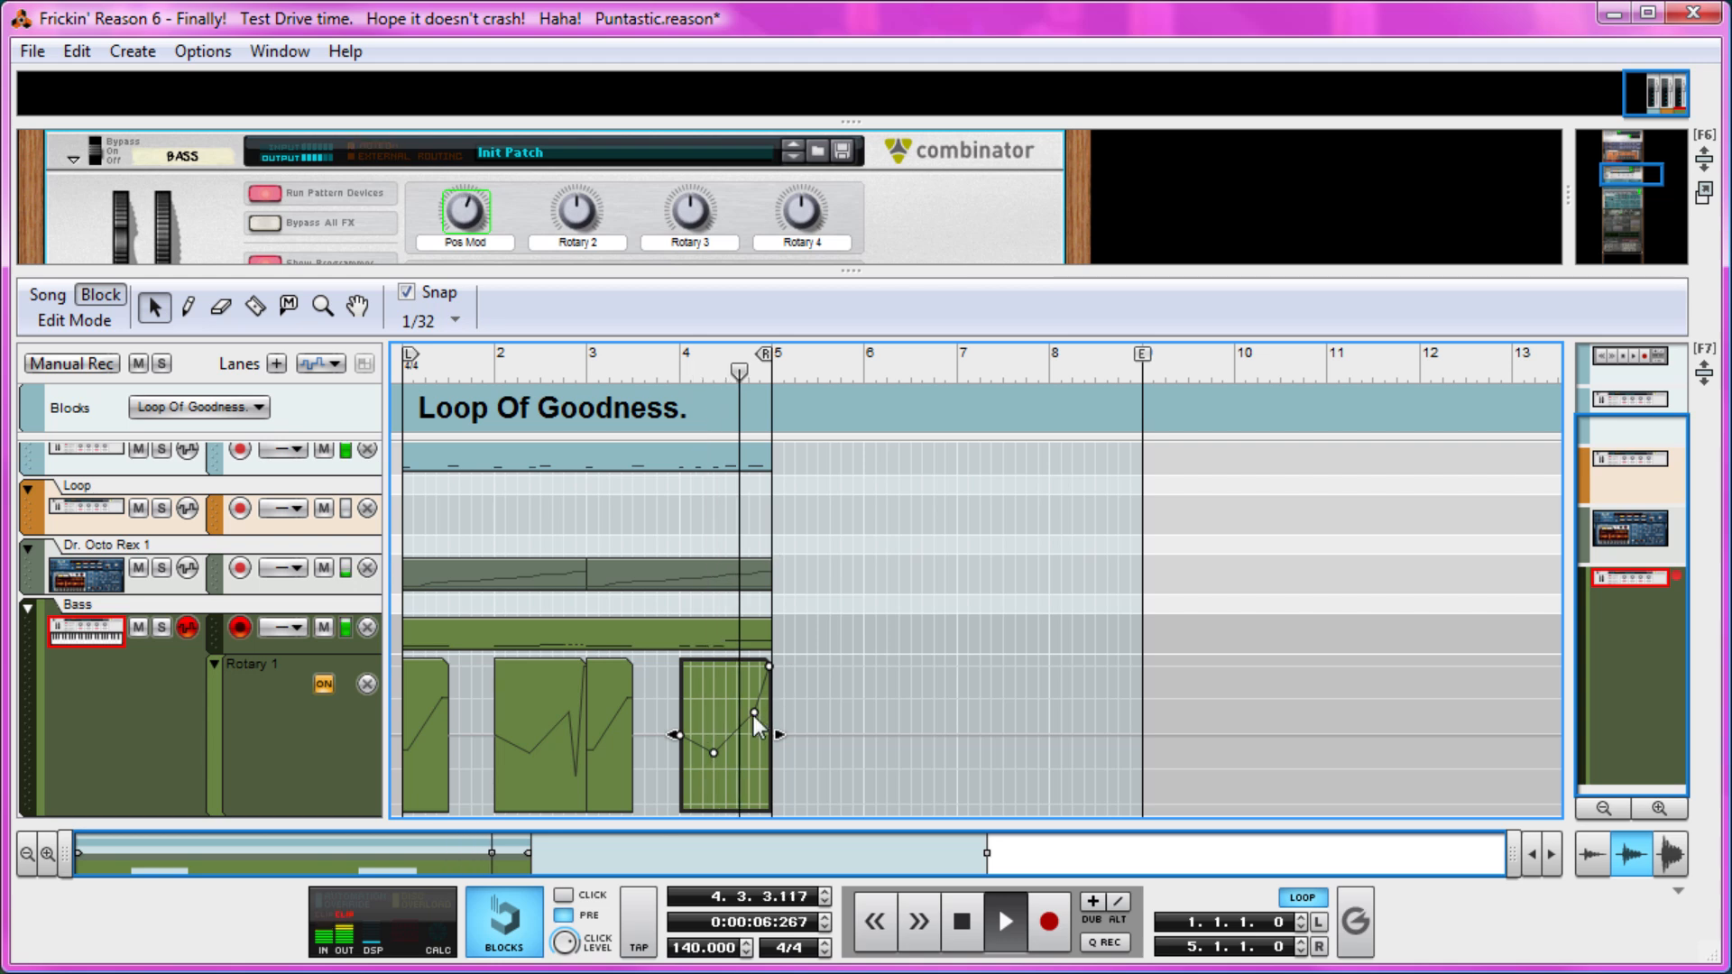
key(space)
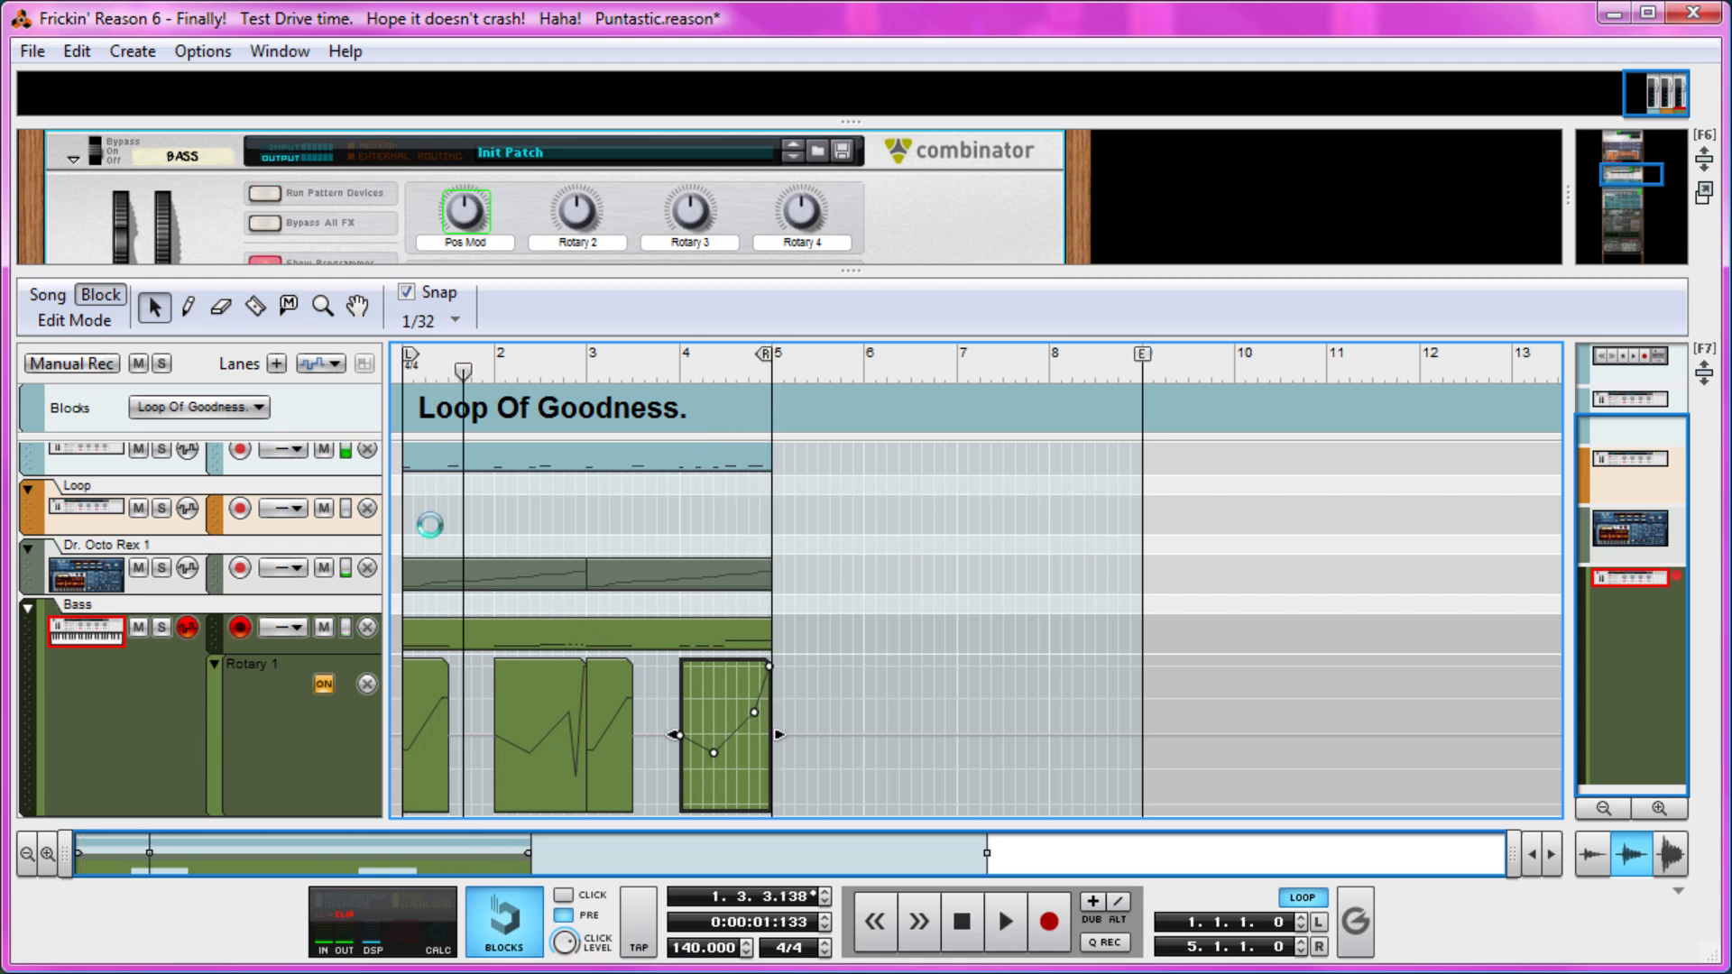
drag(464, 370, 89, 344)
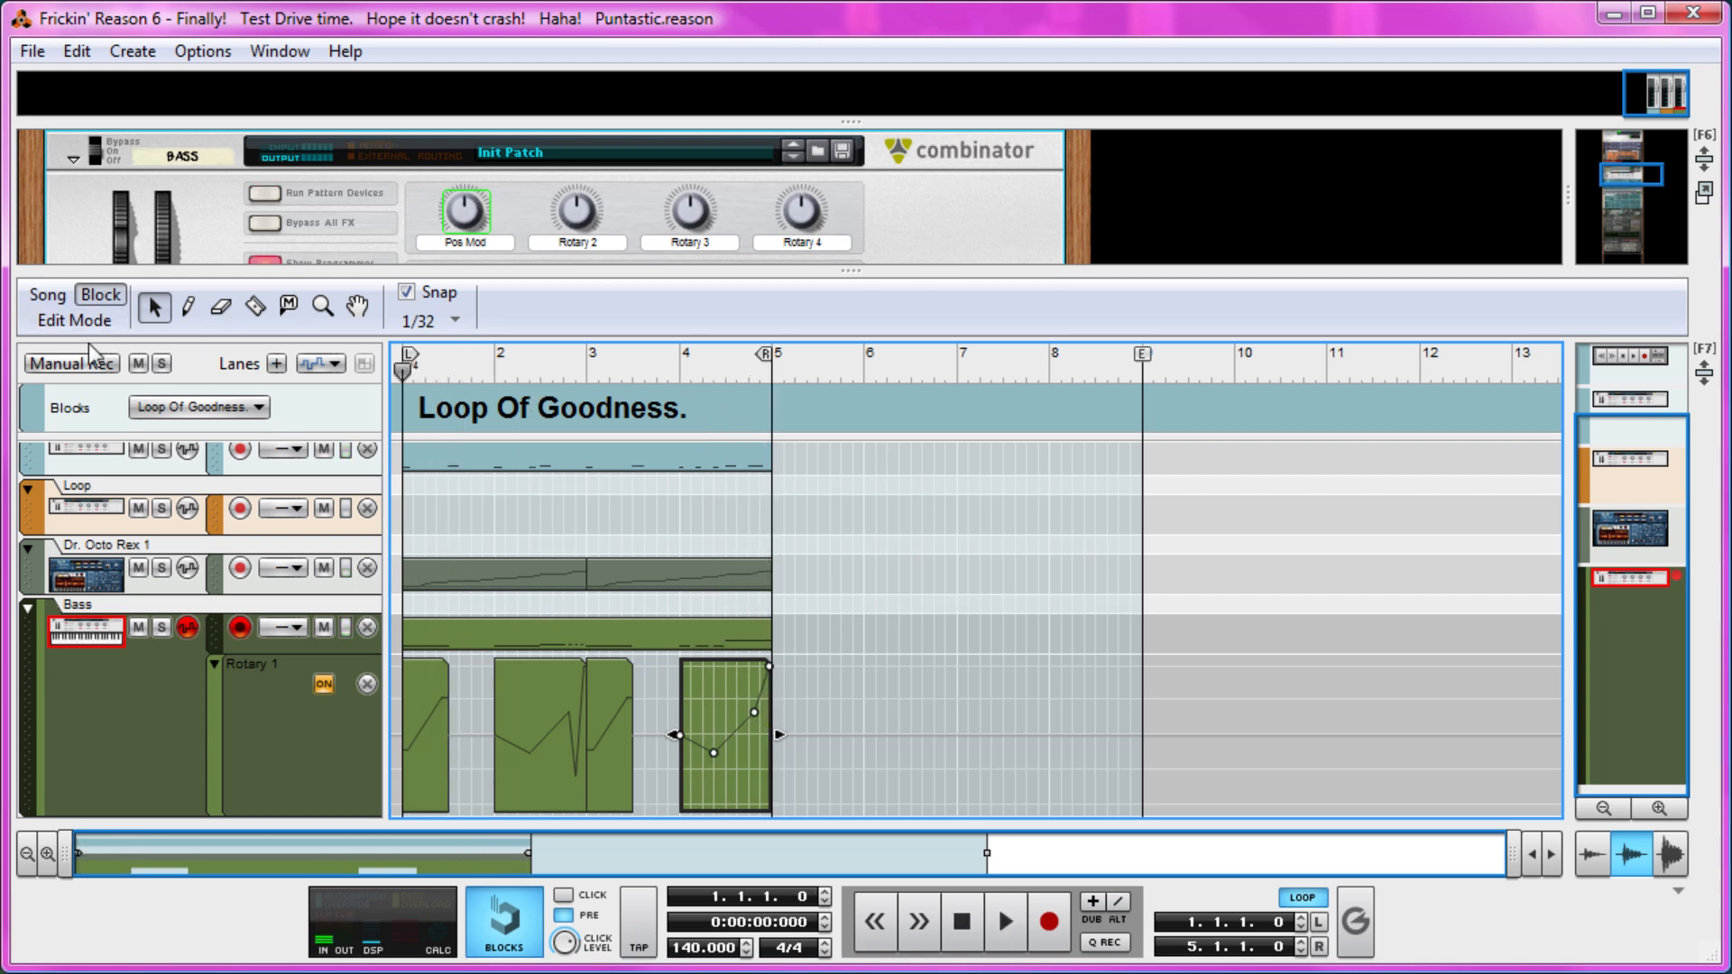
Enlarge the rack over the sequencer area and fold the Bass Combinator.
drag(594, 271, 578, 823)
alt+click(73, 160)
click(361, 676)
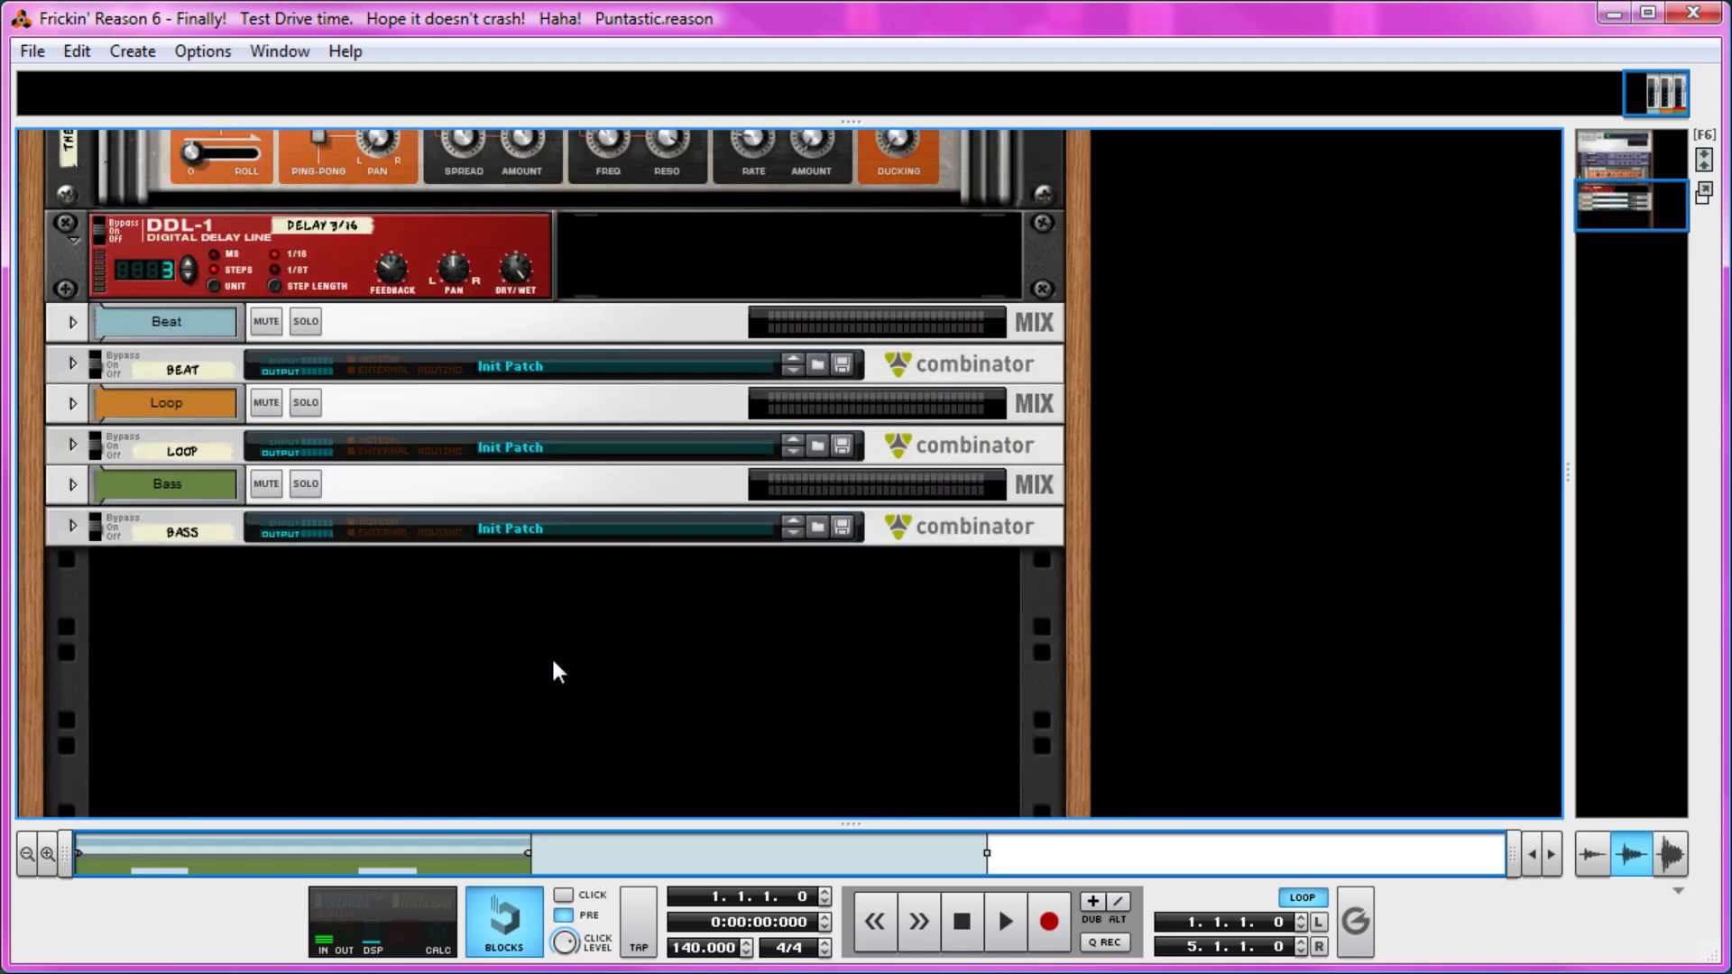
right_click(399, 623)
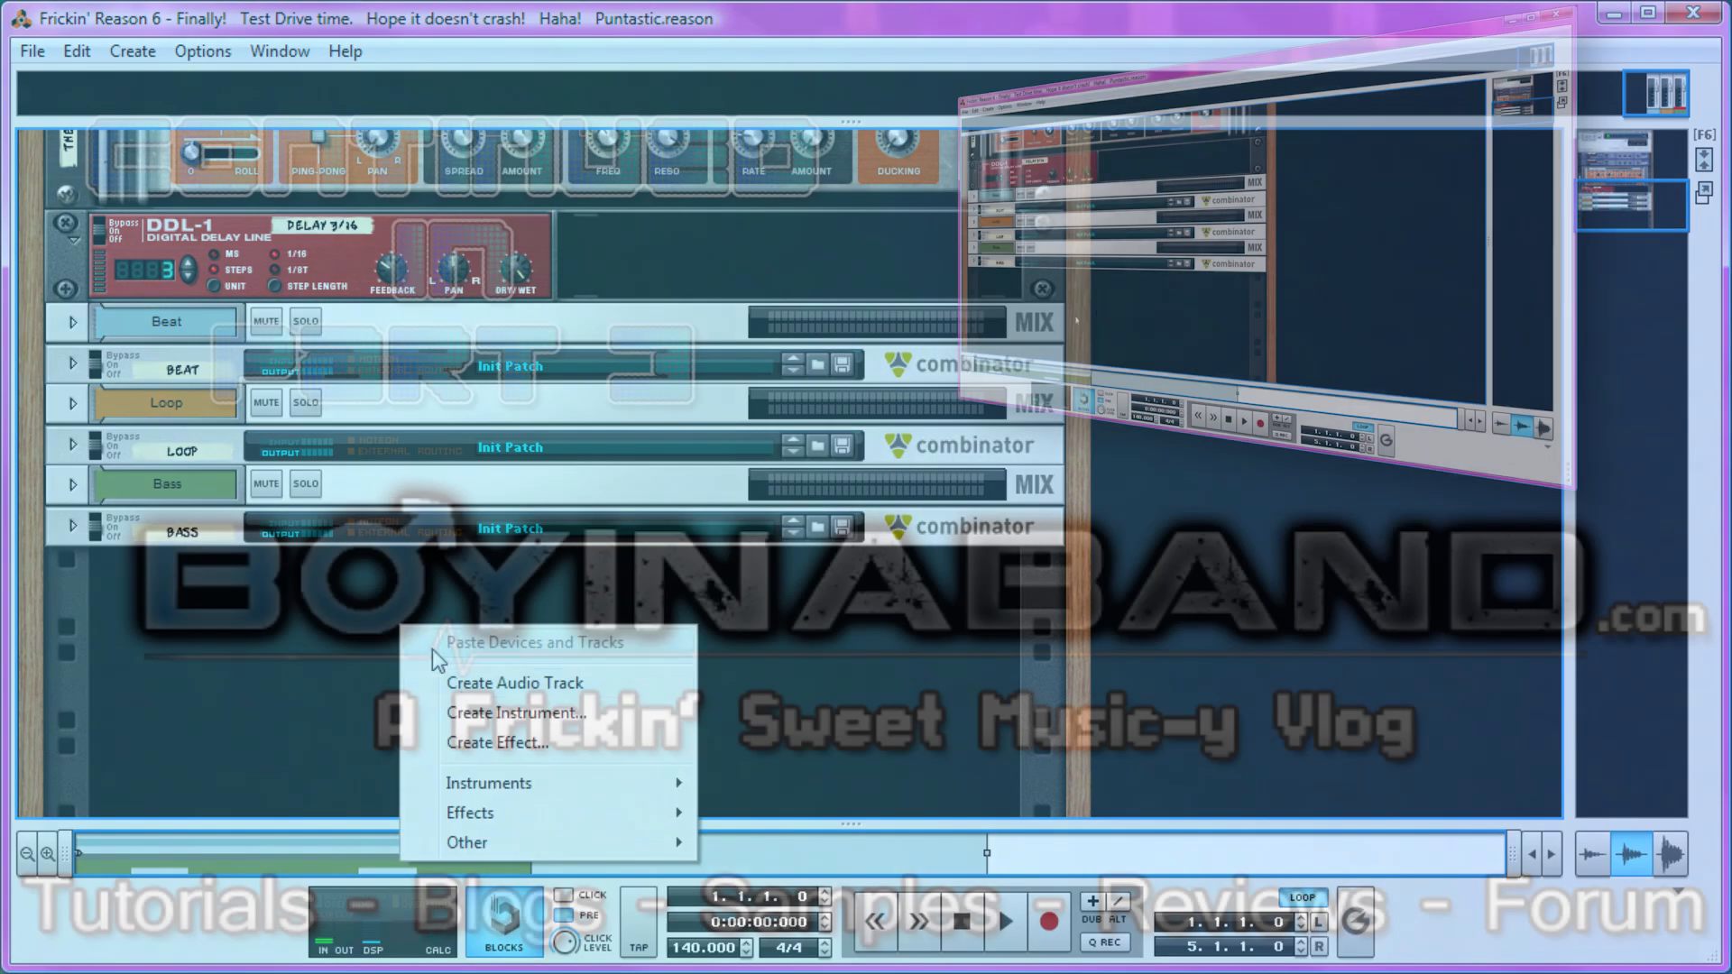
mouse_move(591, 812)
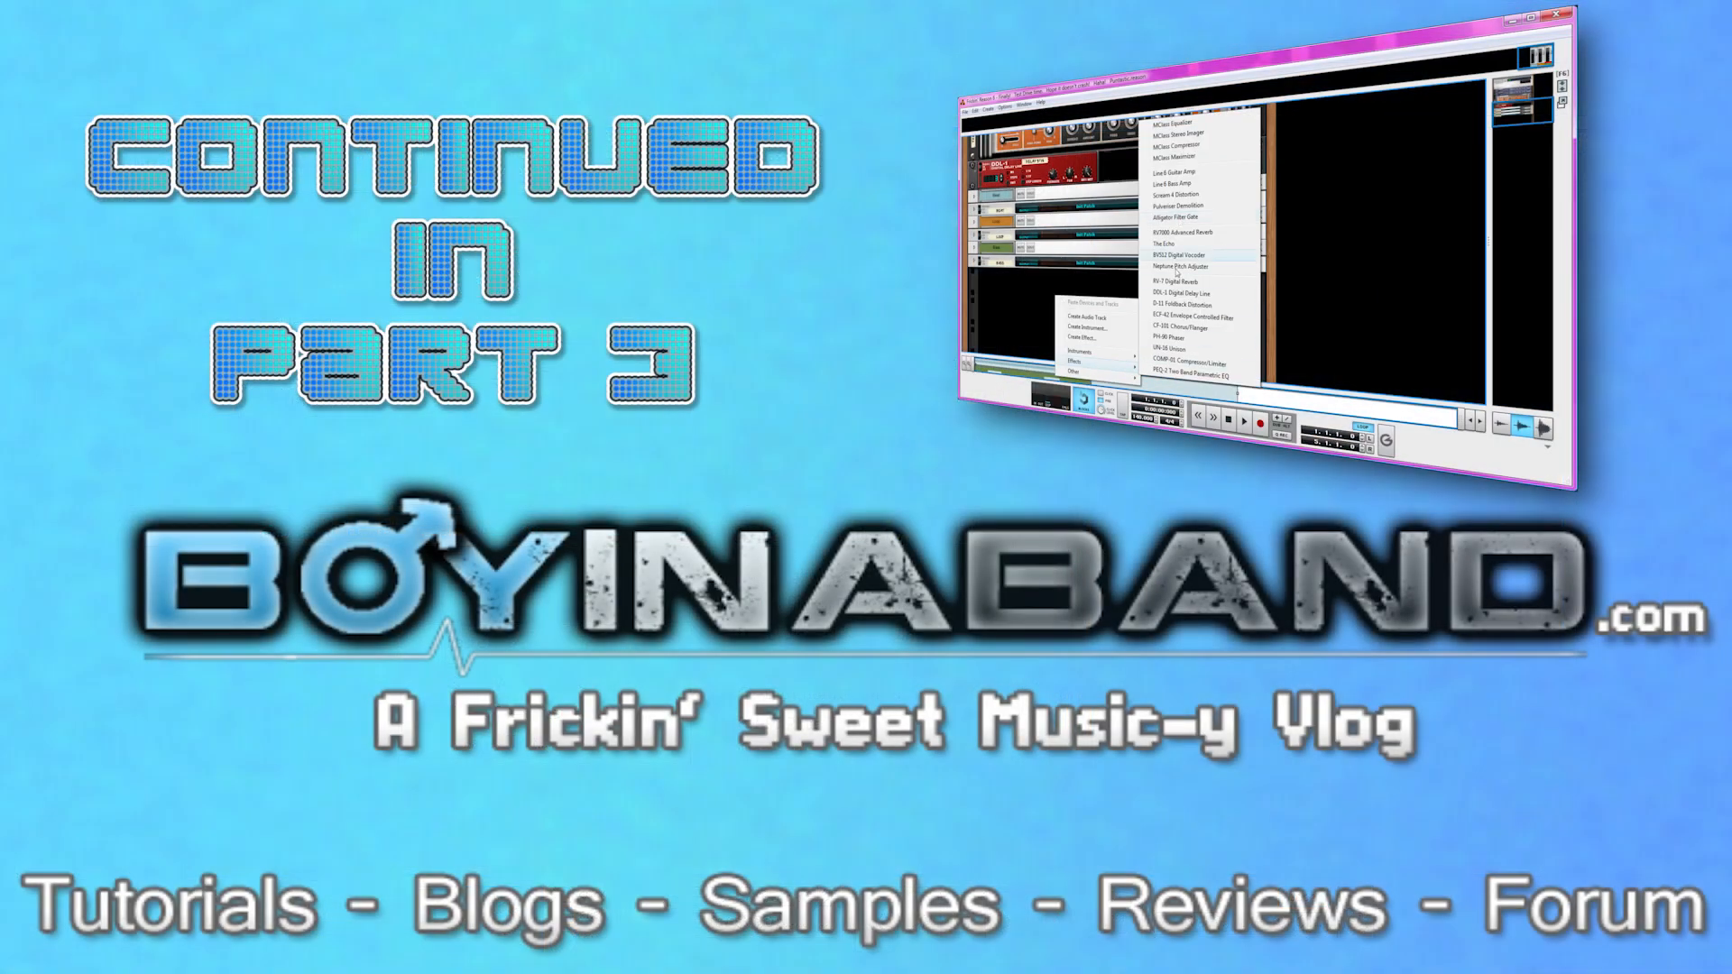
mouse_move(1102, 374)
click(1180, 368)
key(ctrl+z)
Open the list of effect devices for the empty rack space below the Bass Combinator.
right_click(1048, 294)
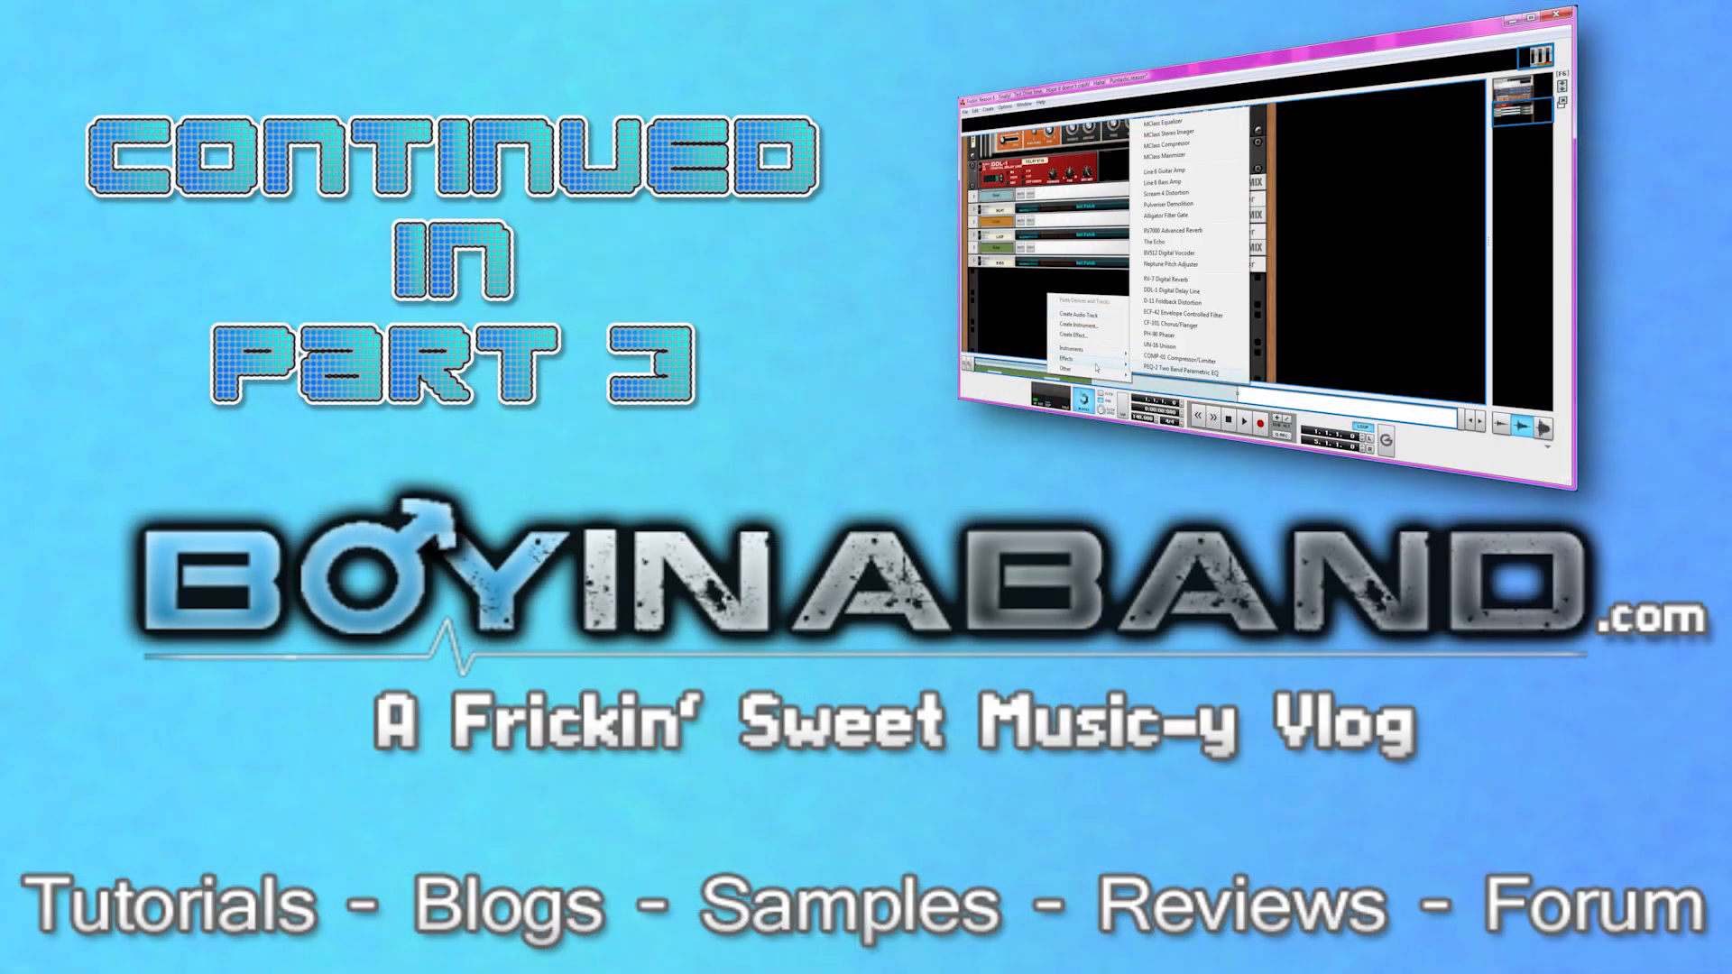